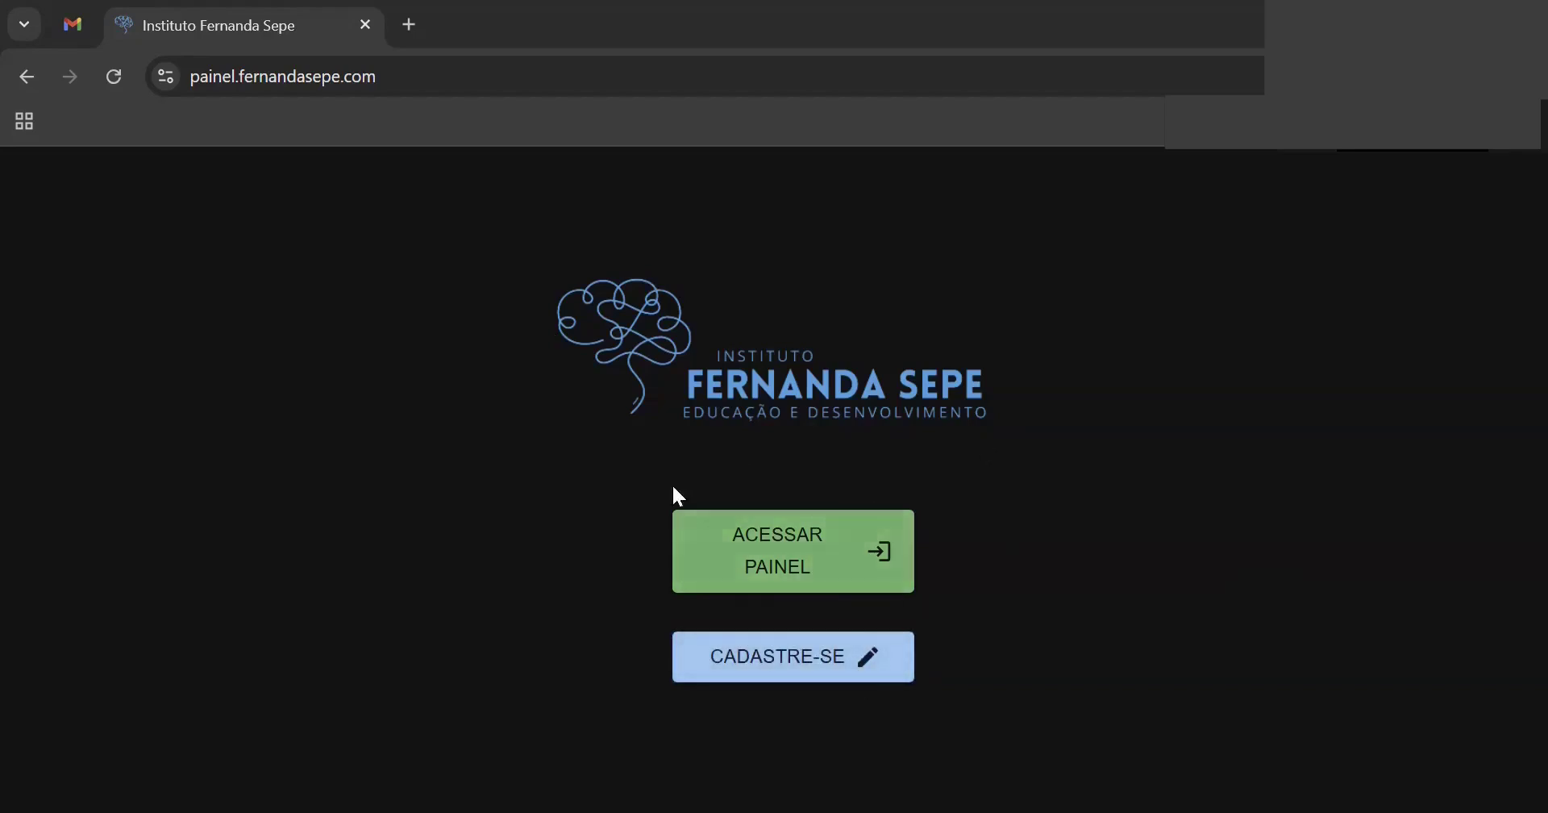
- Log in to the panel with the account e-mail and password, passing the reCAPTCHA check
{"action": "left_click", "coordinate": [776, 565]}
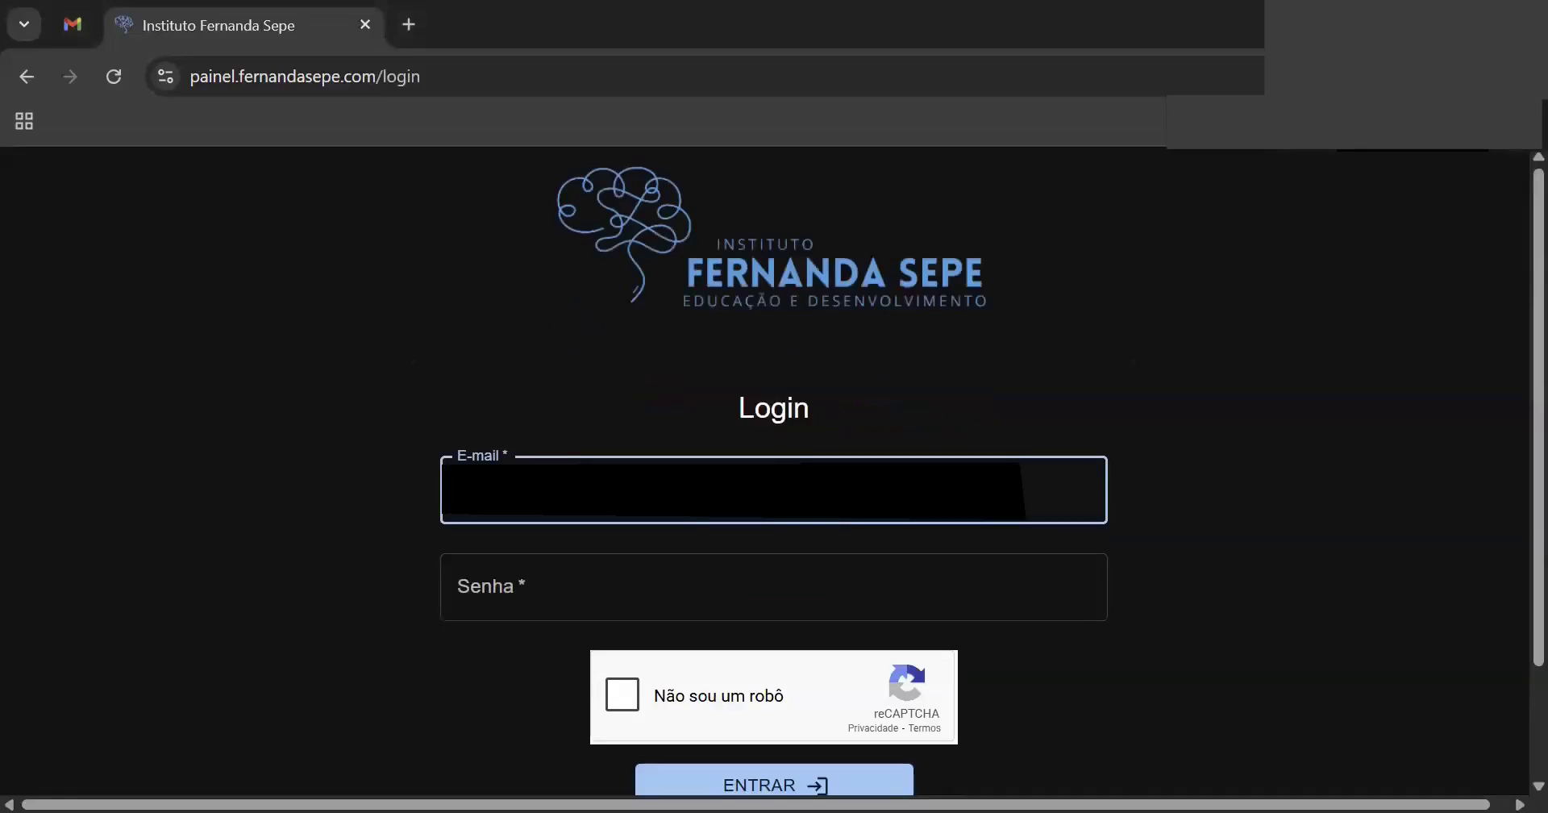
{"action": "key", "text": "Tab"}
{"action": "type", "text": "****"}
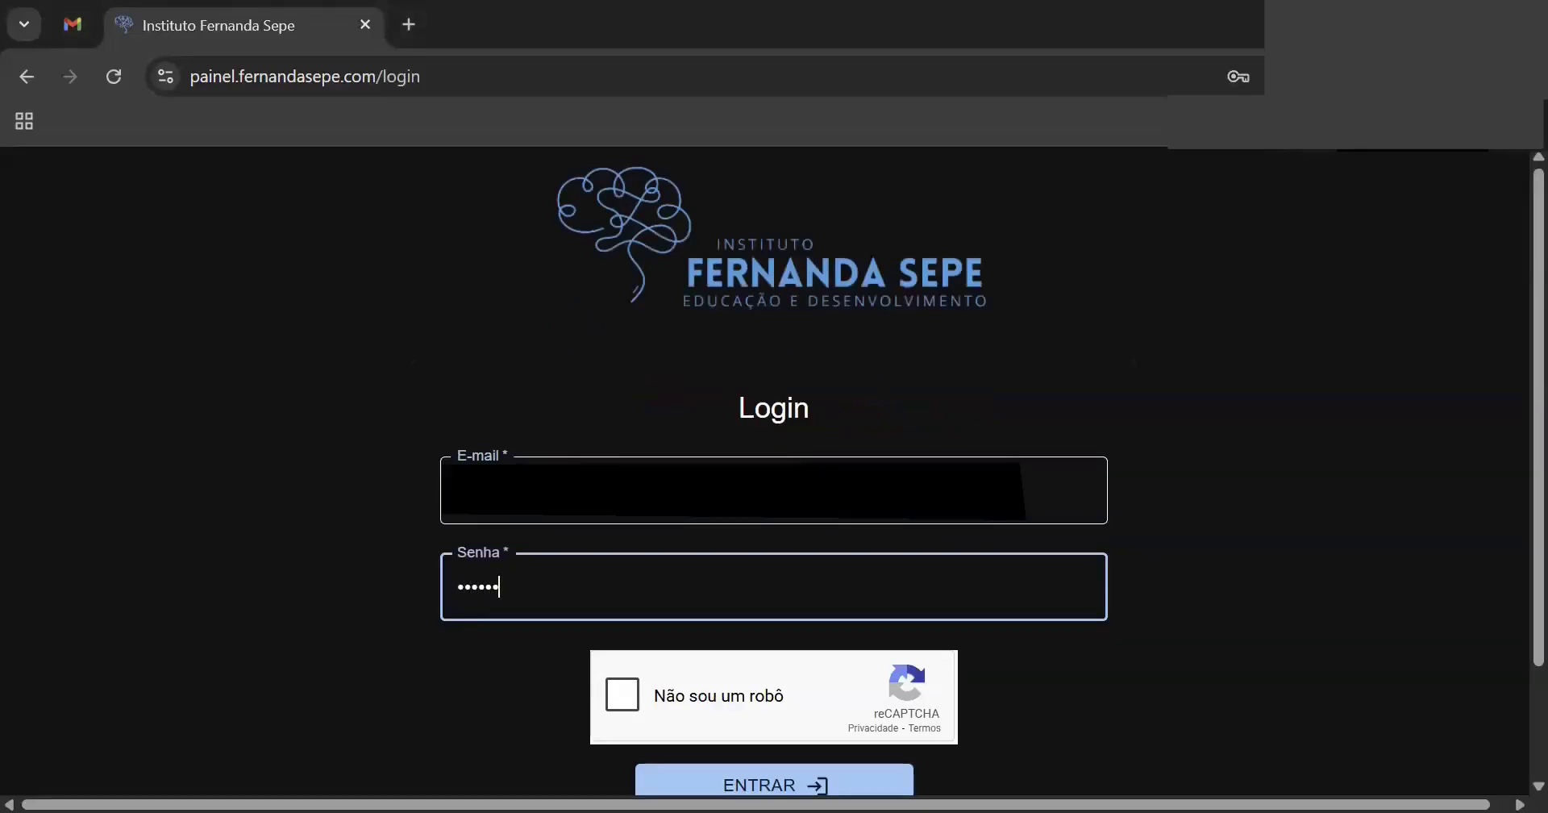
{"action": "left_click", "coordinate": [611, 697]}
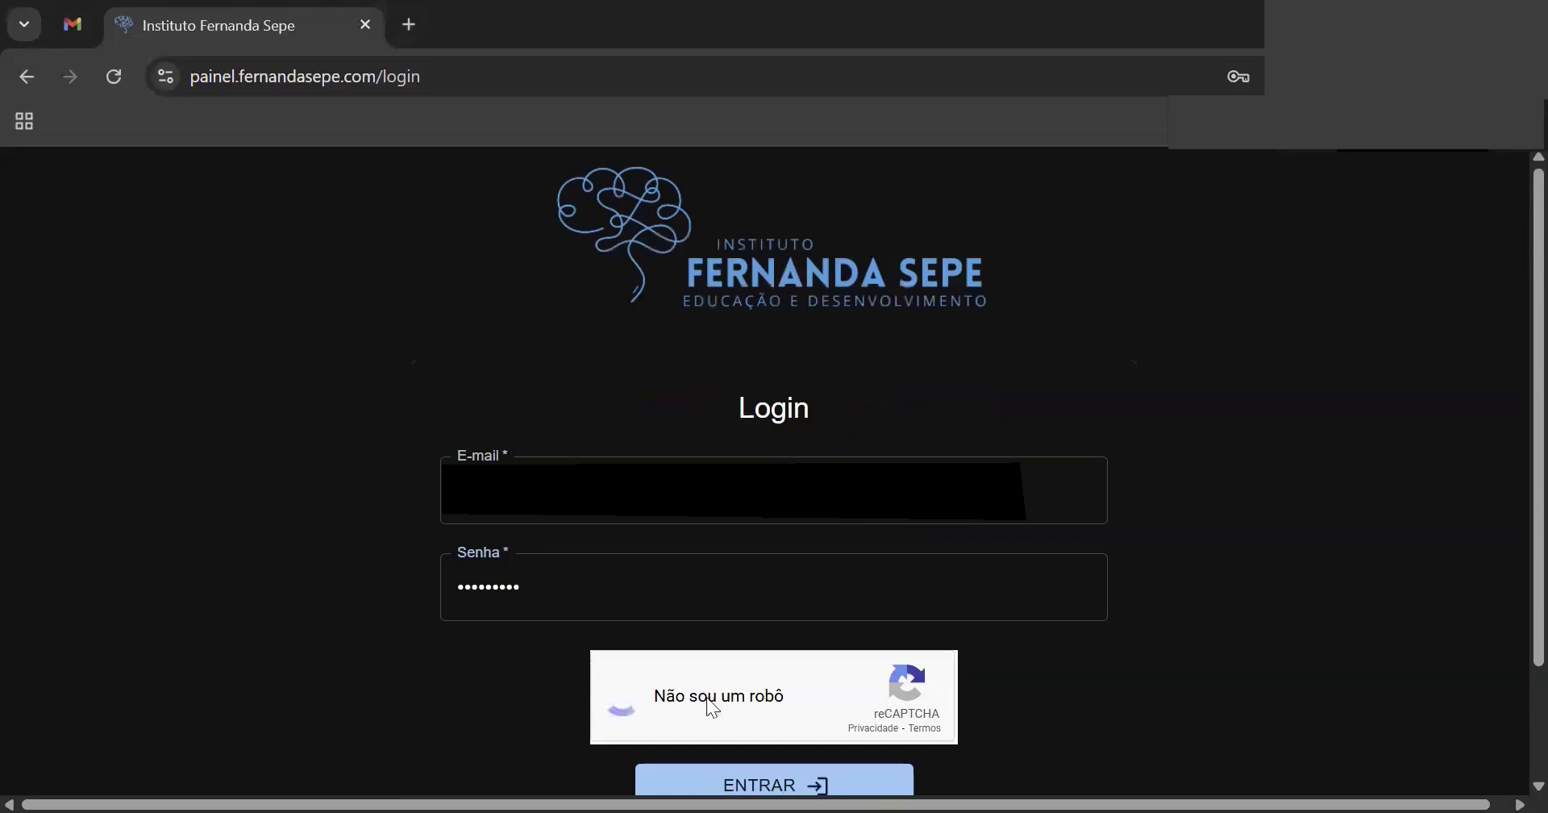
{"action": "left_click", "coordinate": [813, 784]}
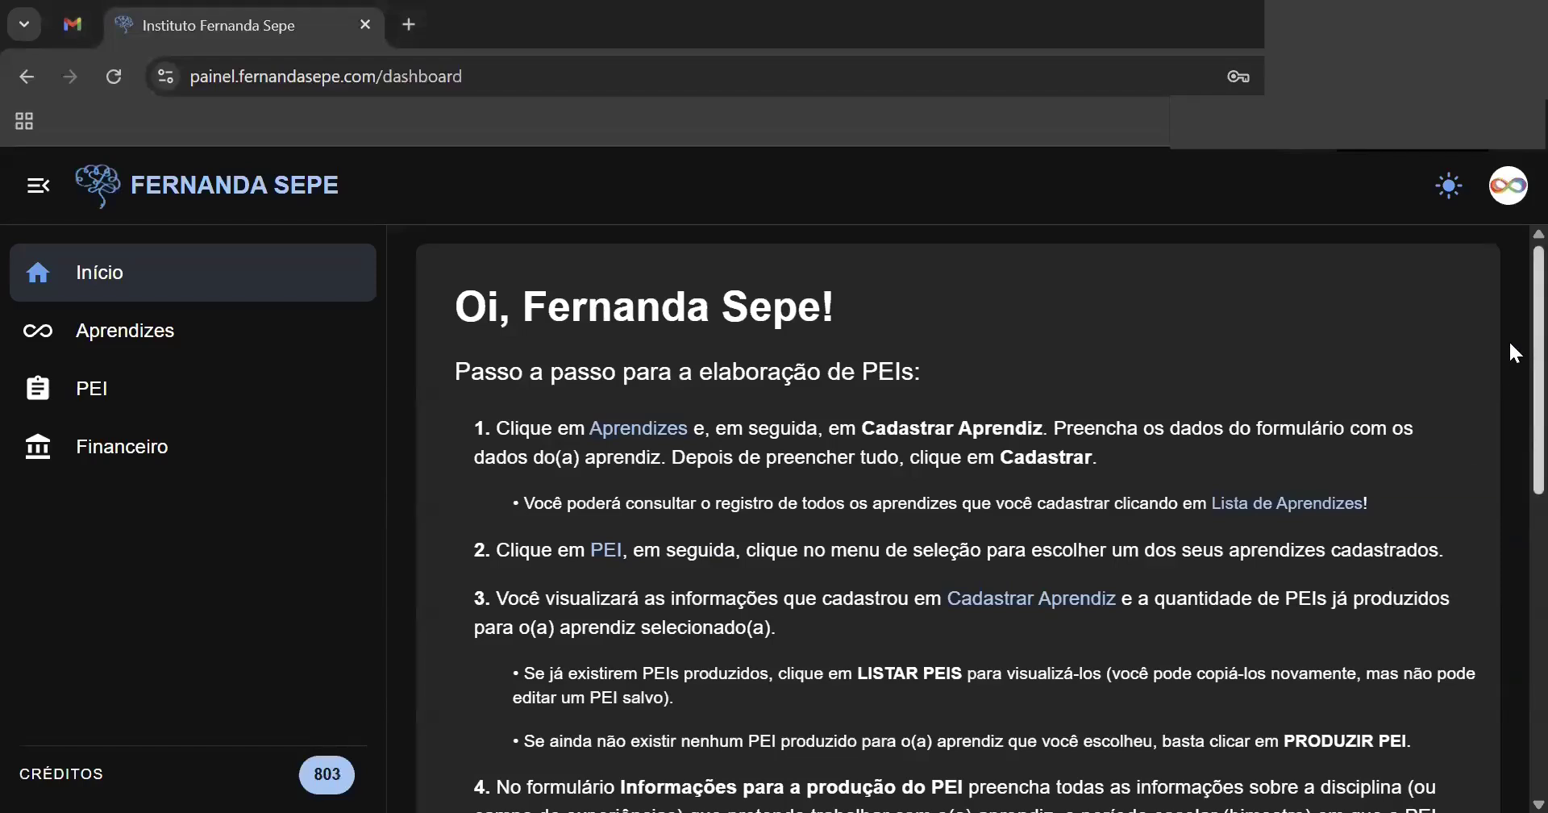
{"action": "scroll", "coordinate": [1508, 343], "scroll_direction": "down", "scroll_amount": 3}
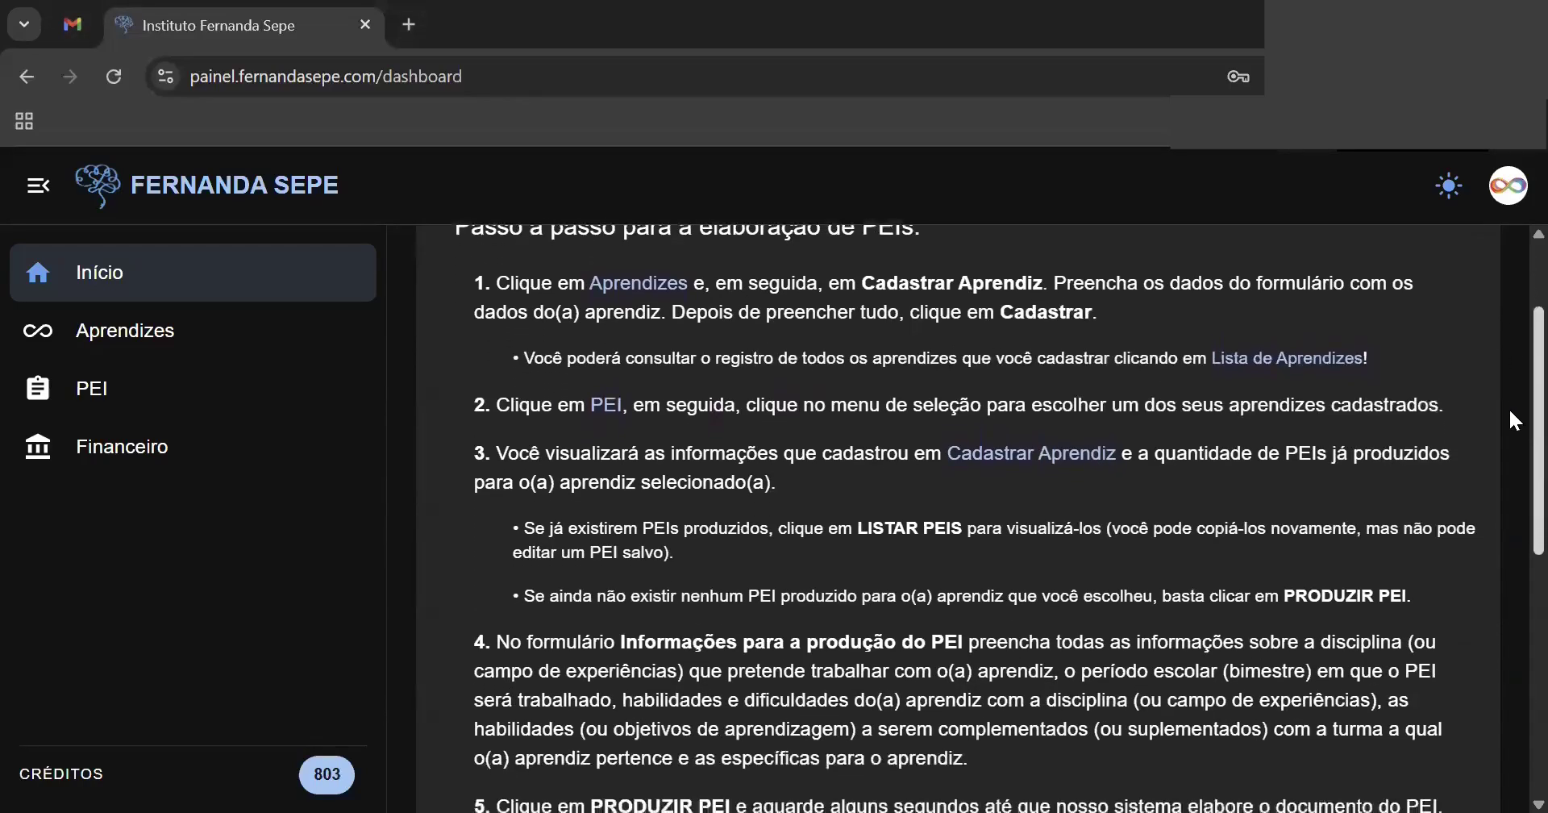
{"action": "scroll", "coordinate": [1510, 467], "scroll_direction": "down", "scroll_amount": 4}
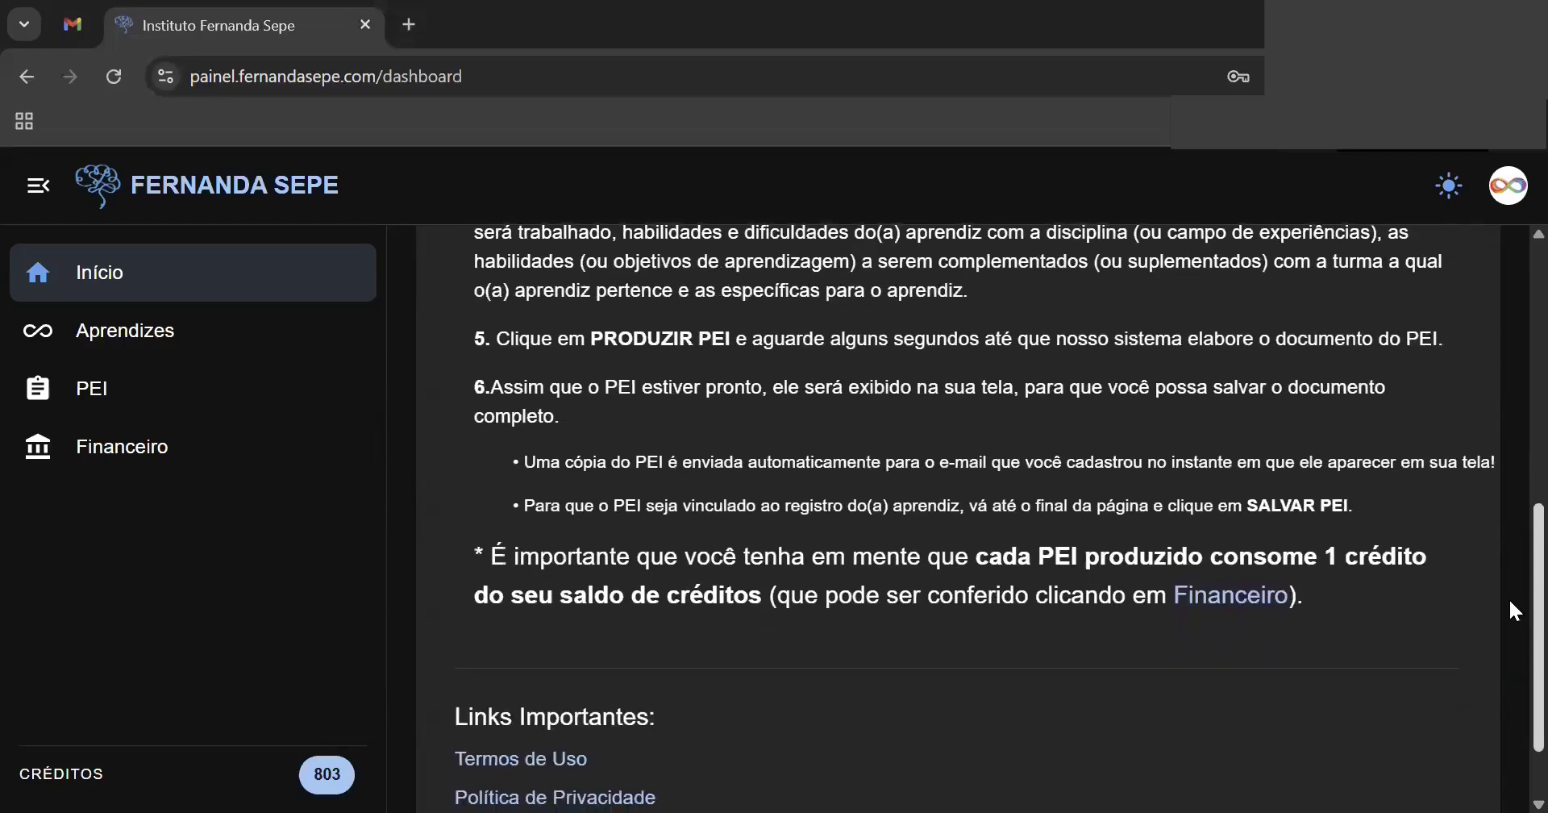
{"action": "scroll", "coordinate": [1510, 597], "scroll_direction": "up", "scroll_amount": 5}
{"action": "scroll", "coordinate": [1510, 430], "scroll_direction": "up", "scroll_amount": 3}
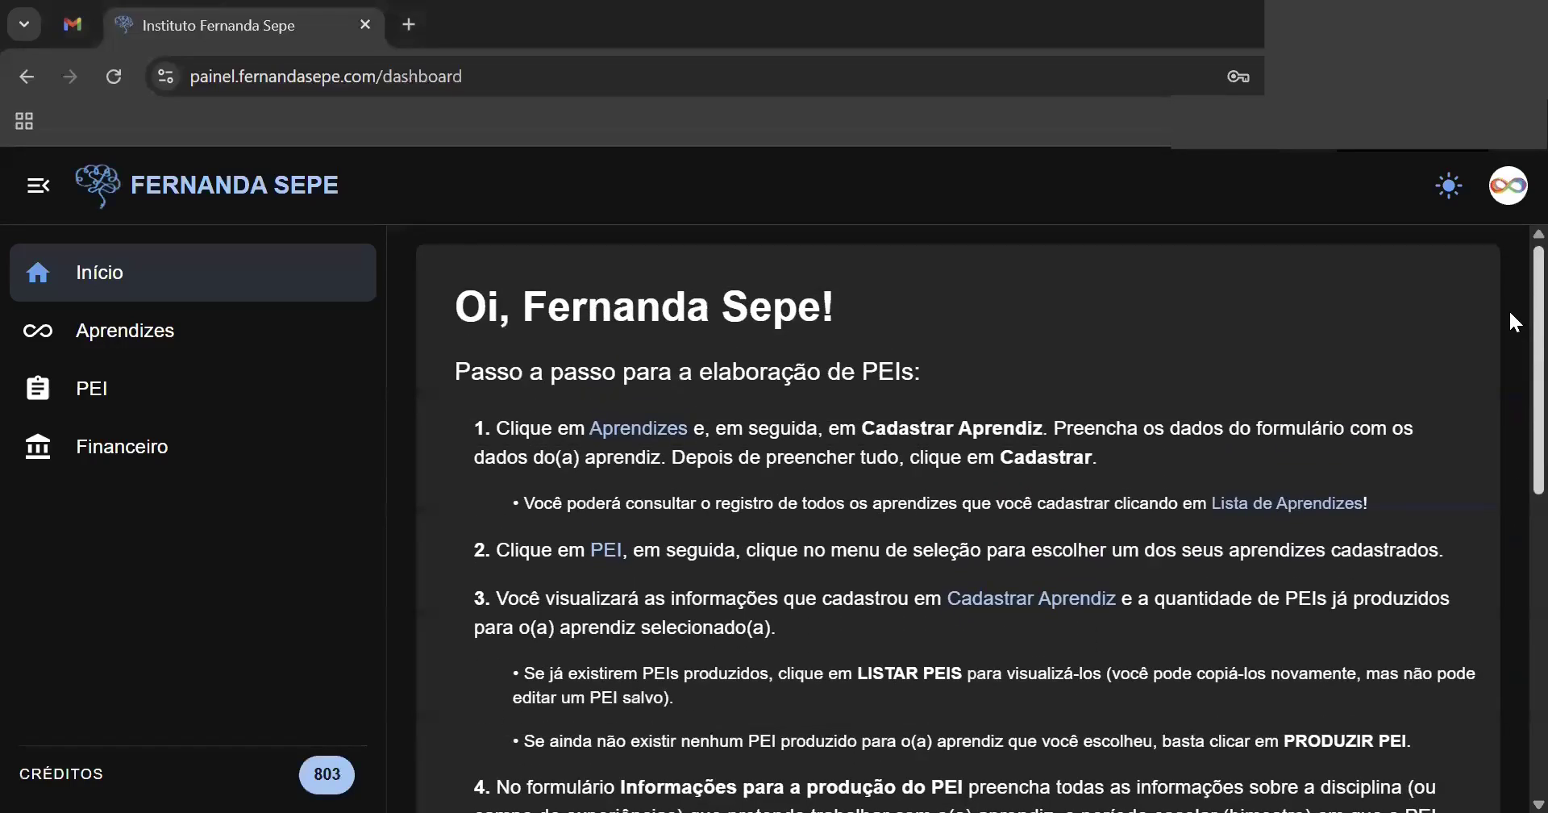
{"action": "scroll", "coordinate": [1510, 322], "scroll_direction": "down", "scroll_amount": 4}
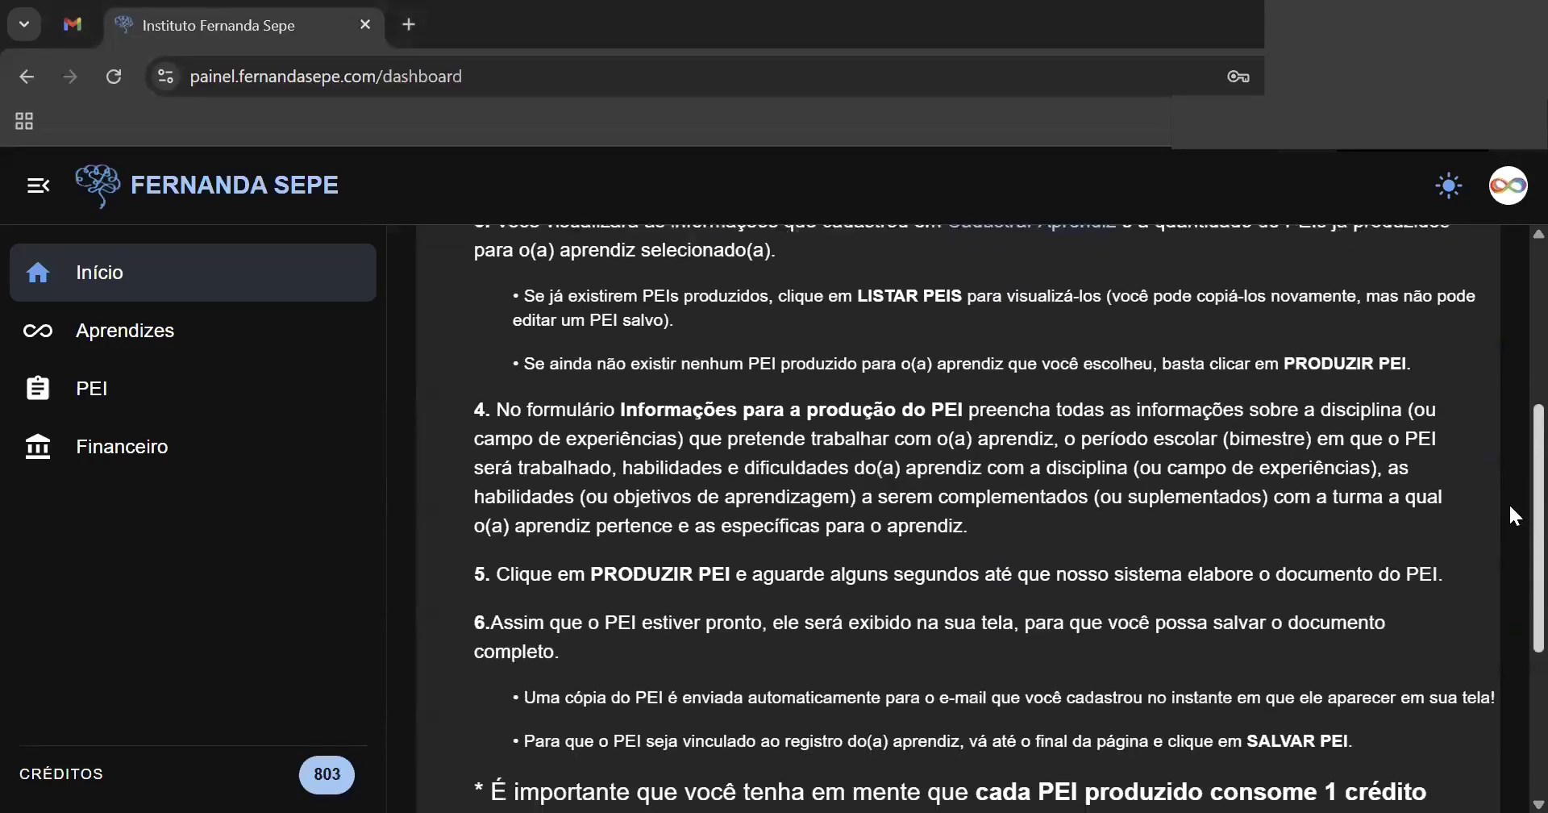
{"action": "scroll", "coordinate": [1510, 515], "scroll_direction": "down", "scroll_amount": 4}
{"action": "scroll", "coordinate": [1510, 626], "scroll_direction": "up", "scroll_amount": 3}
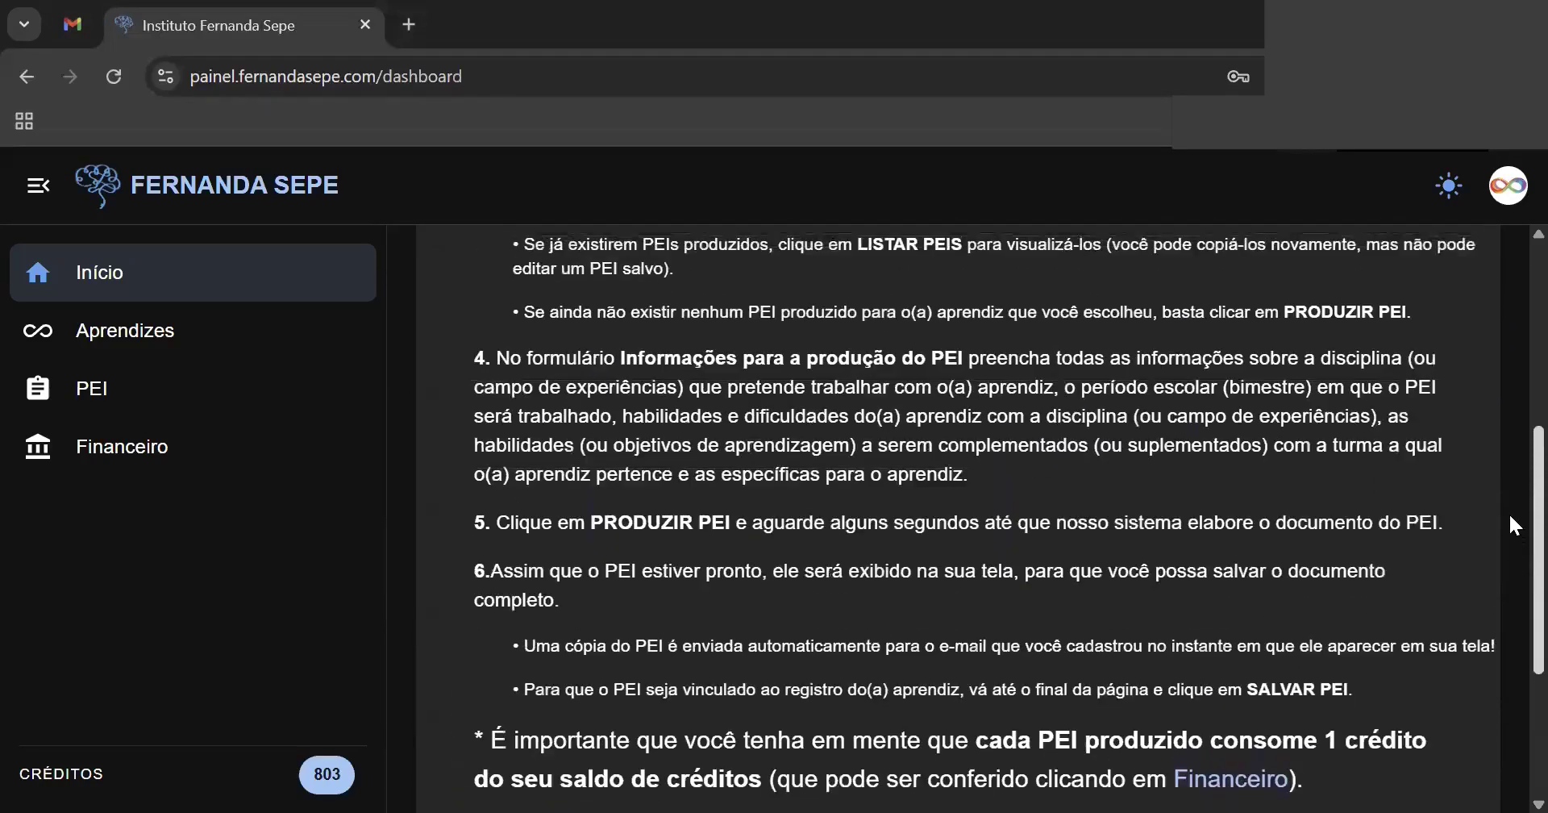
{"action": "scroll", "coordinate": [1510, 517], "scroll_direction": "up", "scroll_amount": 5}
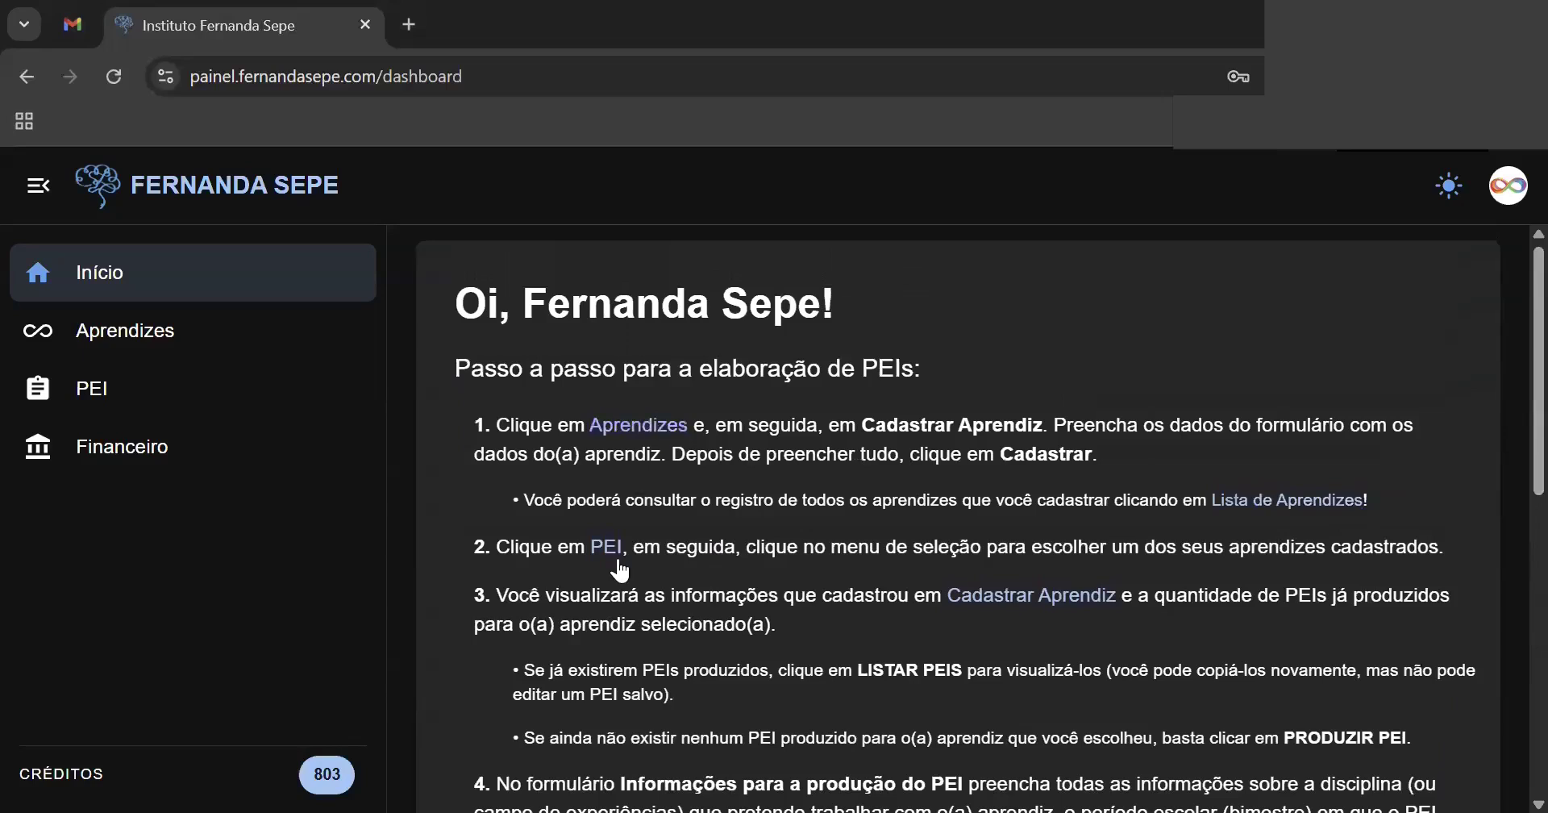
{"action": "scroll", "coordinate": [1507, 381], "scroll_direction": "down", "scroll_amount": 3}
{"action": "scroll", "coordinate": [1514, 500], "scroll_direction": "down", "scroll_amount": 5}
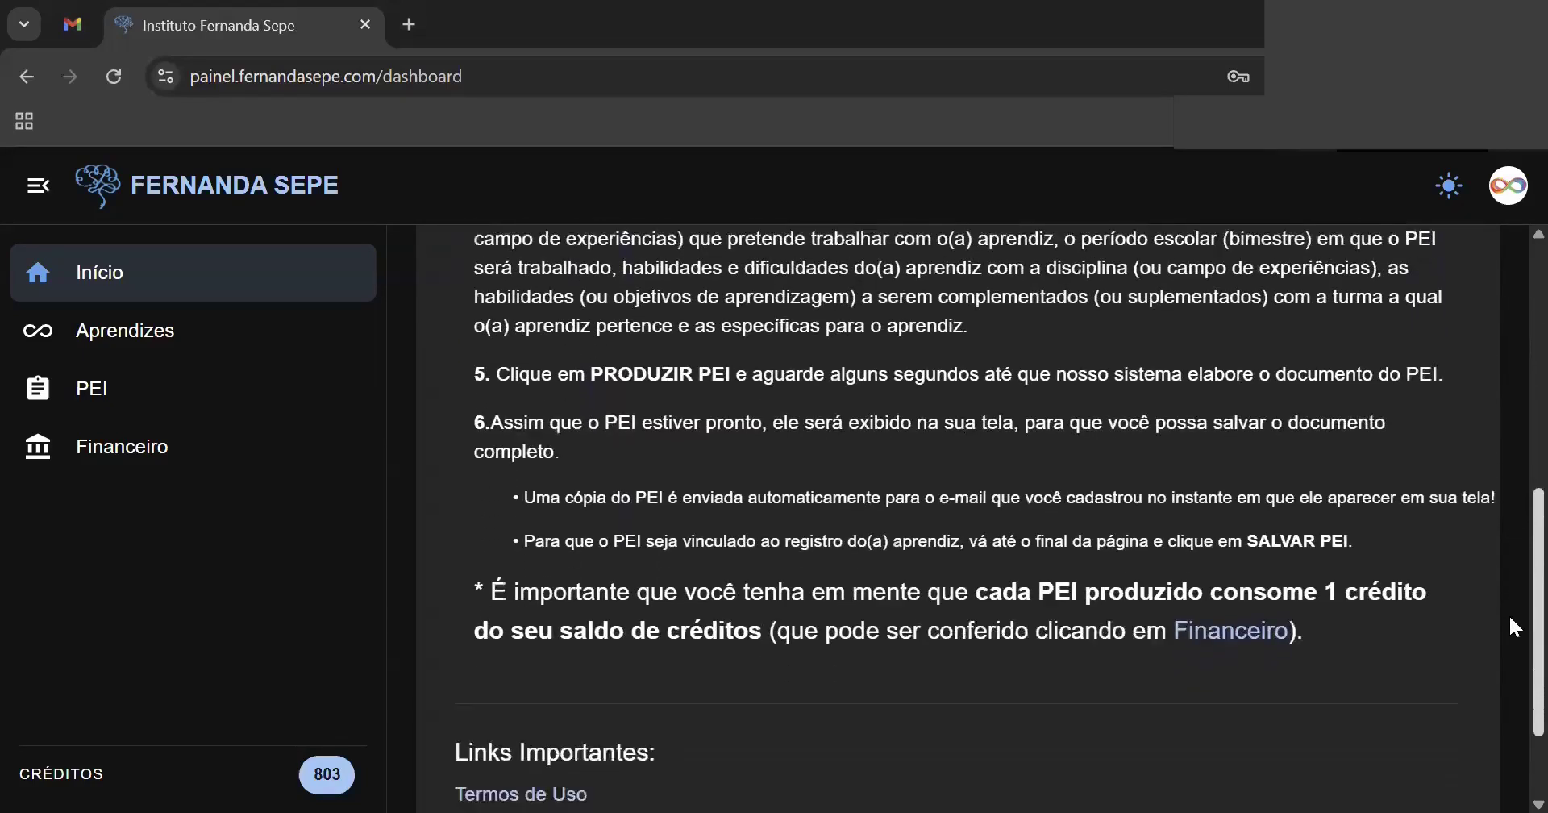
{"action": "scroll", "coordinate": [1511, 645], "scroll_direction": "up", "scroll_amount": 3}
{"action": "scroll", "coordinate": [1510, 613], "scroll_direction": "down", "scroll_amount": 3}
{"action": "scroll", "coordinate": [1512, 499], "scroll_direction": "up", "scroll_amount": 10}
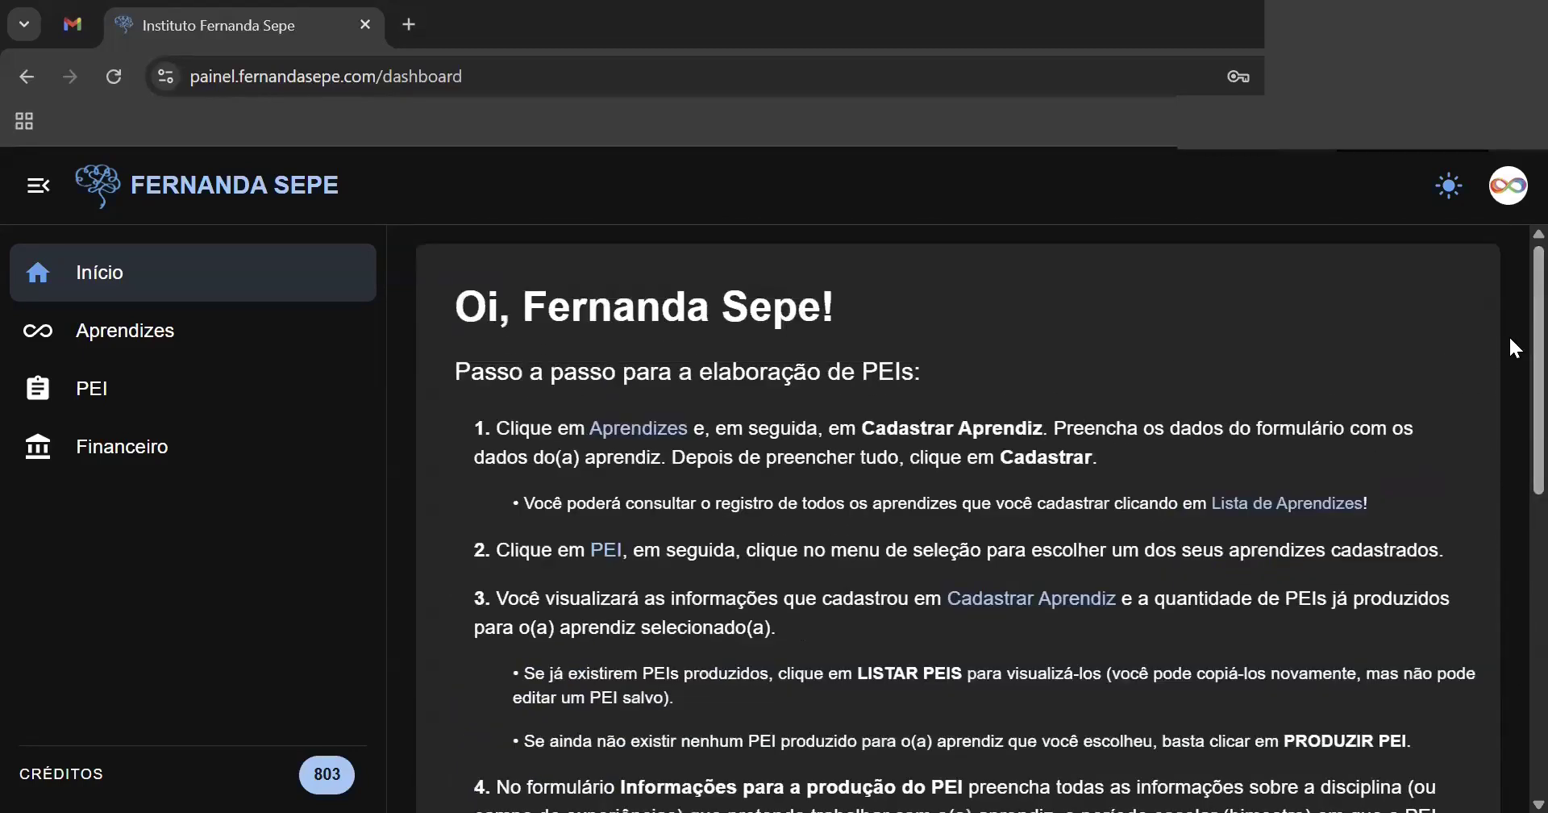
- Switch the panel to the light theme and open the Financeiro credit statement showing balance 803
{"action": "left_click", "coordinate": [1511, 194]}
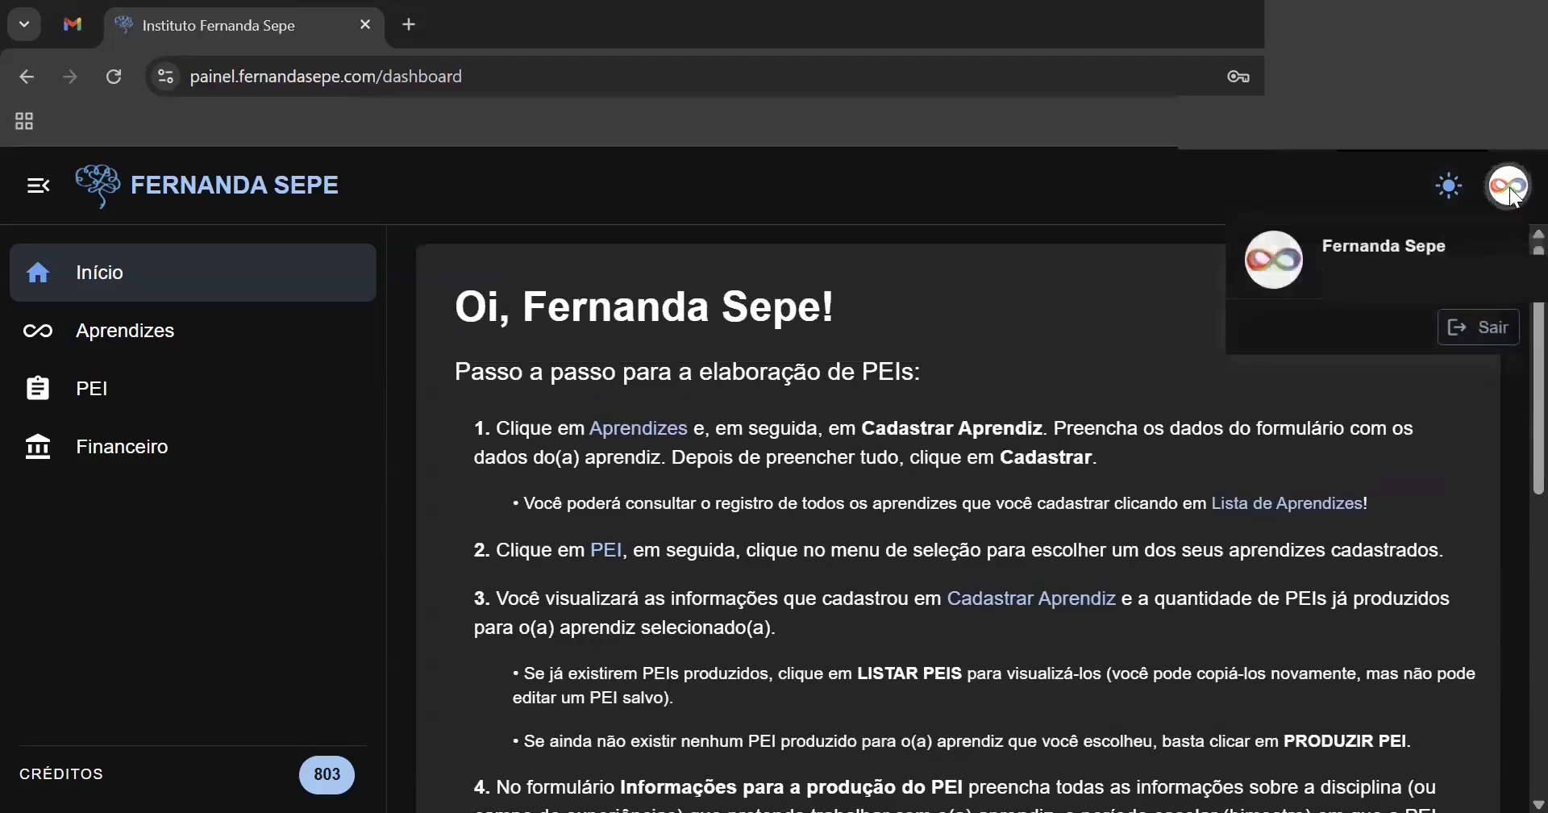
{"action": "left_click", "coordinate": [1451, 189]}
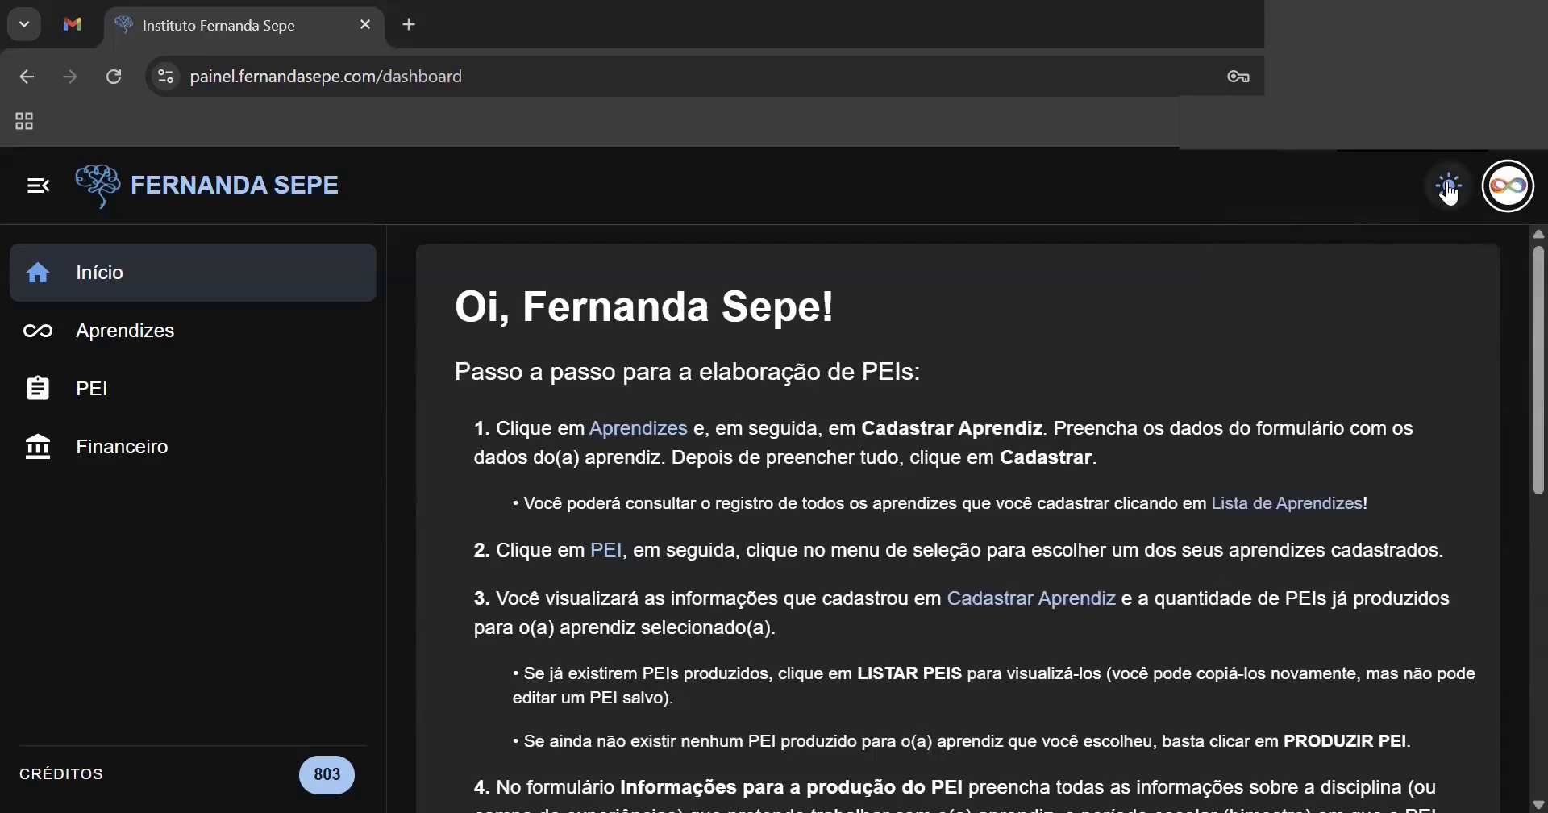
{"action": "left_click", "coordinate": [1449, 190]}
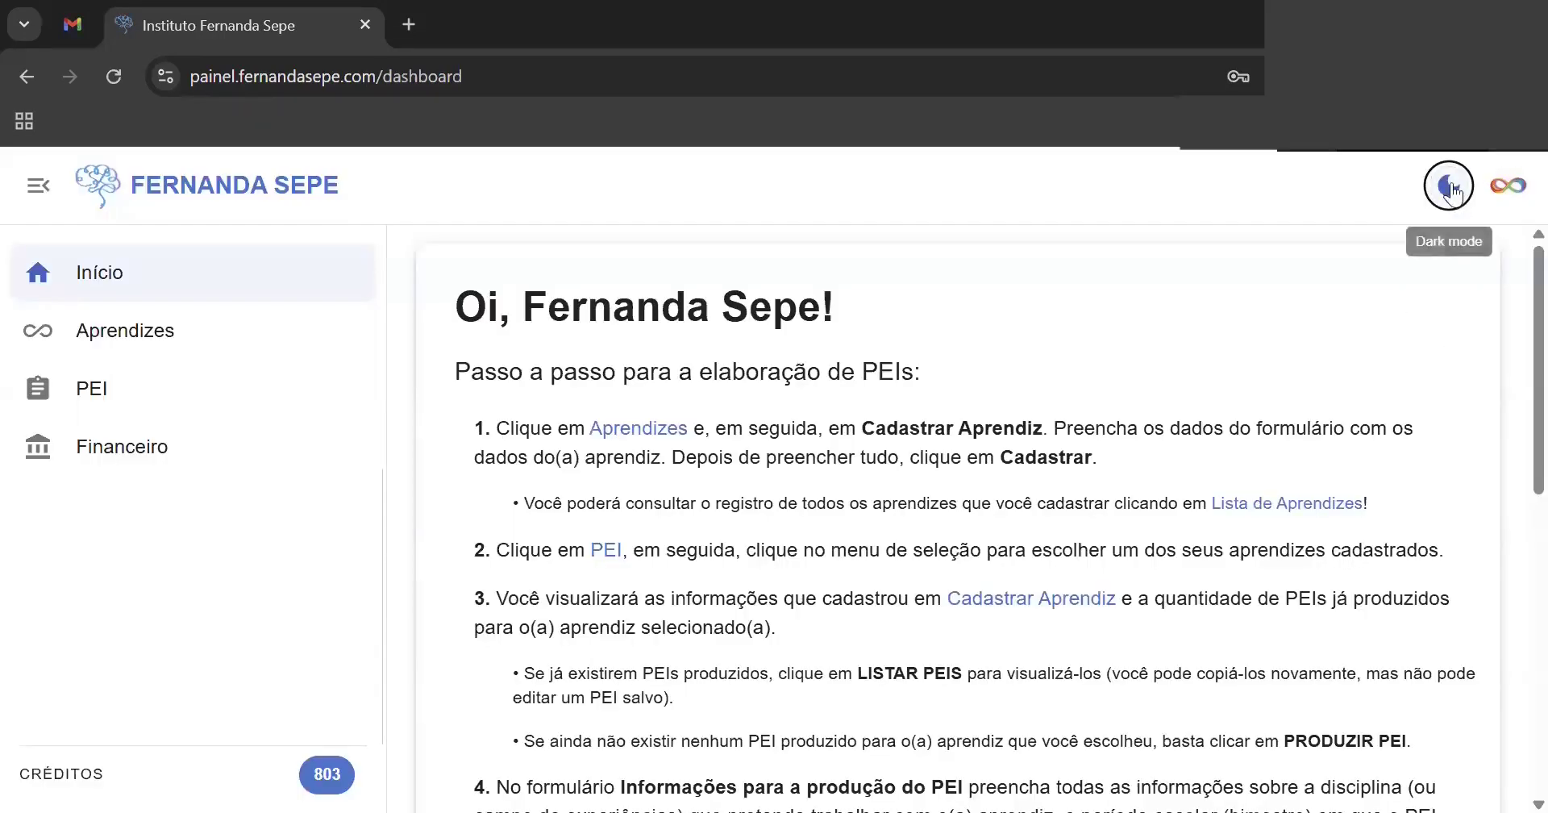
{"action": "left_click", "coordinate": [1451, 189]}
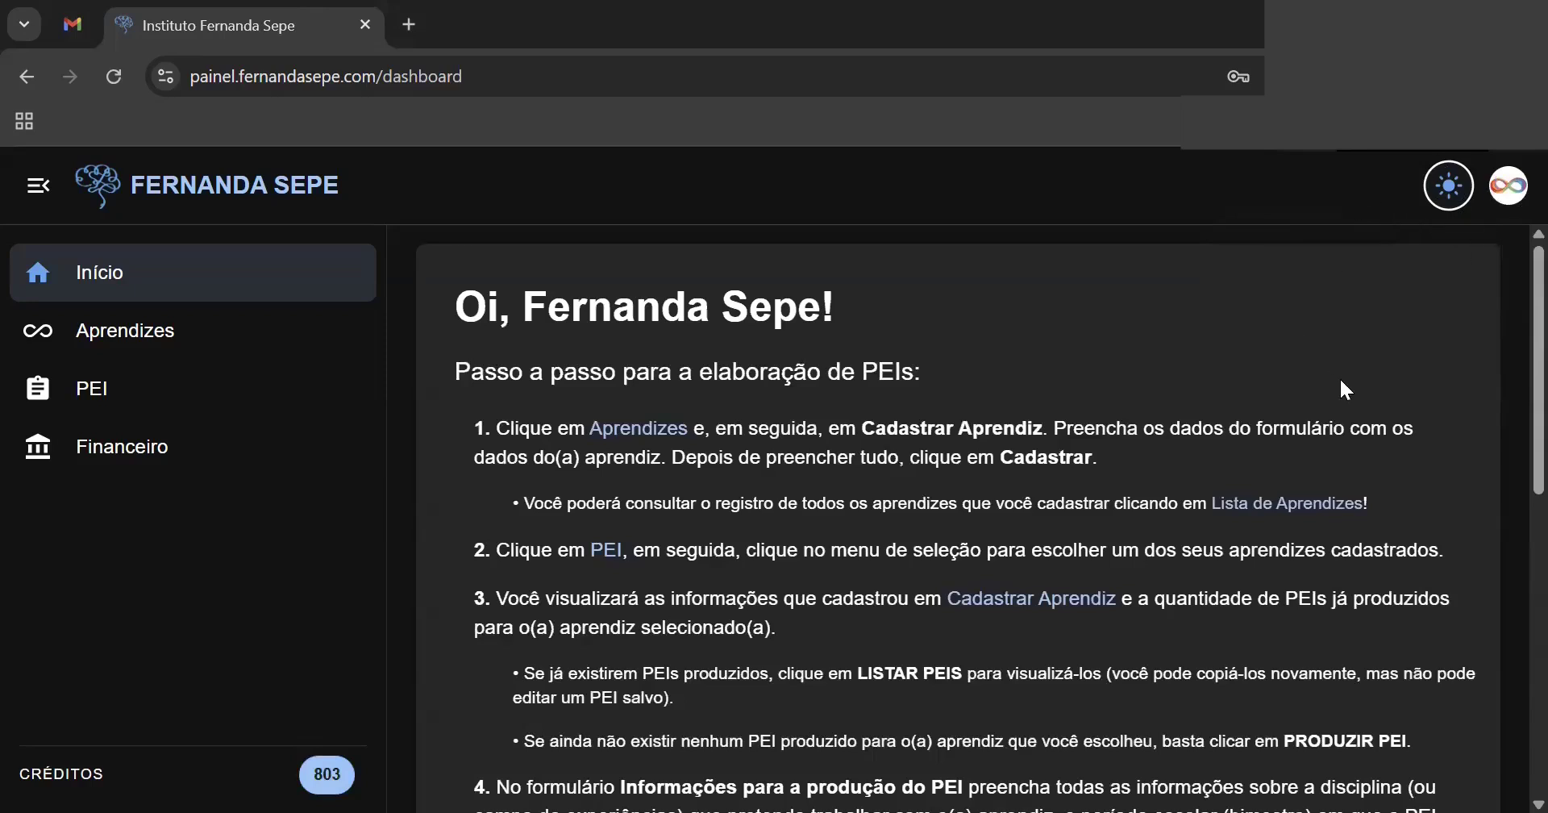
{"action": "left_click", "coordinate": [1449, 200]}
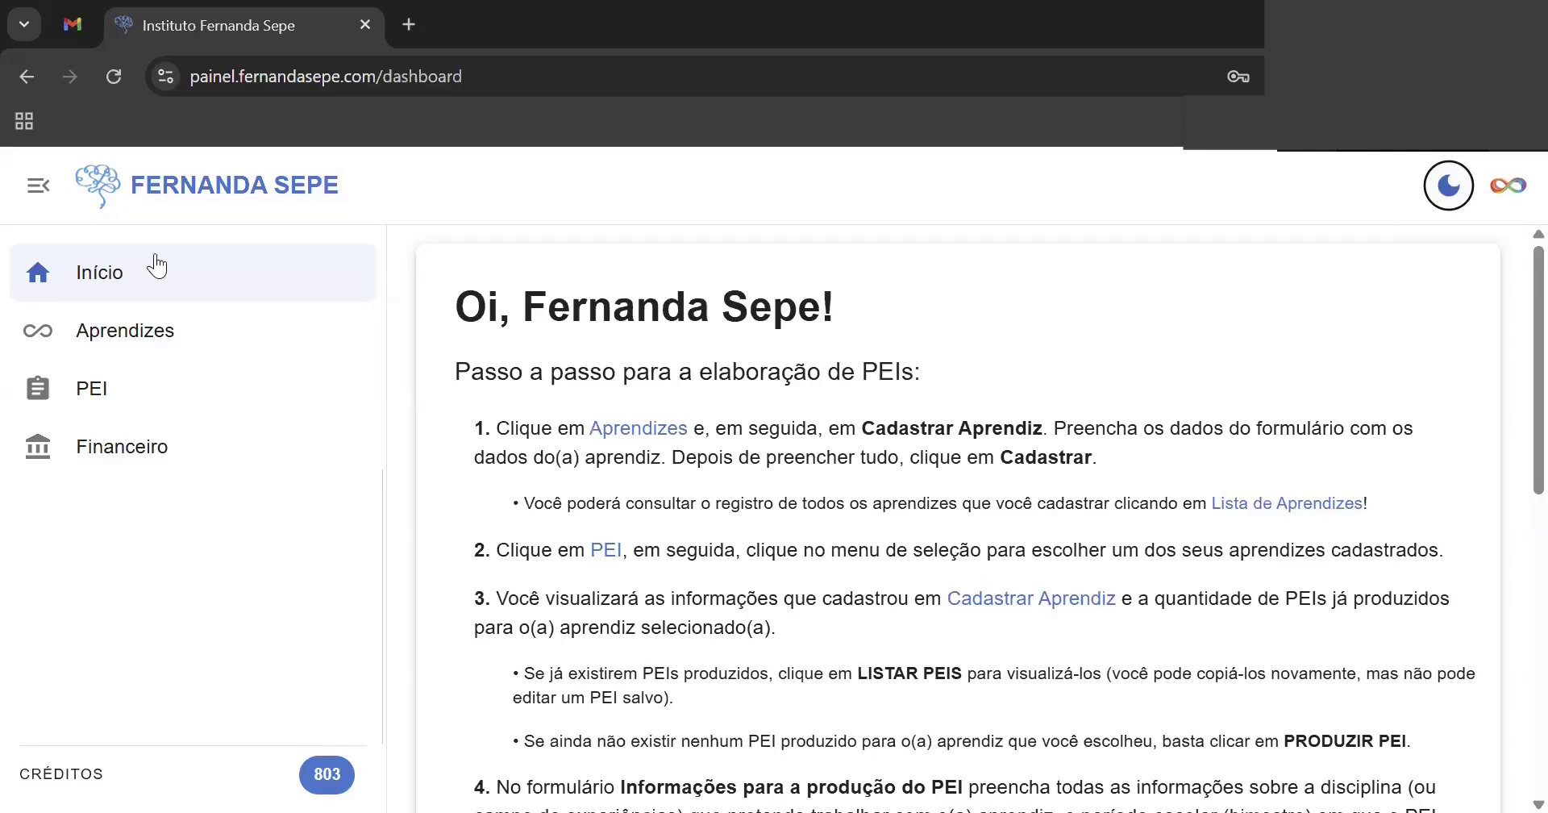
{"action": "left_click", "coordinate": [38, 192]}
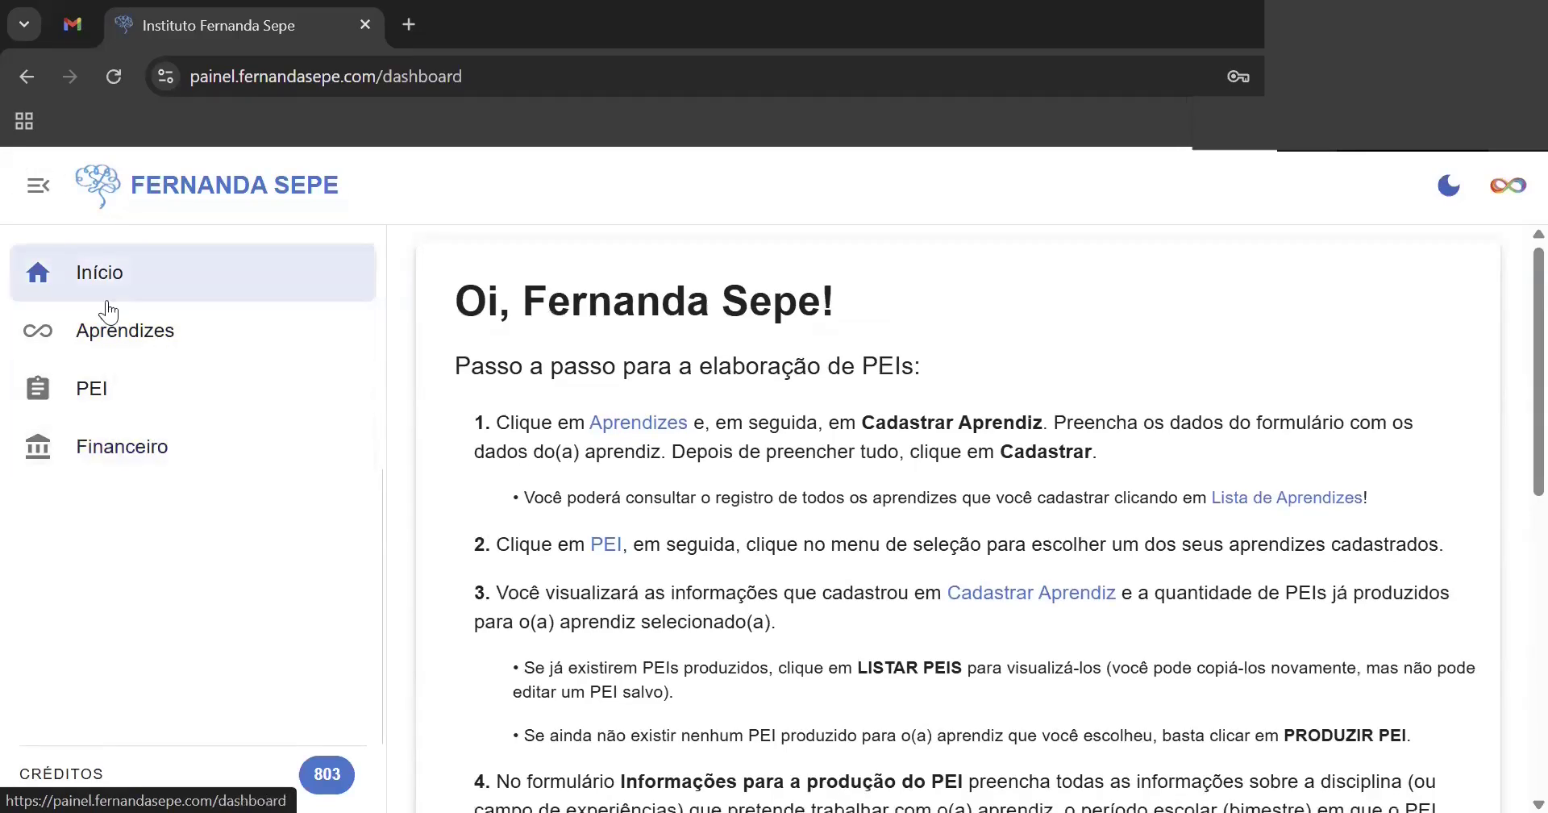
{"action": "left_click", "coordinate": [106, 455]}
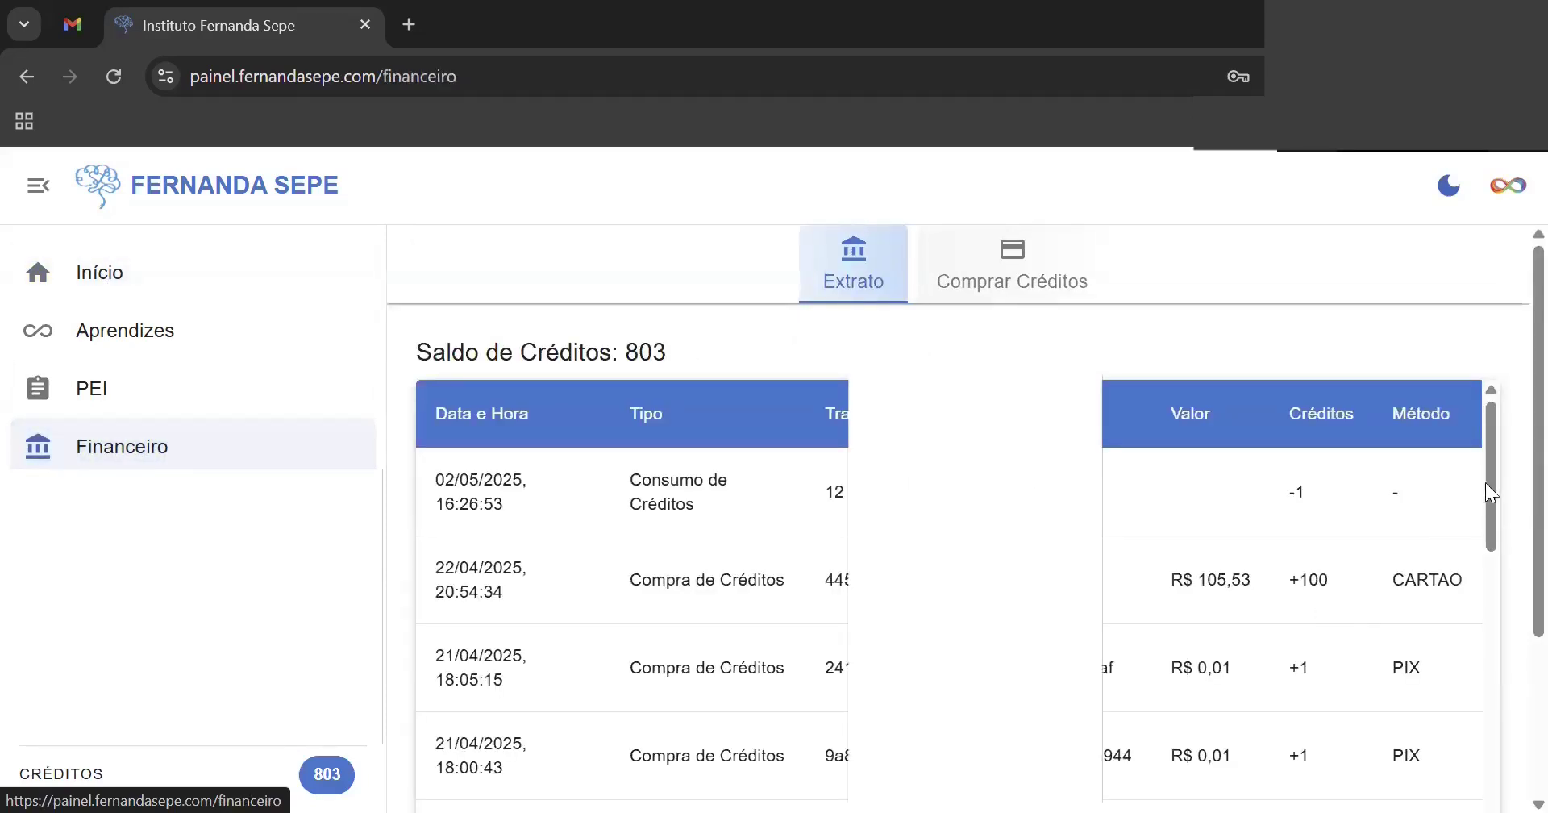
- Scroll the Extrato and open Comprar Créditos with price tiers, defaulting to 1 crédito at R$ 6,50
{"action": "mouse_move", "coordinate": [1489, 465]}
{"action": "left_mouse_down"}
{"action": "mouse_move", "coordinate": [1504, 635]}
{"action": "mouse_move", "coordinate": [1482, 738]}
{"action": "mouse_move", "coordinate": [1491, 454]}
{"action": "left_mouse_up"}
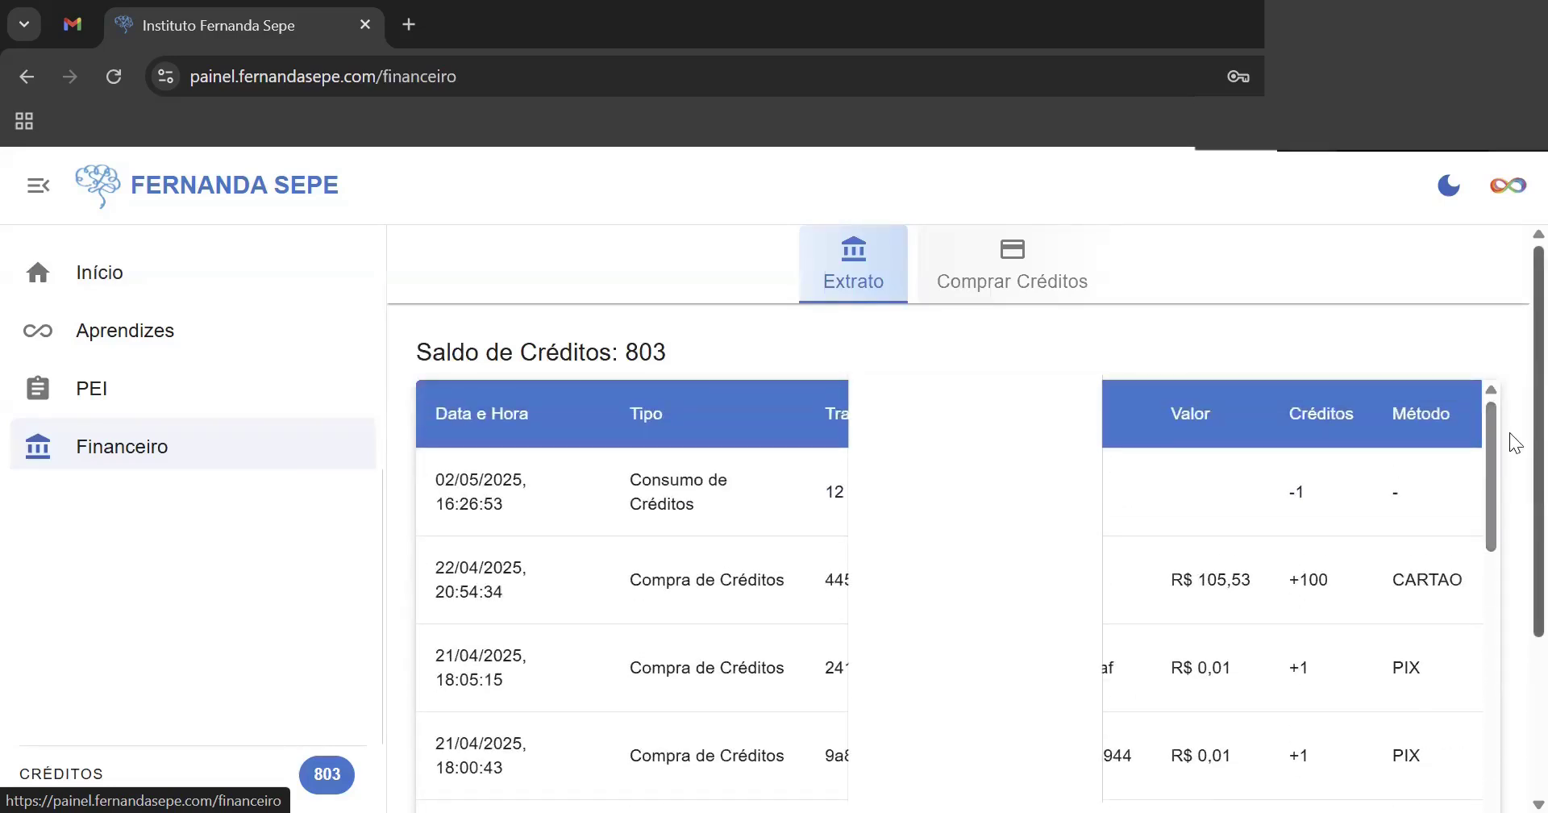
{"action": "left_click_drag", "start_coordinate": [1510, 432], "coordinate": [1510, 338]}
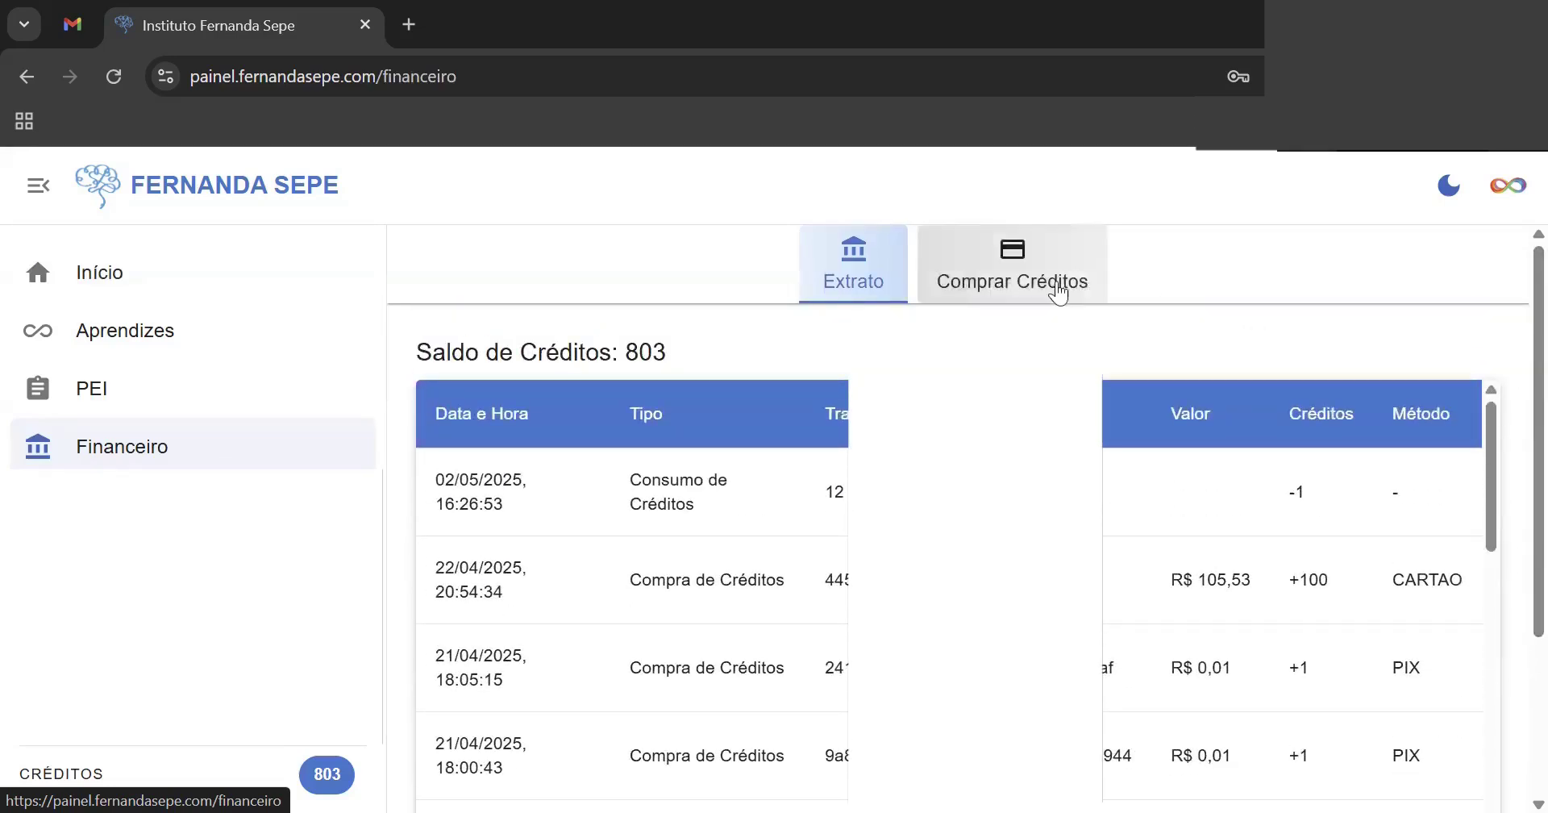
{"action": "left_click", "coordinate": [992, 280]}
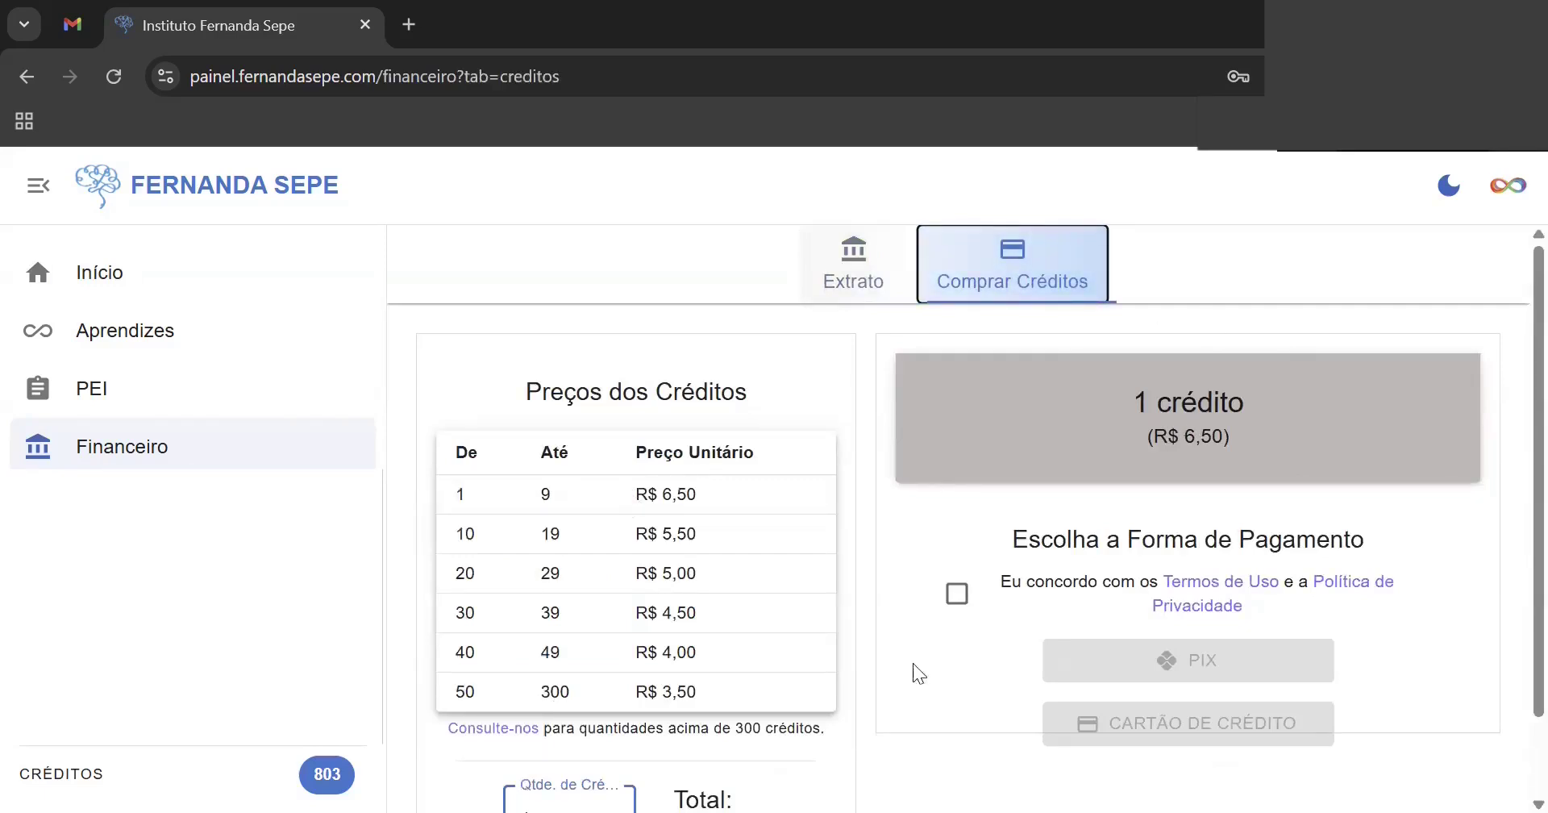
- Change the quantity of credits to buy to 9
{"action": "scroll", "coordinate": [1515, 458], "scroll_direction": "down", "scroll_amount": 1}
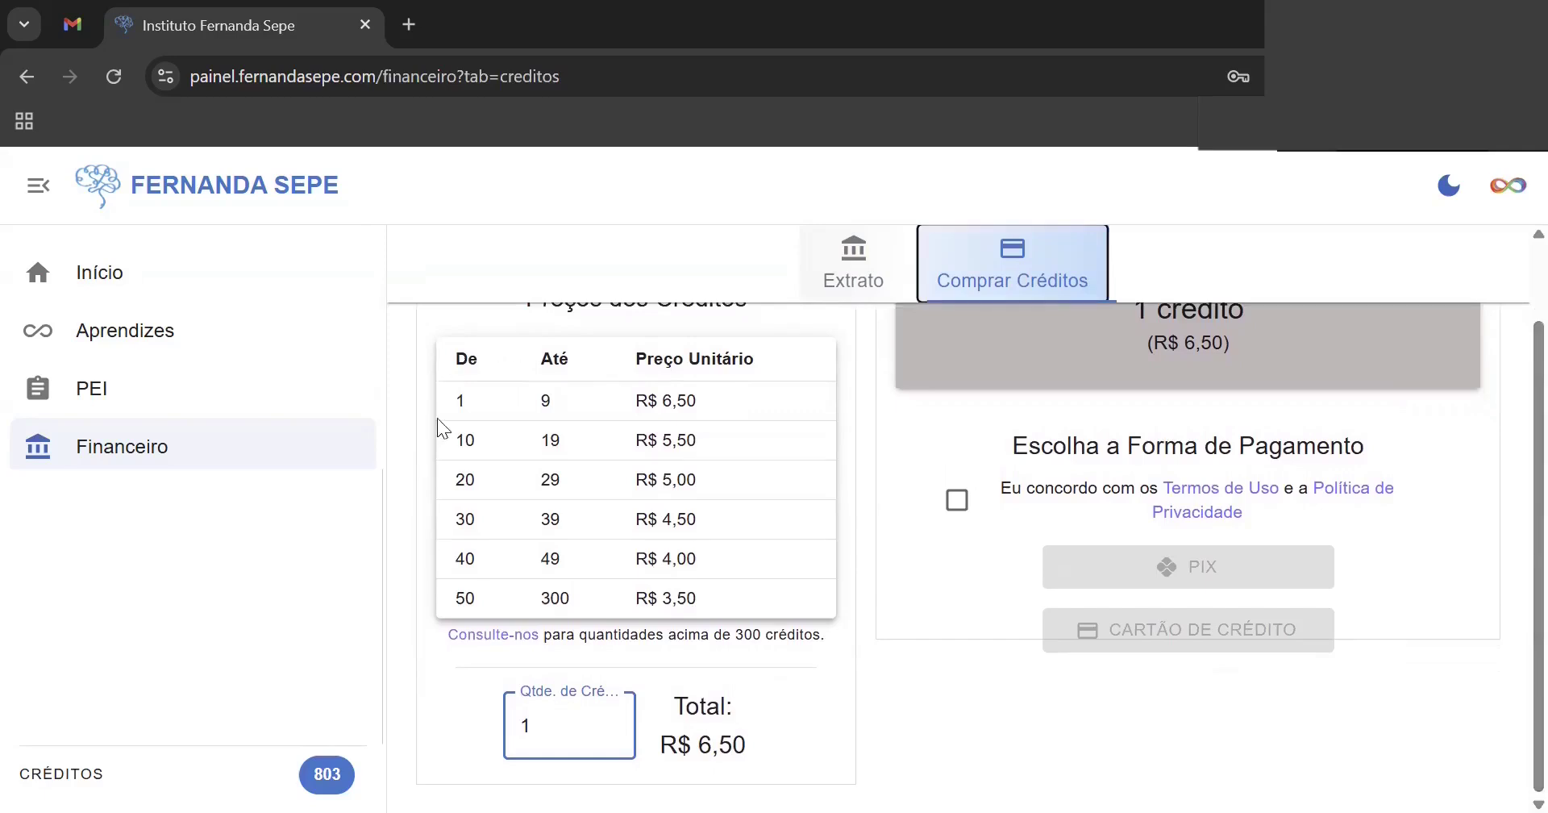
{"action": "left_click", "coordinate": [565, 722]}
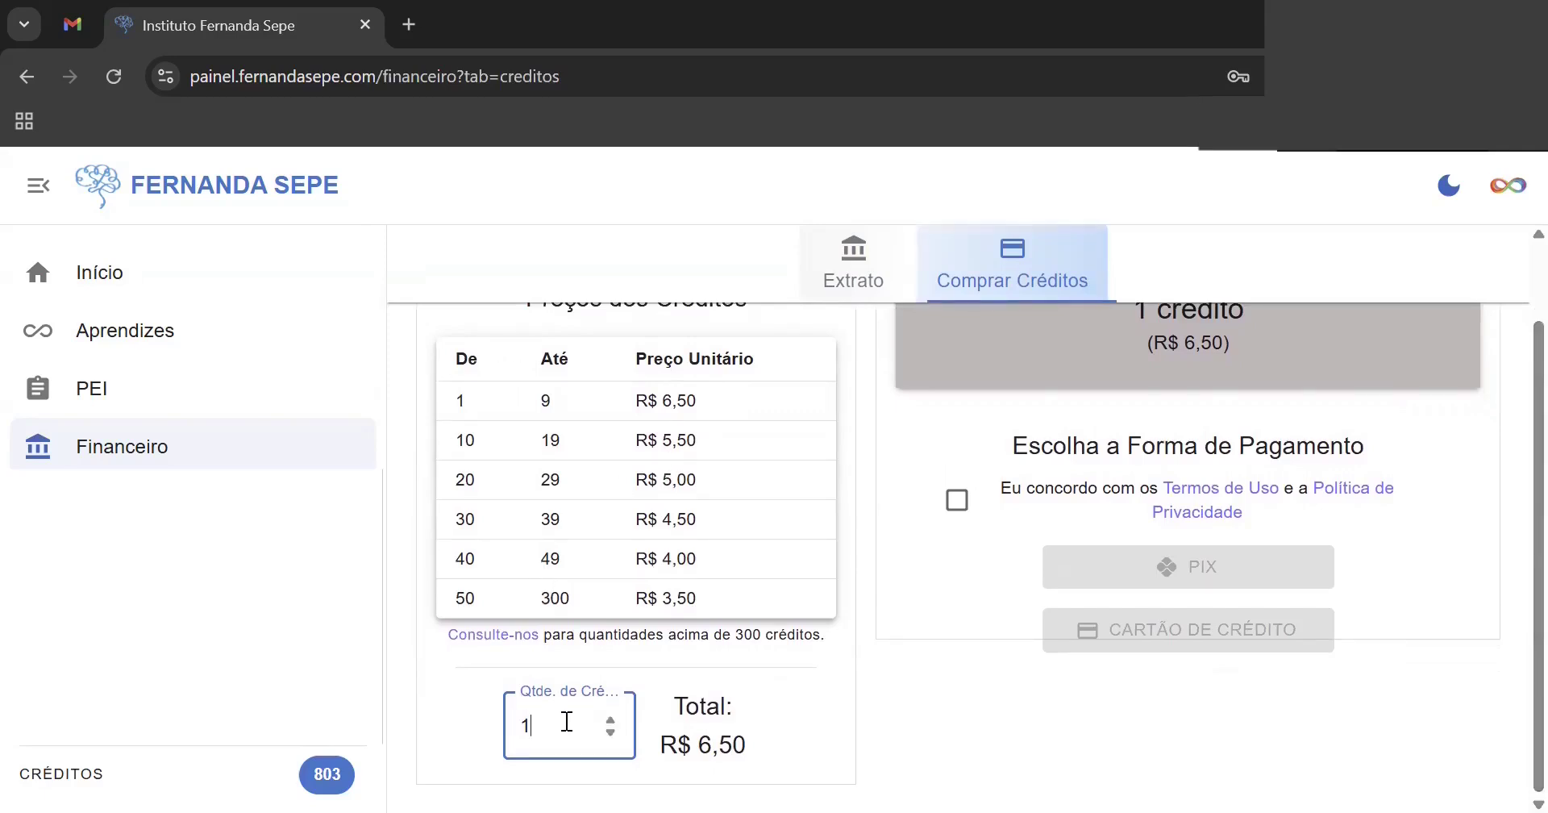
{"action": "type", "text": "0"}
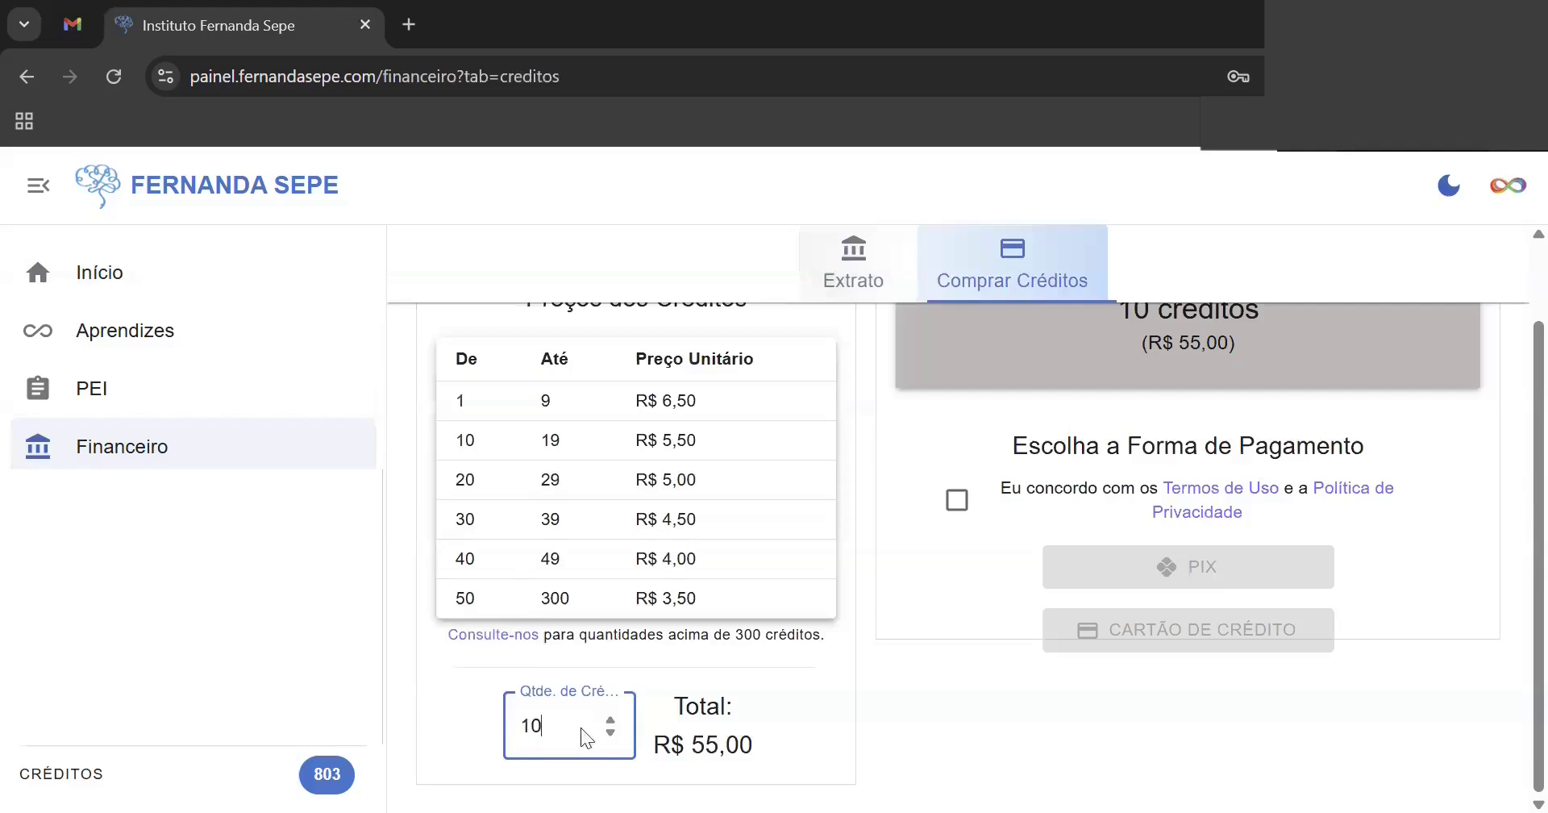
{"action": "left_click", "coordinate": [610, 733]}
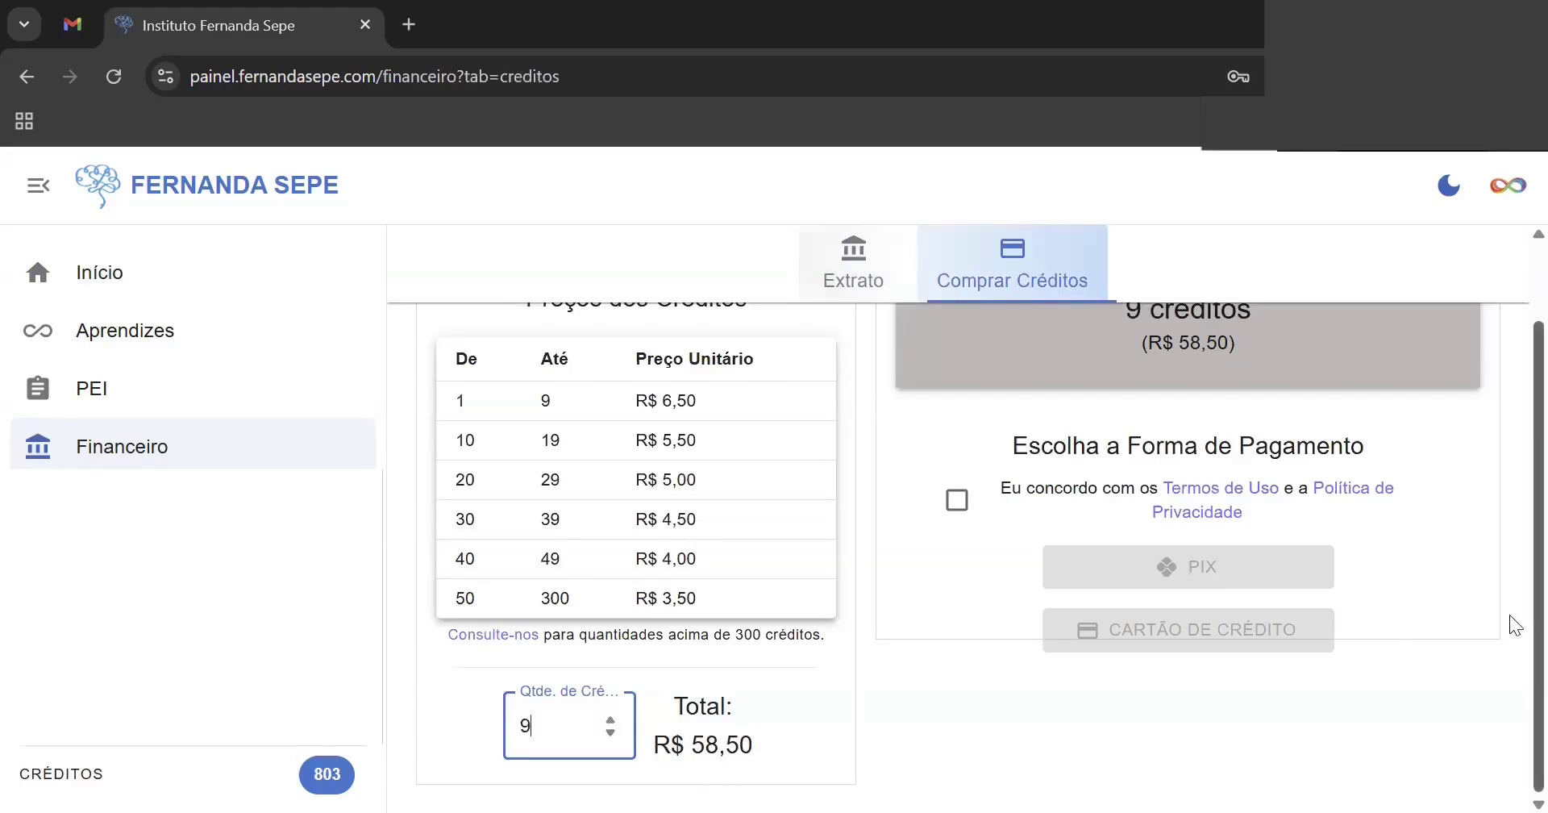
- Accept the terms of use and privacy policy, then go to the Aprendizes registration form
{"action": "scroll", "coordinate": [1511, 612], "scroll_direction": "up", "scroll_amount": 2}
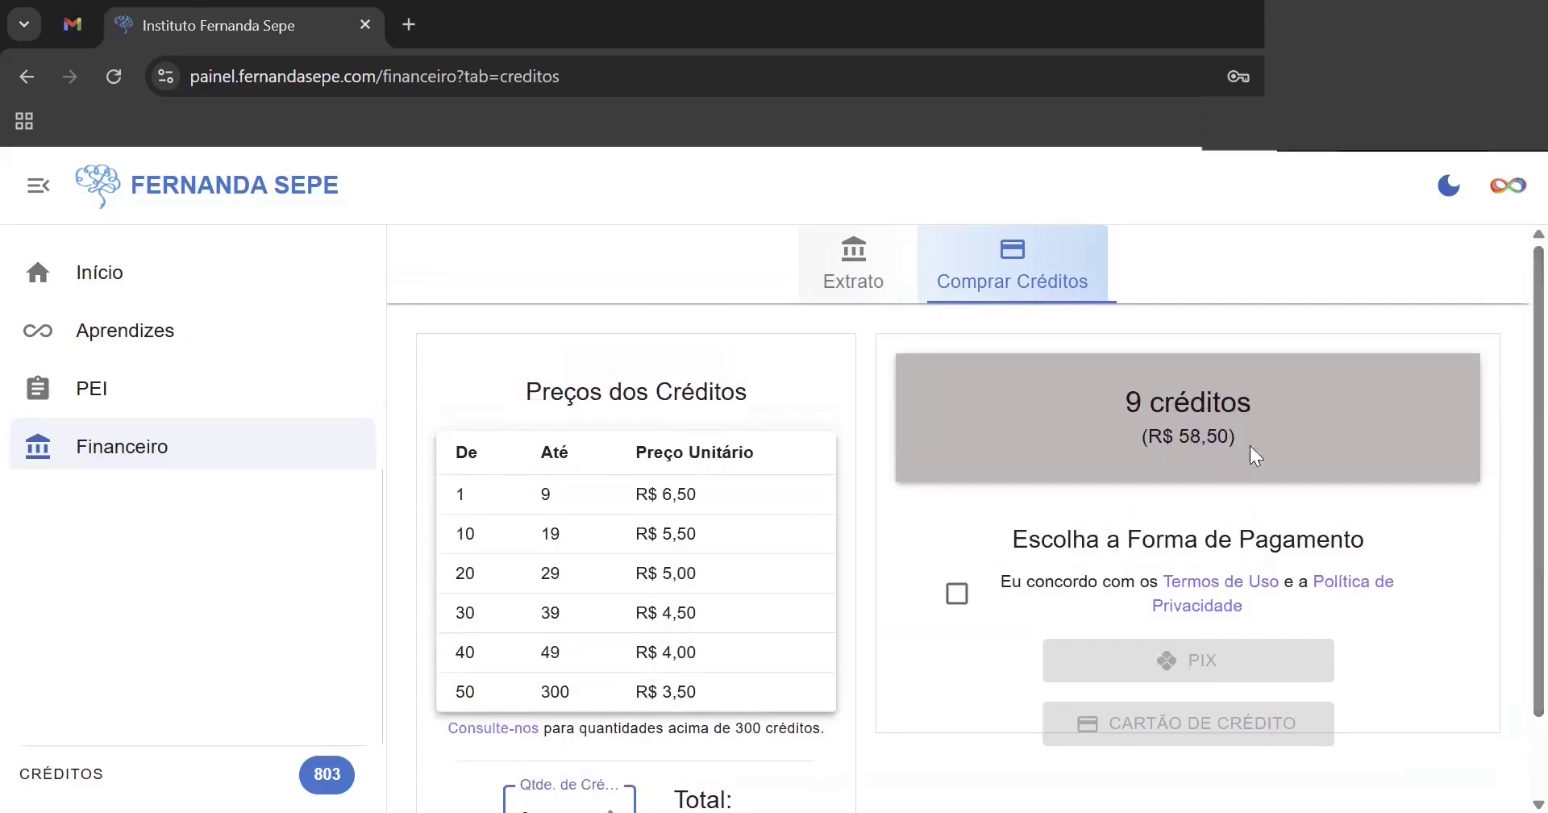
{"action": "left_click", "coordinate": [955, 597]}
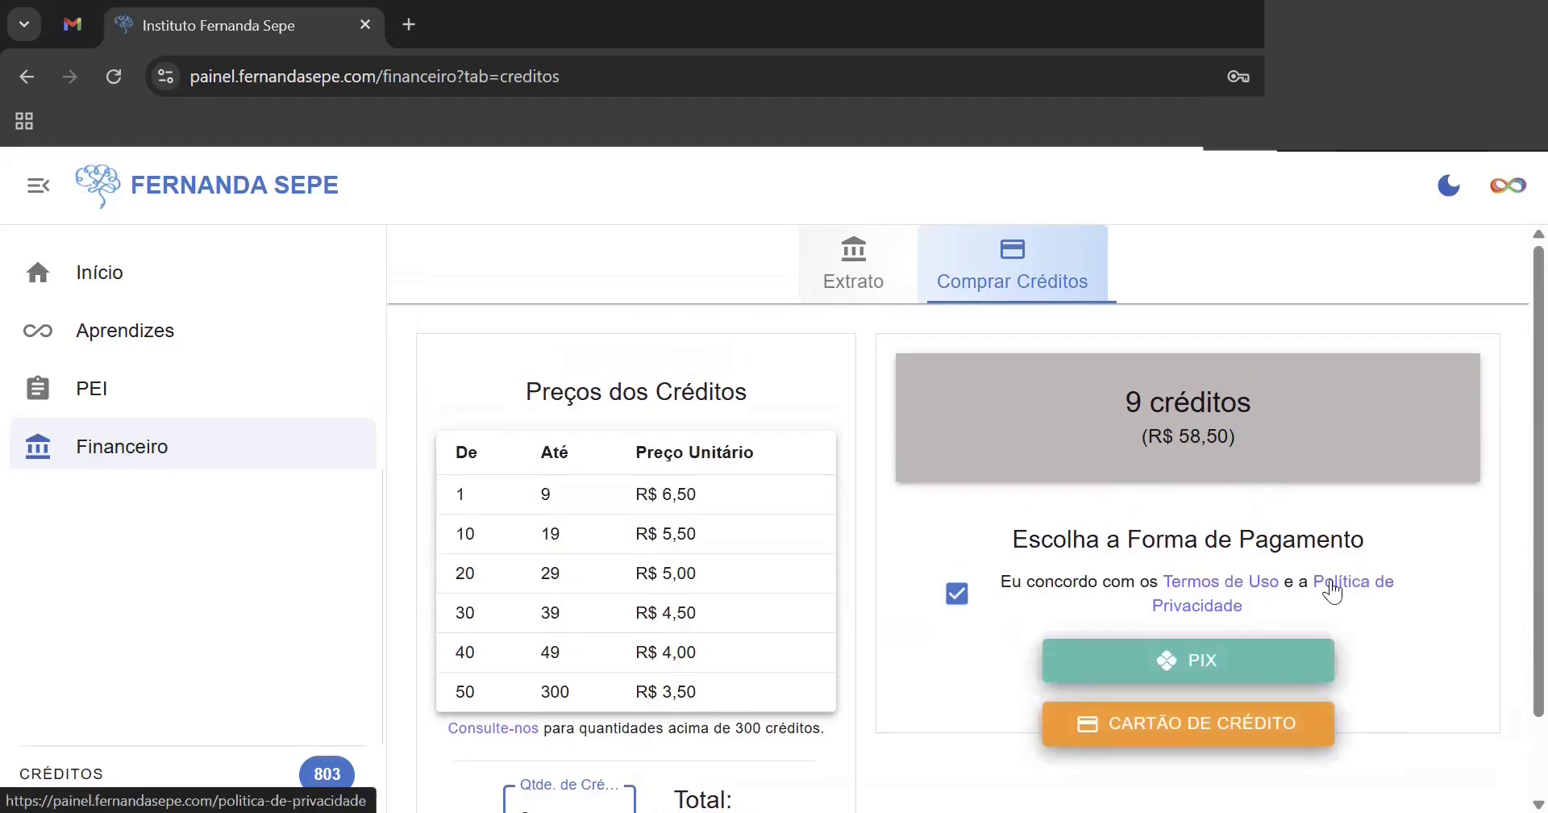
{"action": "scroll", "coordinate": [1510, 577], "scroll_direction": "down", "scroll_amount": 1}
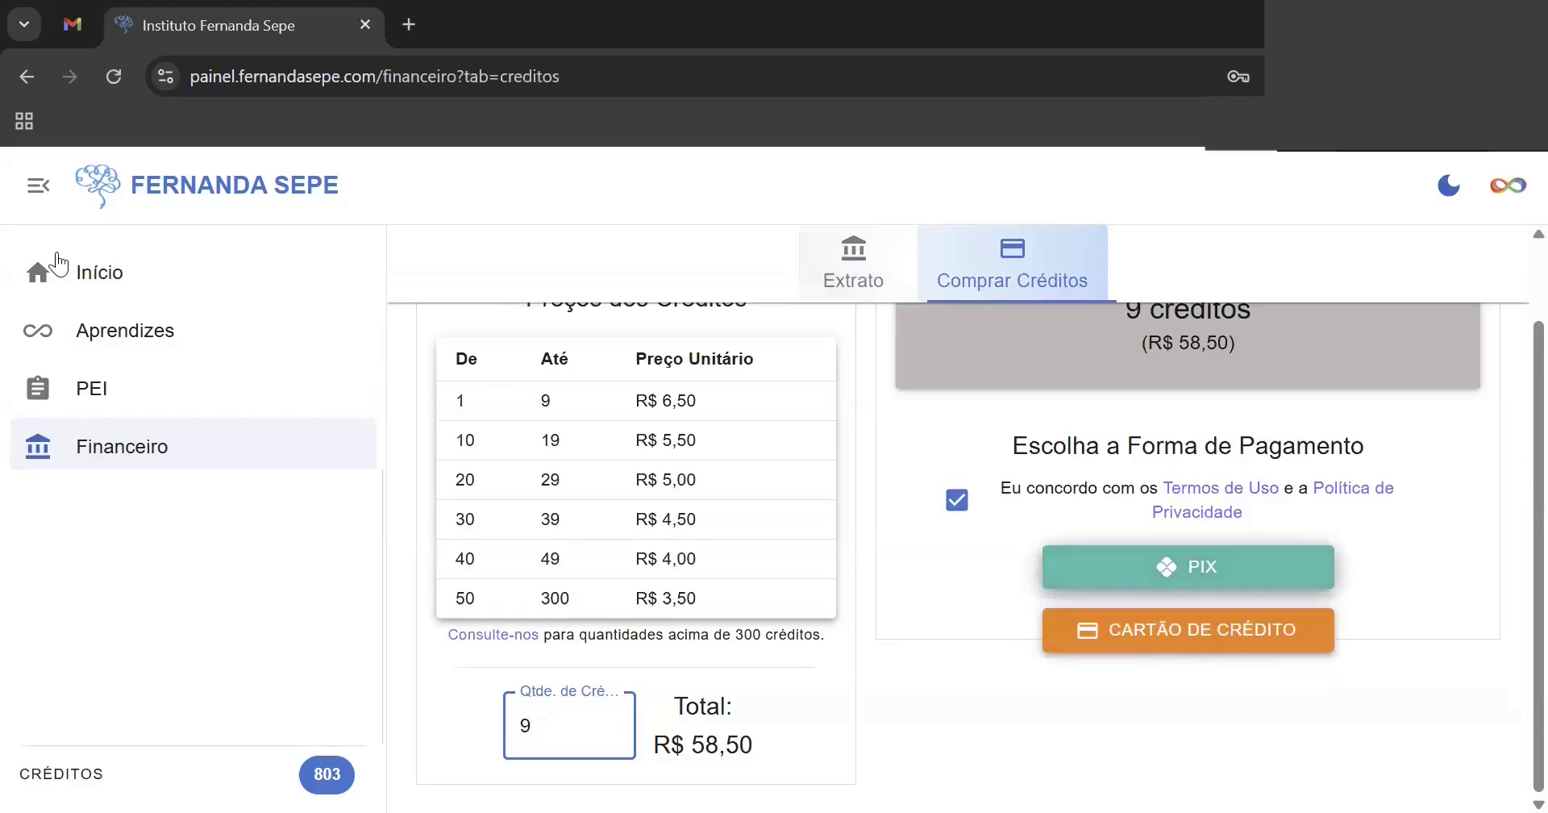
{"action": "left_click", "coordinate": [110, 349]}
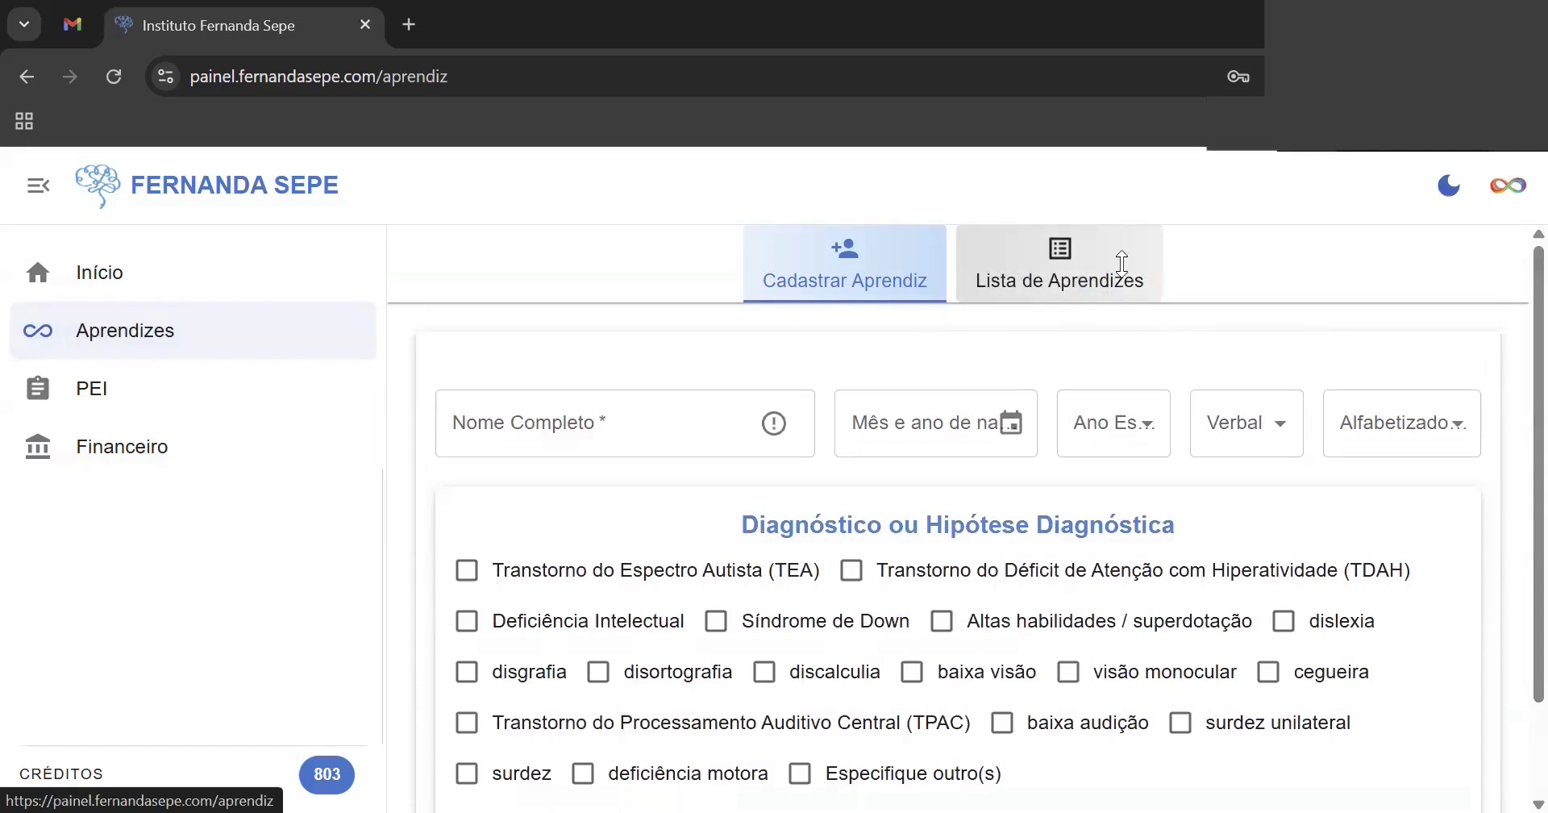
{"action": "left_click", "coordinate": [1066, 274]}
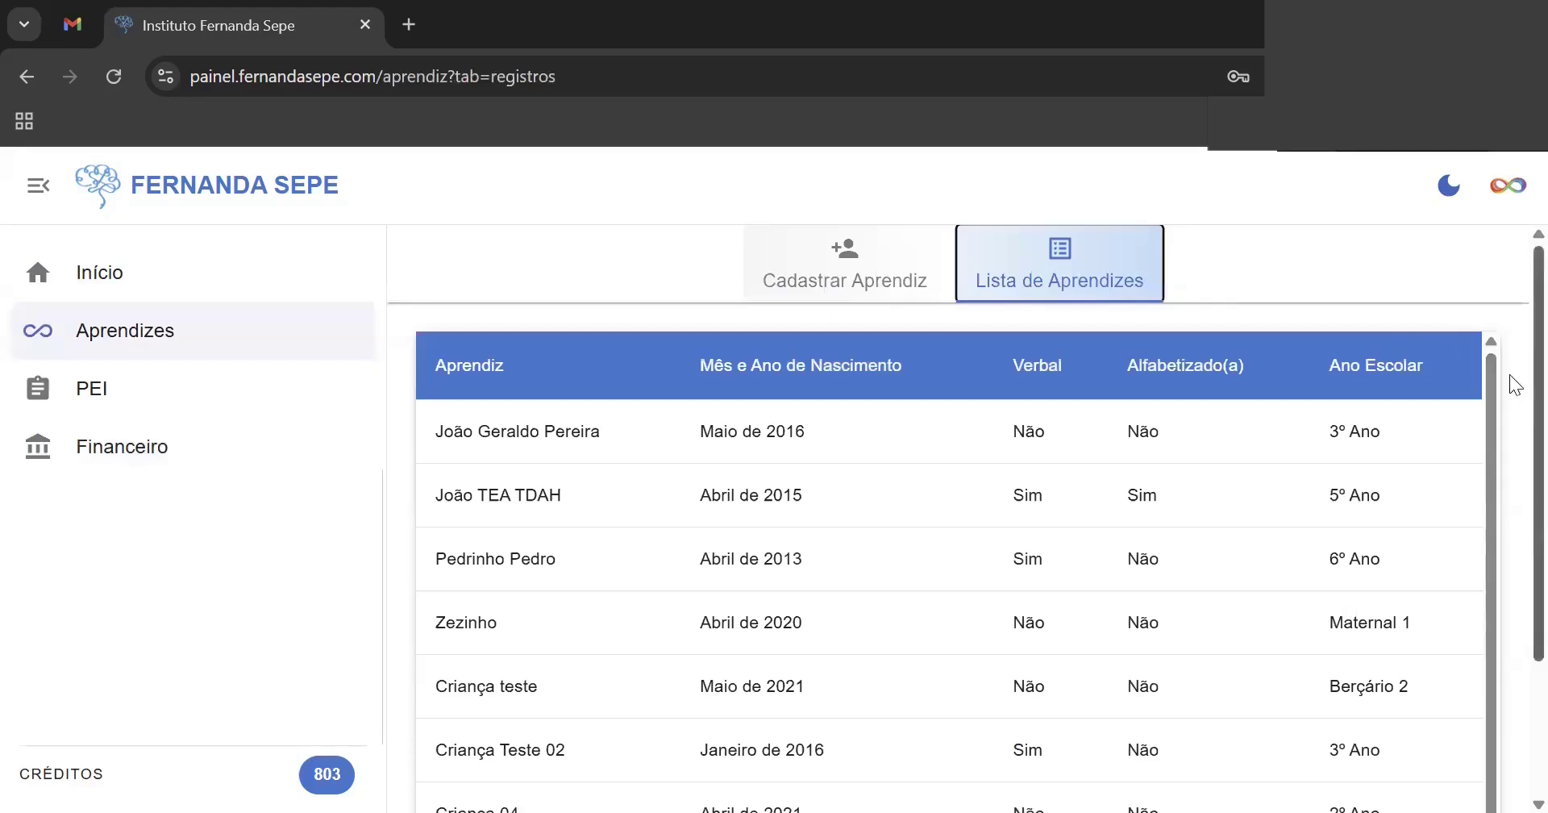
{"action": "scroll", "coordinate": [1510, 483], "scroll_direction": "down", "scroll_amount": 2}
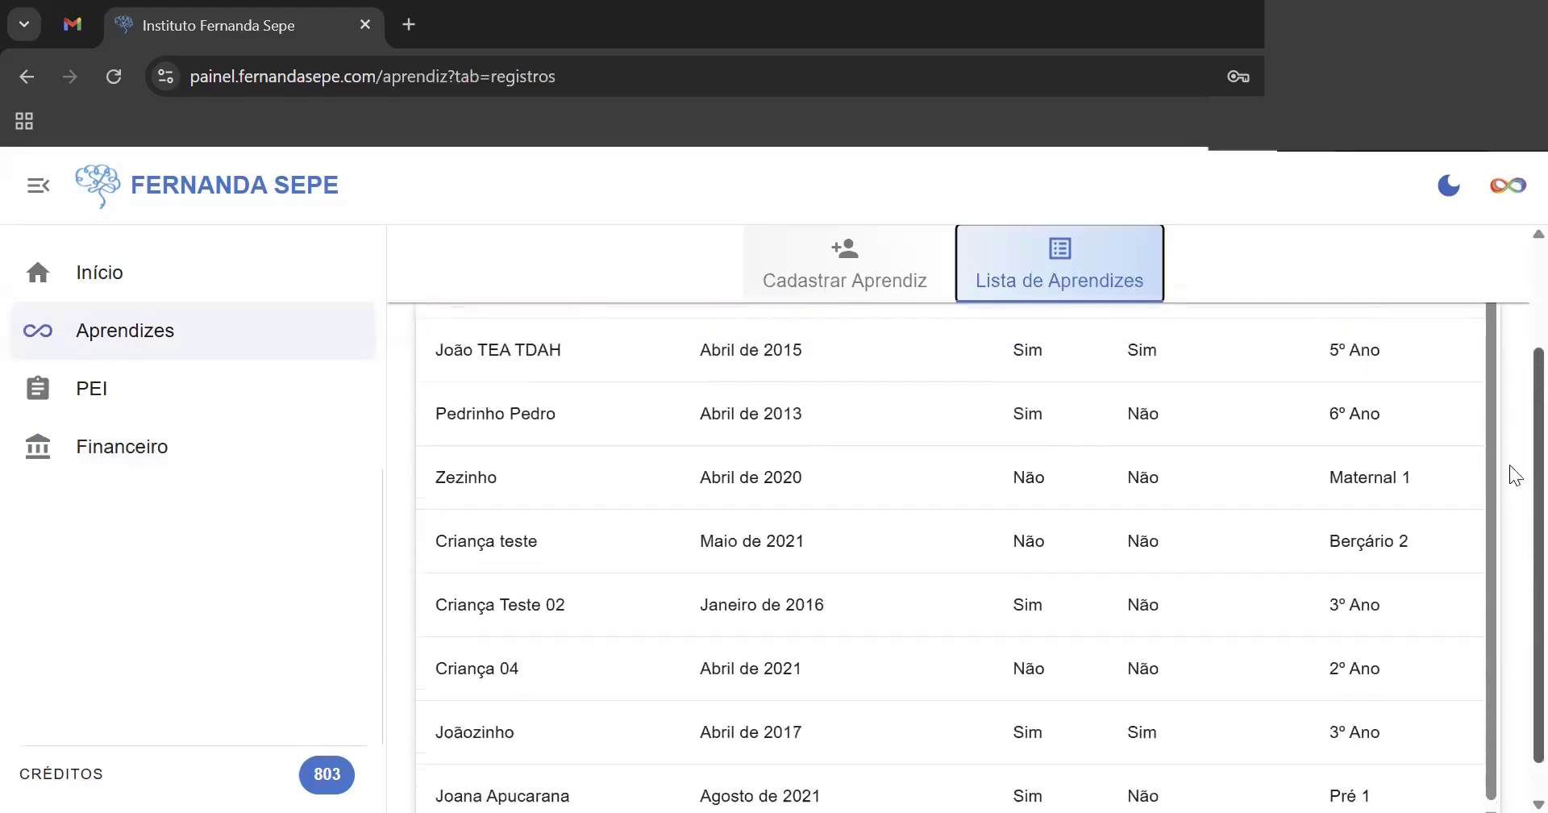
{"action": "scroll", "coordinate": [1510, 477], "scroll_direction": "up", "scroll_amount": 3}
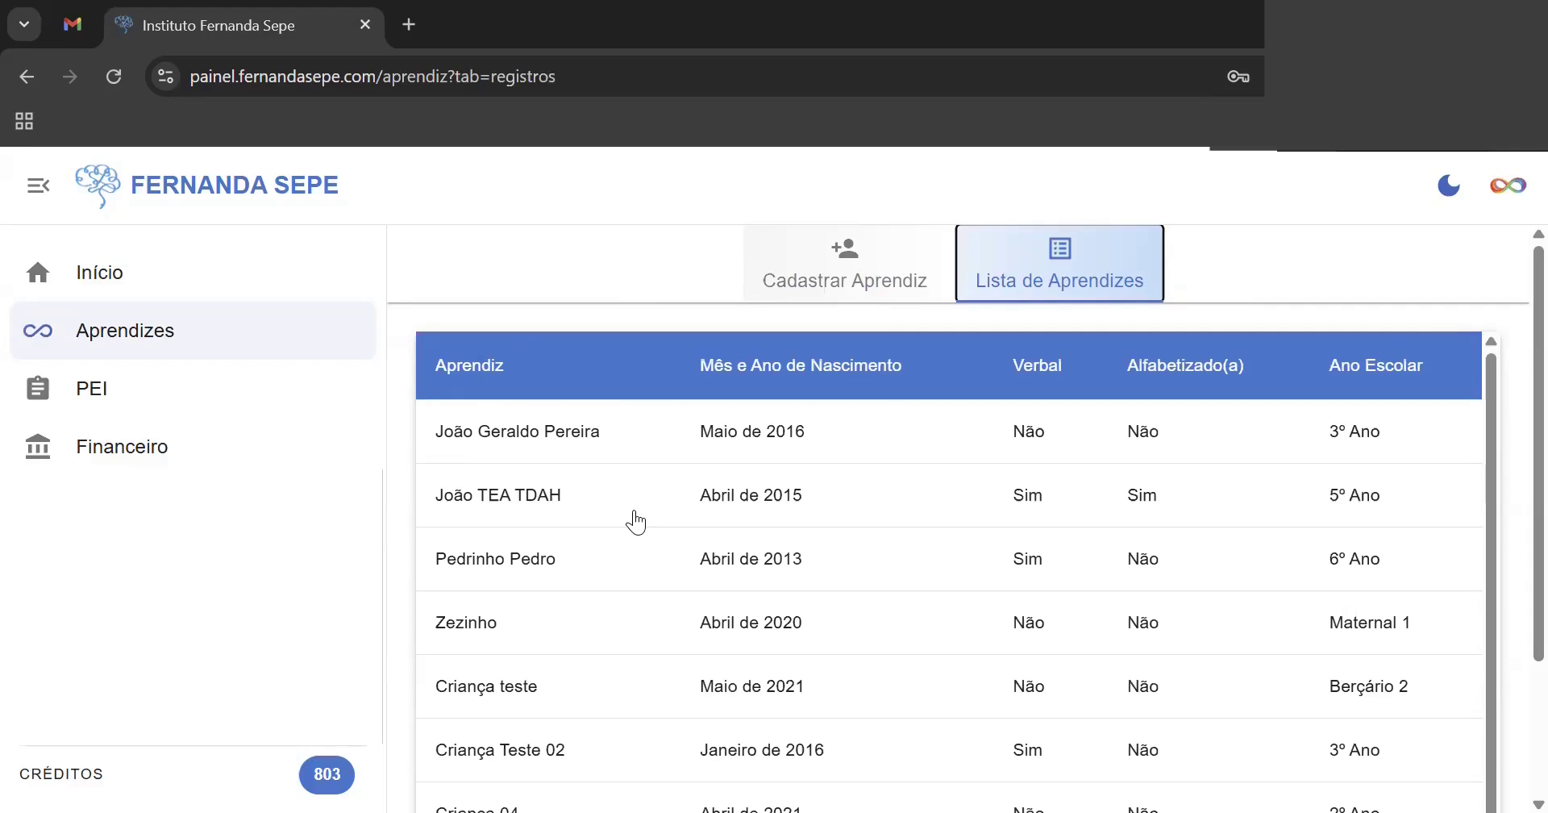
{"action": "left_click", "coordinate": [821, 262]}
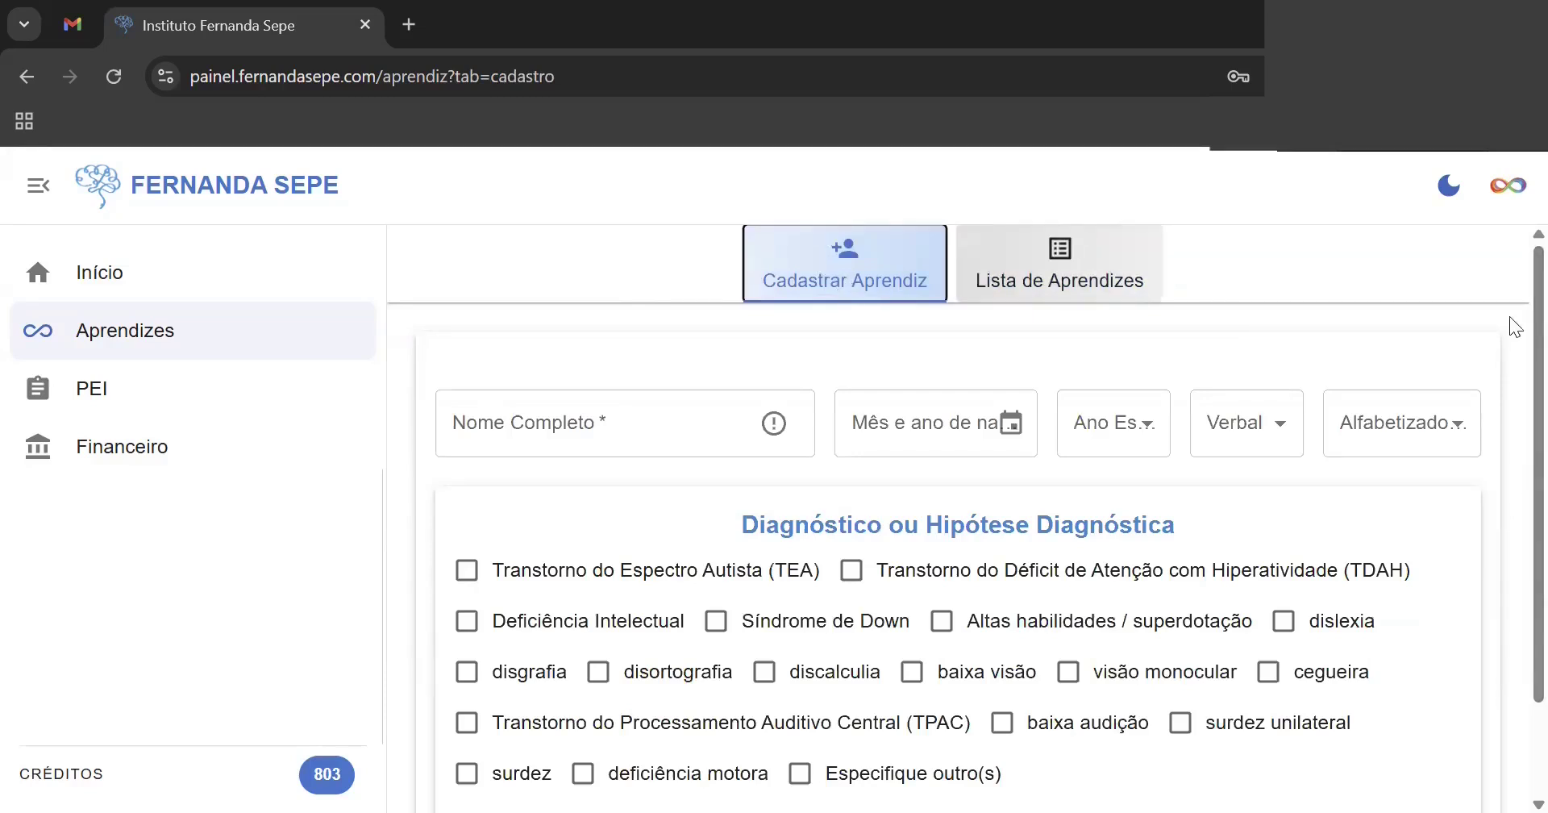
- Enter the learner's full name and birth month/year 4/2015
{"action": "scroll", "coordinate": [1514, 326], "scroll_direction": "down", "scroll_amount": 2}
{"action": "scroll", "coordinate": [1513, 319], "scroll_direction": "up", "scroll_amount": 2}
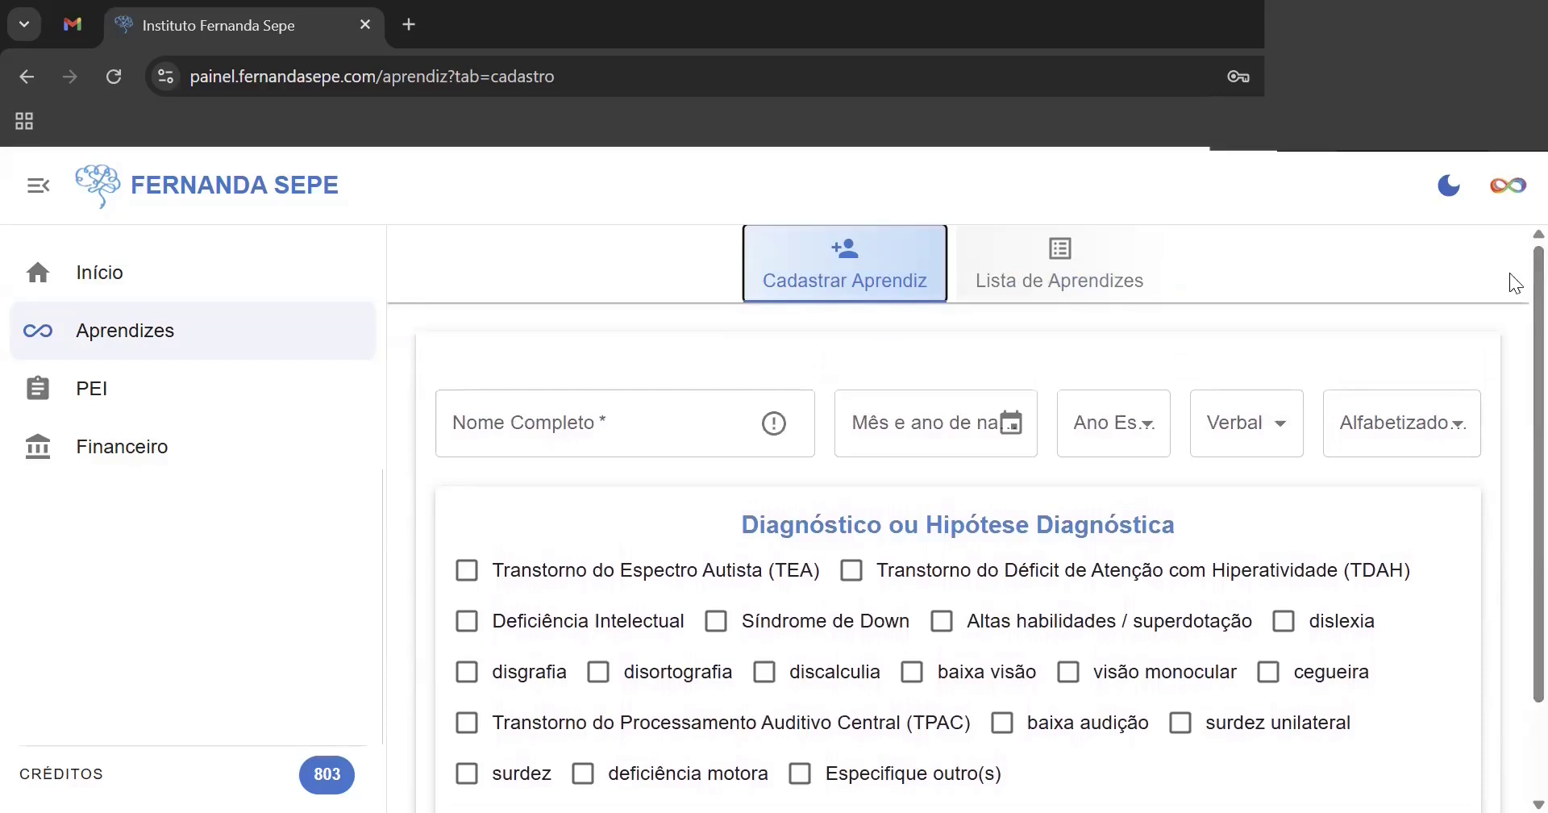
{"action": "left_click", "coordinate": [684, 409]}
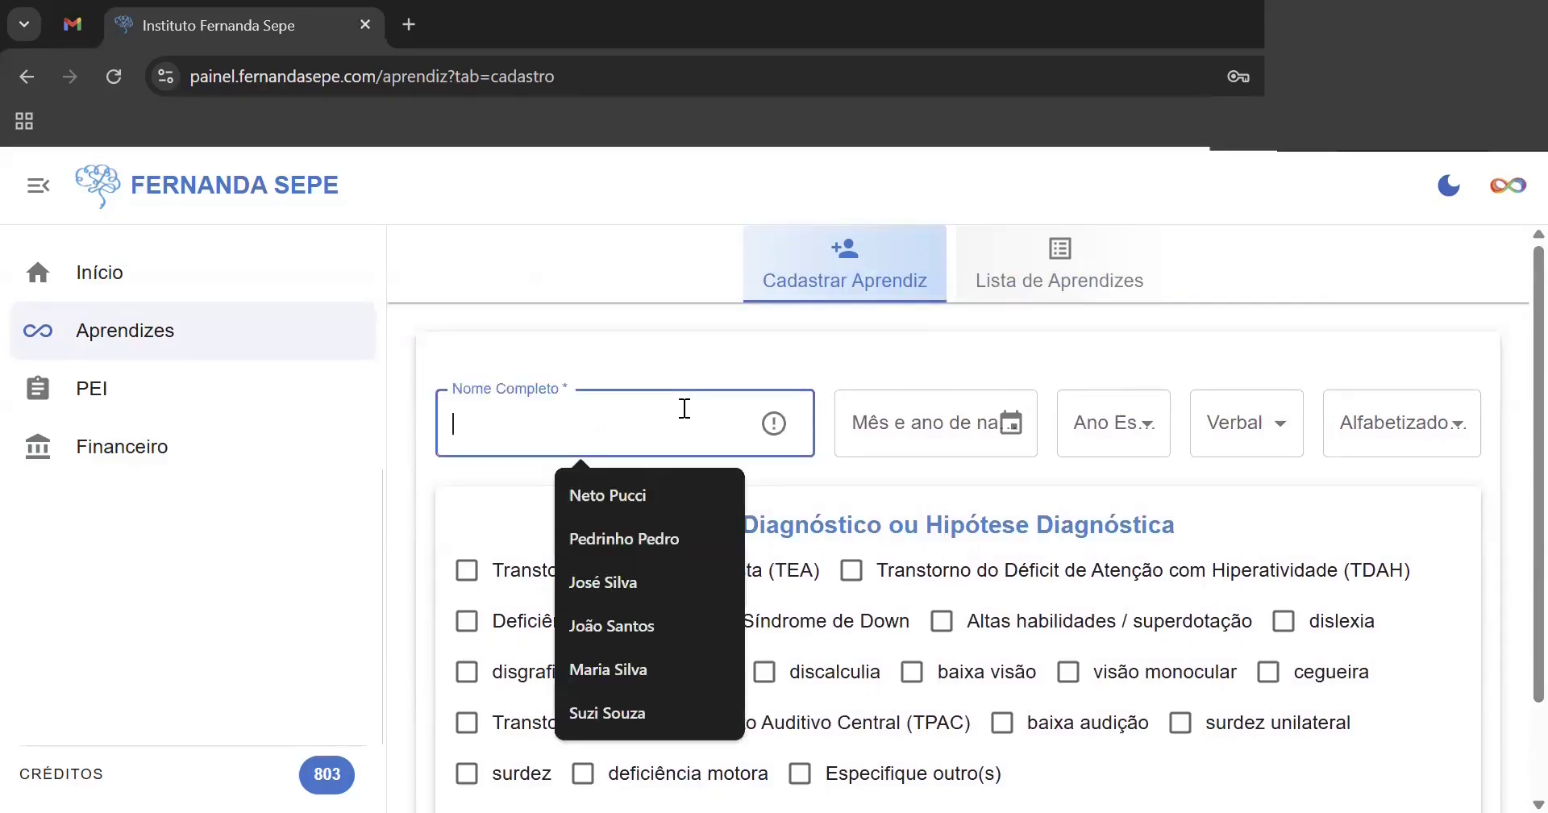
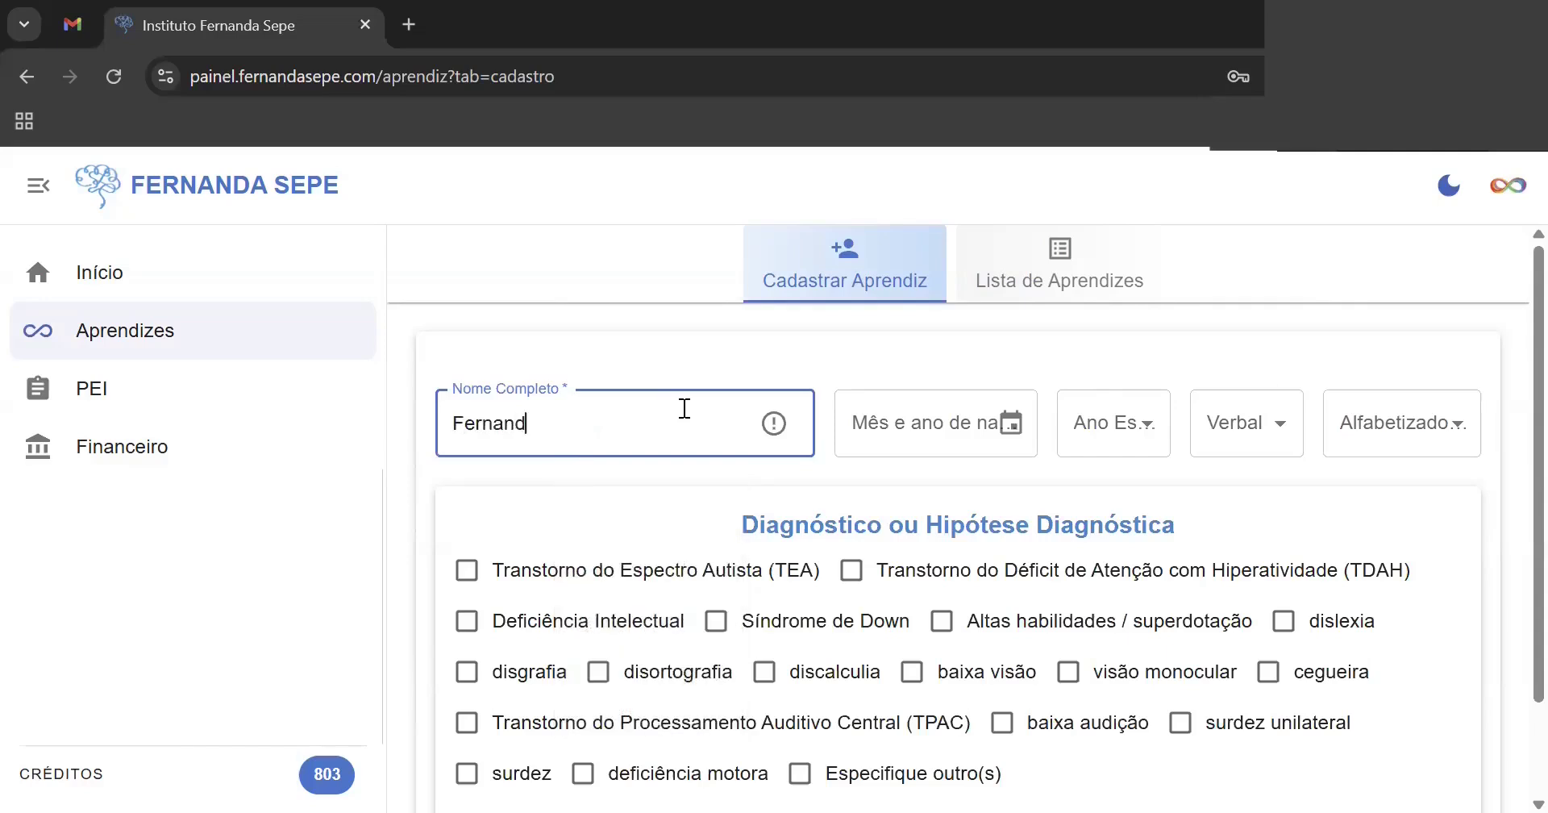
{"action": "left_click", "coordinate": [899, 425]}
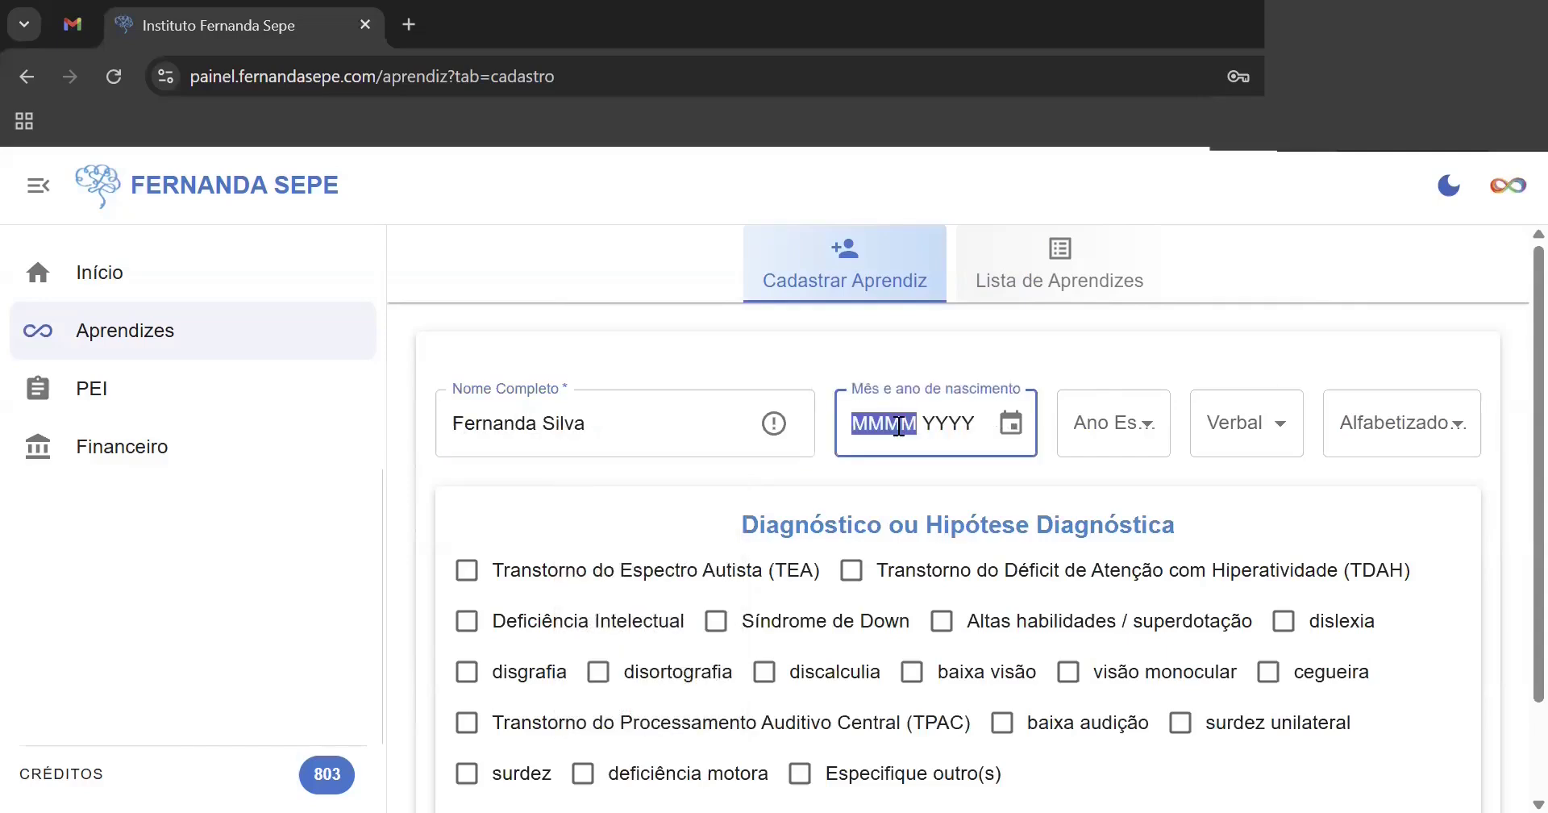
{"action": "type", "text": "4"}
{"action": "type", "text": "20"}
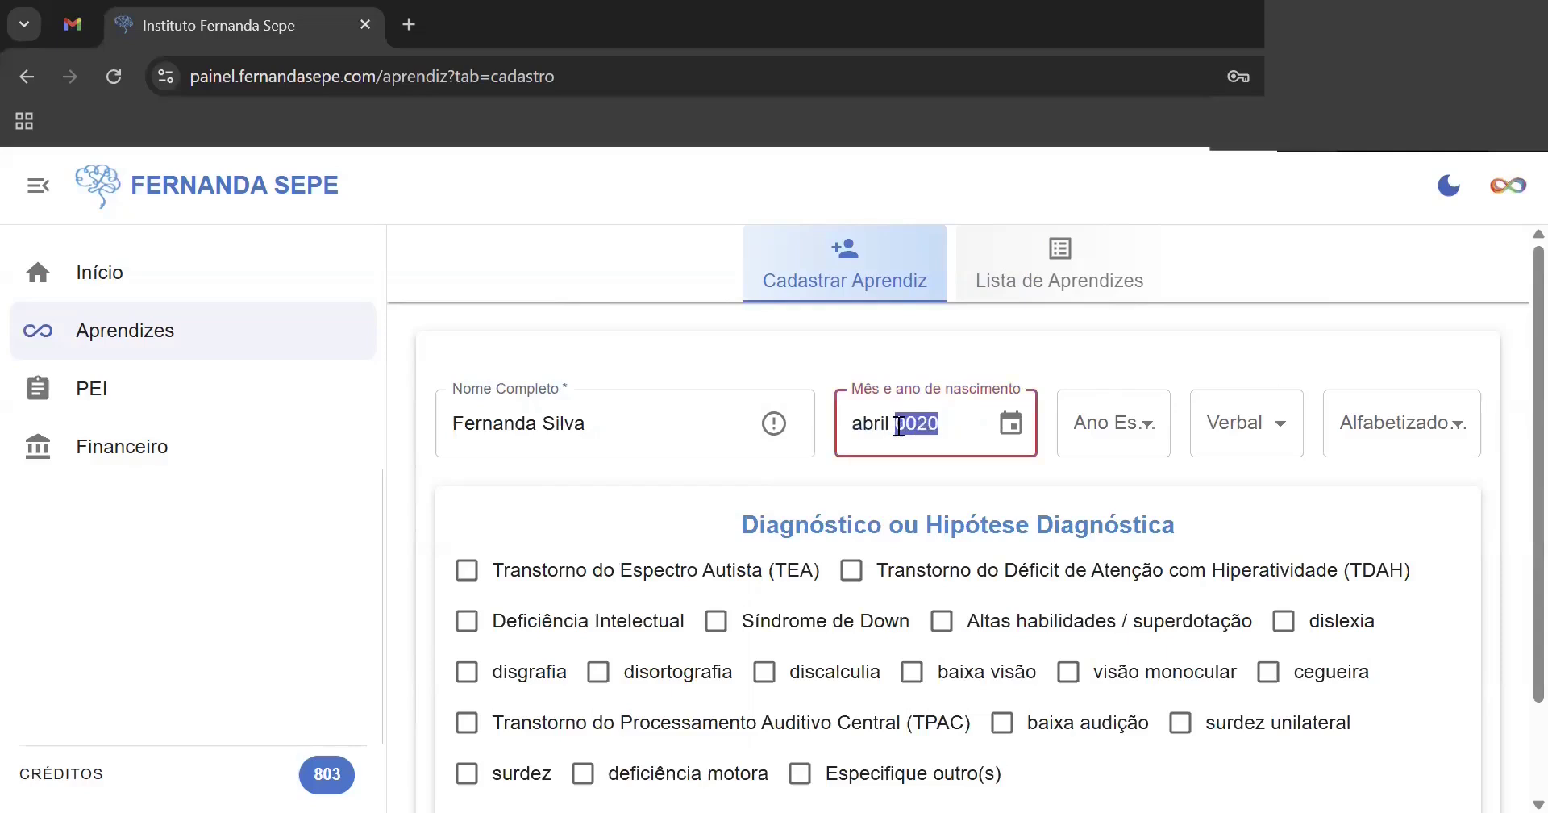
{"action": "type", "text": "15"}
- Set school grade to 5º Ano, Verbal to Sim and Alfabetizado(a) to Não
{"action": "left_click", "coordinate": [1135, 439]}
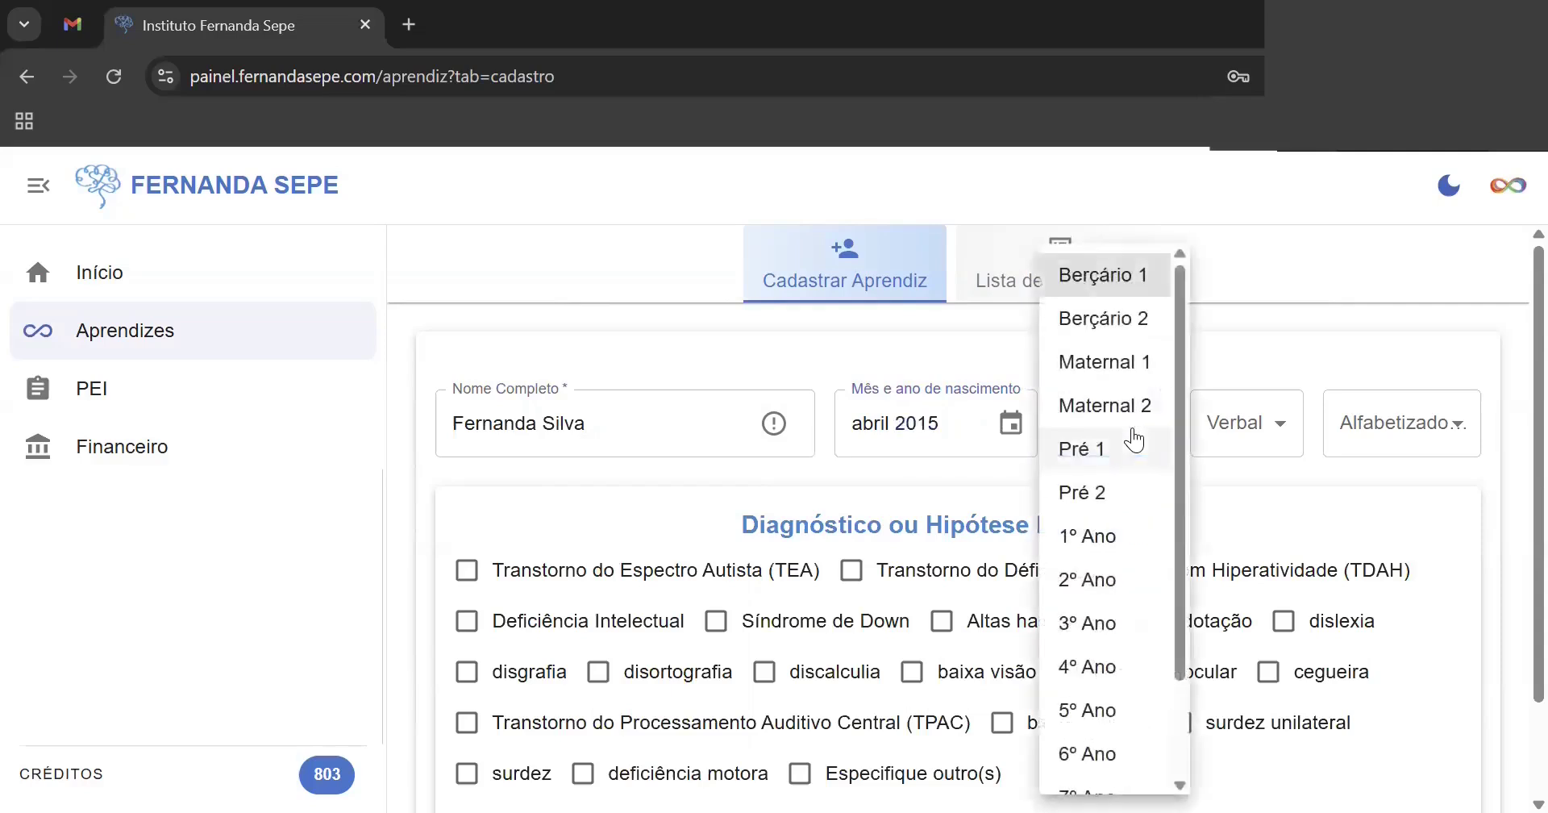
{"action": "left_click", "coordinate": [1122, 713]}
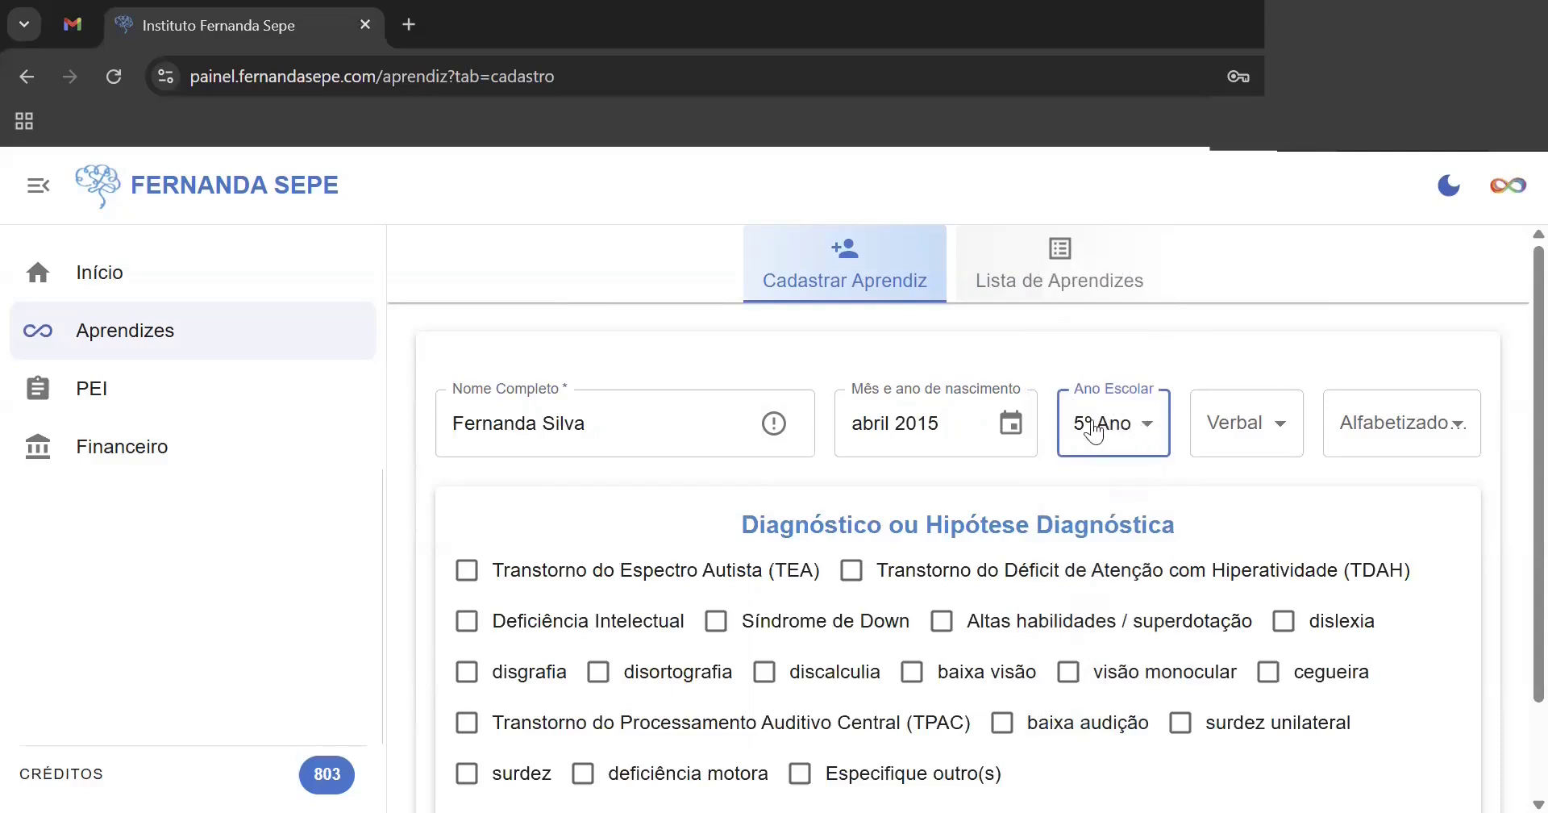
{"action": "left_click", "coordinate": [1272, 429]}
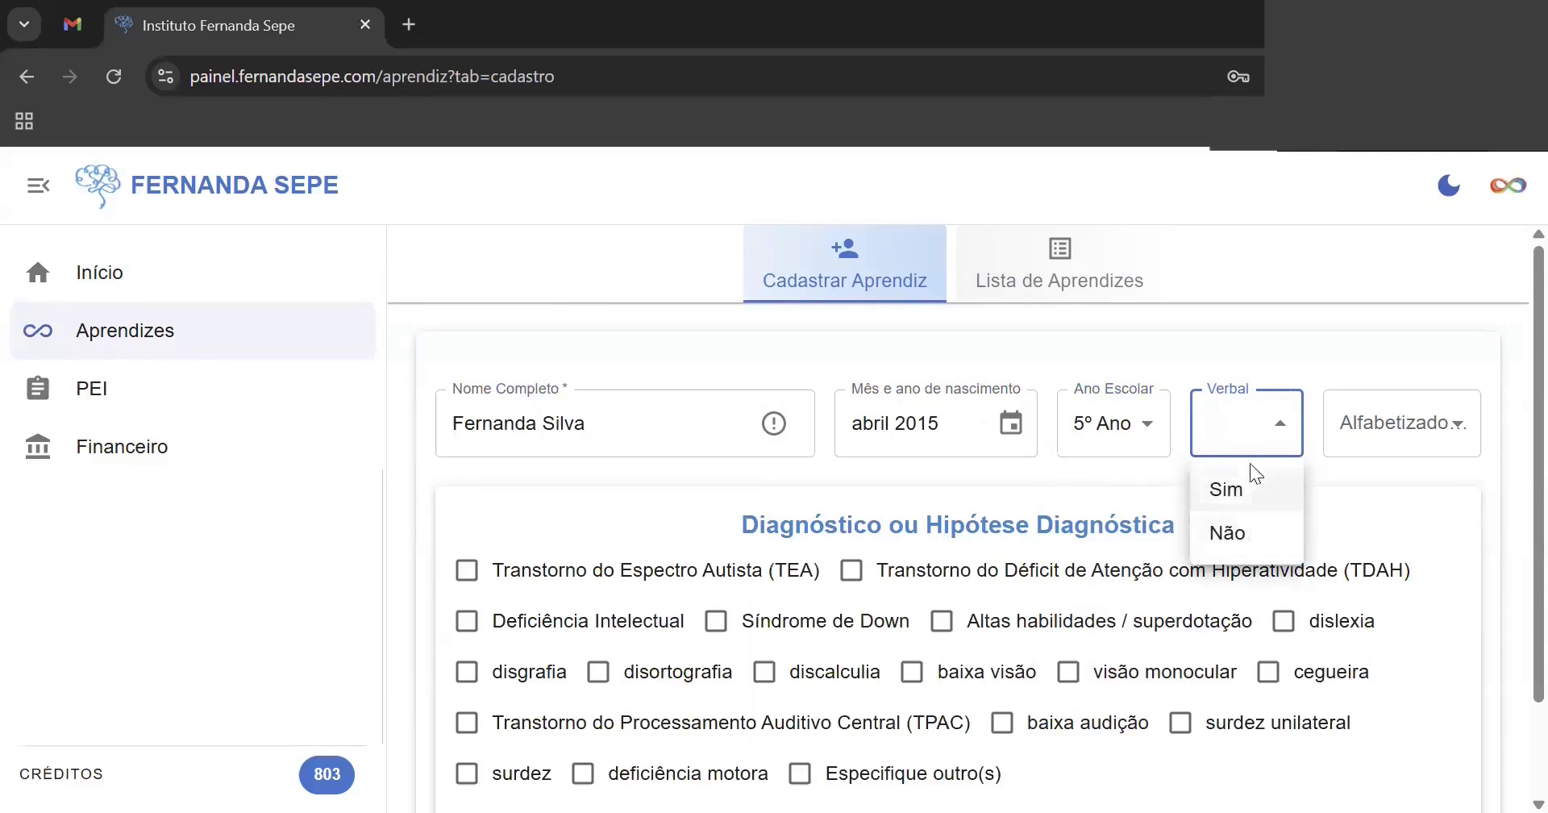
{"action": "left_click", "coordinate": [1277, 421]}
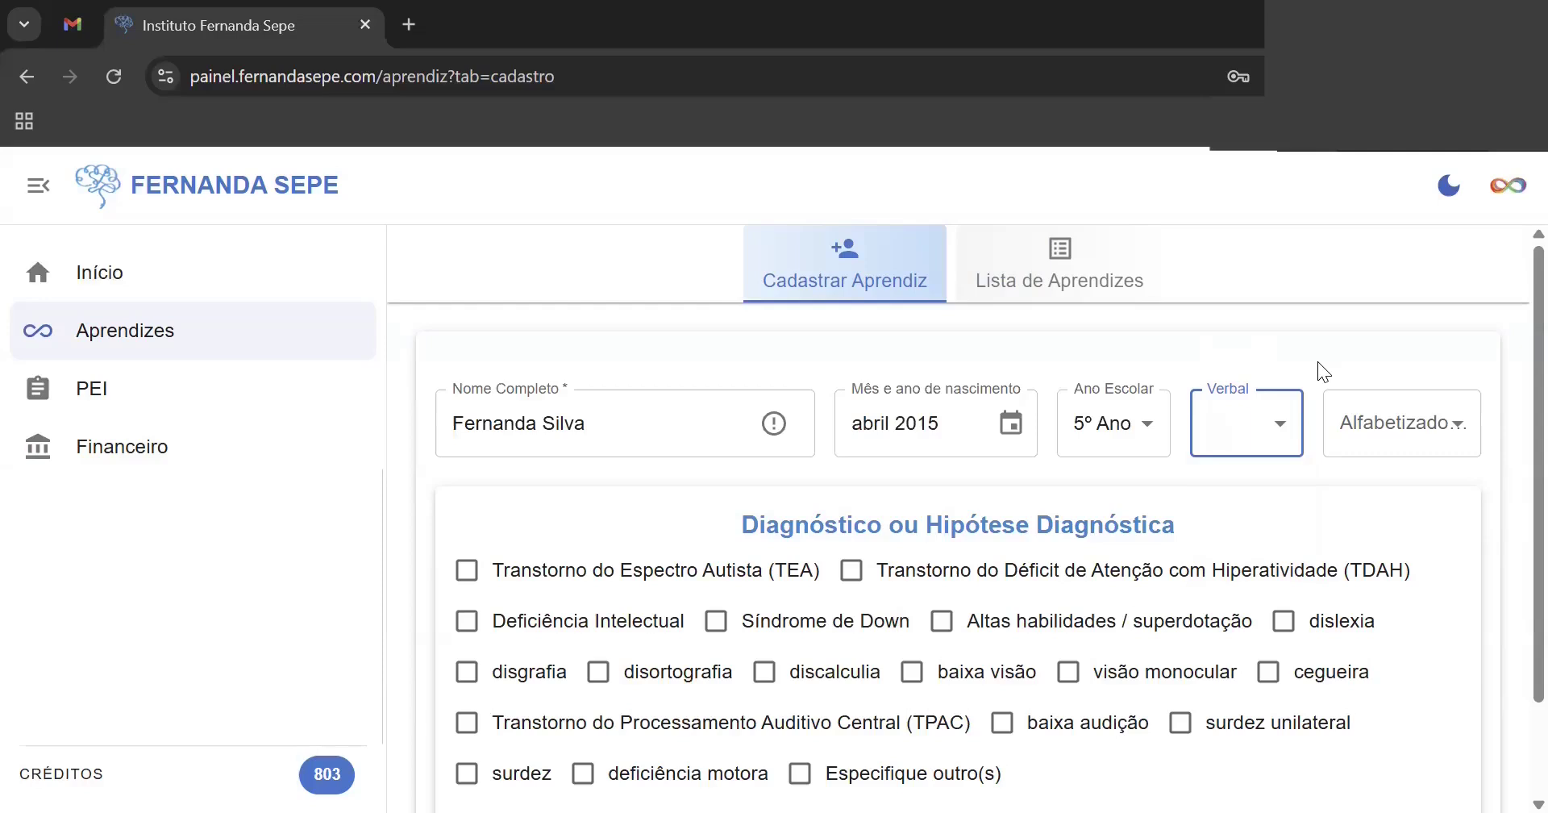
{"action": "left_click", "coordinate": [1280, 429]}
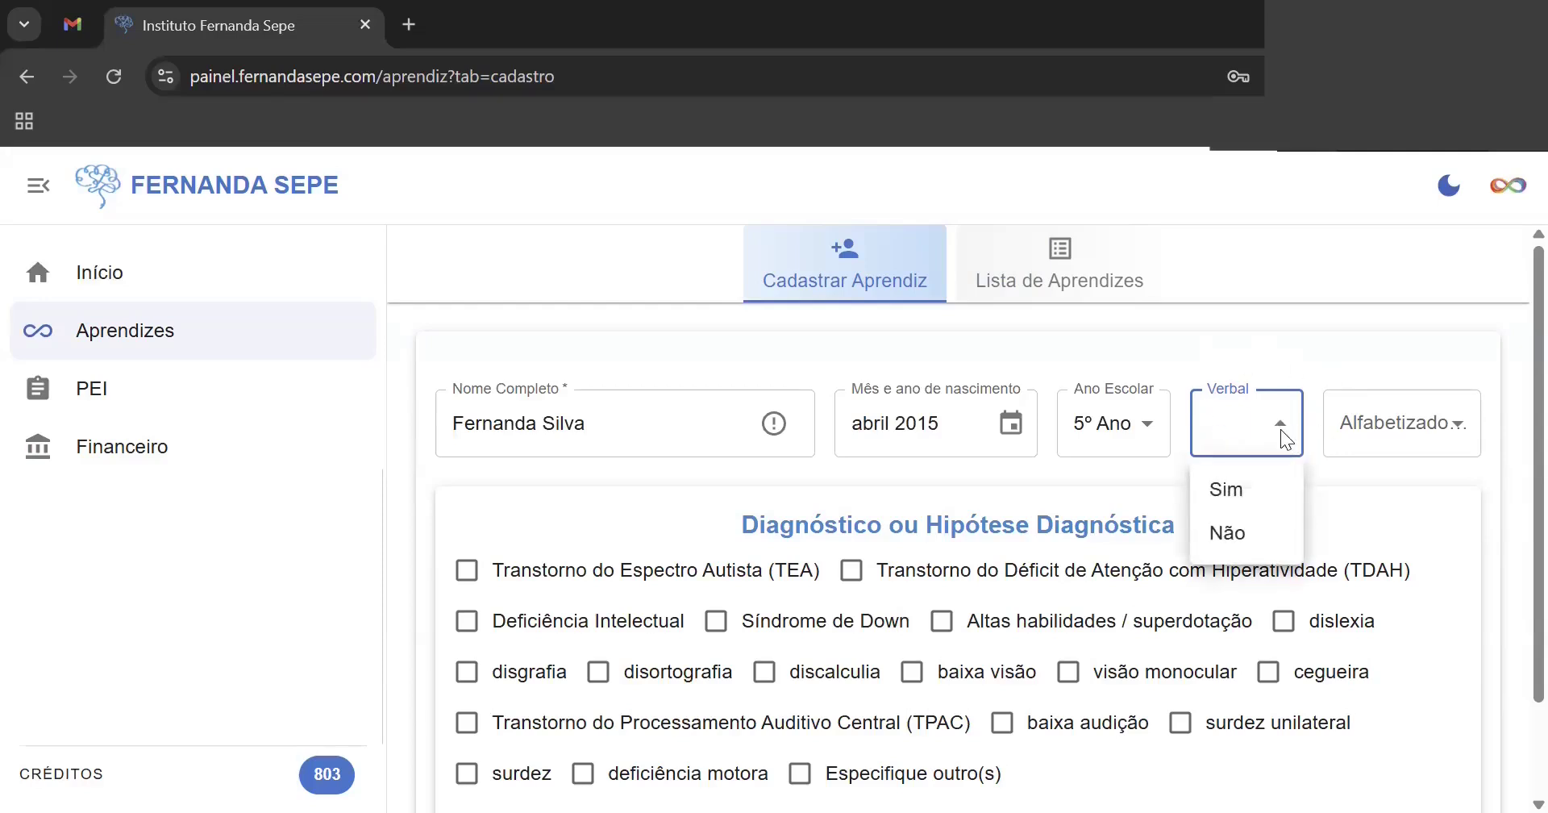
{"action": "left_click", "coordinate": [1247, 497]}
{"action": "left_click", "coordinate": [1461, 429]}
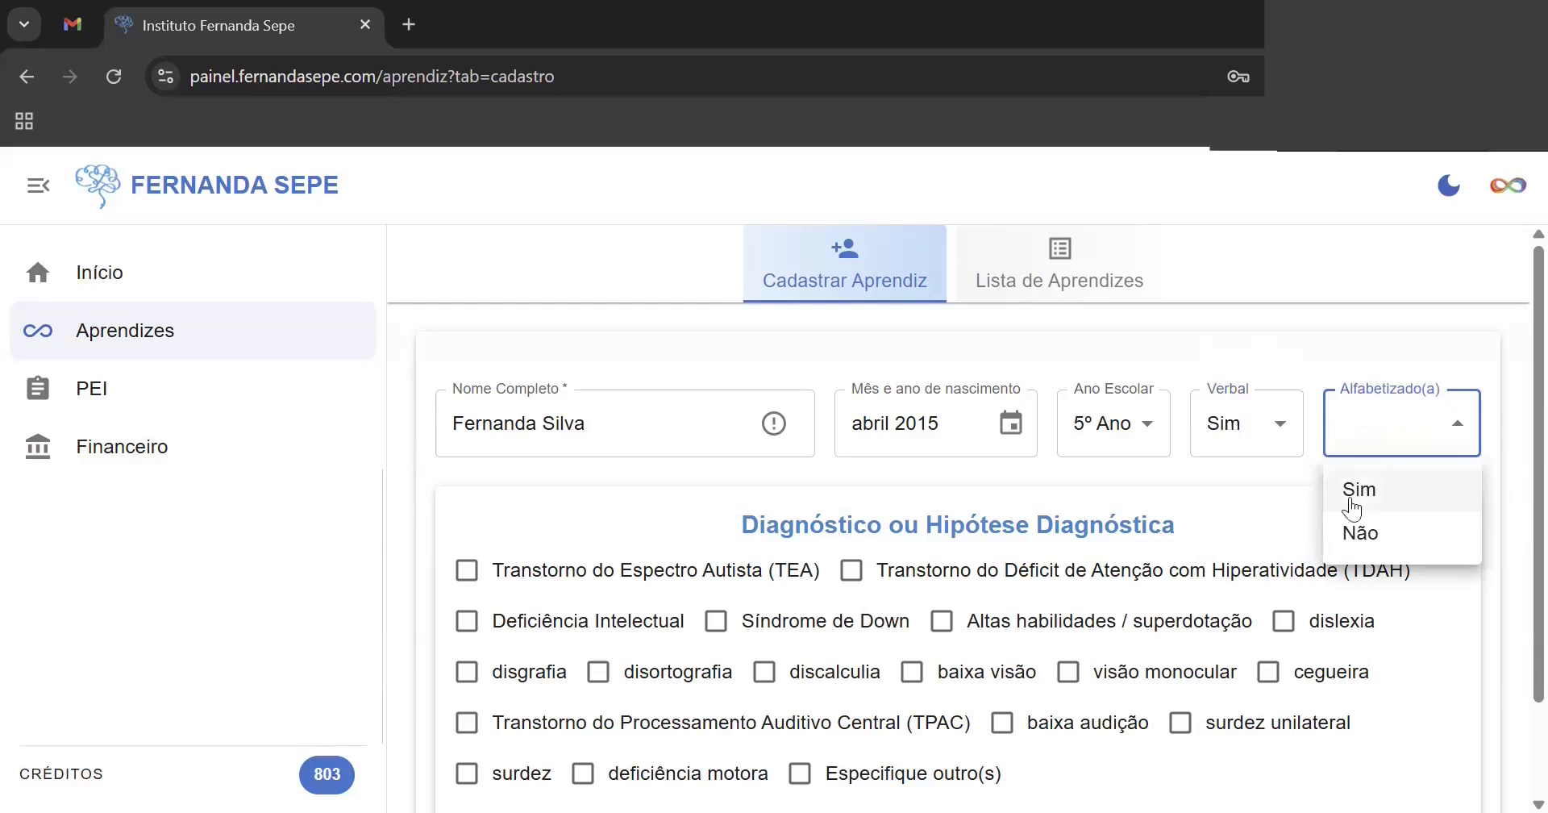
{"action": "left_click", "coordinate": [1351, 541]}
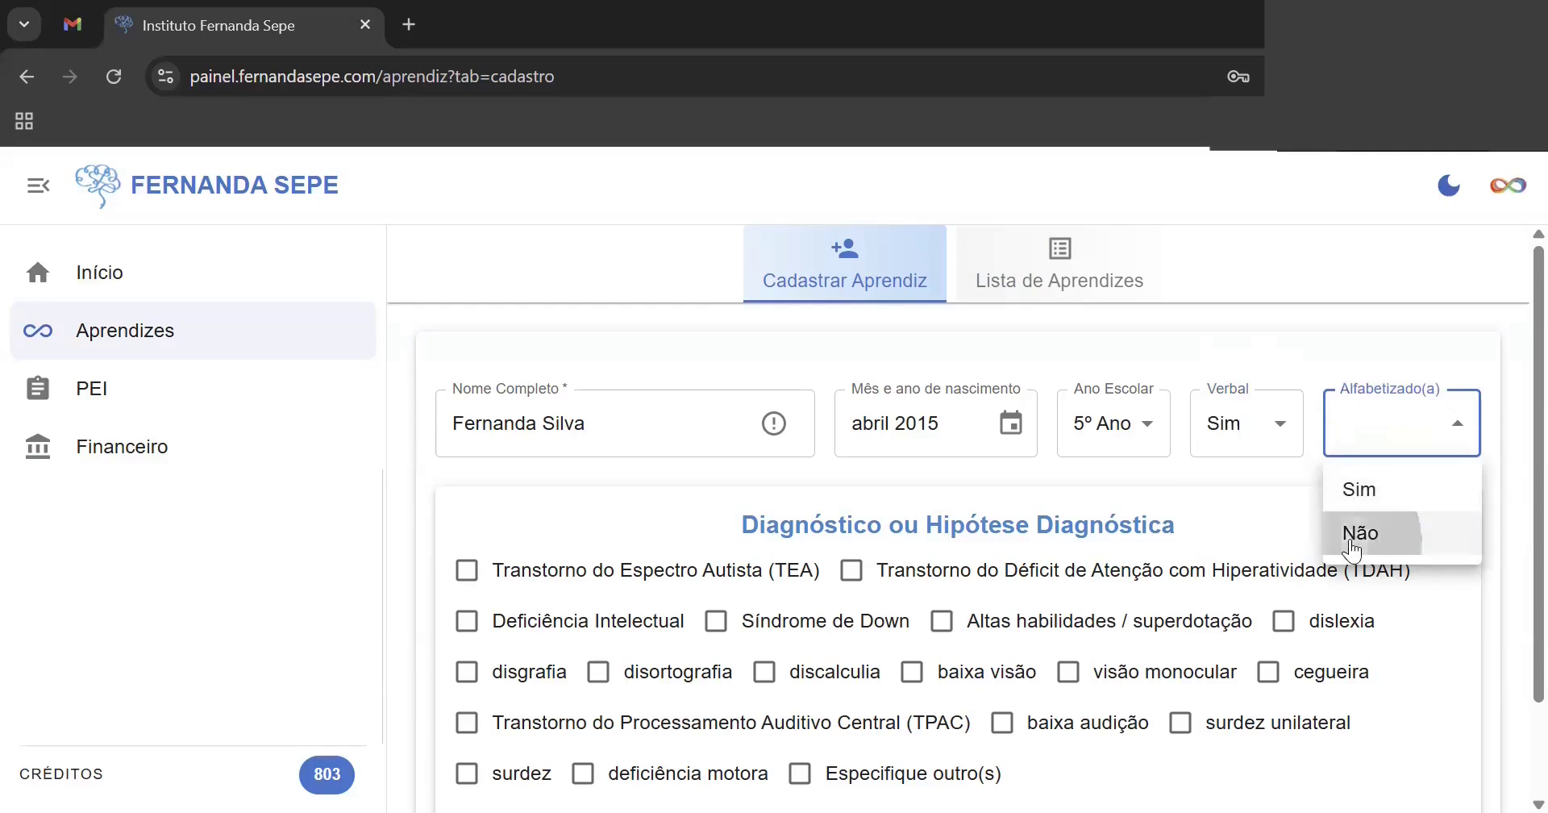
{"action": "scroll", "coordinate": [1509, 451], "scroll_direction": "down", "scroll_amount": 2}
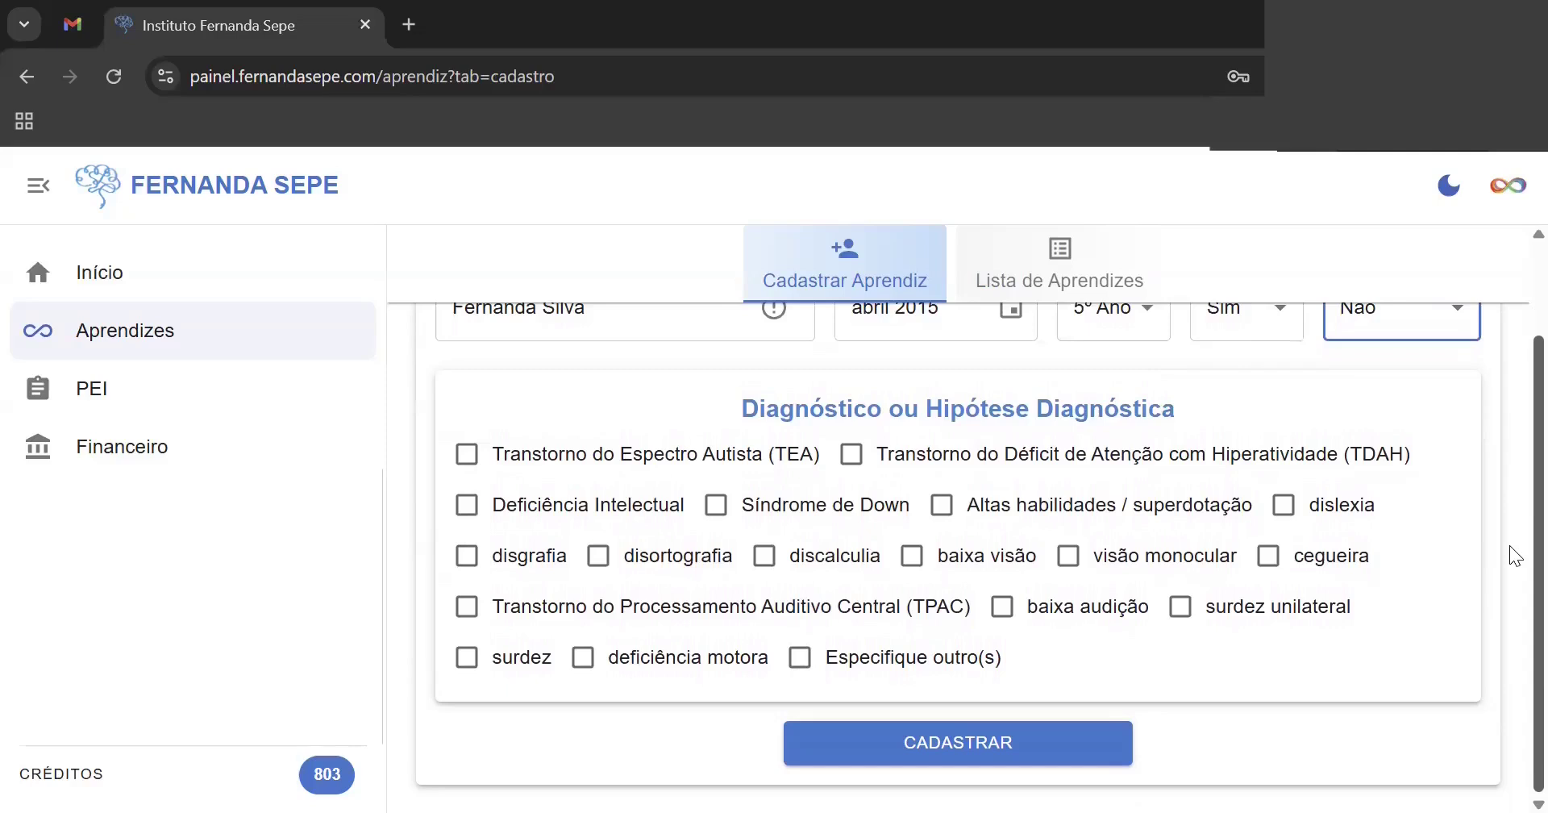
- Tick Deficiência Intelectual, TDAH and TEA, leave other diagnoses unchecked, and register the learner
{"action": "left_click", "coordinate": [580, 504]}
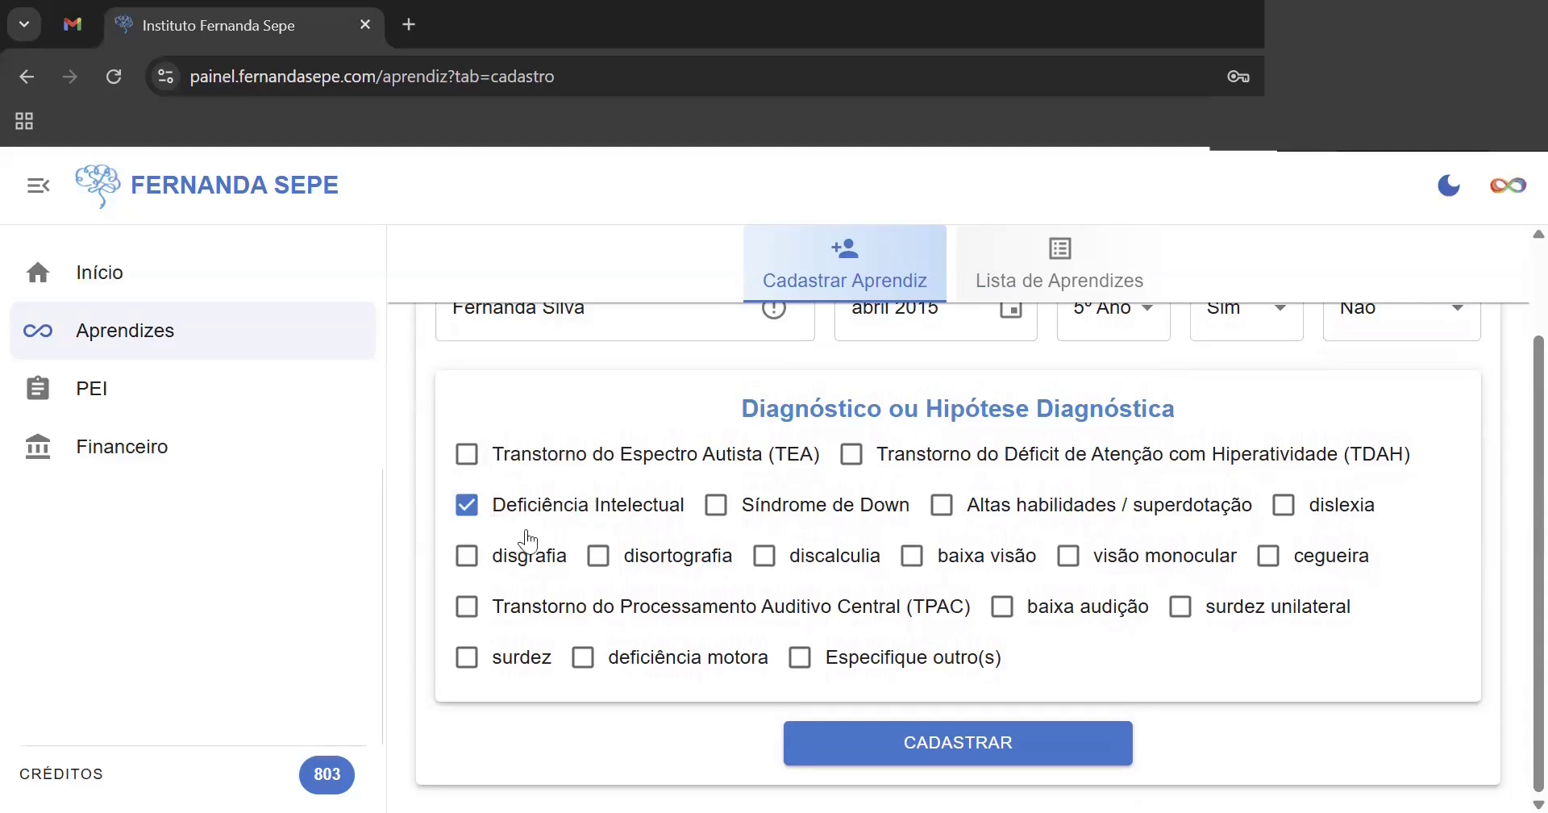
{"action": "left_click", "coordinate": [906, 464]}
{"action": "left_click", "coordinate": [513, 458]}
{"action": "left_click", "coordinate": [801, 659]}
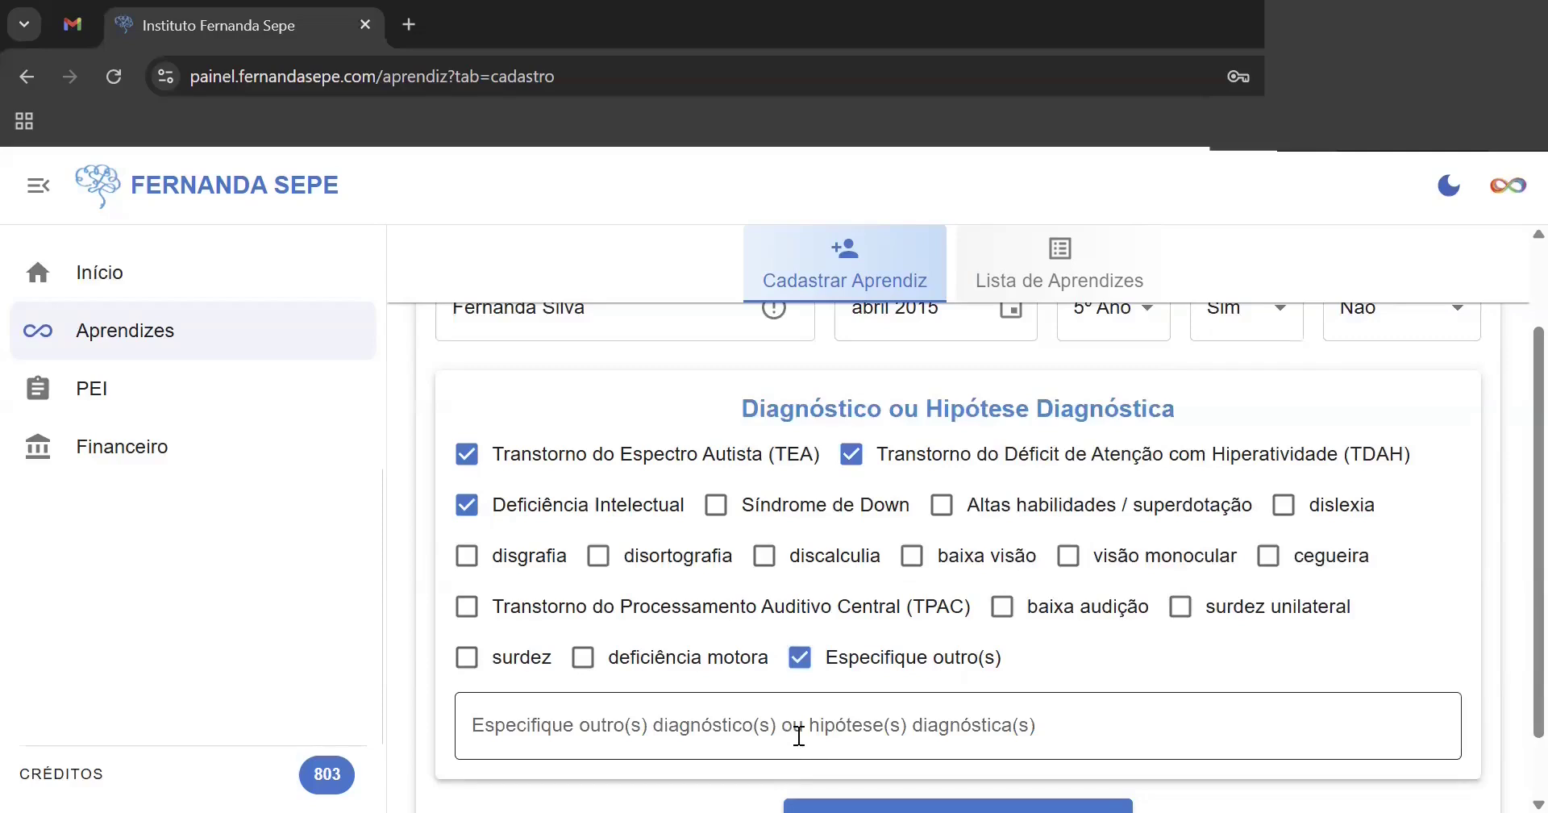
{"action": "left_click", "coordinate": [799, 659]}
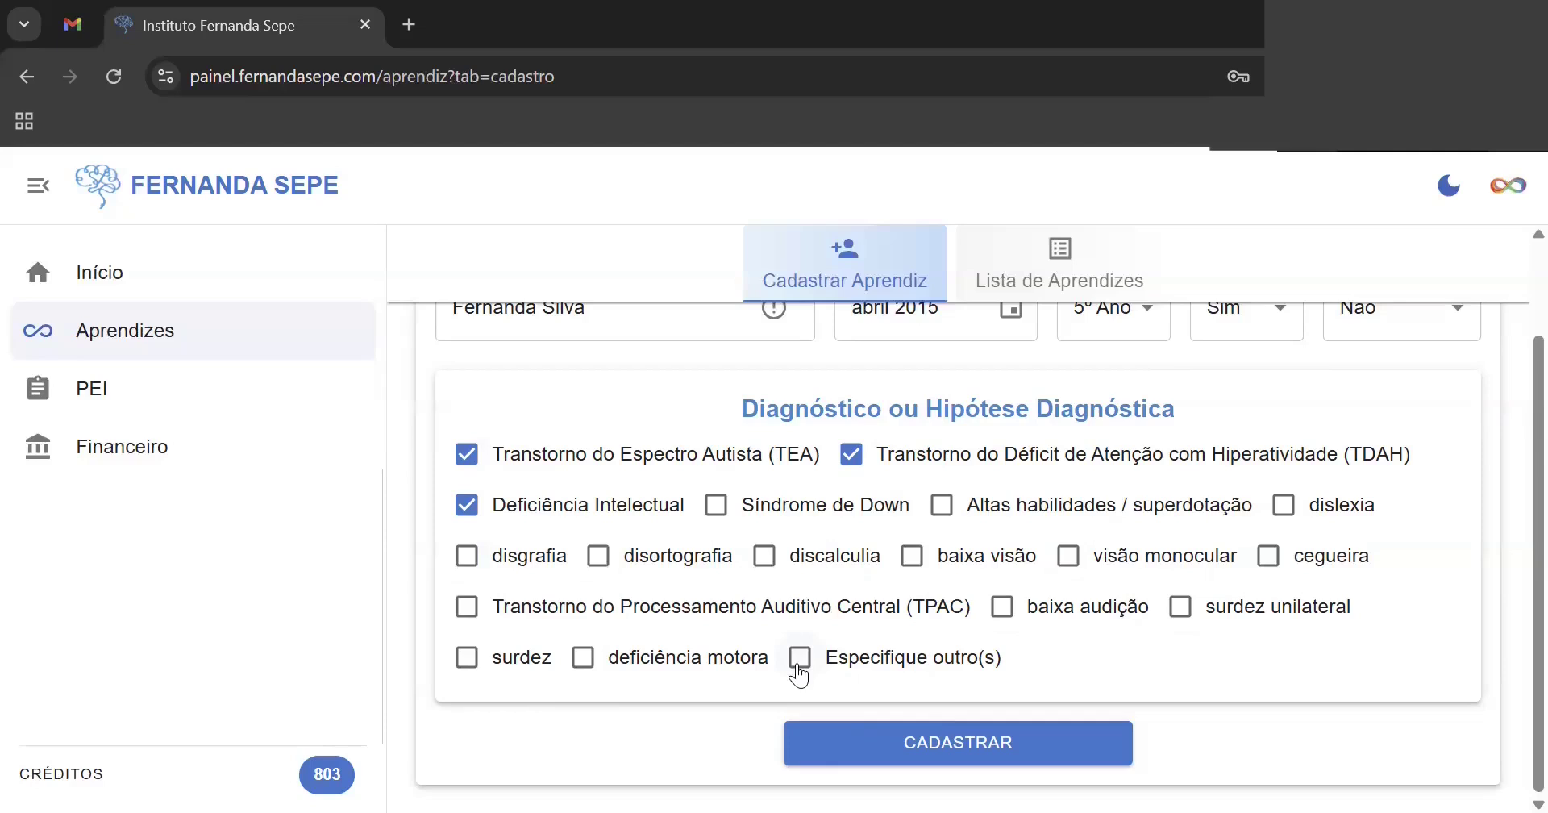
{"action": "left_click", "coordinate": [1012, 754]}
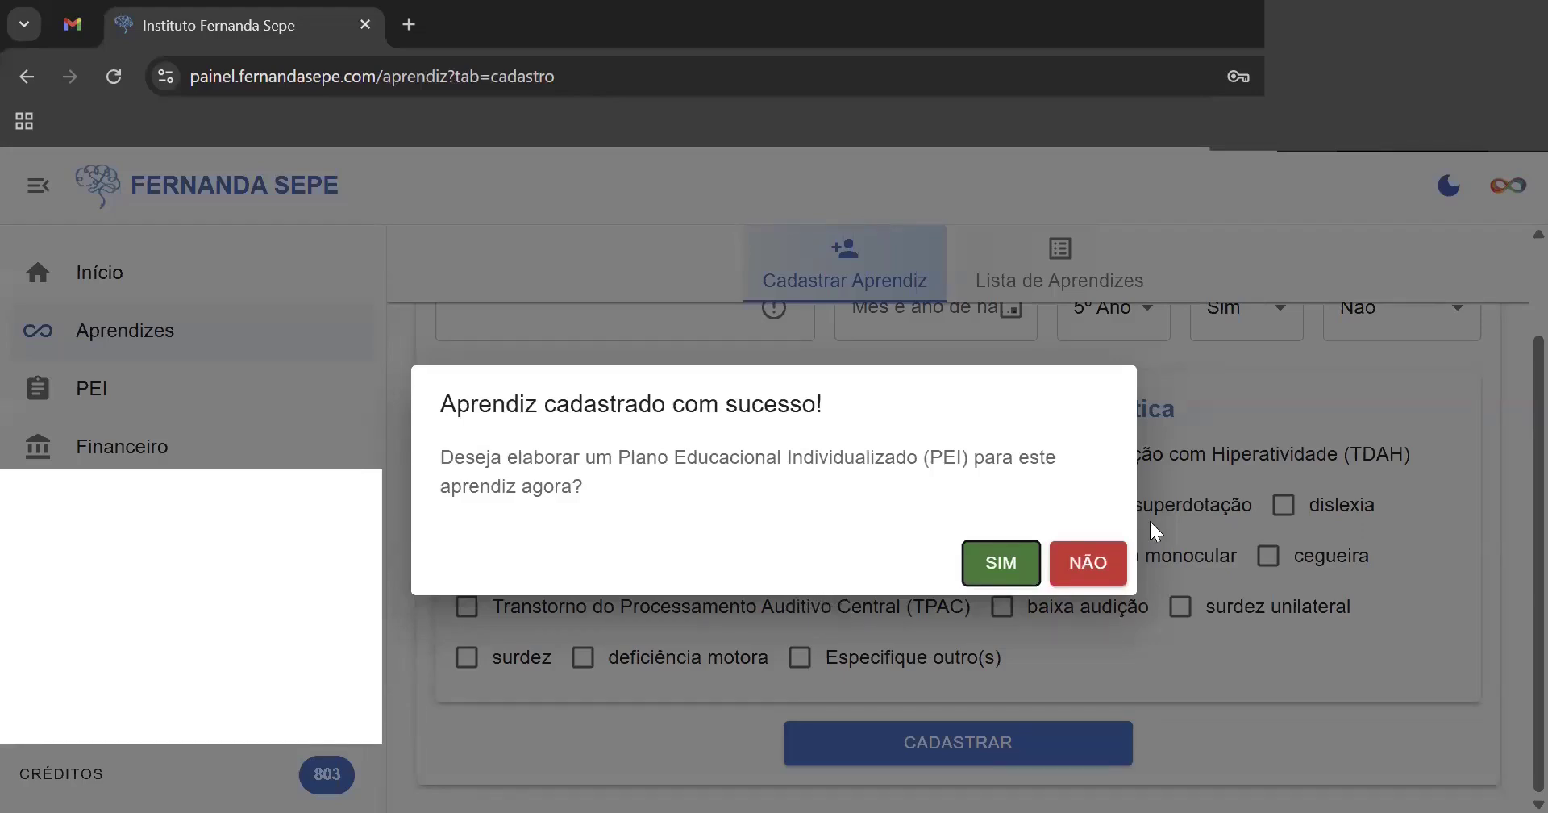
- Move between the PEI page and the Aprendizes section after registering the learner
{"action": "left_click", "coordinate": [1000, 563]}
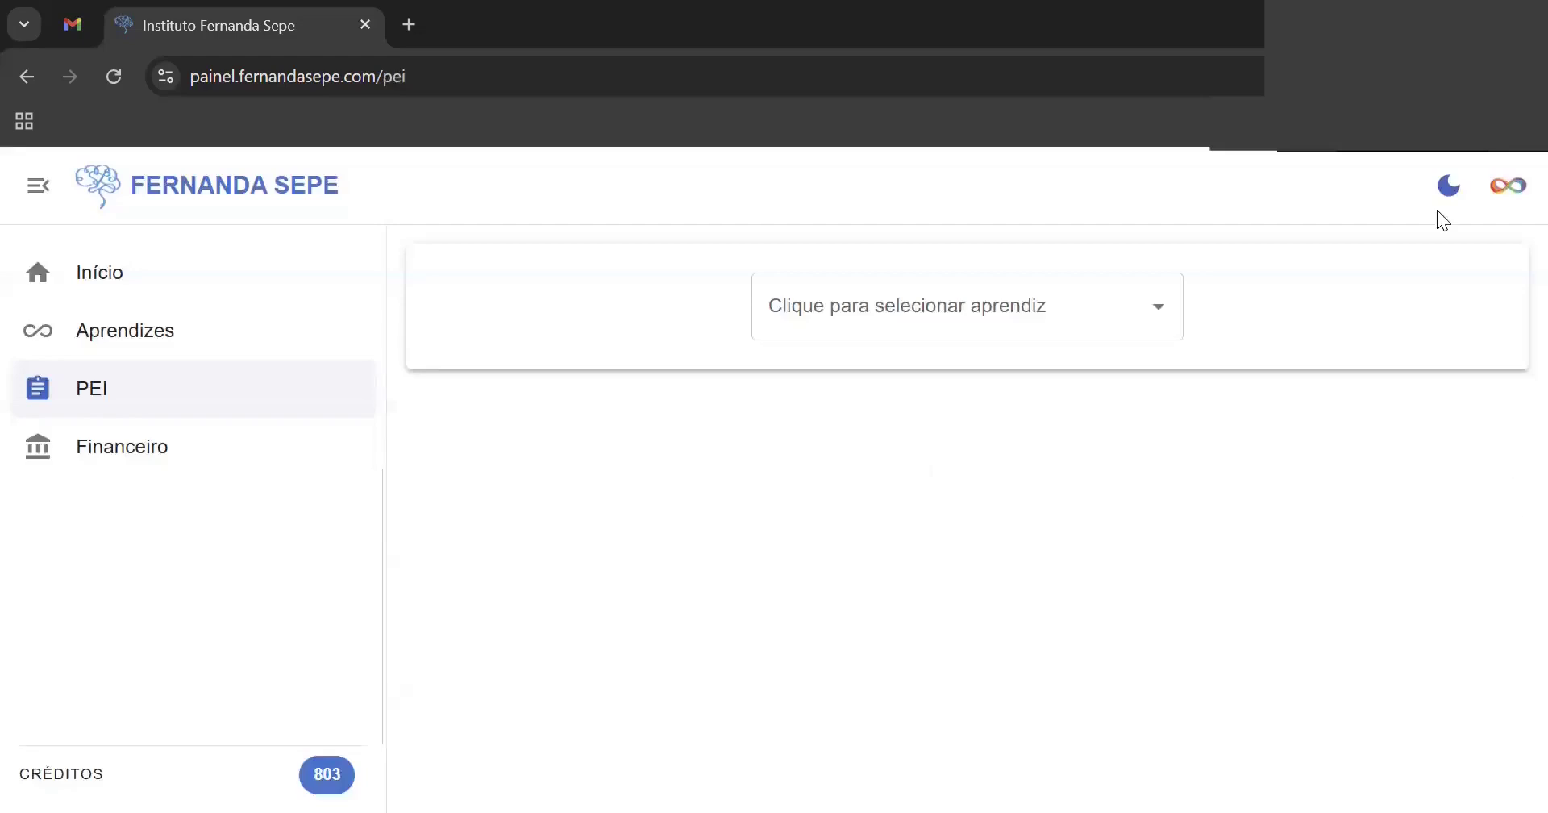
{"action": "left_click", "coordinate": [155, 329]}
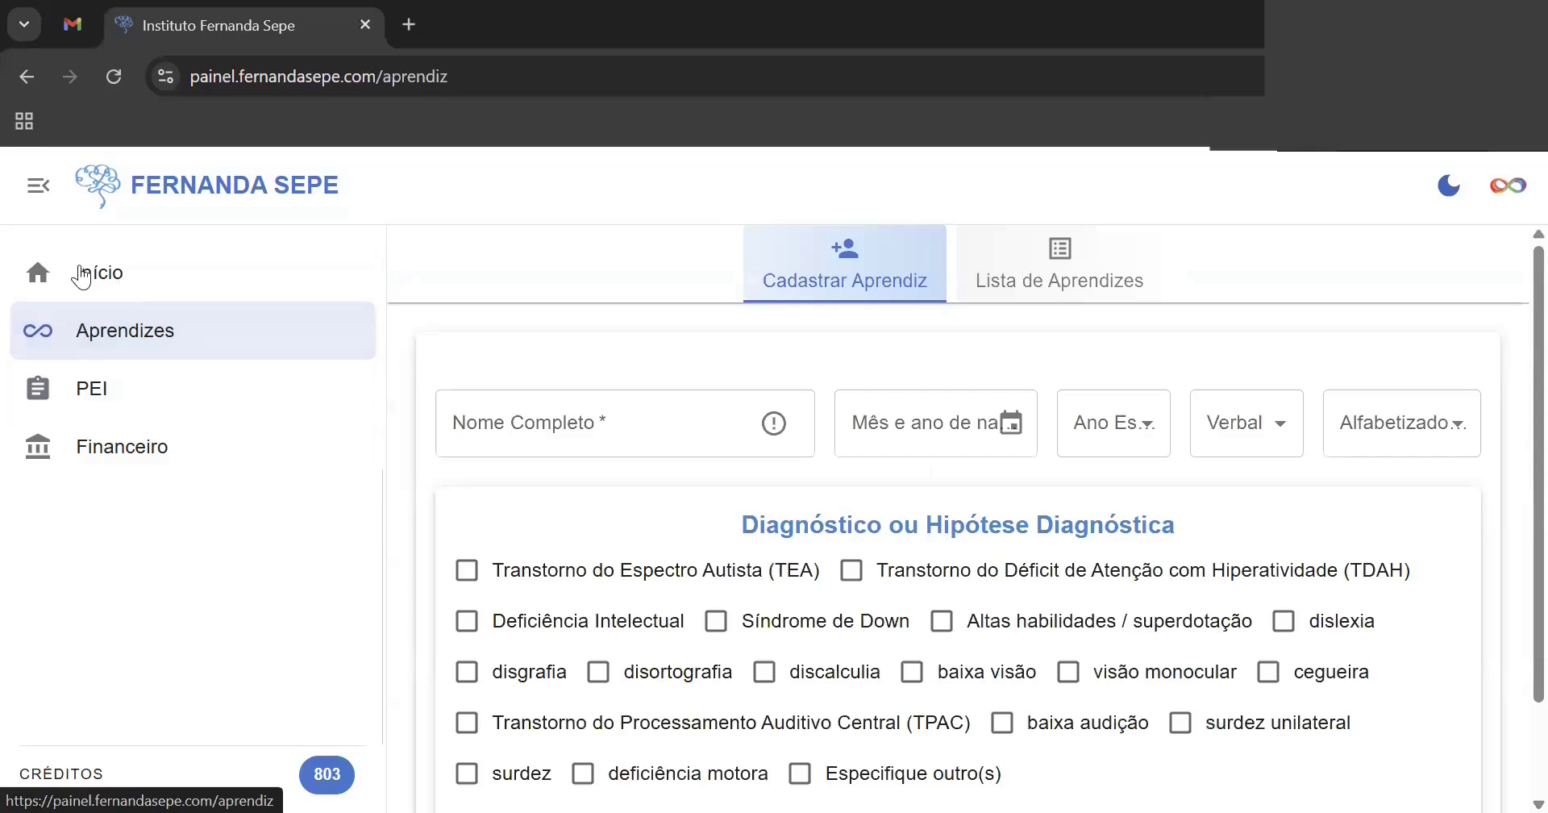
{"action": "left_click", "coordinate": [126, 395]}
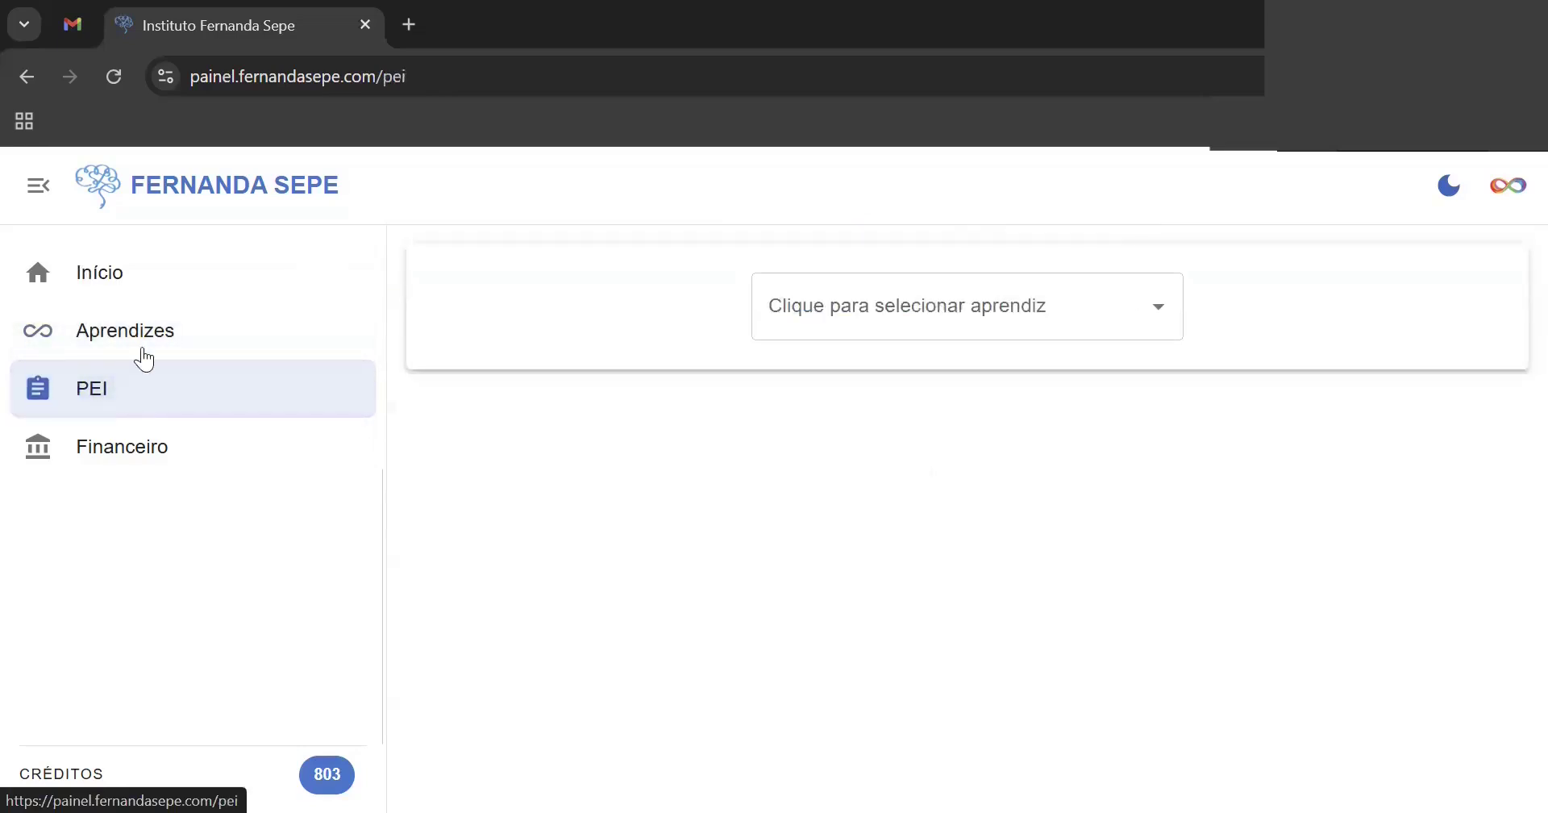
{"action": "left_click", "coordinate": [174, 348]}
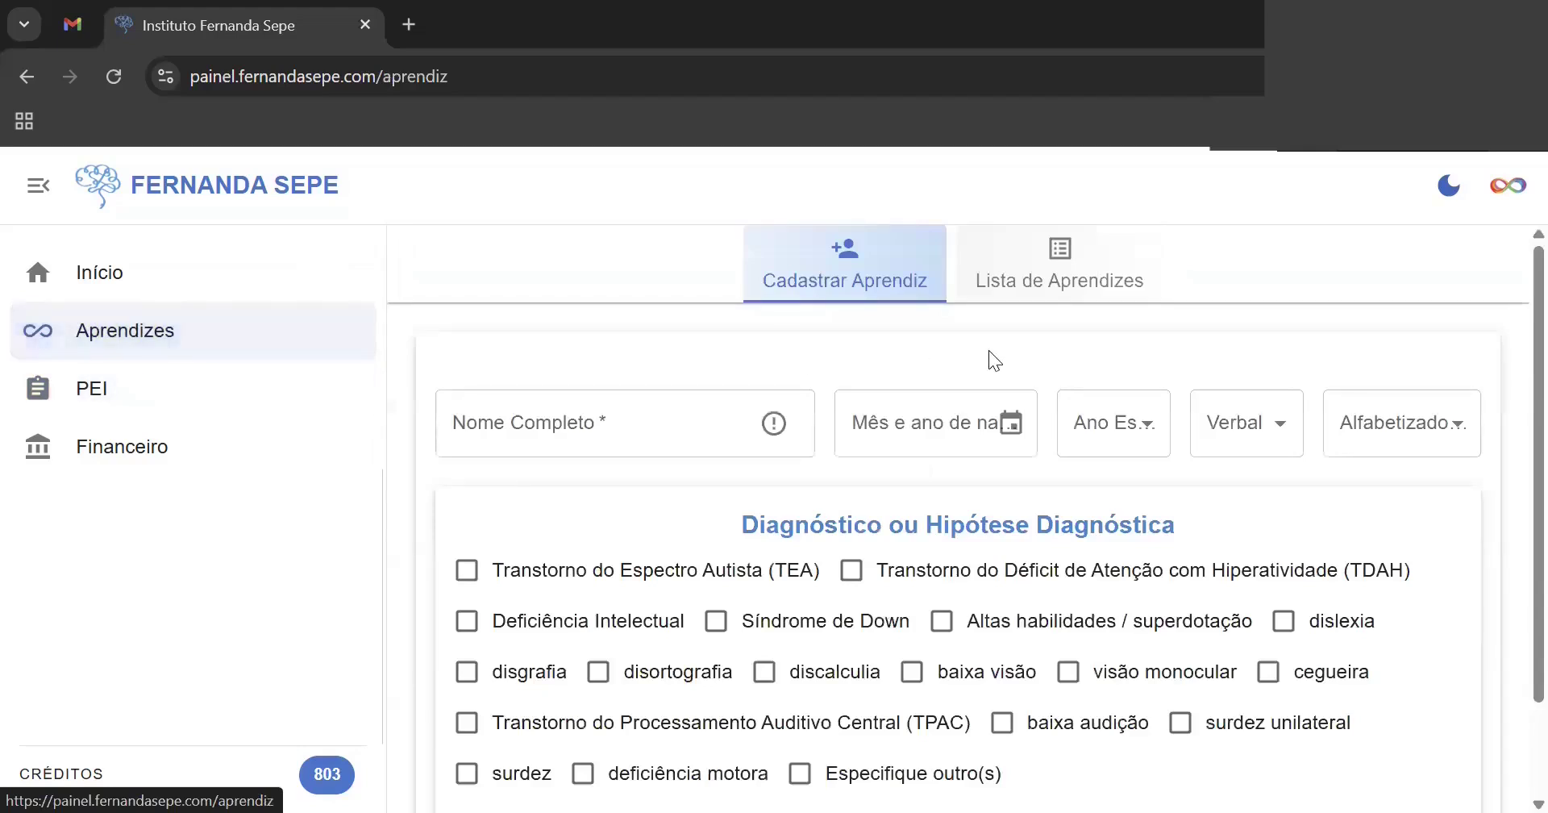
- Open the first learner's record in Lista de Aprendizes, close it unchanged, and go to PEI
{"action": "left_click", "coordinate": [1134, 304]}
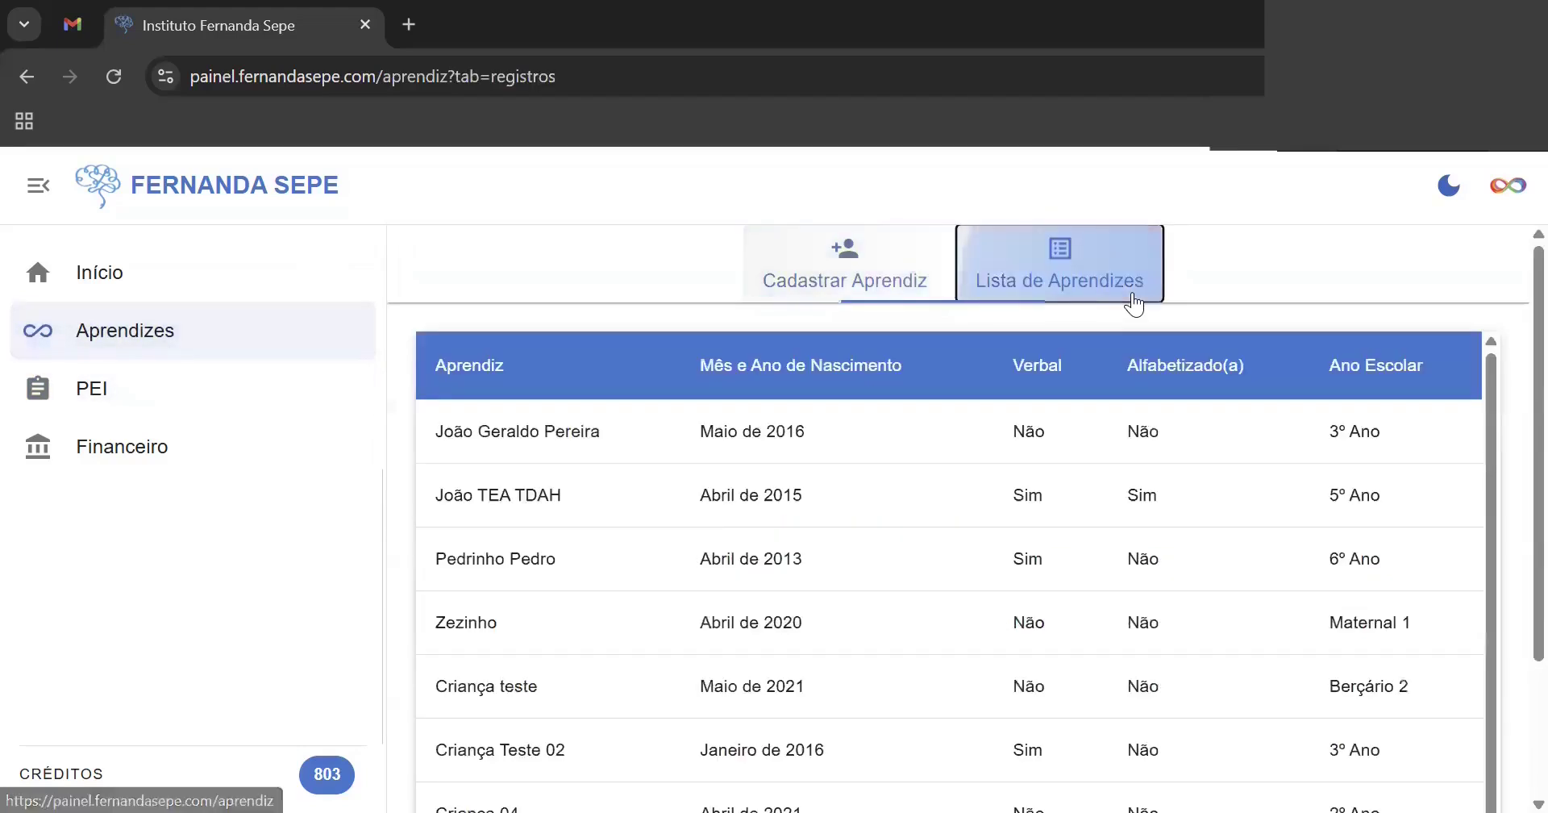
{"action": "left_click", "coordinate": [541, 435]}
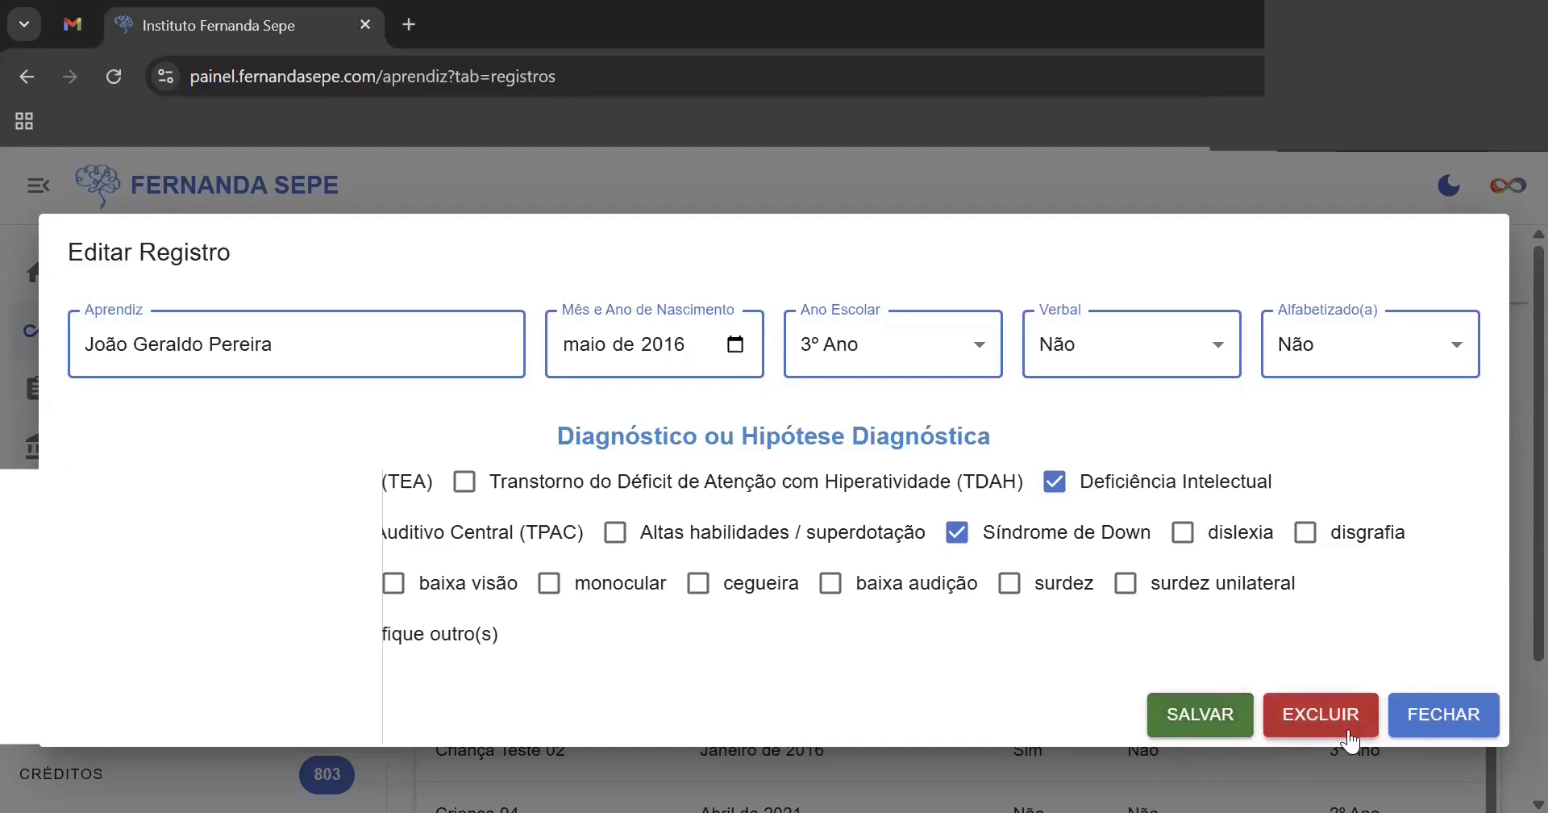
{"action": "left_click", "coordinate": [1441, 728]}
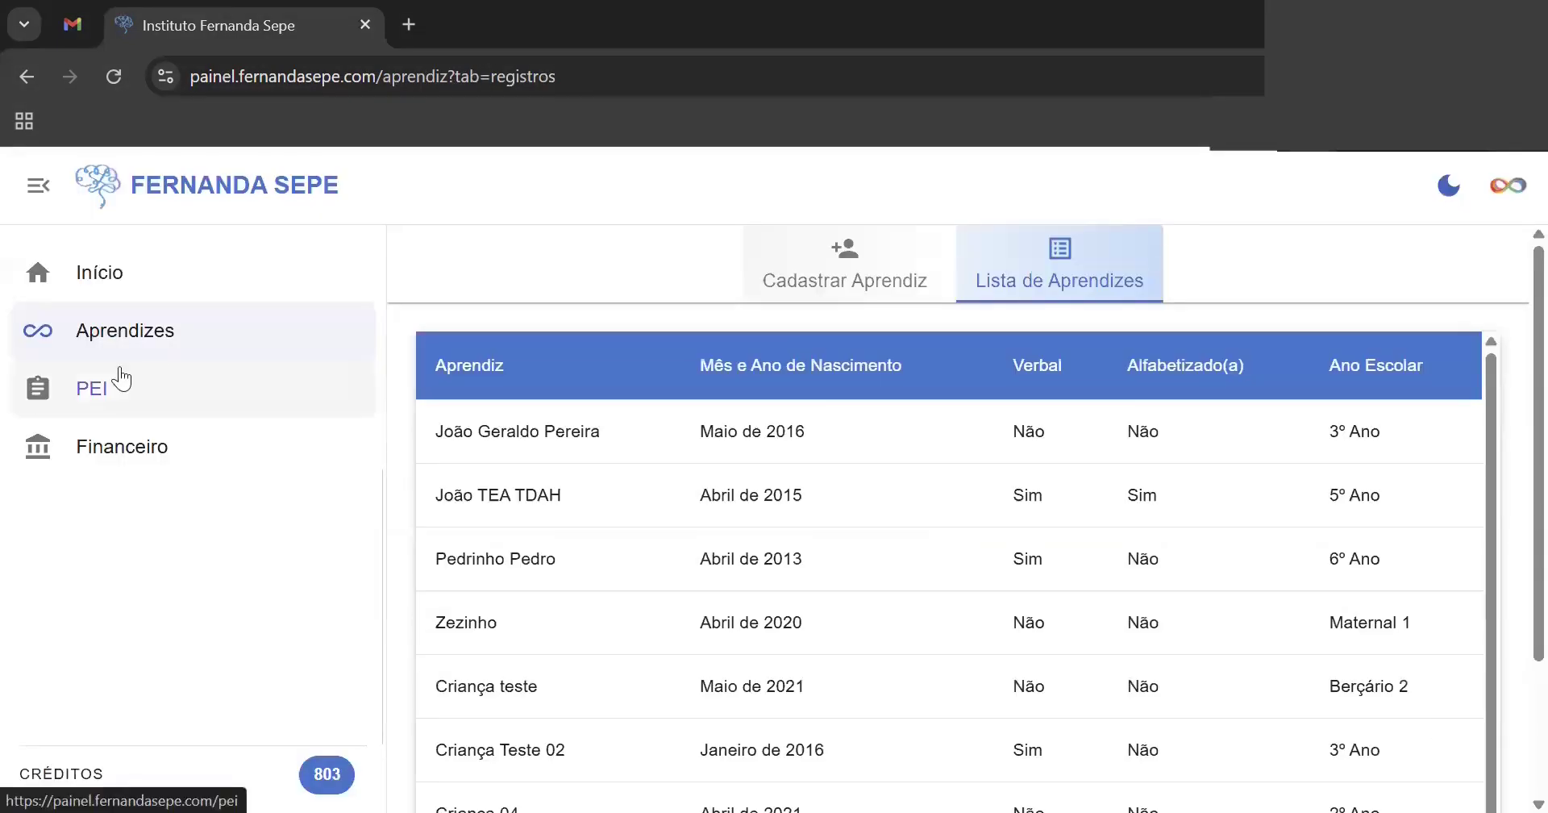
{"action": "left_click", "coordinate": [122, 399]}
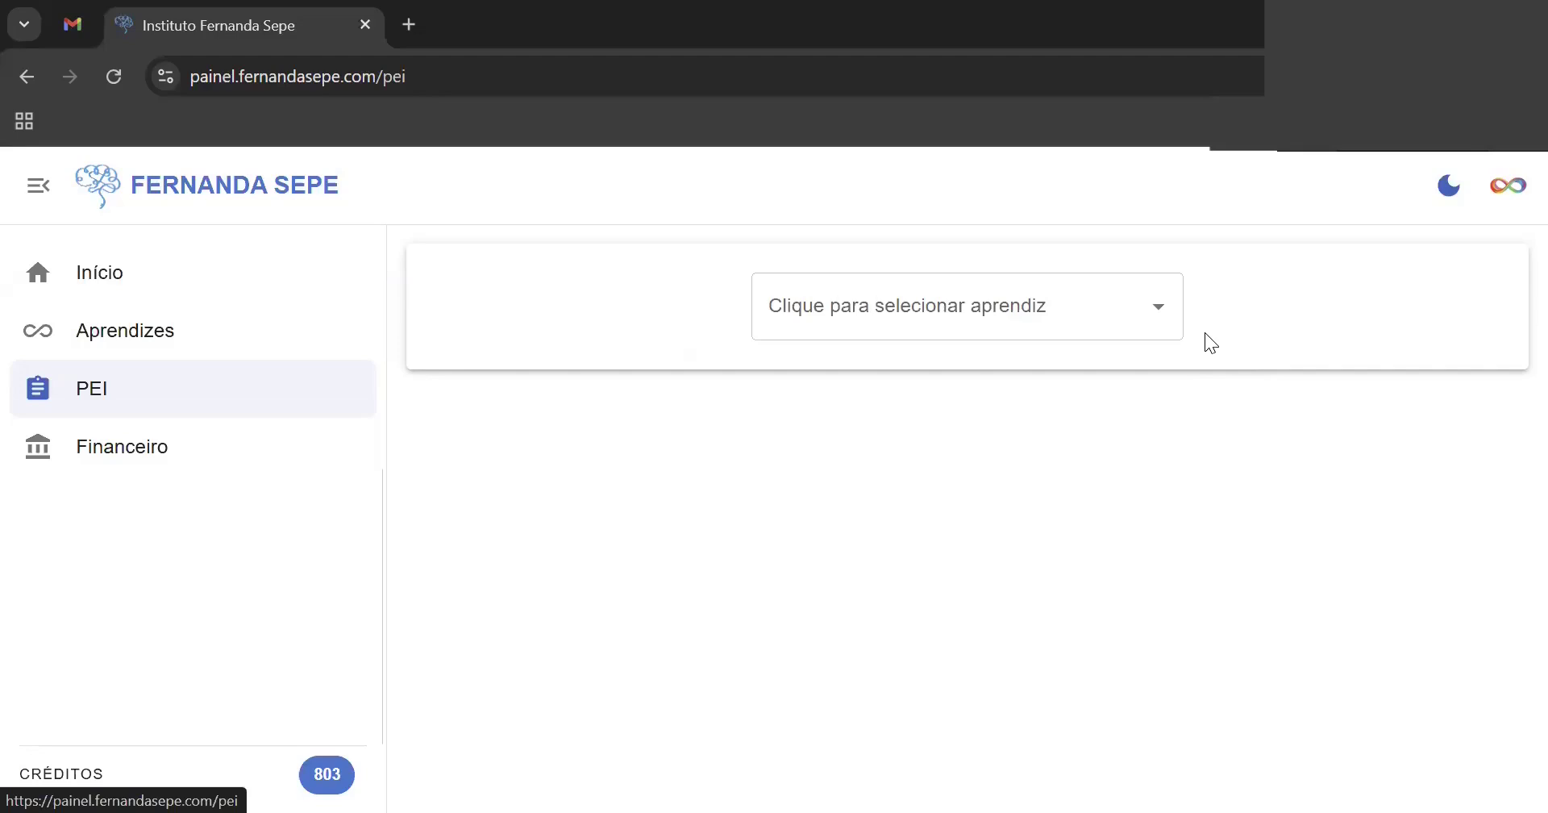
- Select the newly registered learner from the dropdown at the end of the learner list
{"action": "left_click", "coordinate": [1167, 315]}
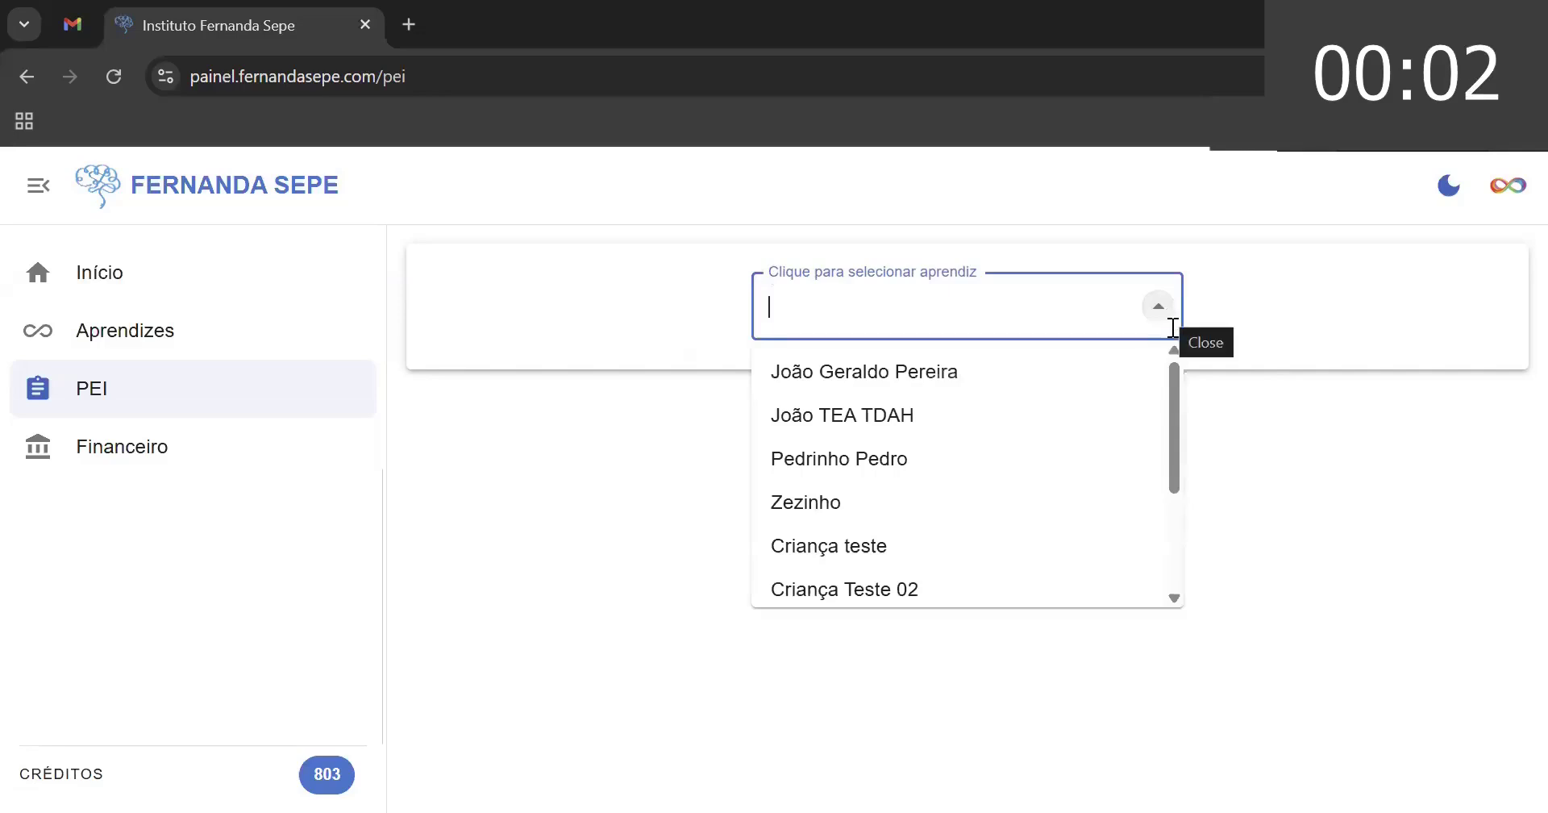
{"action": "left_click_drag", "start_coordinate": [1171, 395], "coordinate": [1175, 522]}
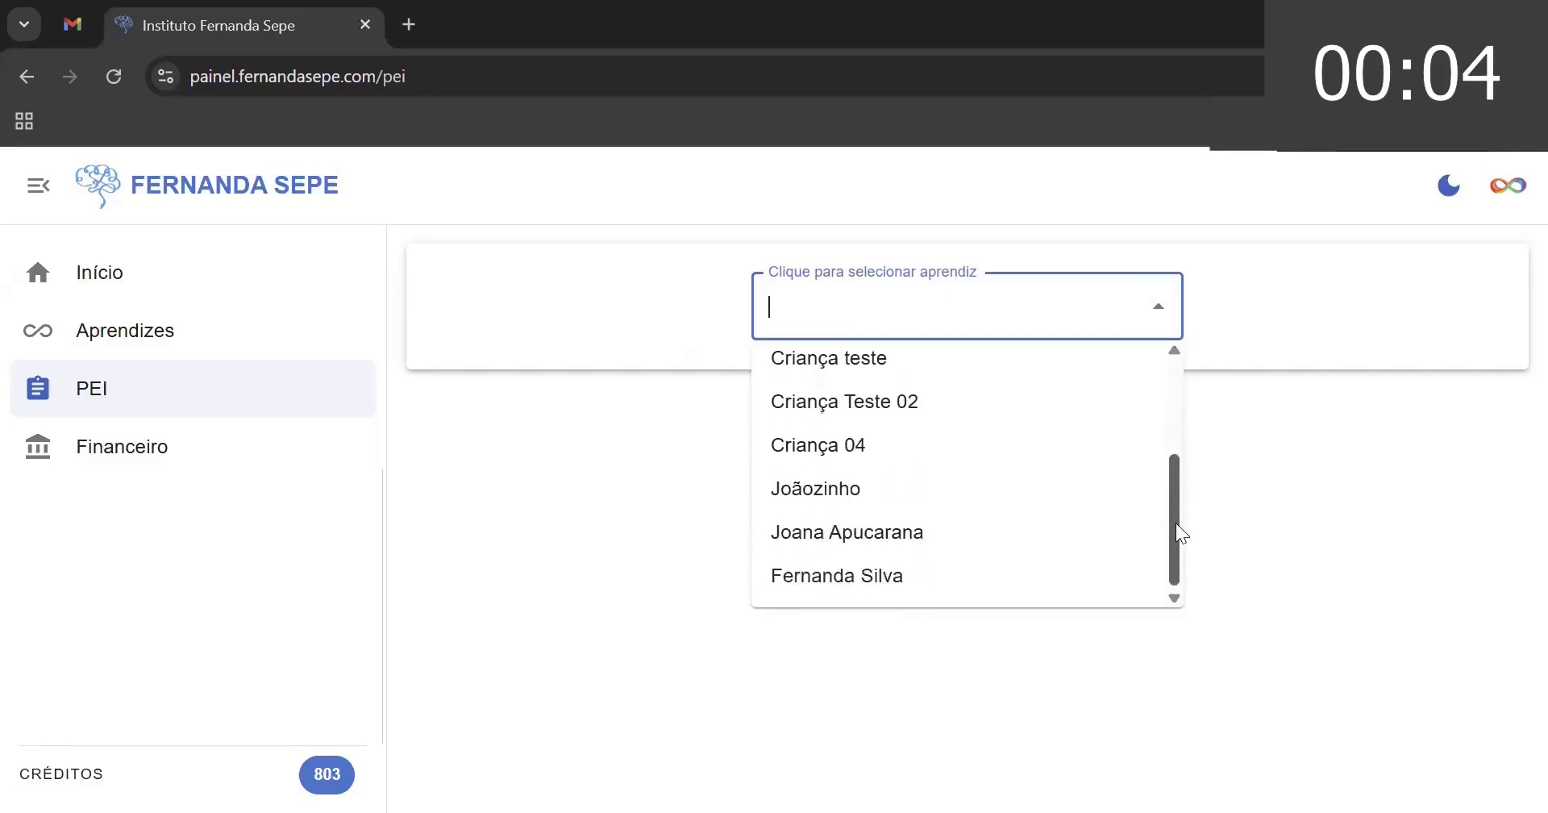
{"action": "left_click", "coordinate": [973, 590]}
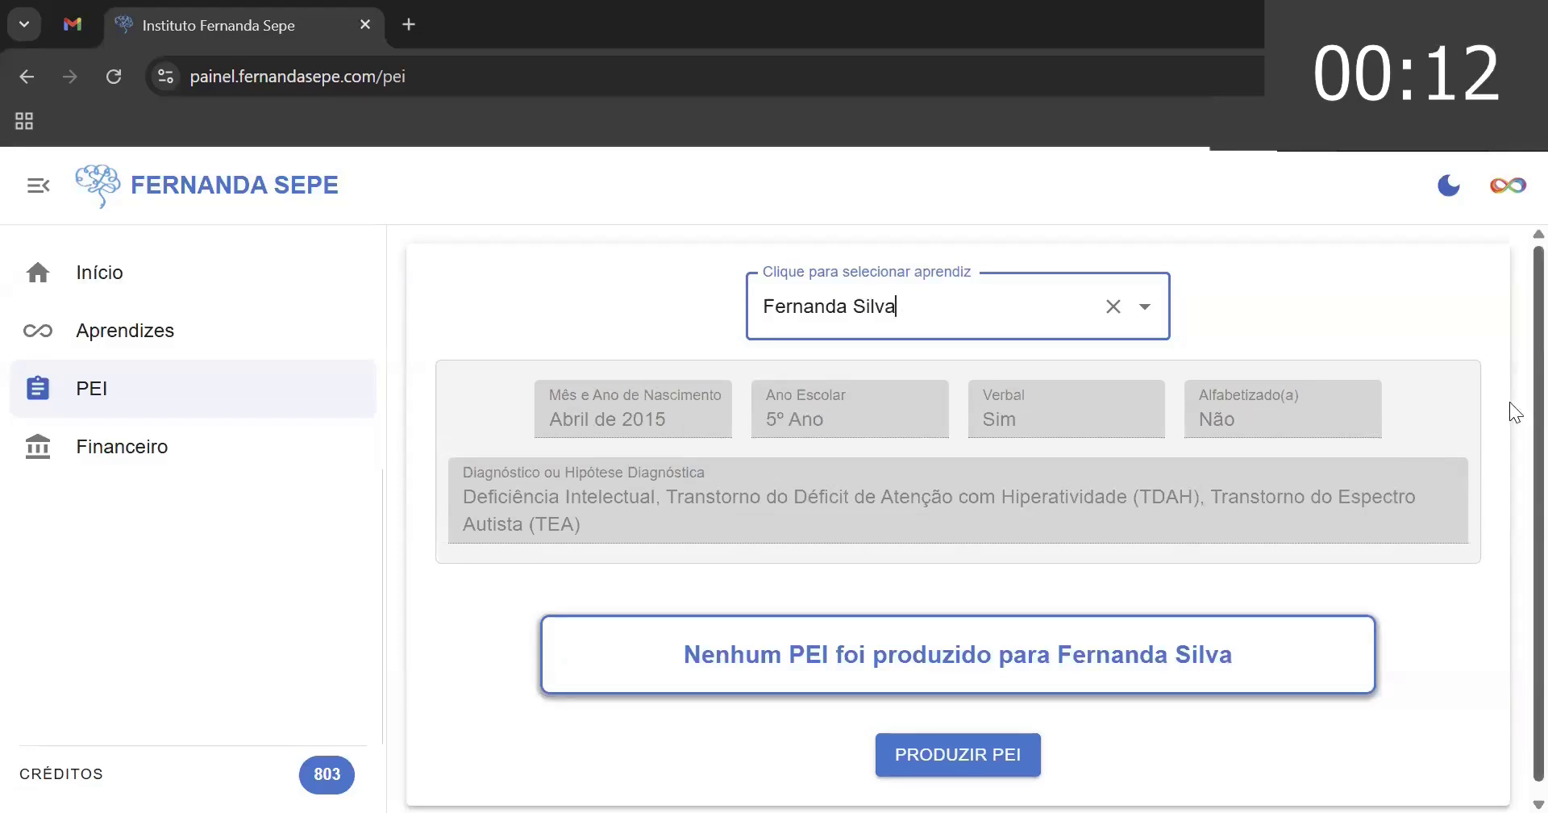
{"action": "scroll", "coordinate": [1509, 401], "scroll_direction": "down", "scroll_amount": 1}
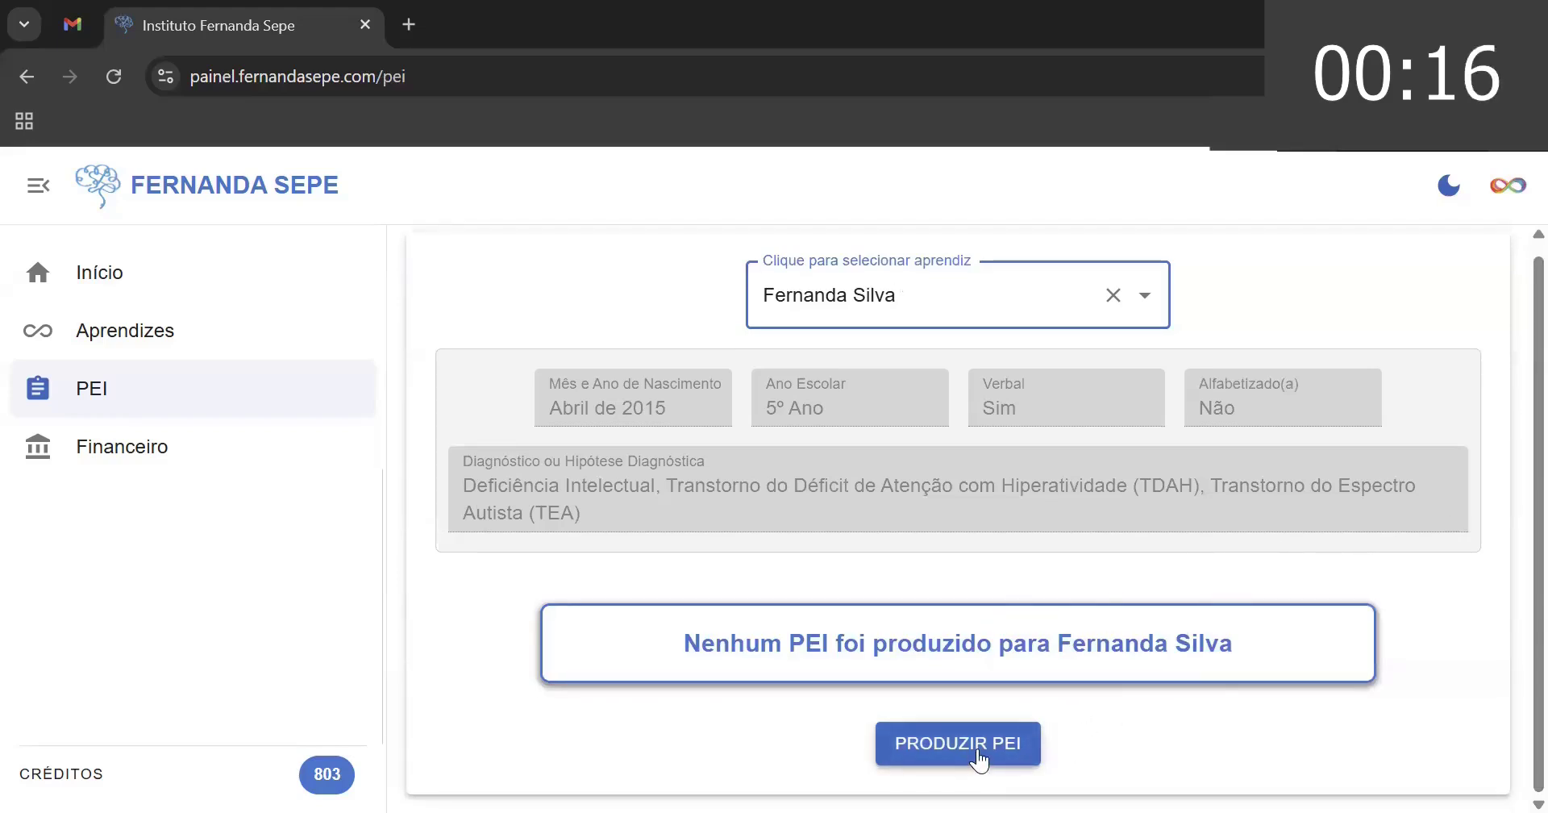
- Start producing a new PEI with Disciplina Língua Portuguesa and Bimestre 1°
{"action": "left_click", "coordinate": [978, 758]}
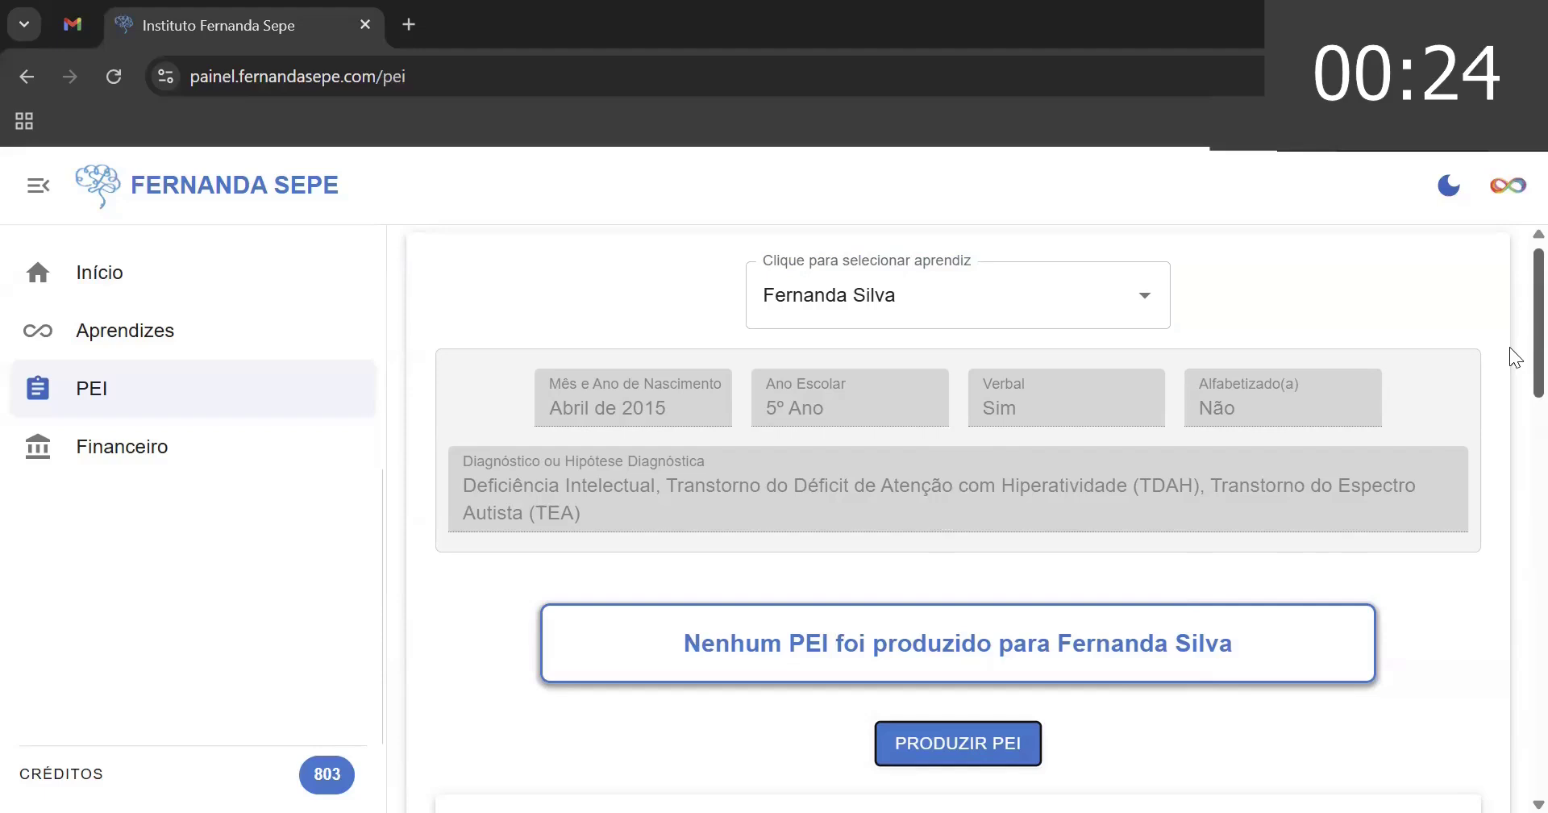
{"action": "left_click_drag", "start_coordinate": [1509, 347], "coordinate": [1509, 488]}
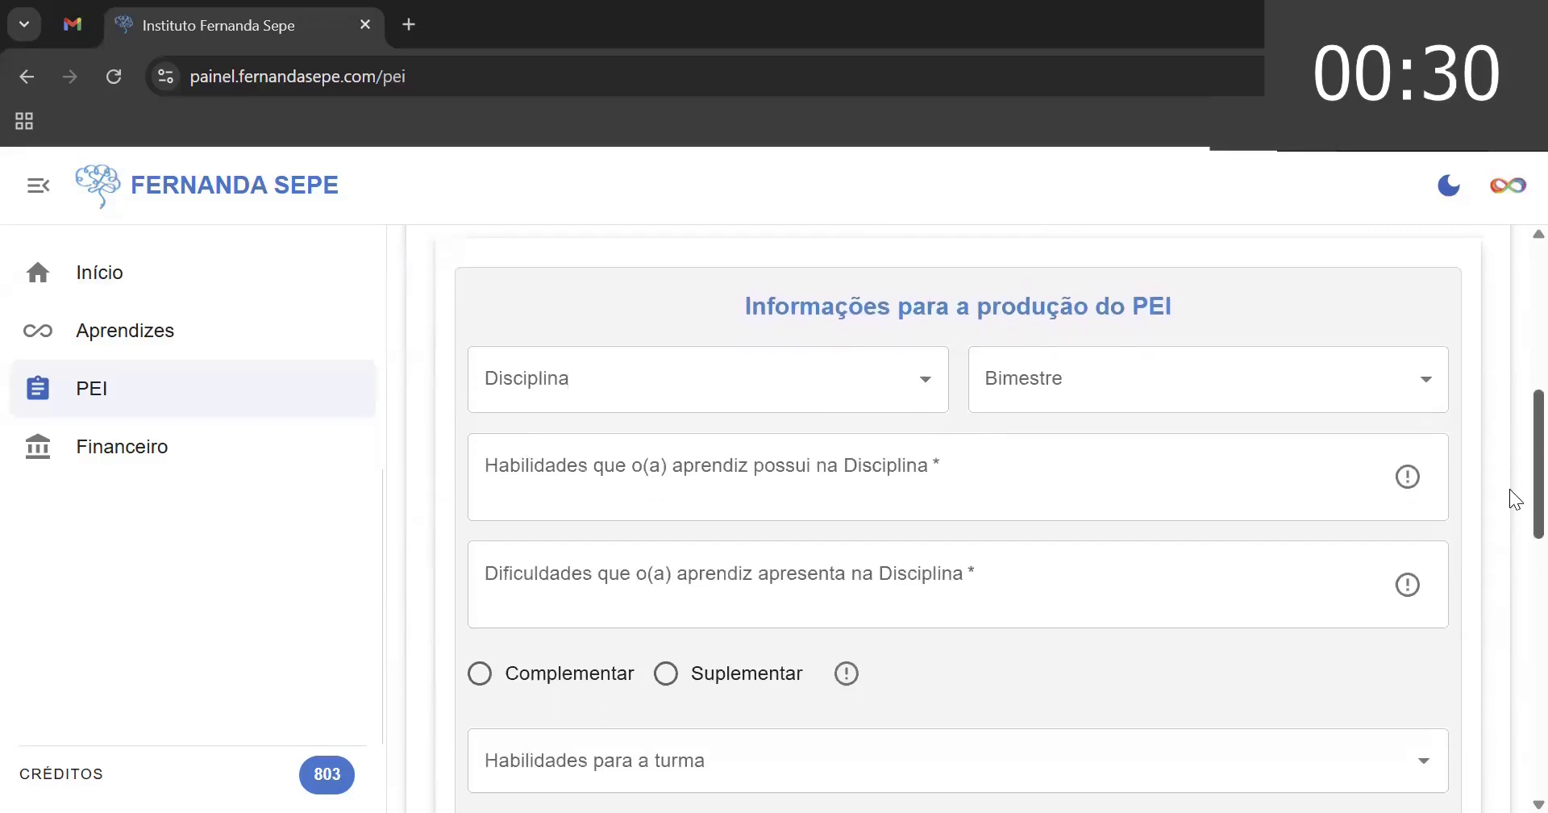
{"action": "left_click", "coordinate": [924, 375]}
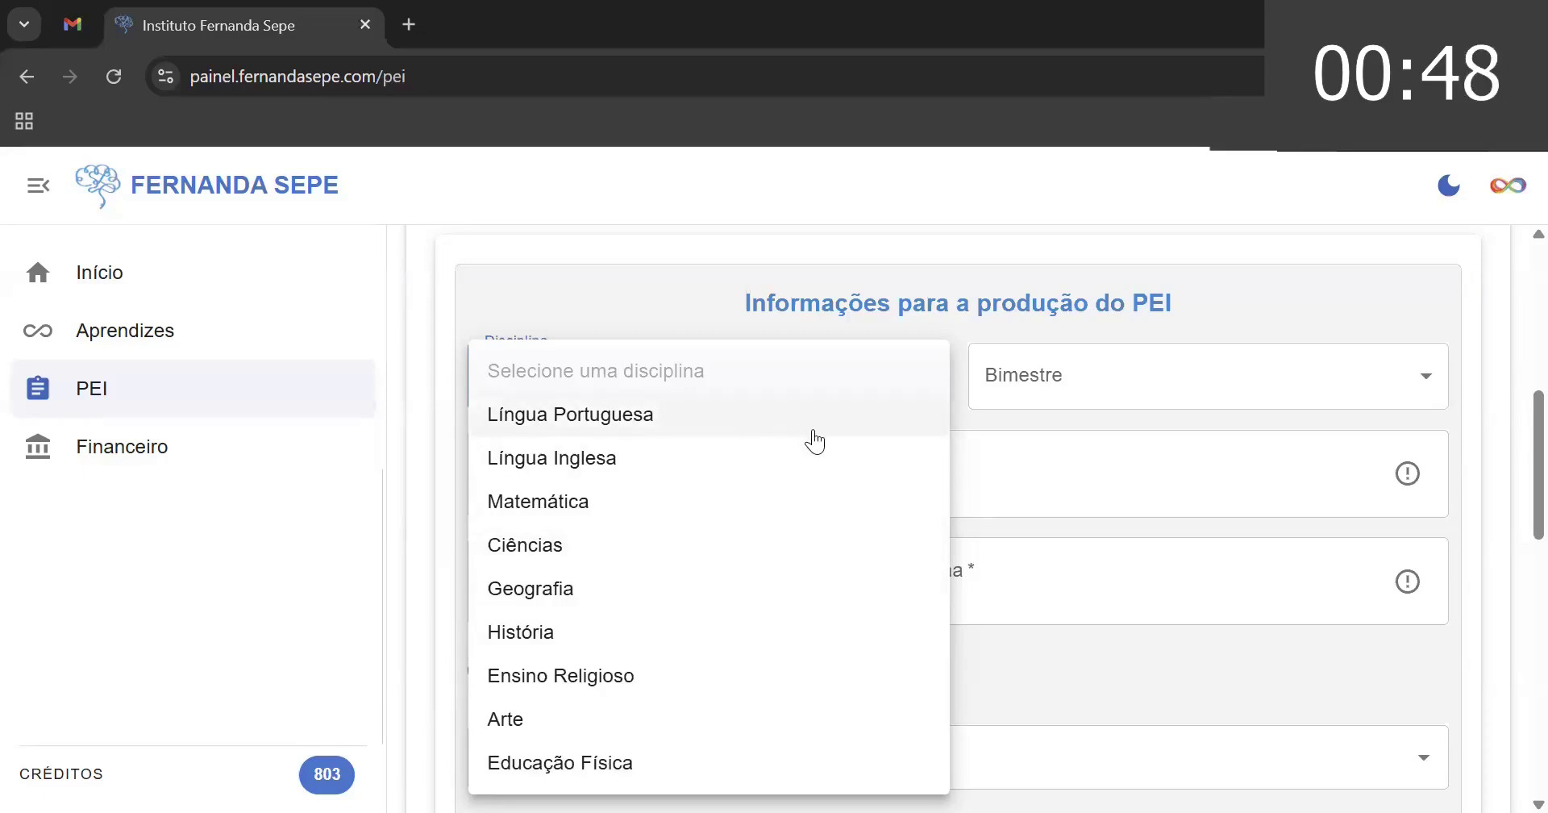
{"action": "left_click", "coordinate": [842, 443]}
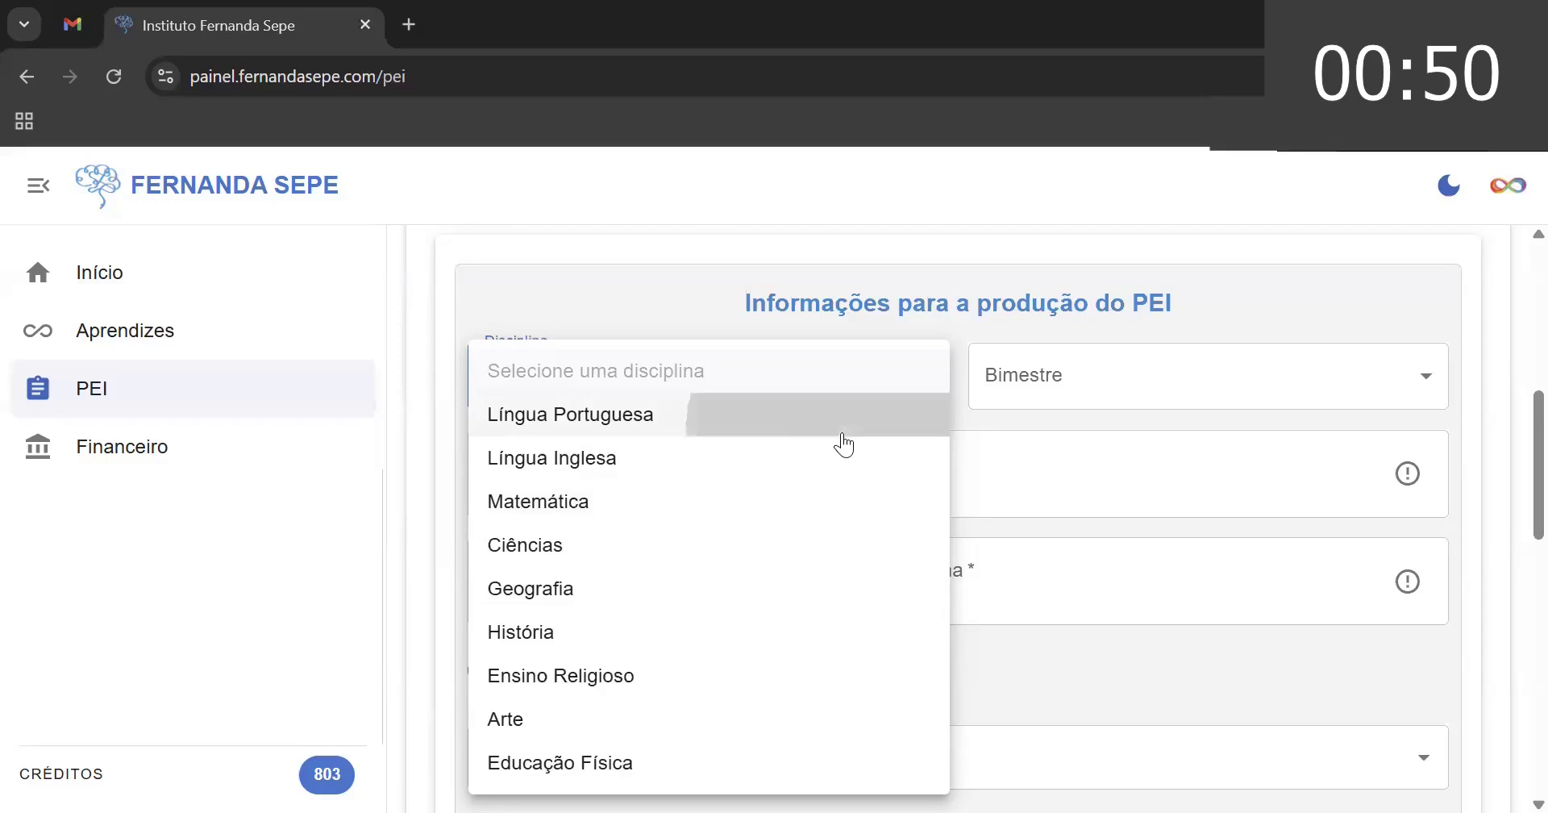
{"action": "left_click", "coordinate": [1094, 379]}
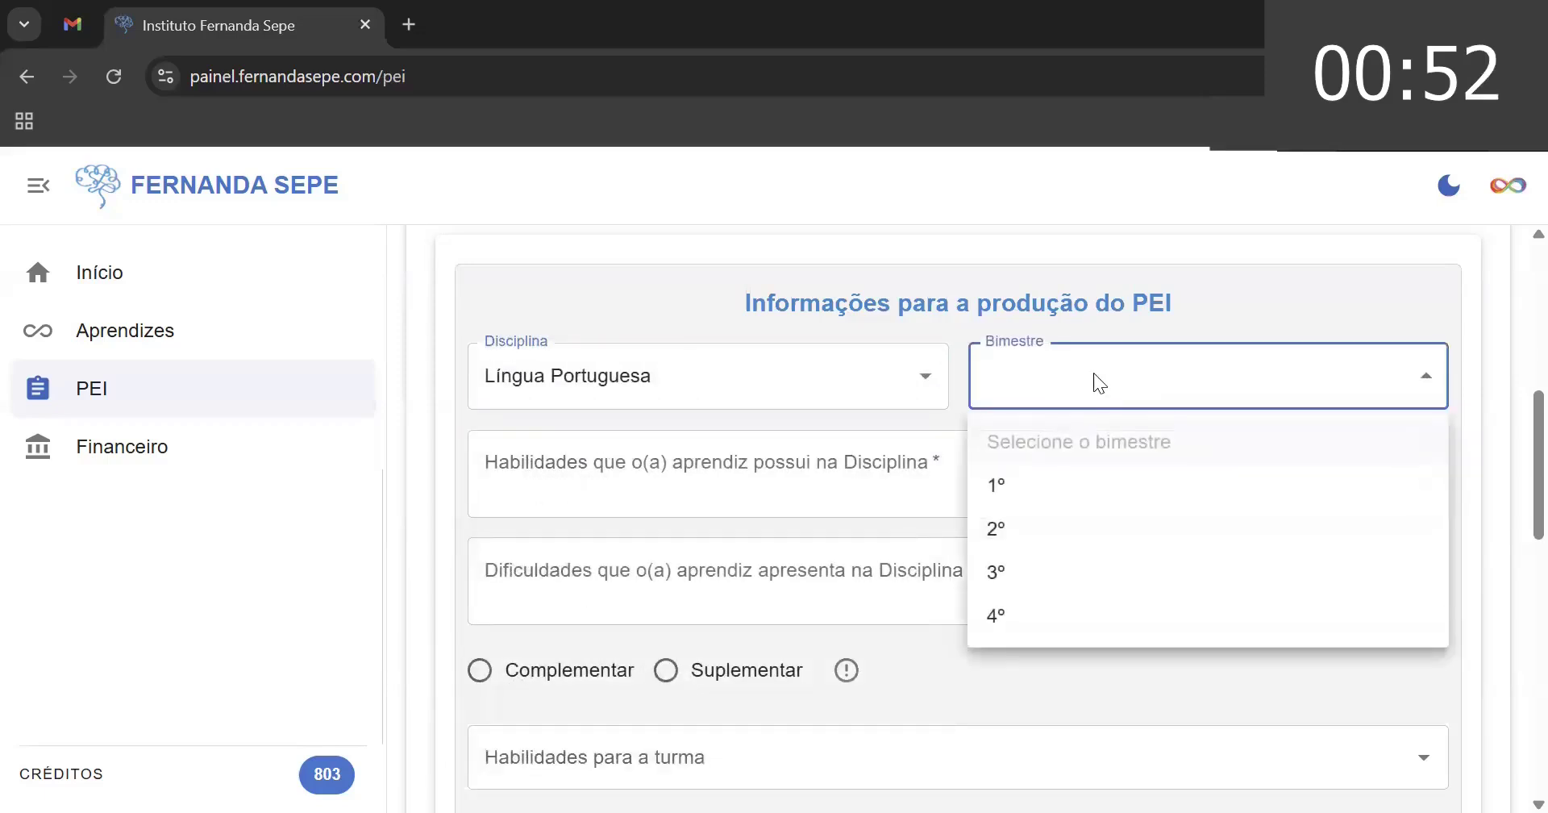
{"action": "left_click", "coordinate": [1073, 489]}
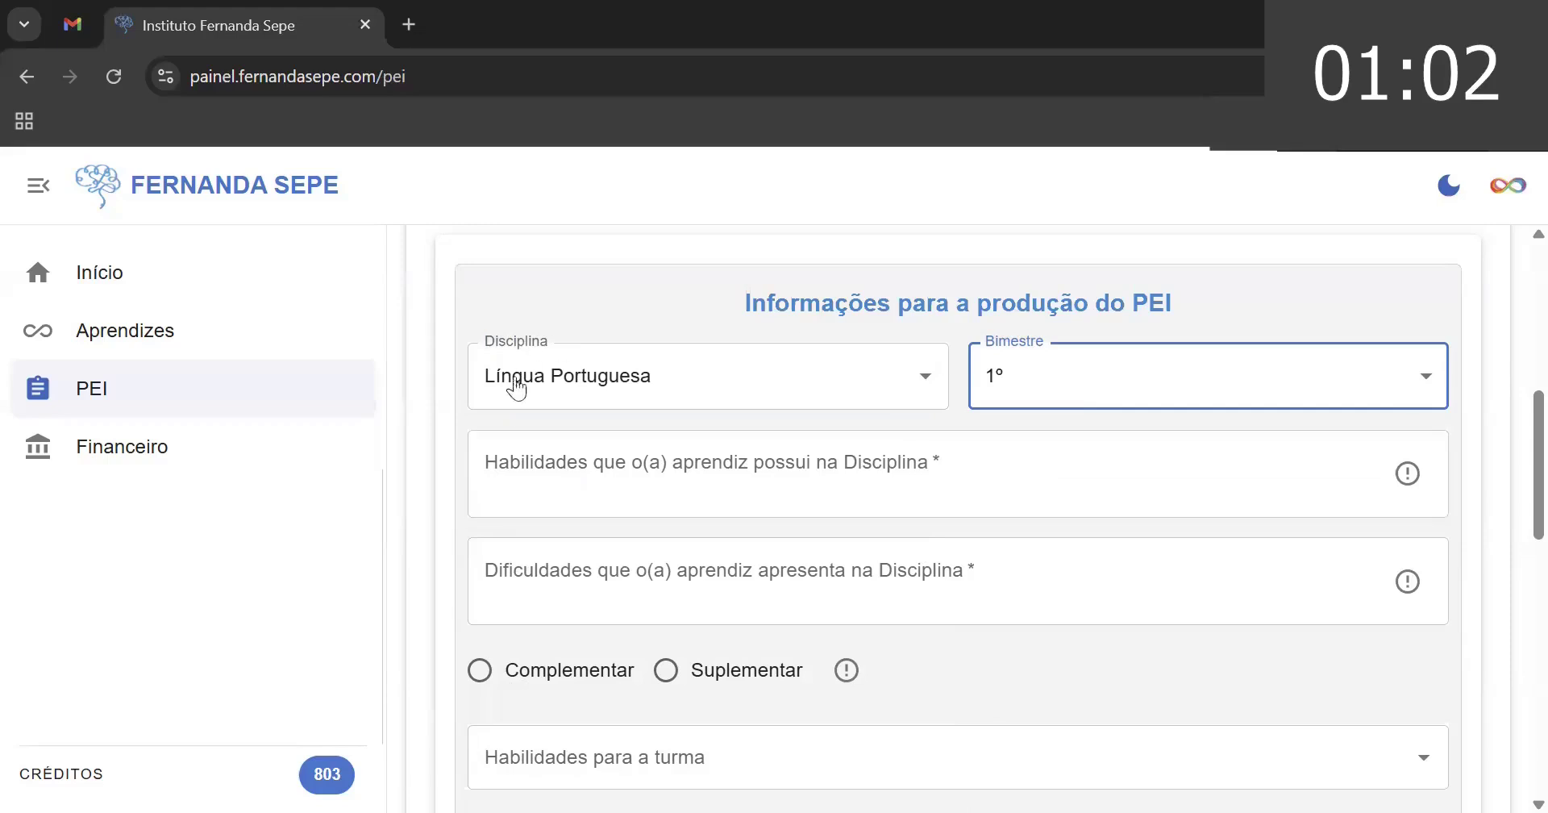
{"action": "left_click", "coordinate": [728, 489]}
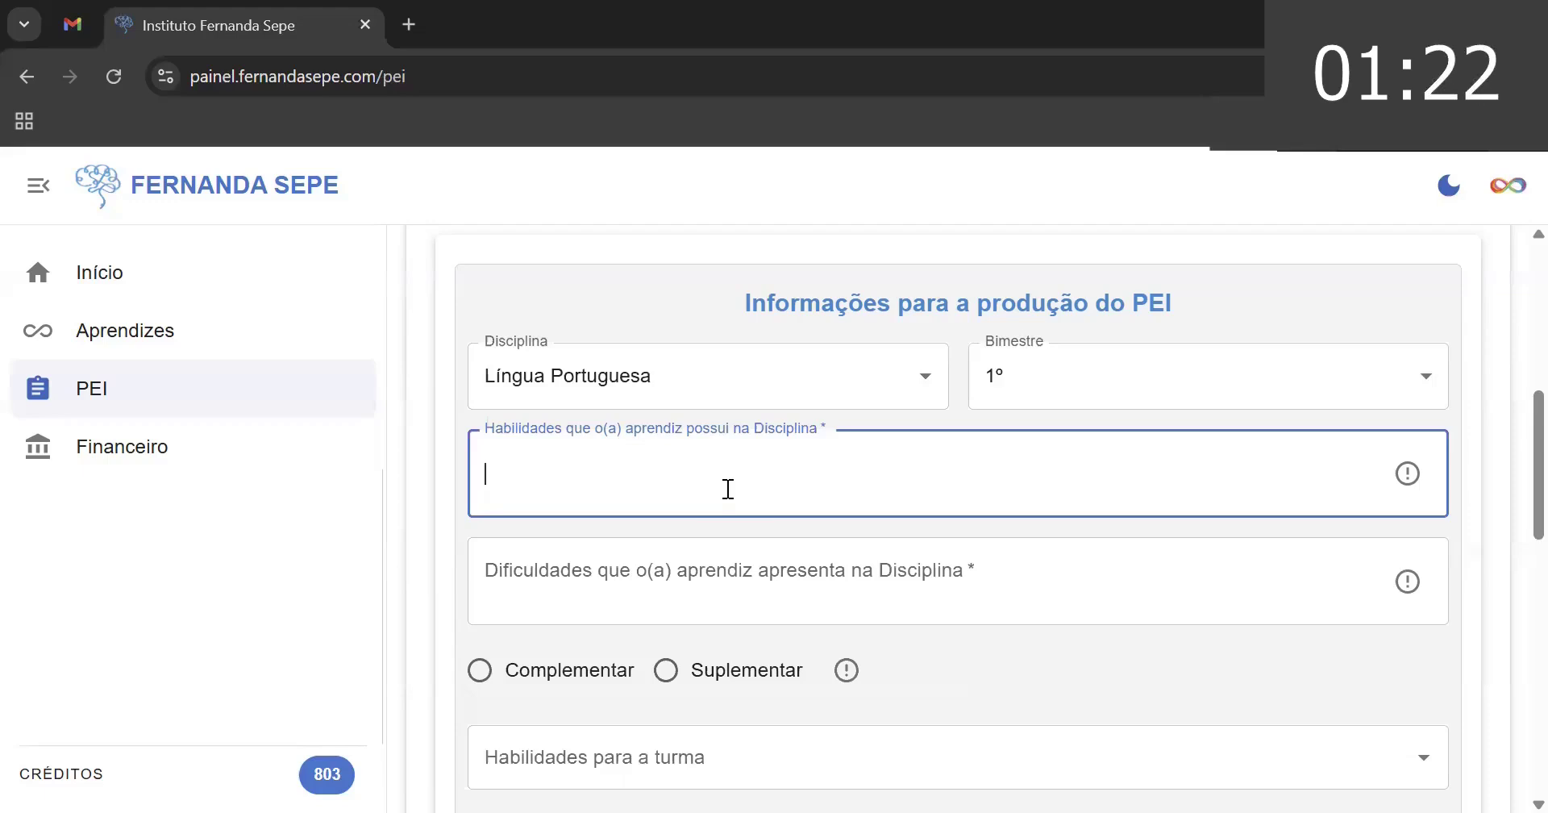
- Enter the skills (recognizes letters, forms syllables) and difficulties (doesn't form words, reads syllabically)
{"action": "type", "text": "reconhece "}
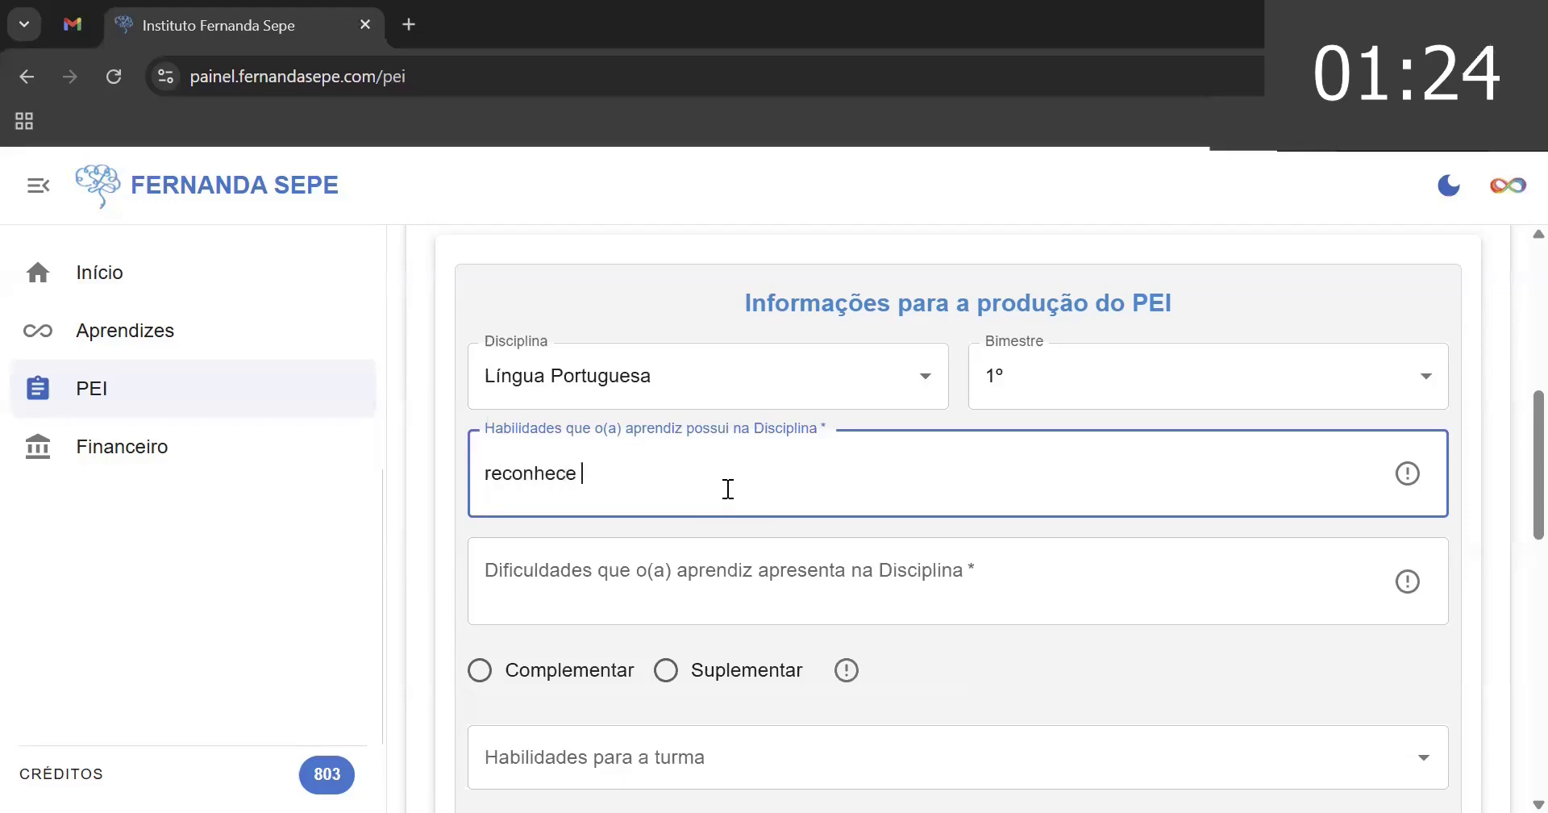
{"action": "type", "text": "as letras"}
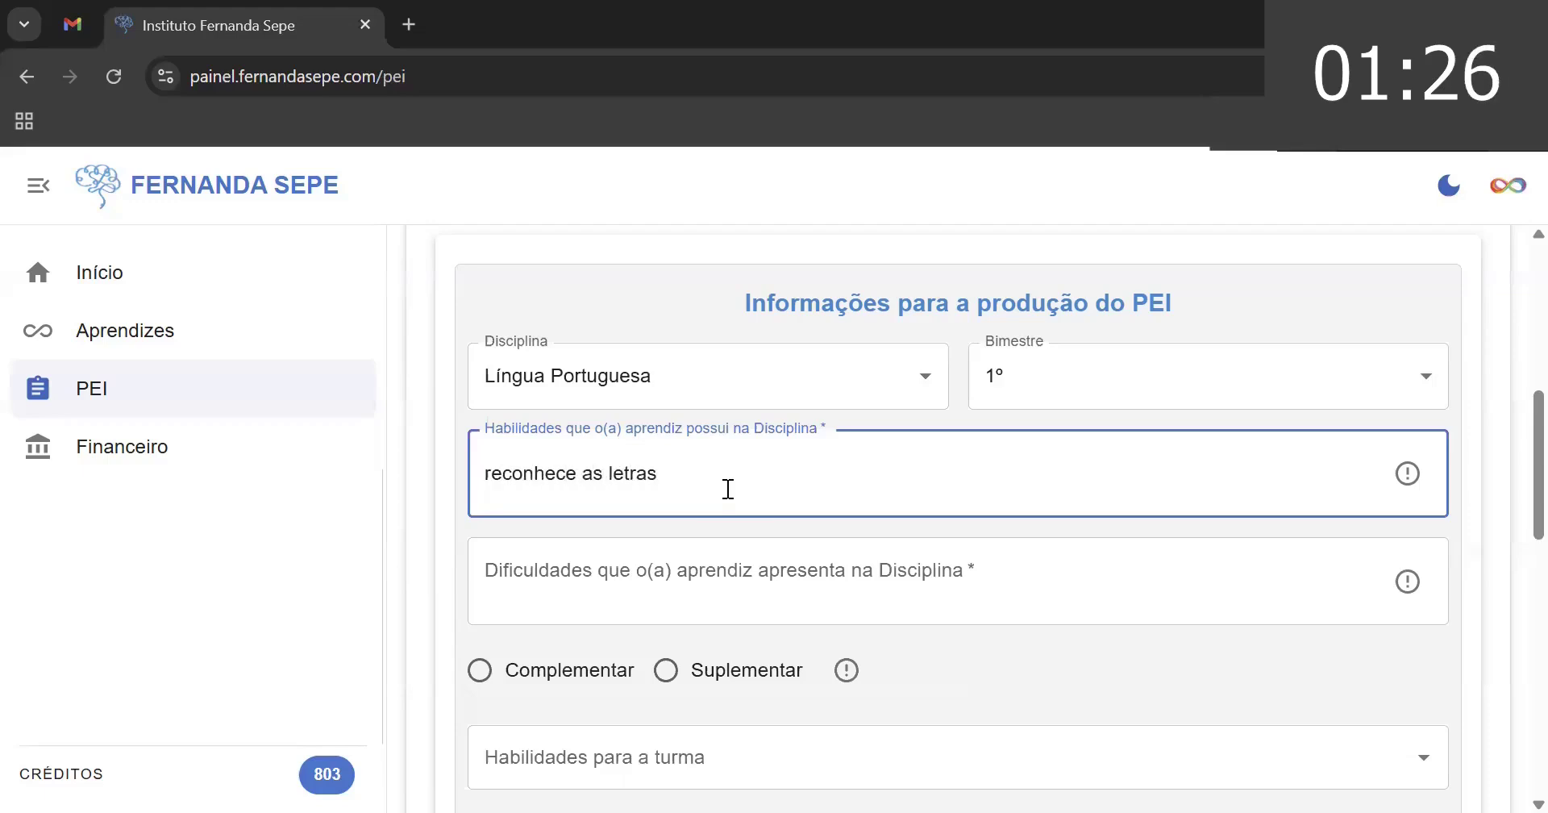
{"action": "type", "text": ", forma s"}
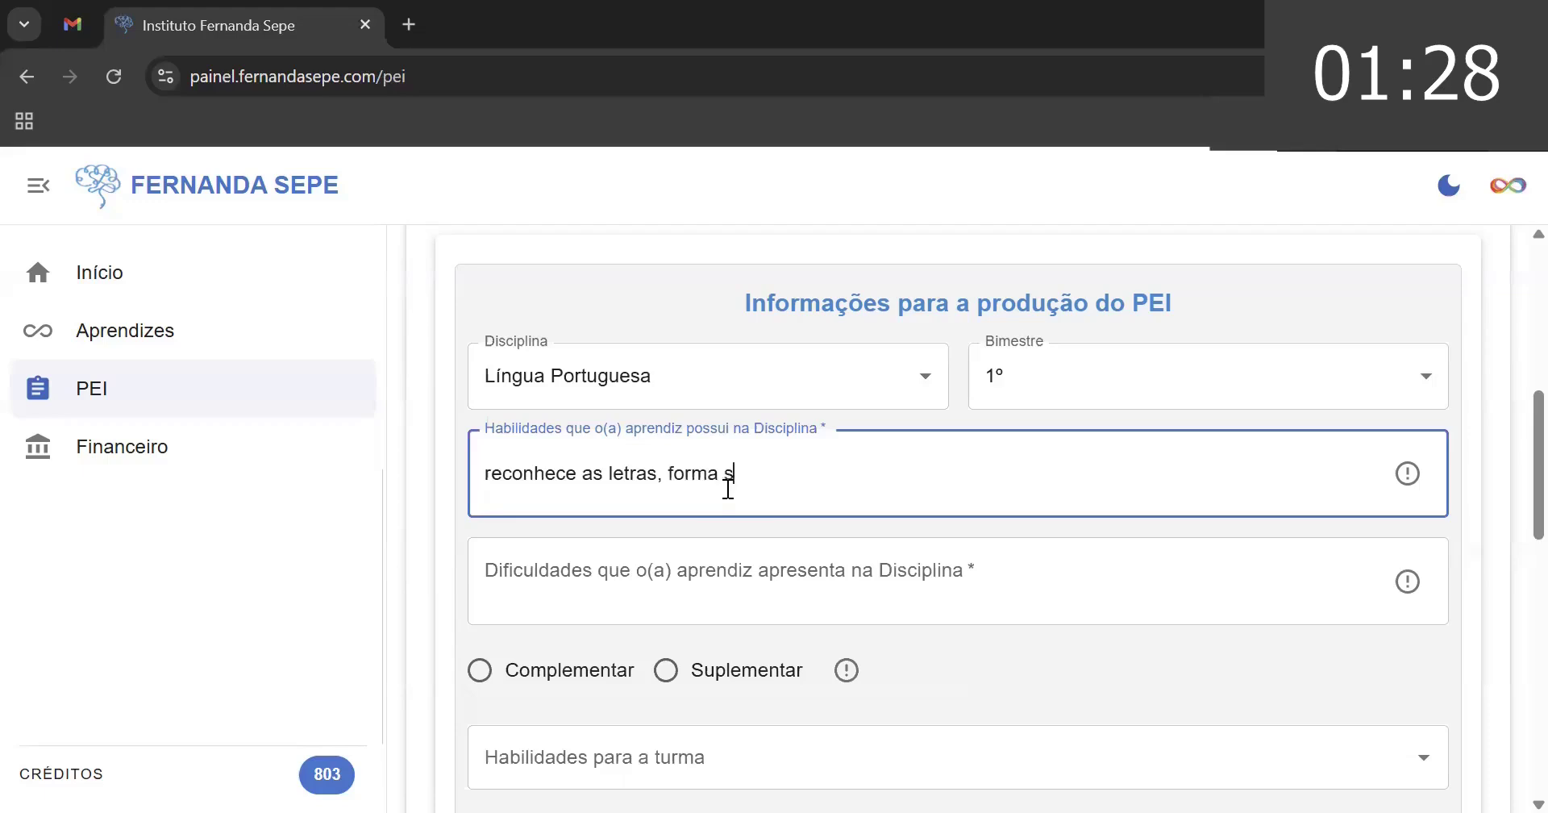
{"action": "type", "text": "ílabas,"}
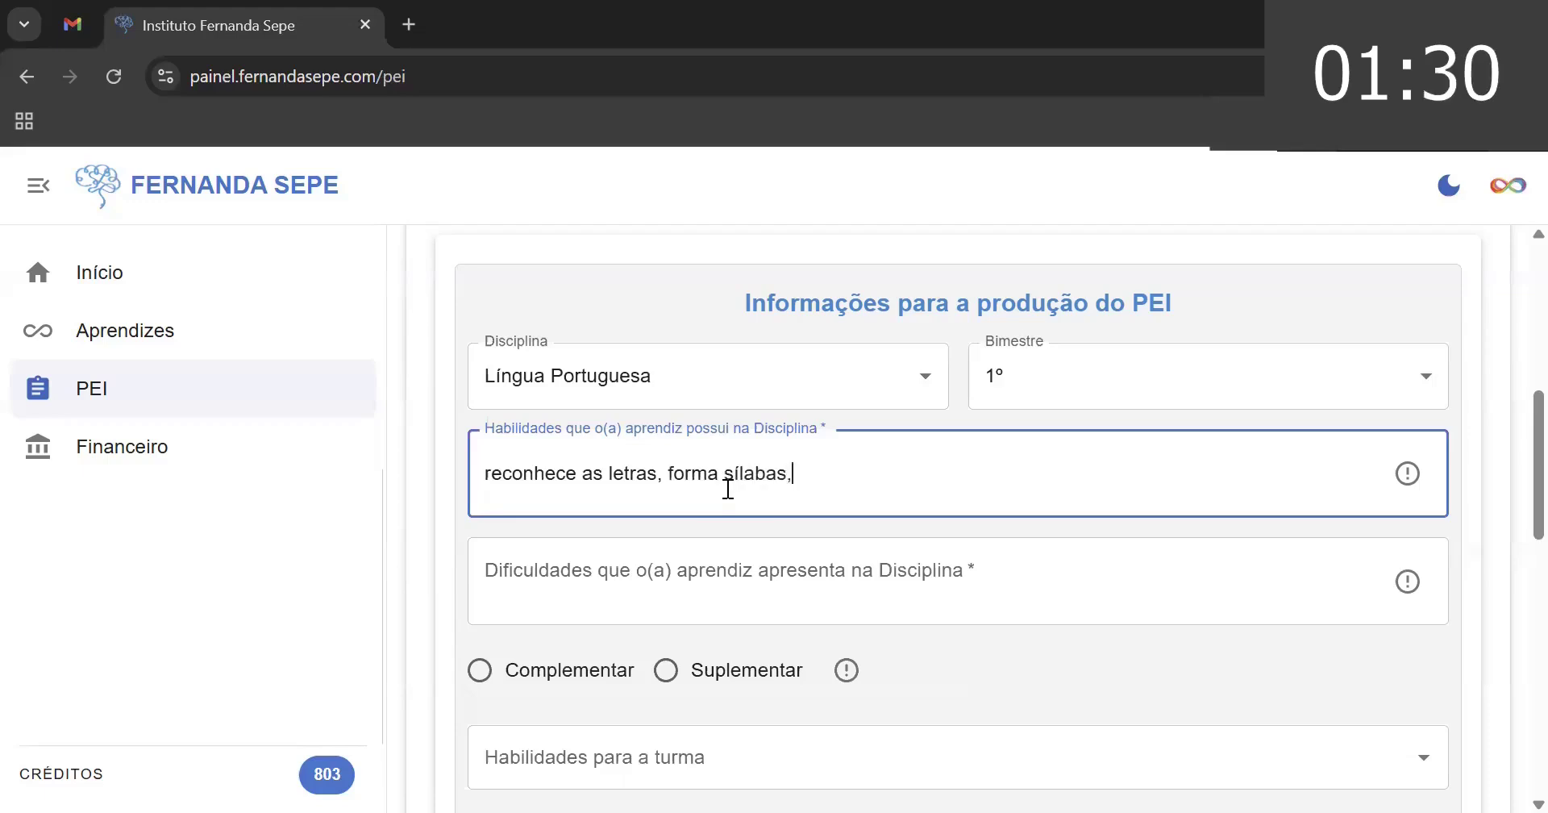
{"action": "type", "text": " localiza info"}
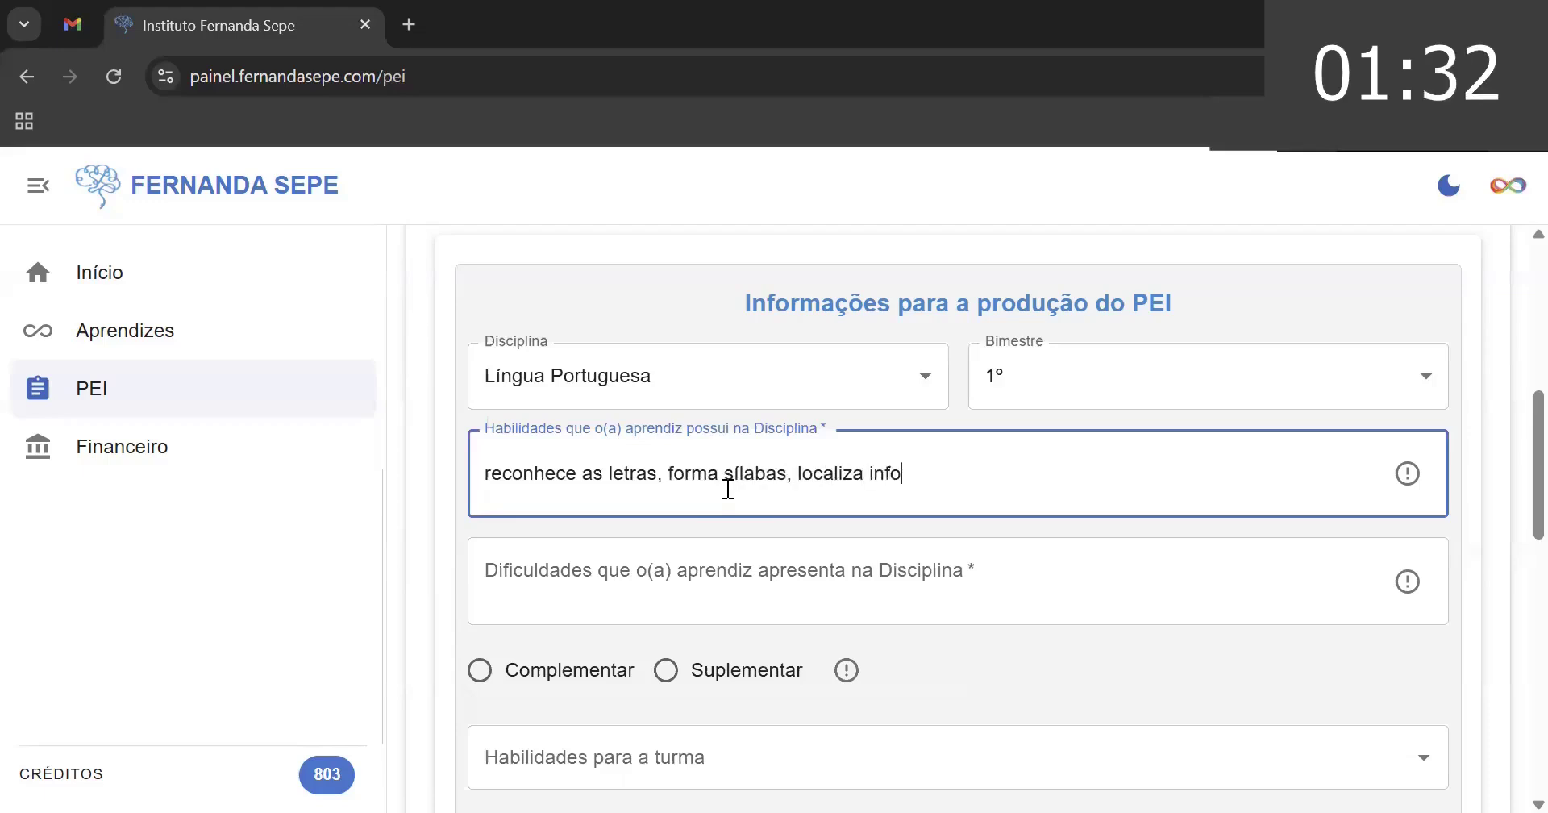
{"action": "type", "text": "rmações expl"}
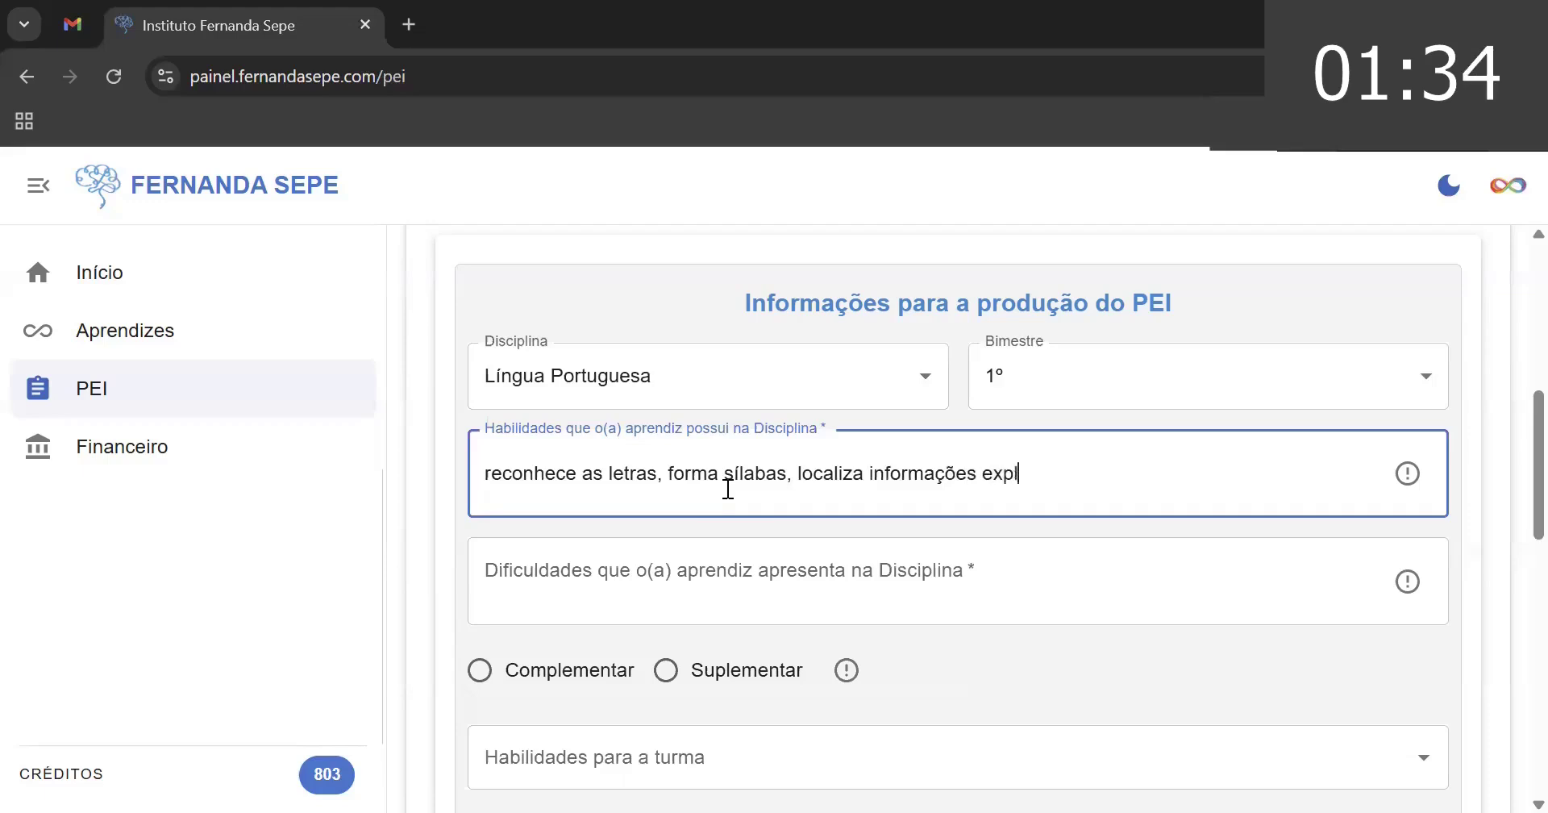
{"action": "type", "text": "ícitas em u"}
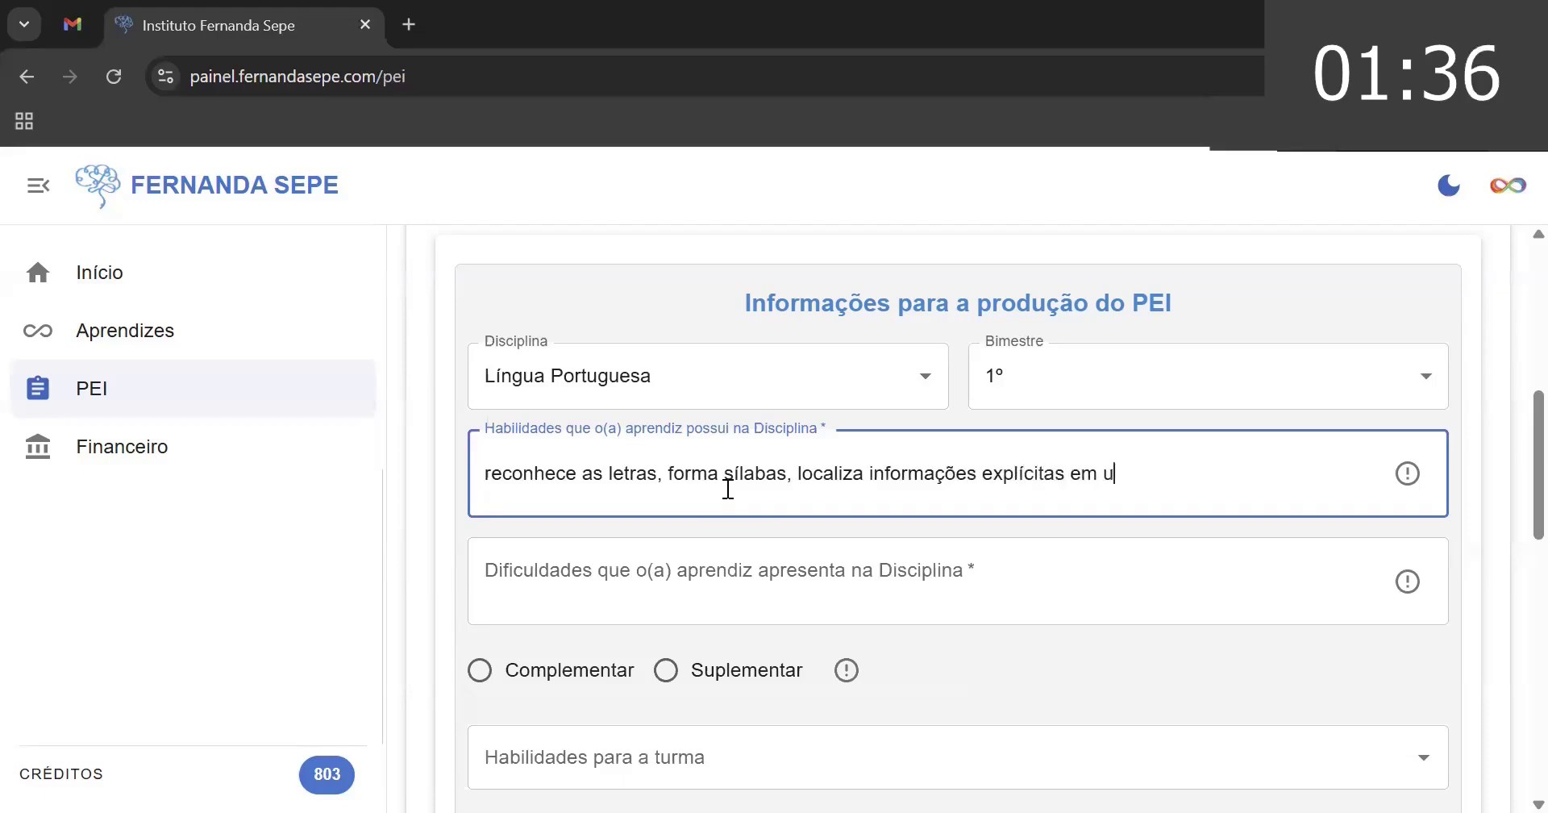
{"action": "type", "text": "m text"}
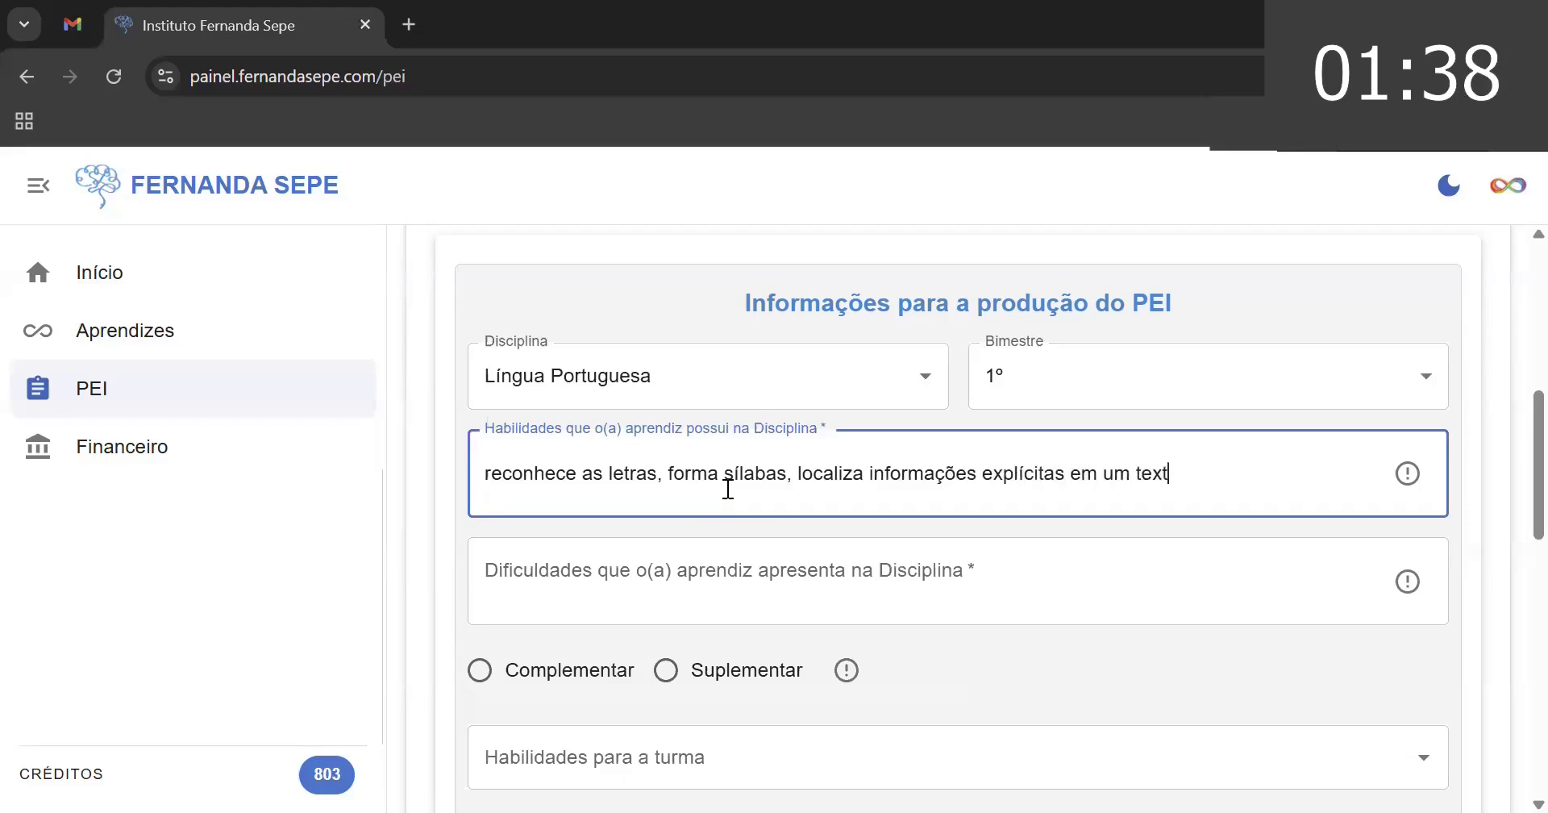
{"action": "type", "text": "o curto "}
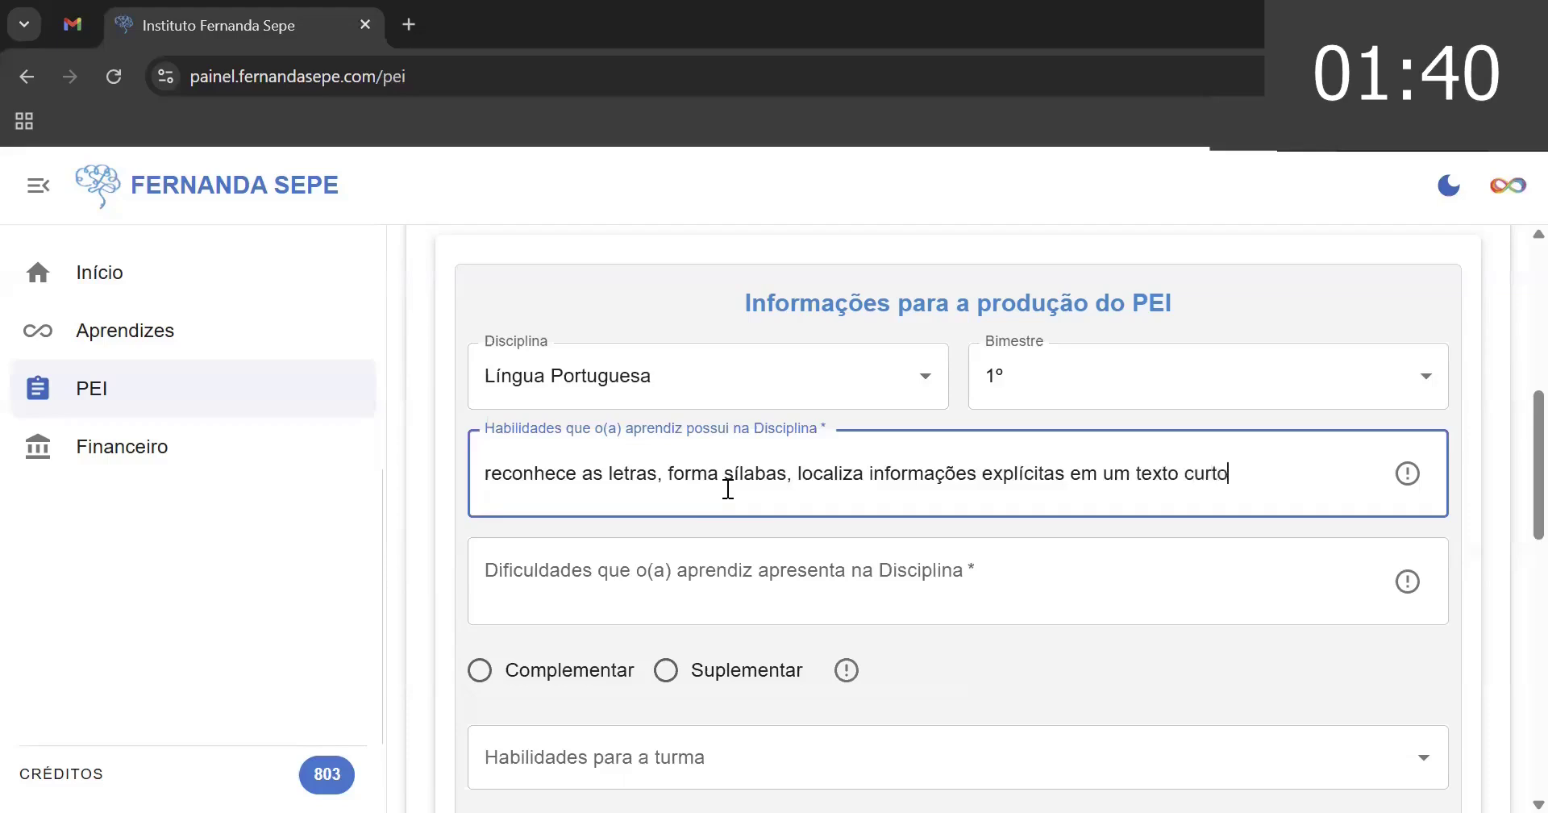
{"action": "type", "text": "ouvido"}
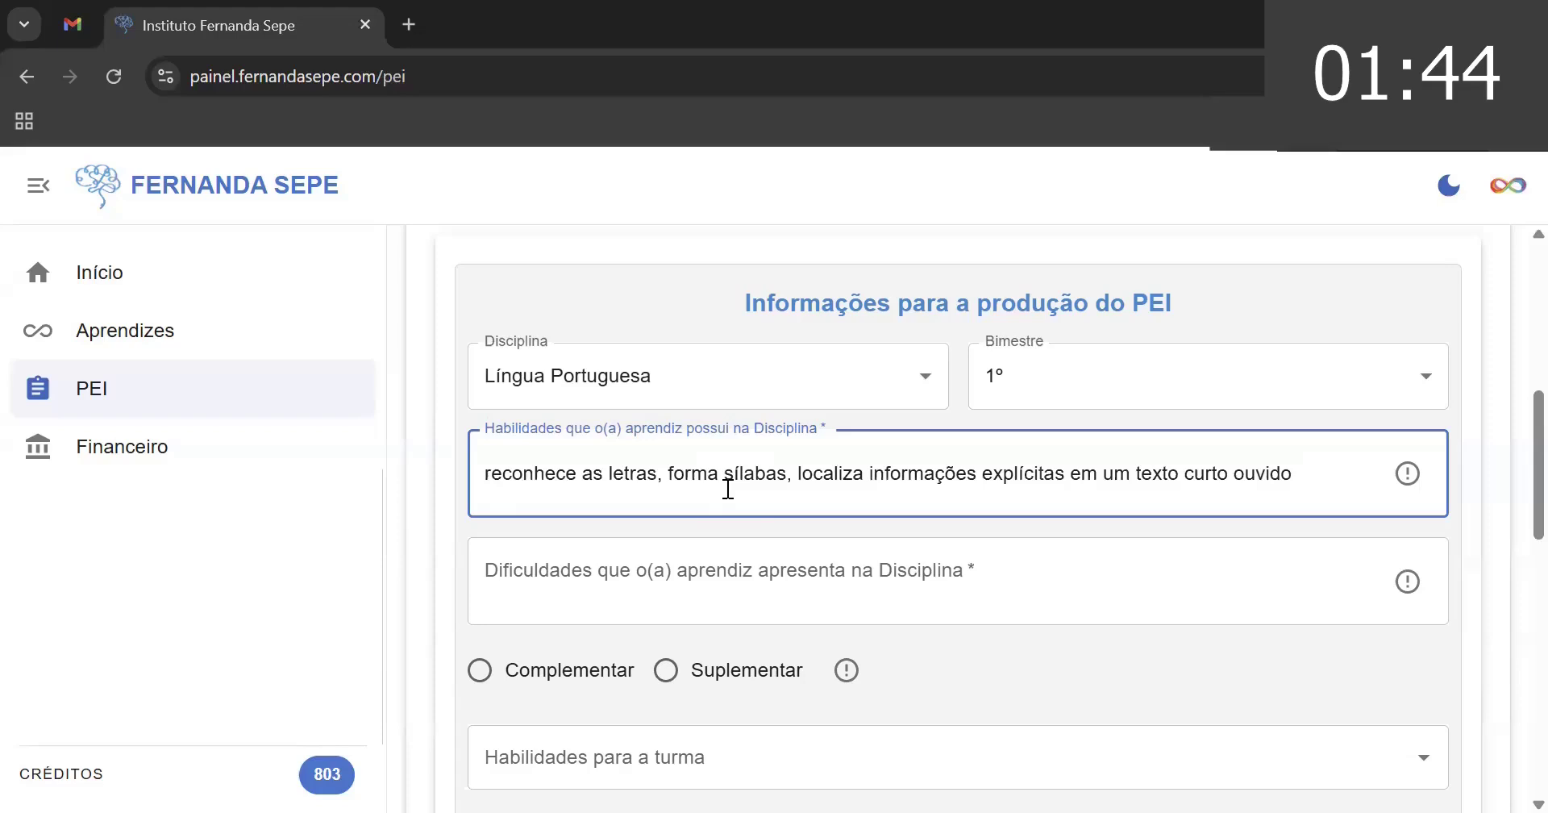
{"action": "type", "text": ", reconta"}
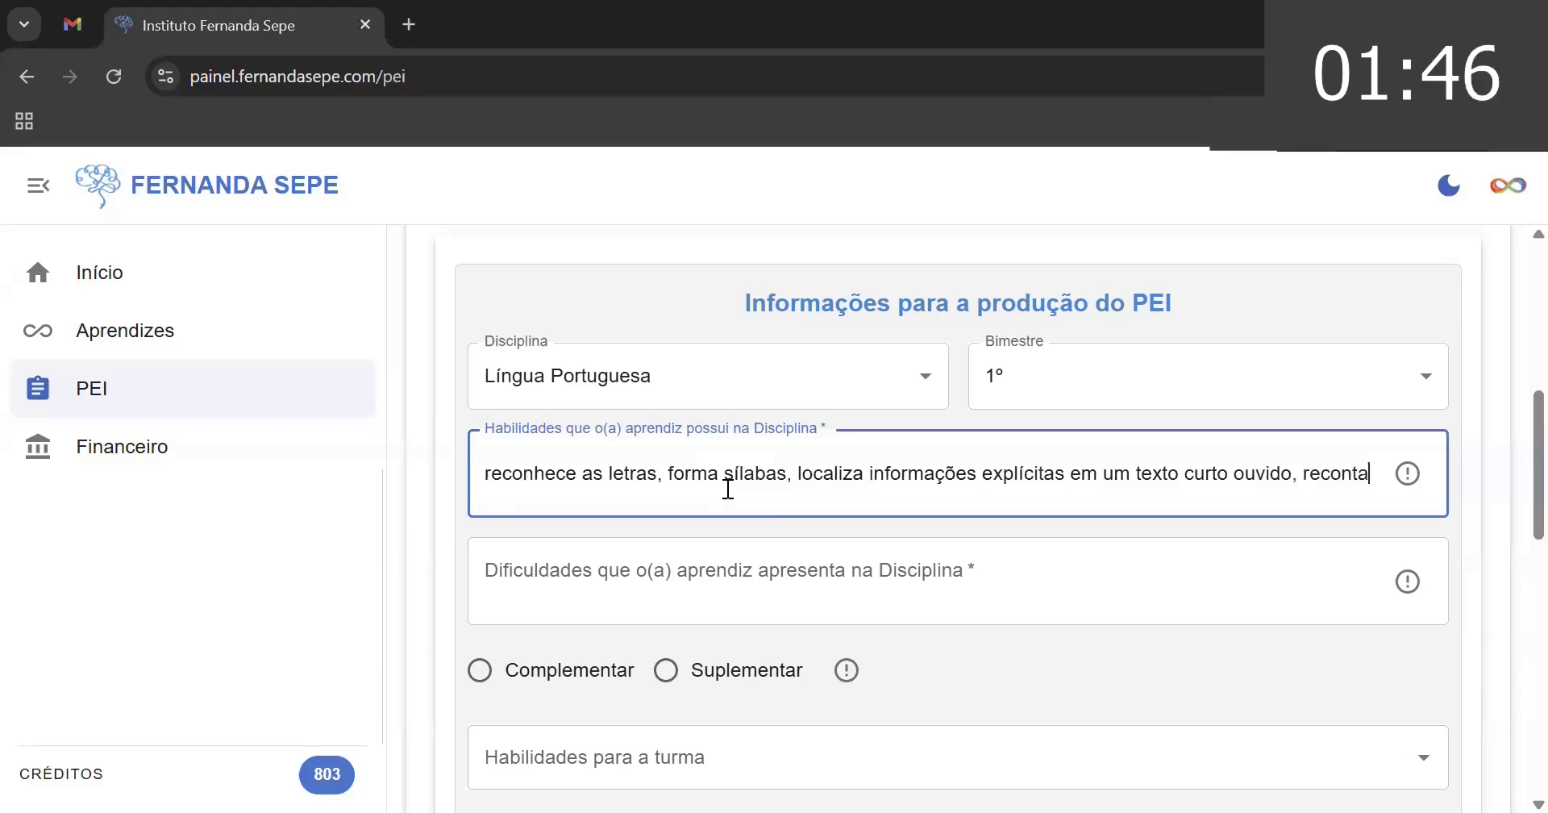
{"action": "type", "text": " hist"}
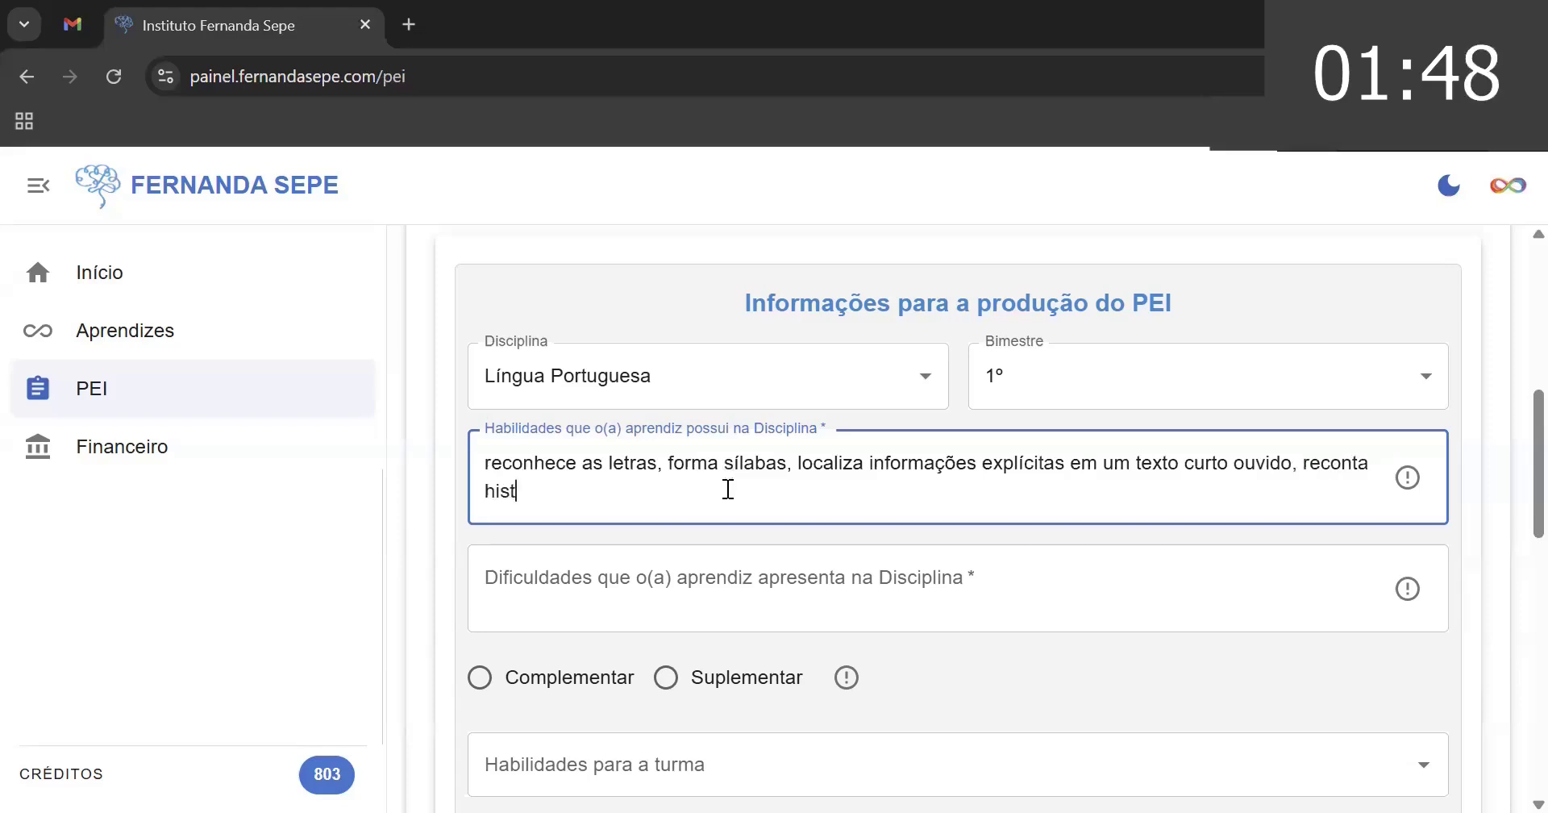
{"action": "type", "text": "órias cur"}
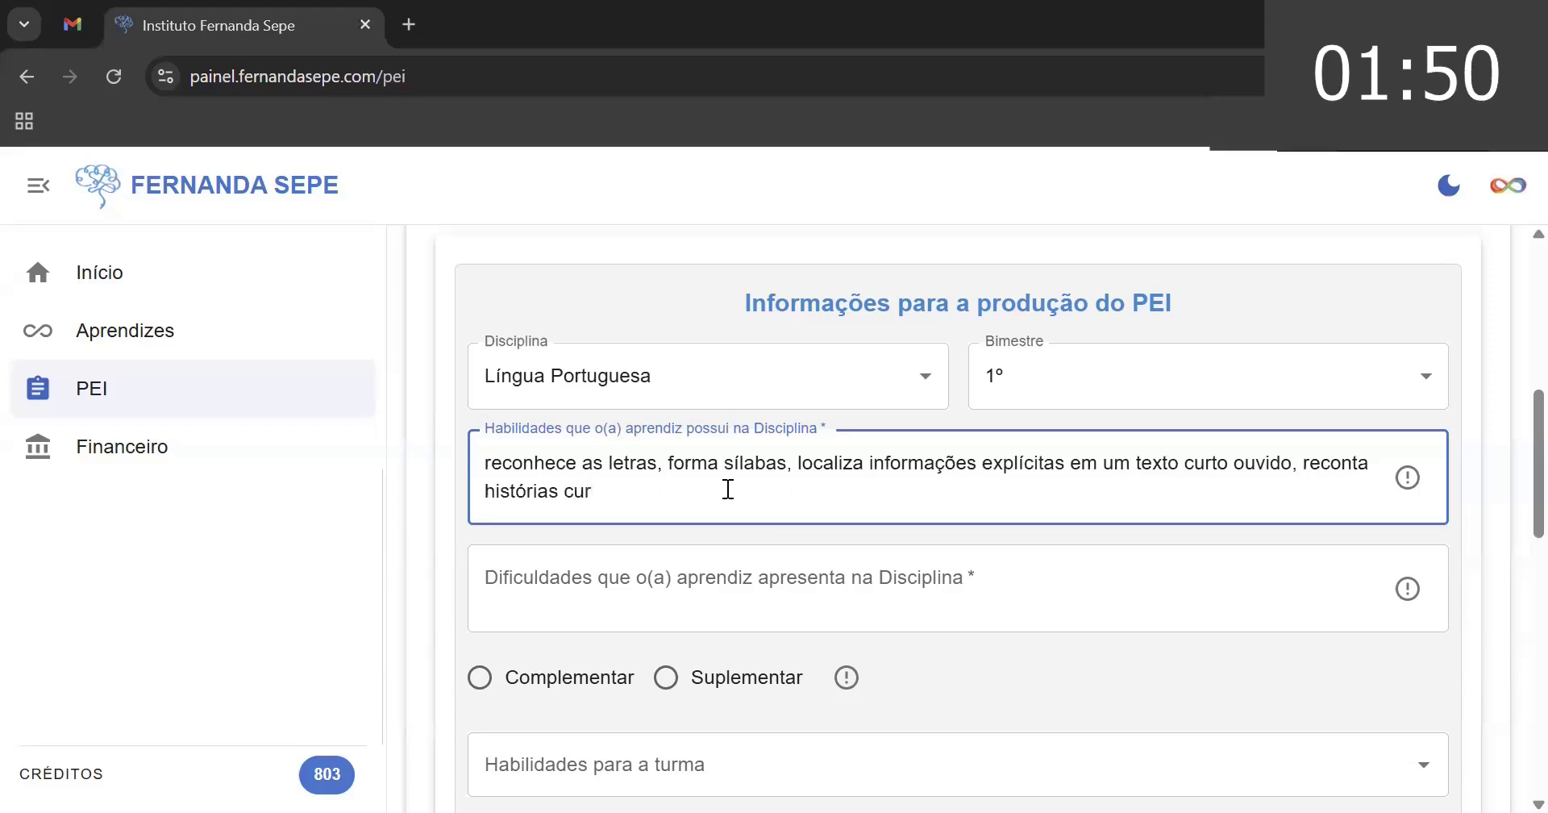
{"action": "type", "text": "tas ouvid"}
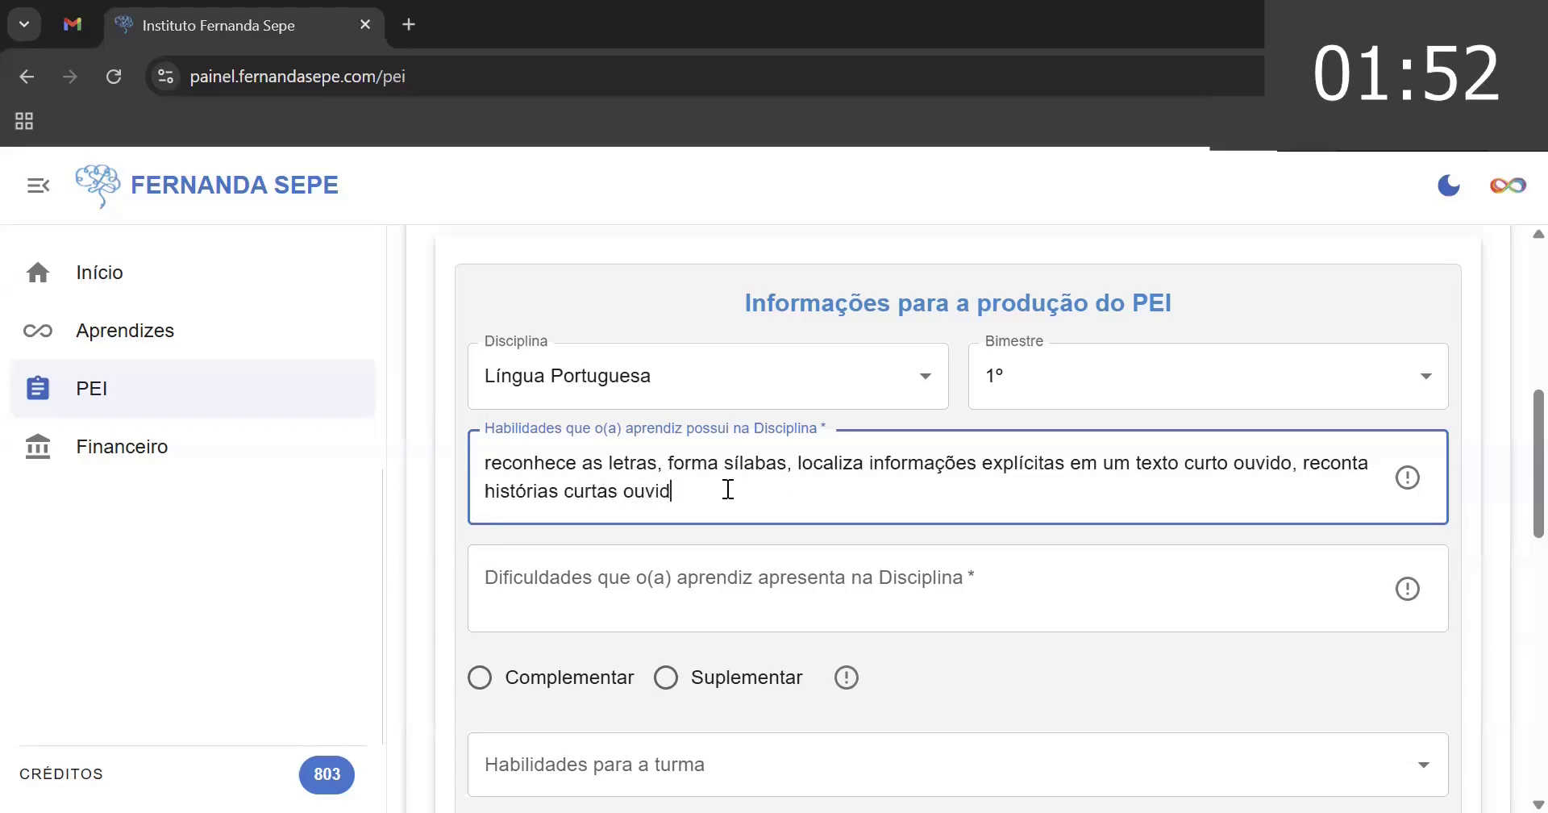
{"action": "type", "text": "as"}
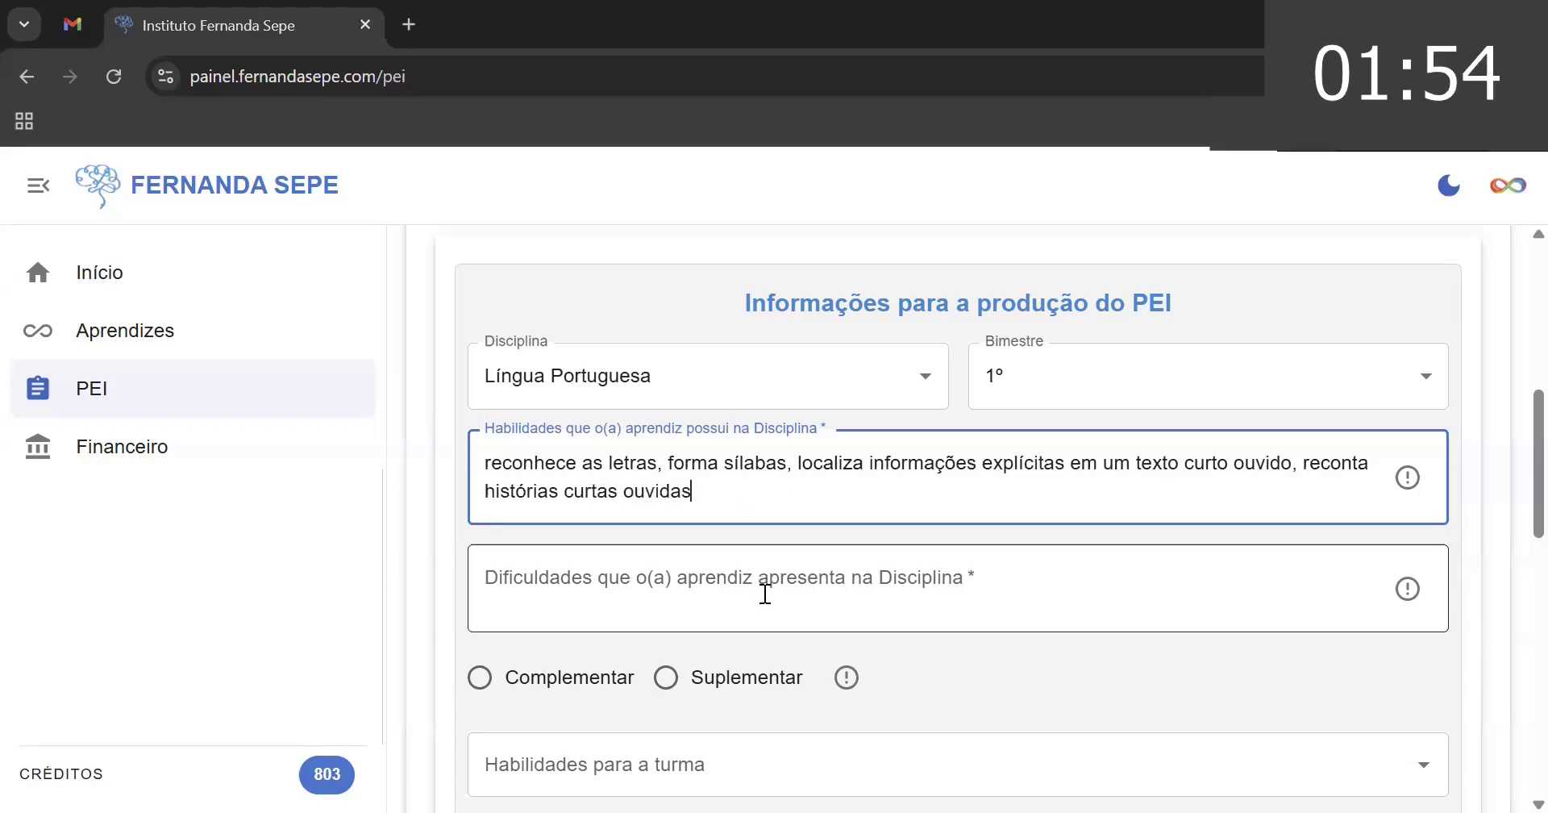
{"action": "left_click", "coordinate": [765, 593]}
{"action": "type", "text": "não "}
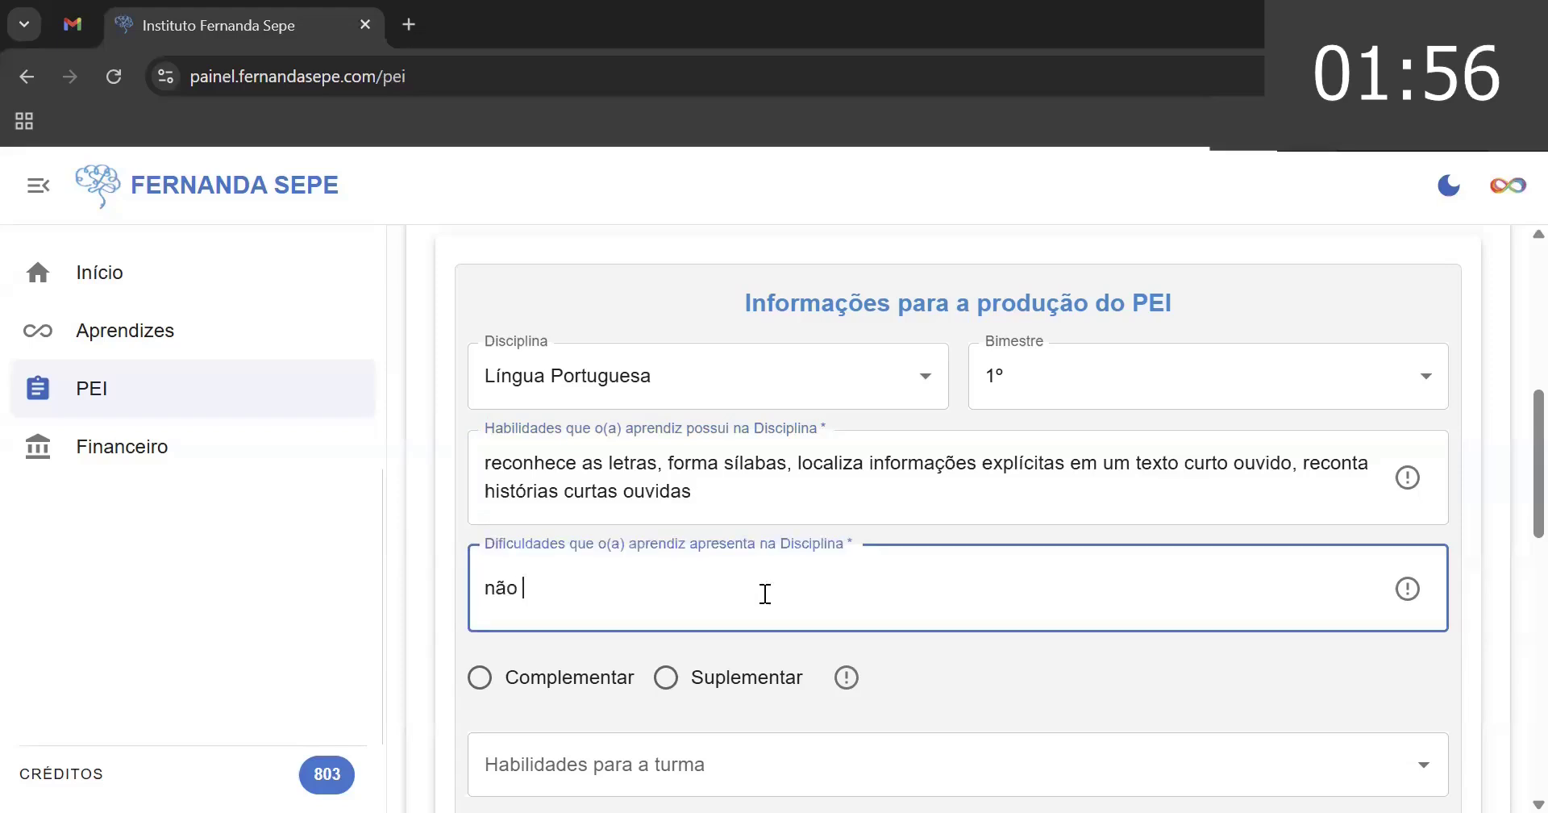
{"action": "type", "text": "forma palavr"}
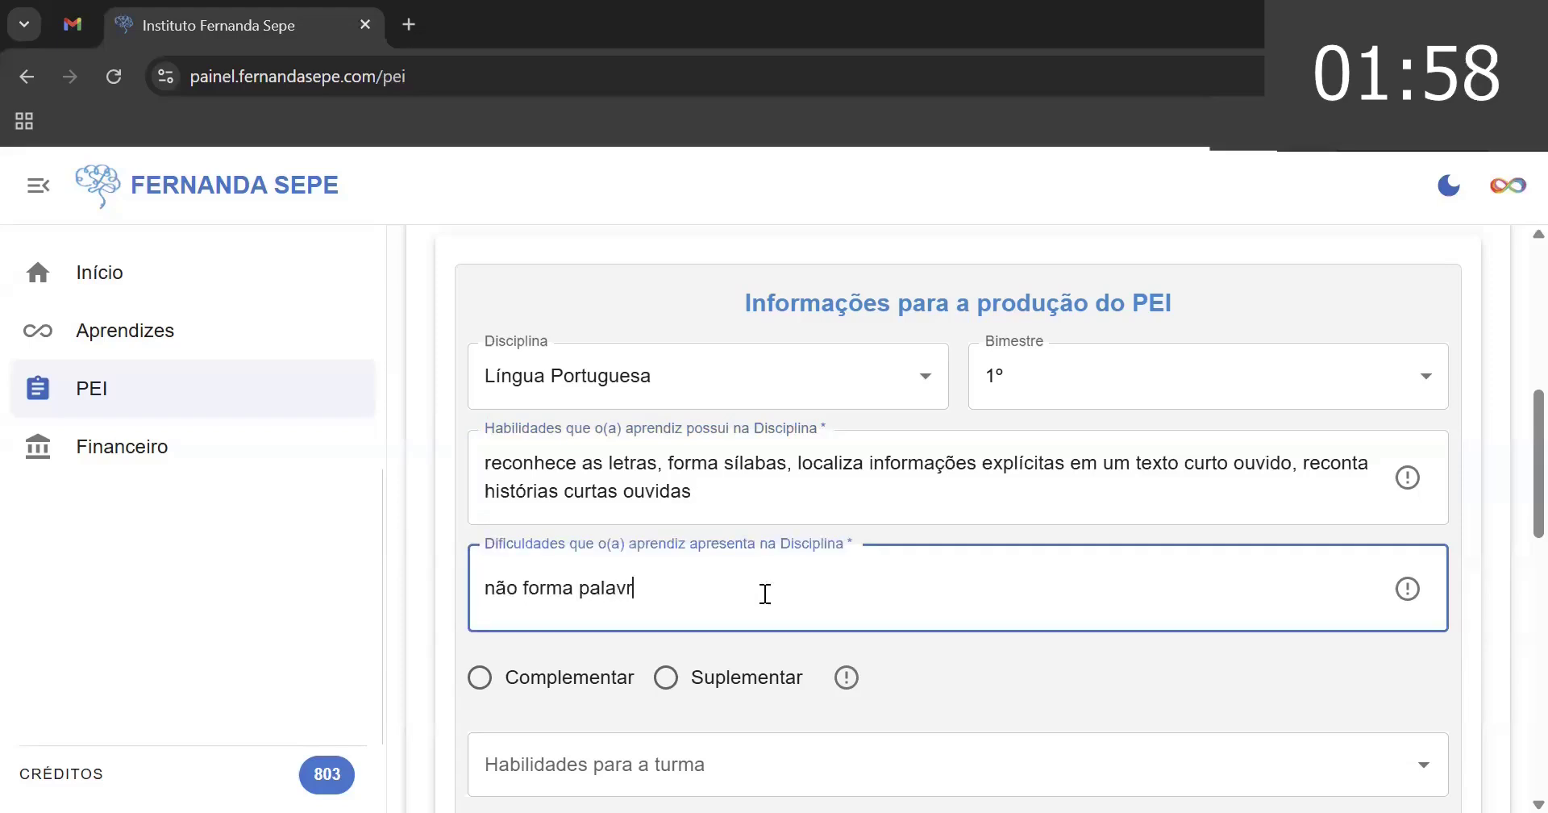
{"action": "type", "text": "as, lê s"}
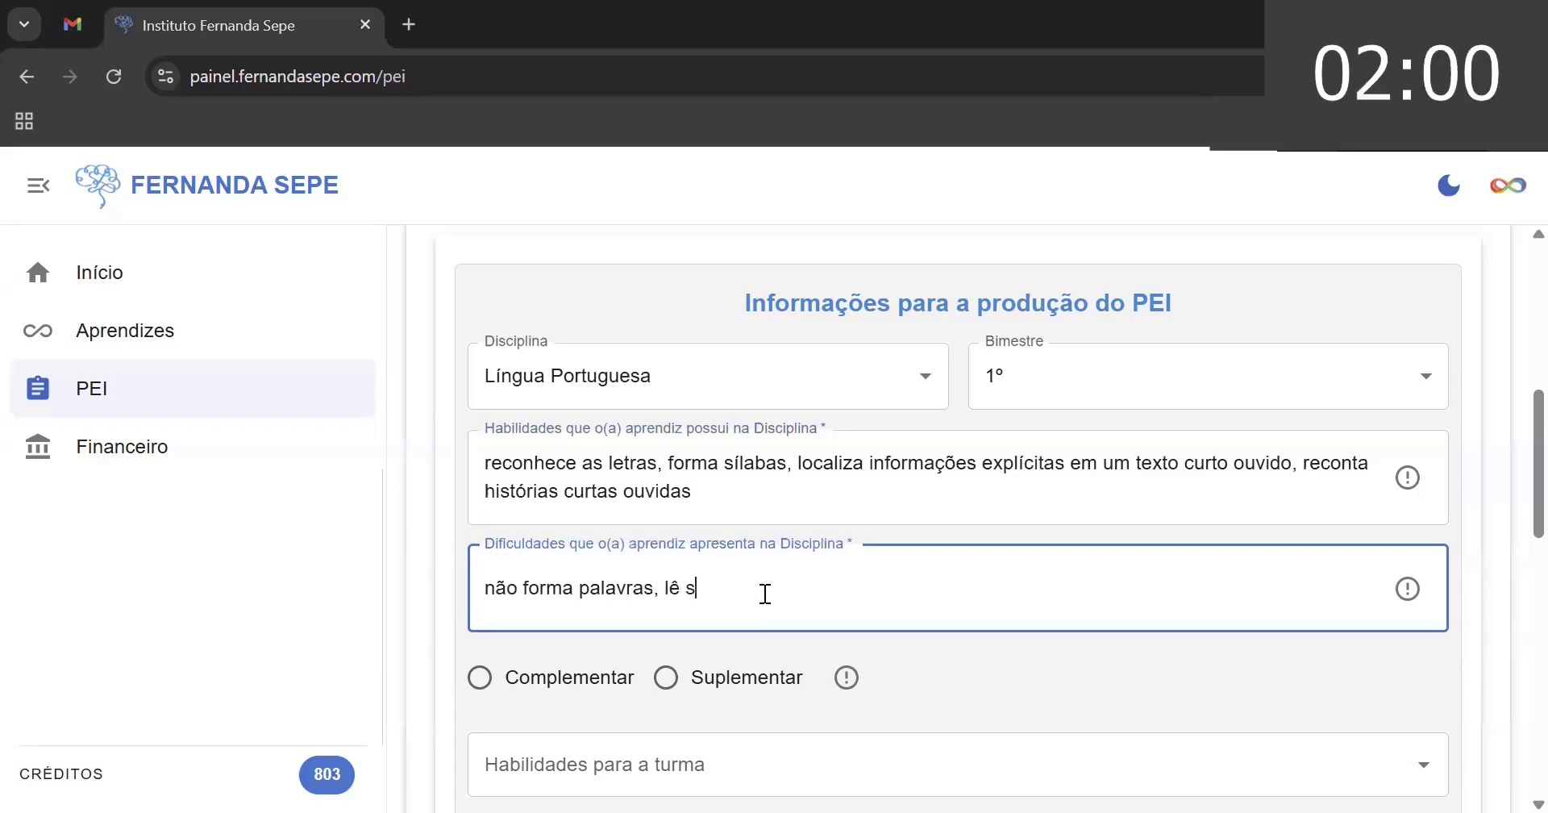
{"action": "type", "text": "ilabando"}
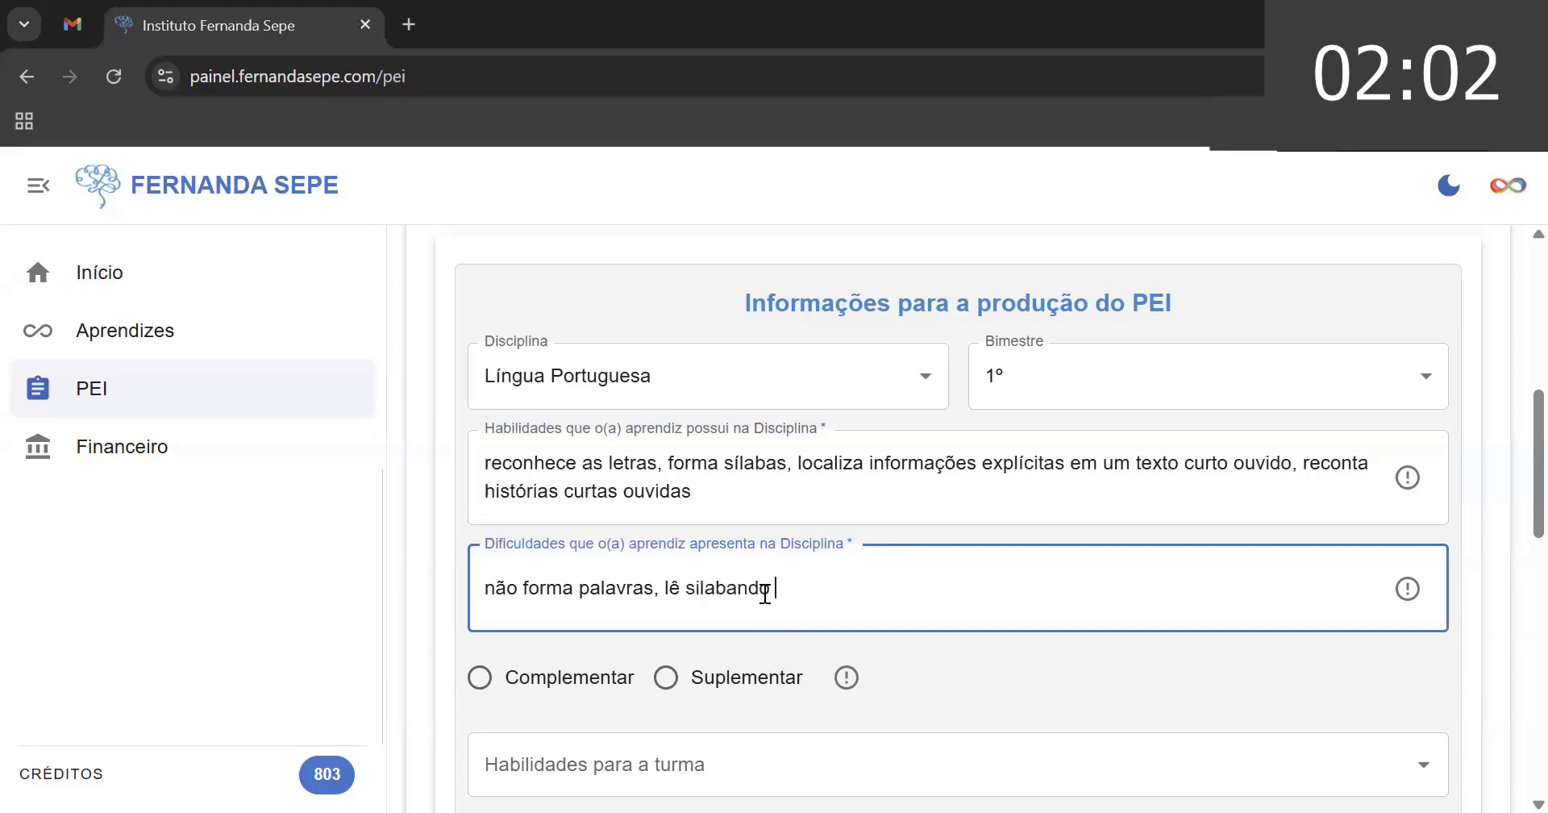
{"action": "type", "text": " e se"}
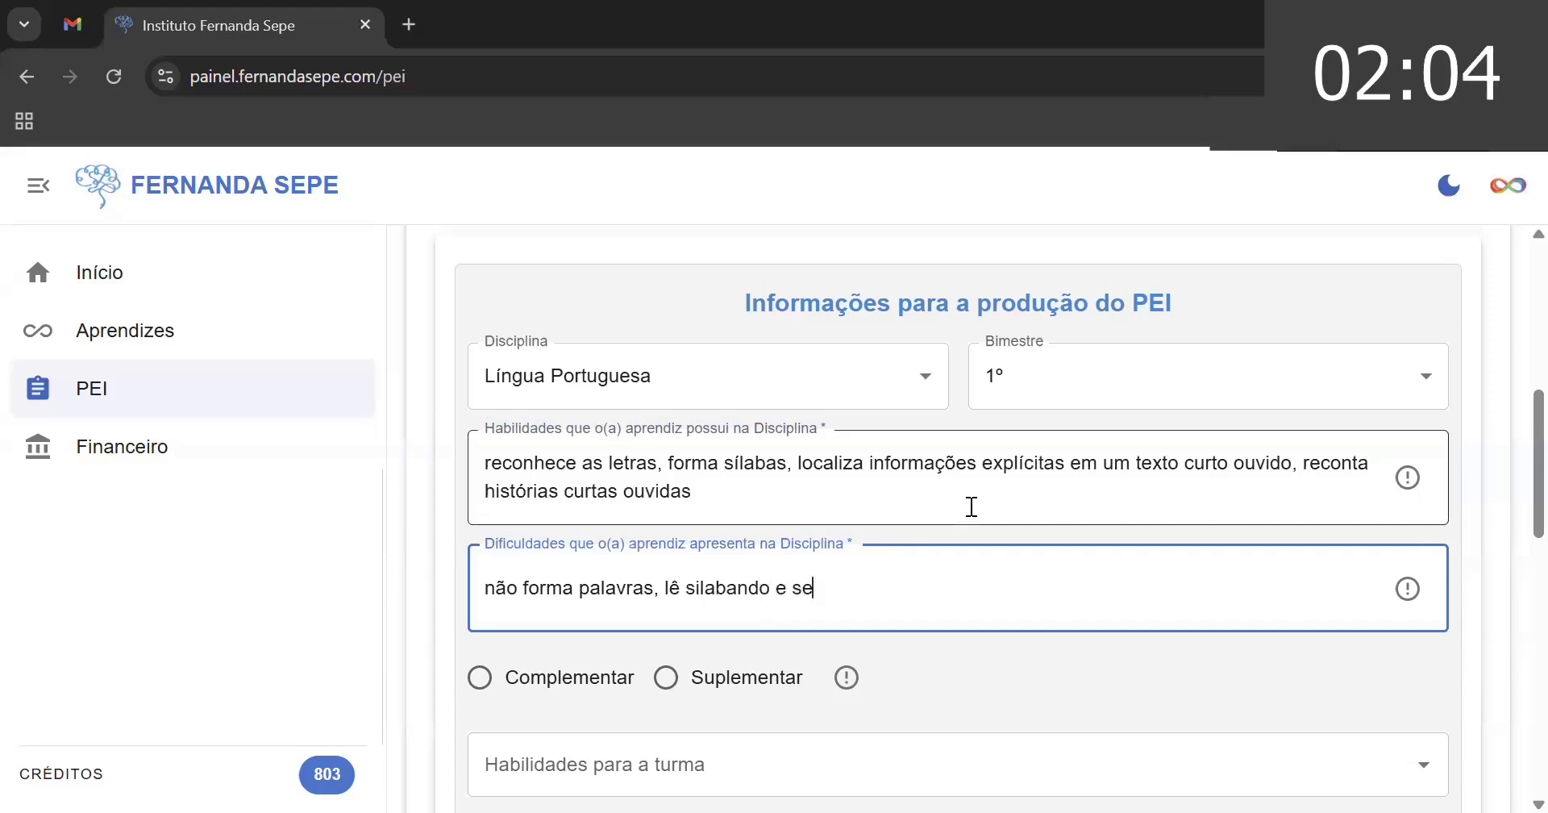
{"action": "type", "text": "m formar "}
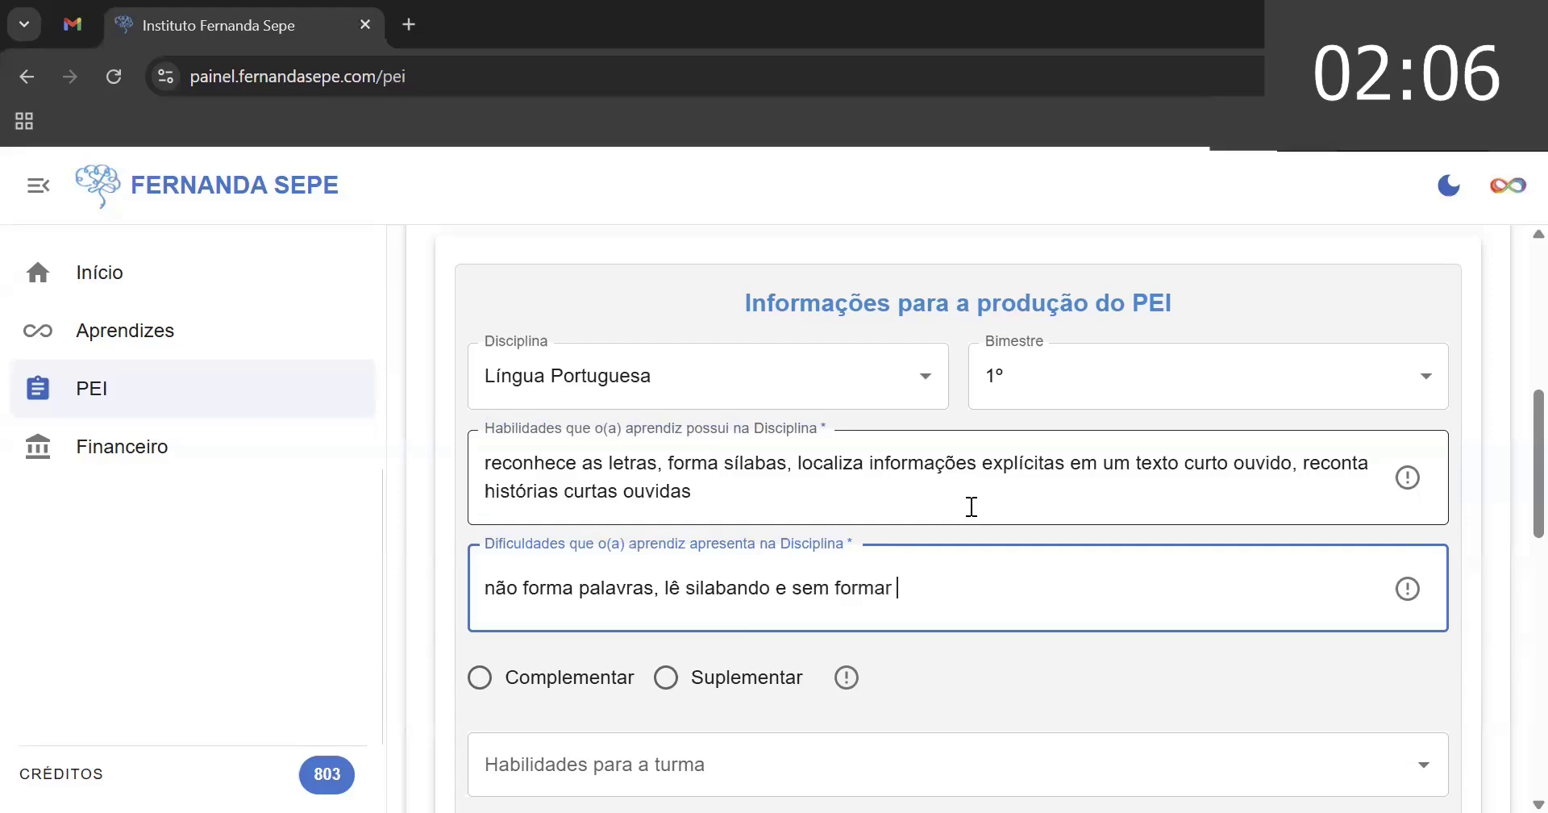
{"action": "type", "text": "u"}
{"action": "key", "text": "BackSpace"}
{"action": "type", "text": "a pala"}
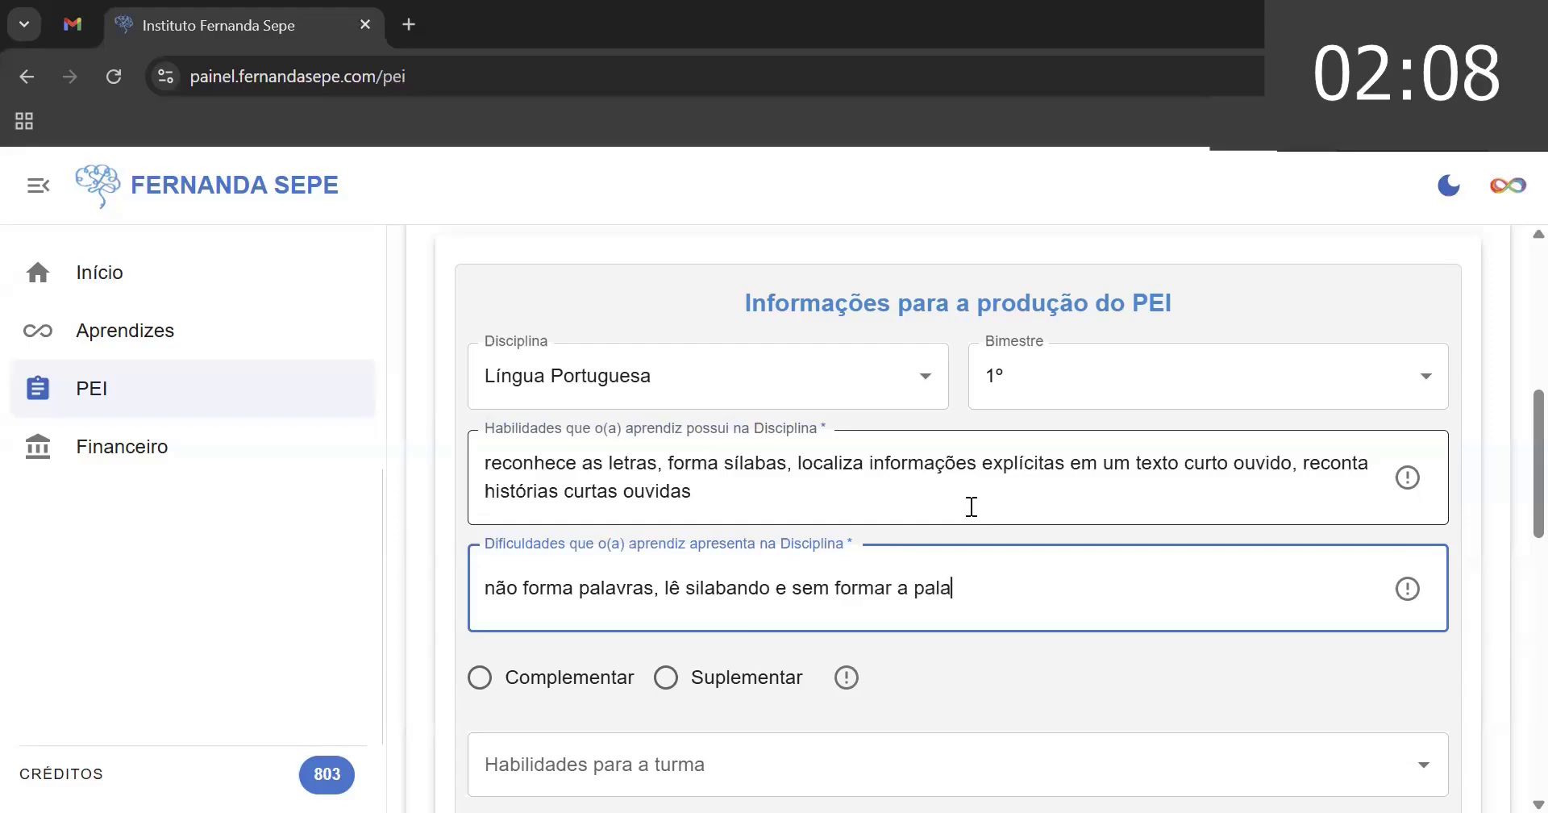
{"action": "type", "text": "vra ao fina"}
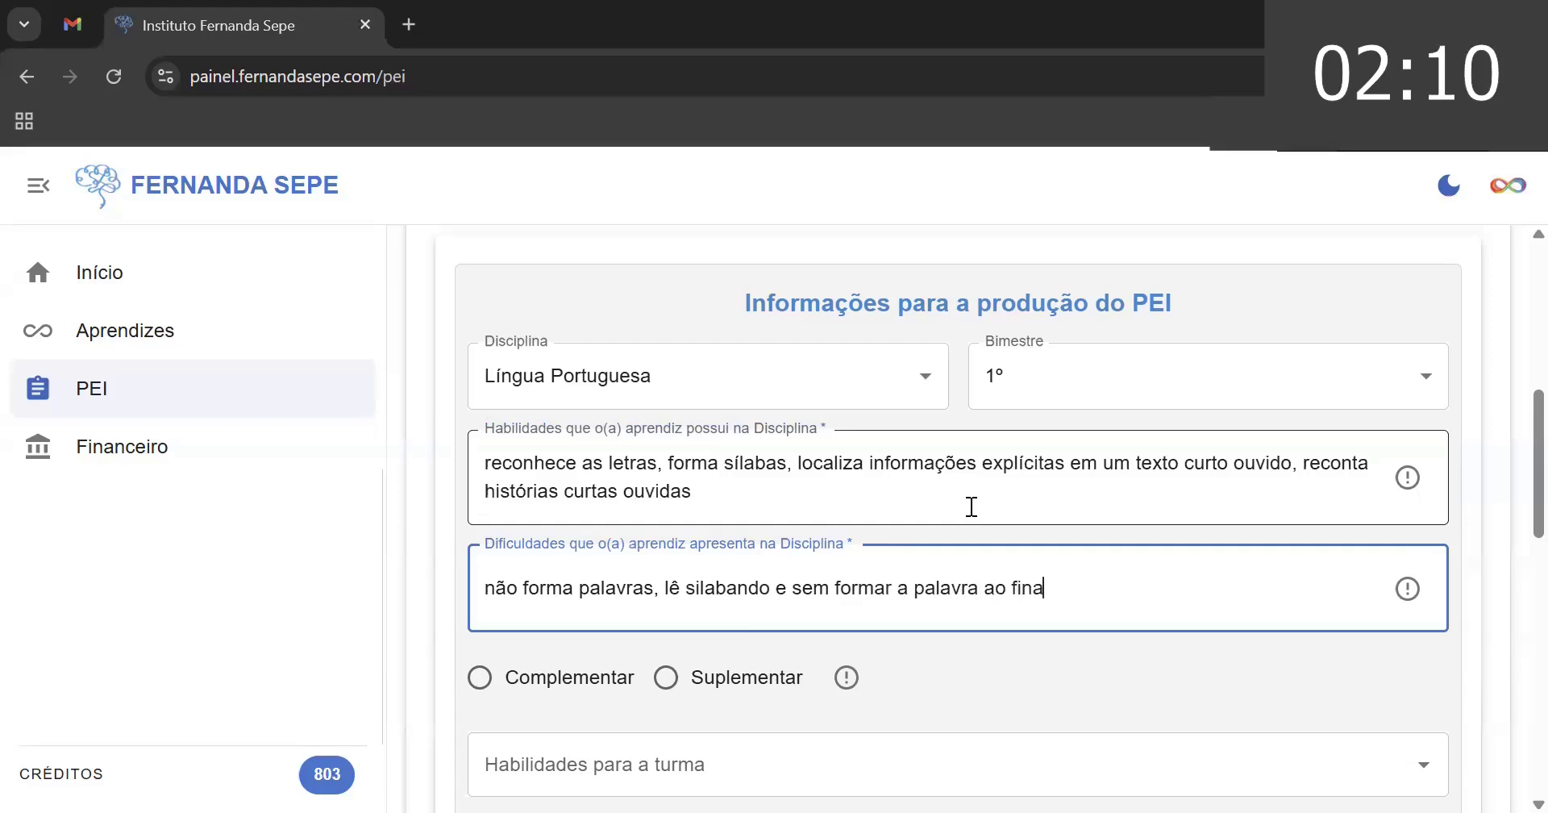
{"action": "type", "text": "l, não localiza i"}
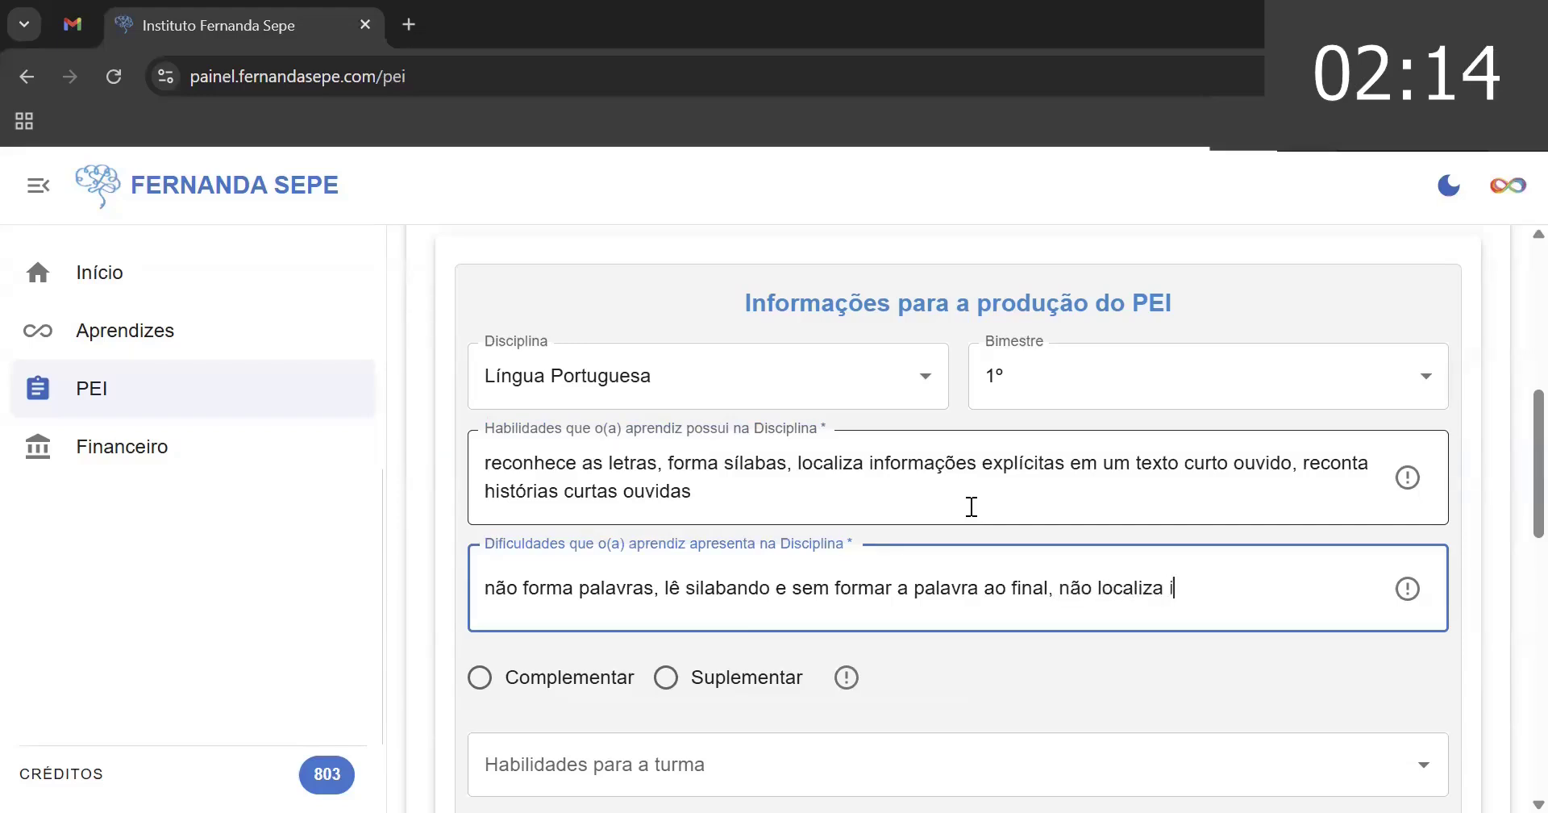
{"action": "type", "text": "nformações em "}
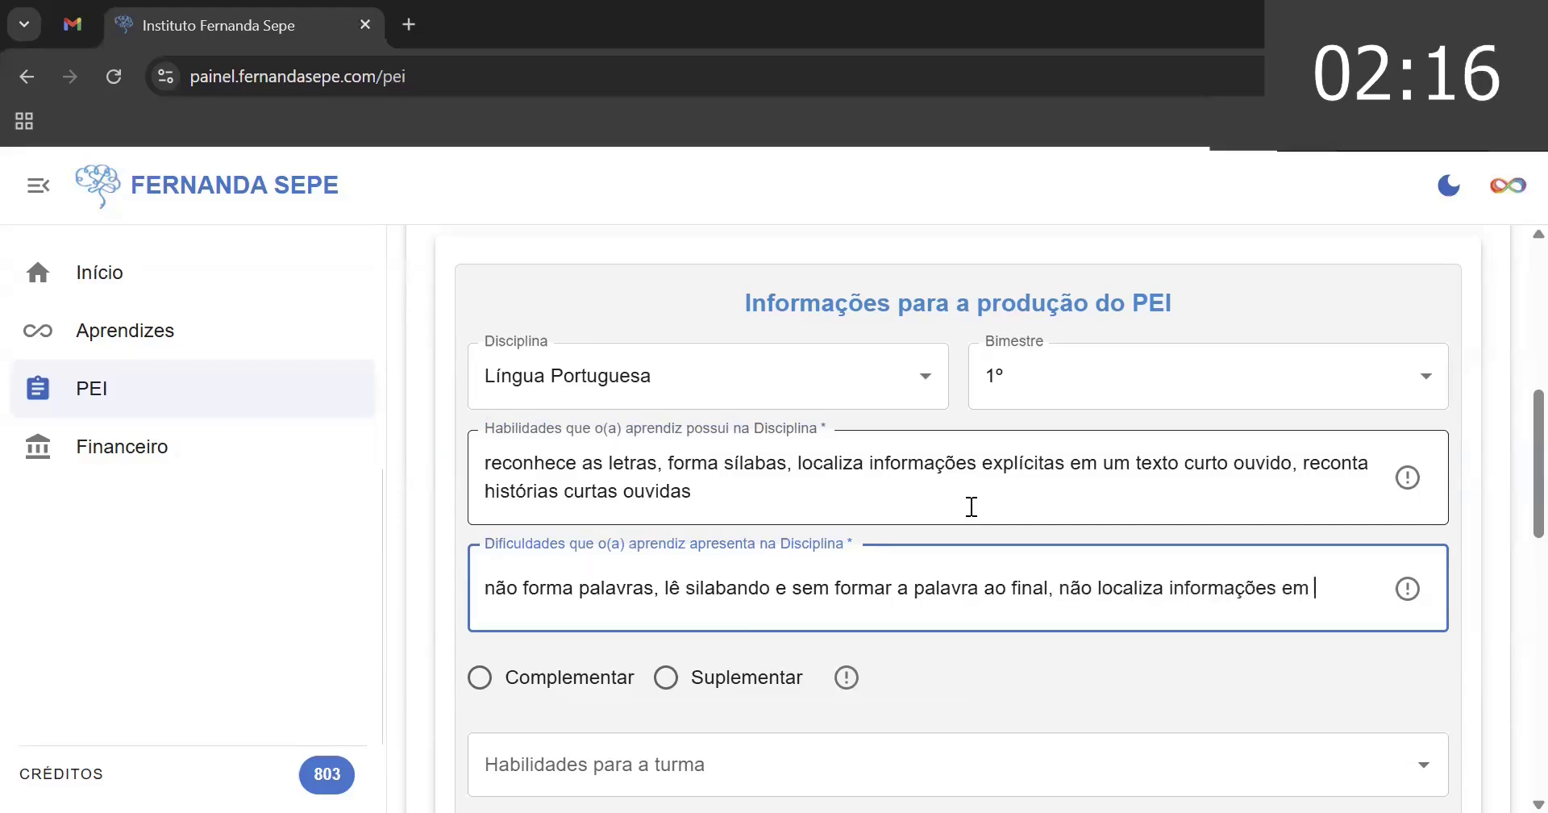
{"action": "type", "text": "textos "}
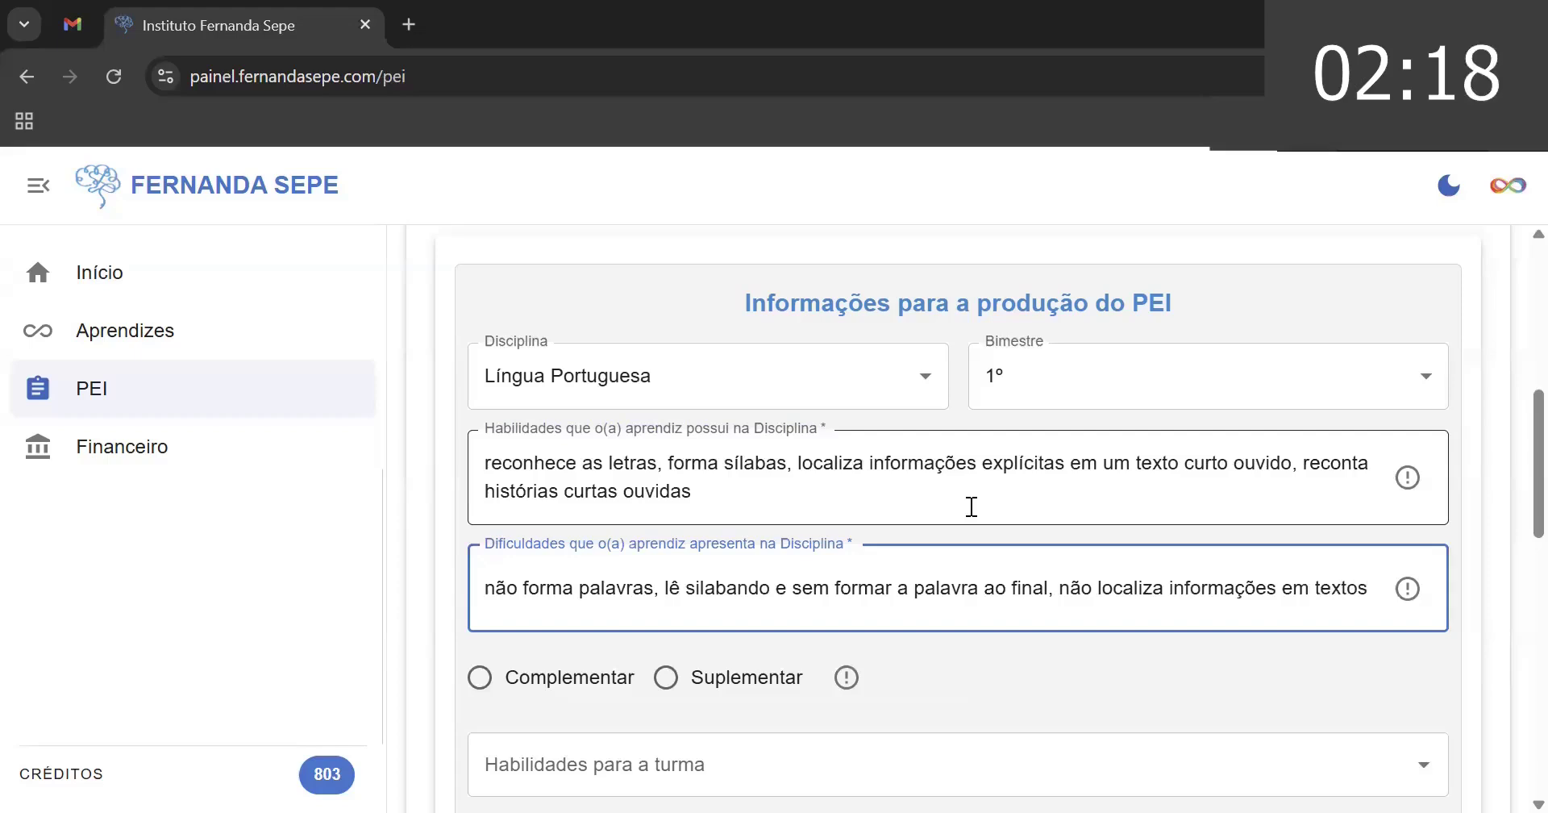
{"action": "type", "text": "com mais de 3"}
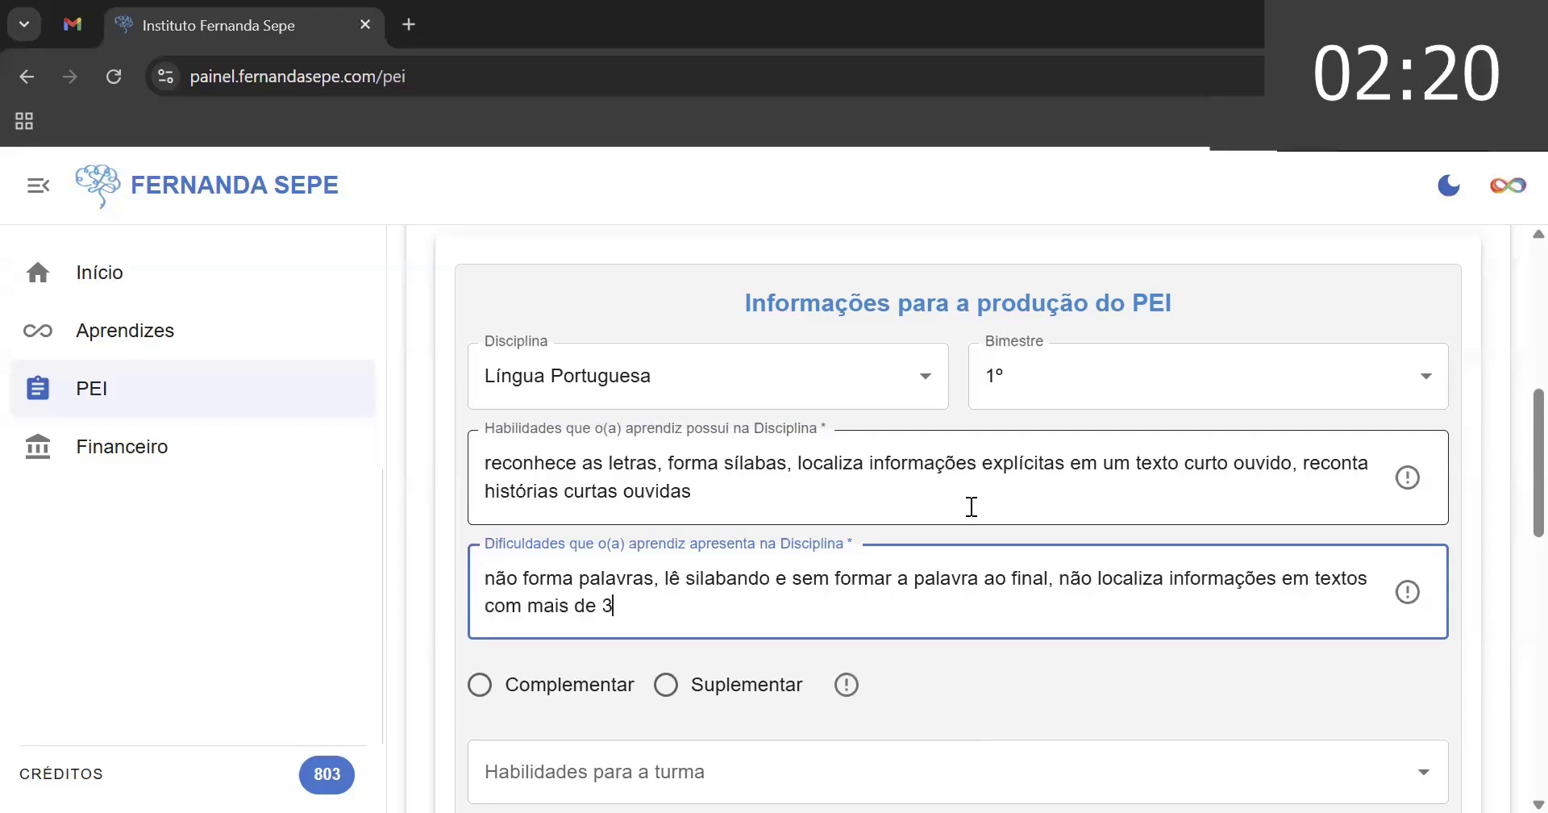
{"action": "type", "text": " parágra"}
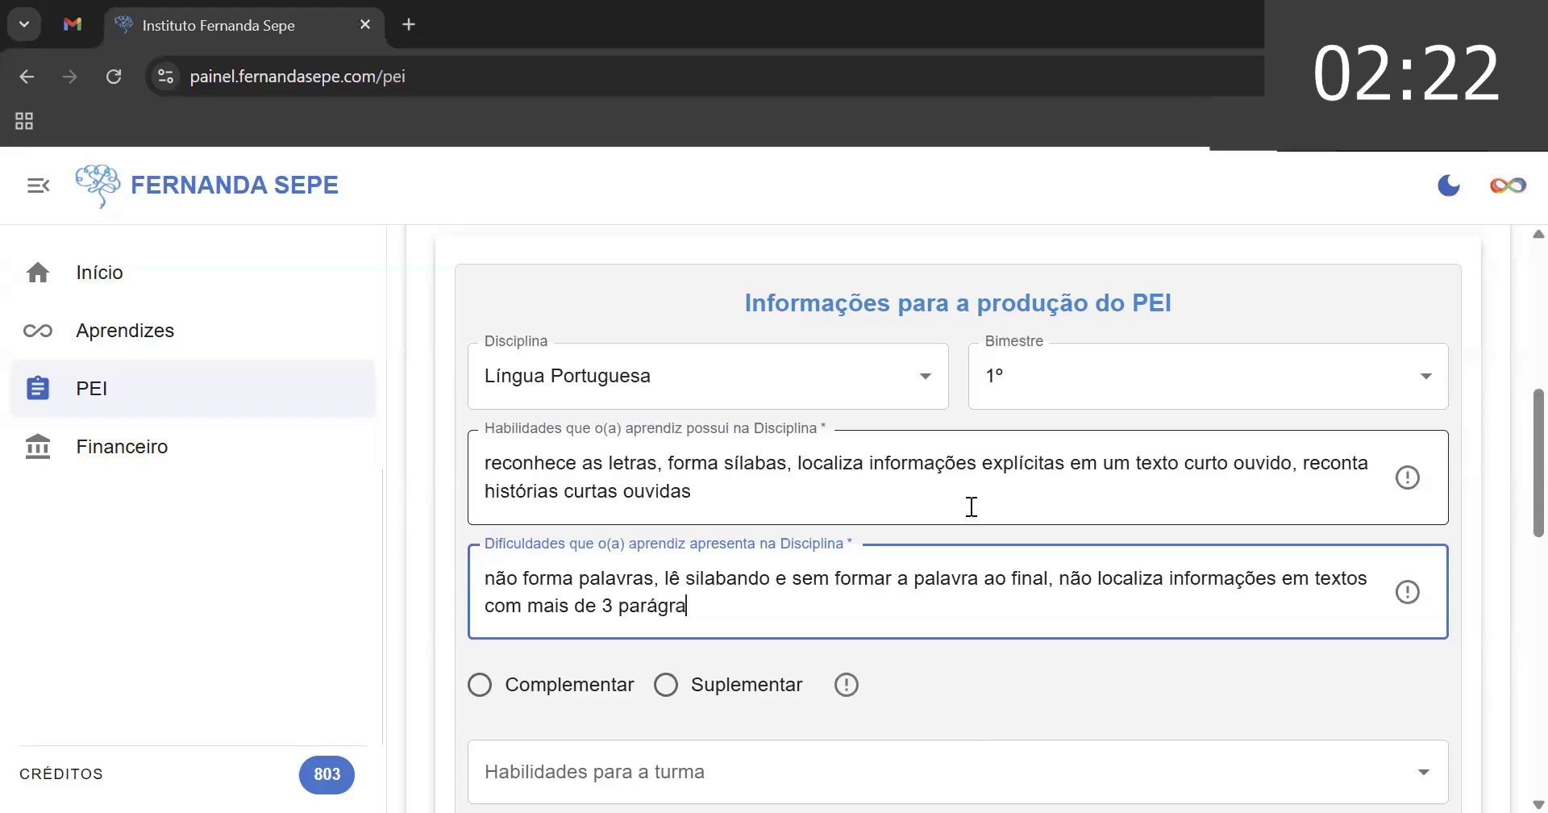
{"action": "type", "text": "fos ouvidos"}
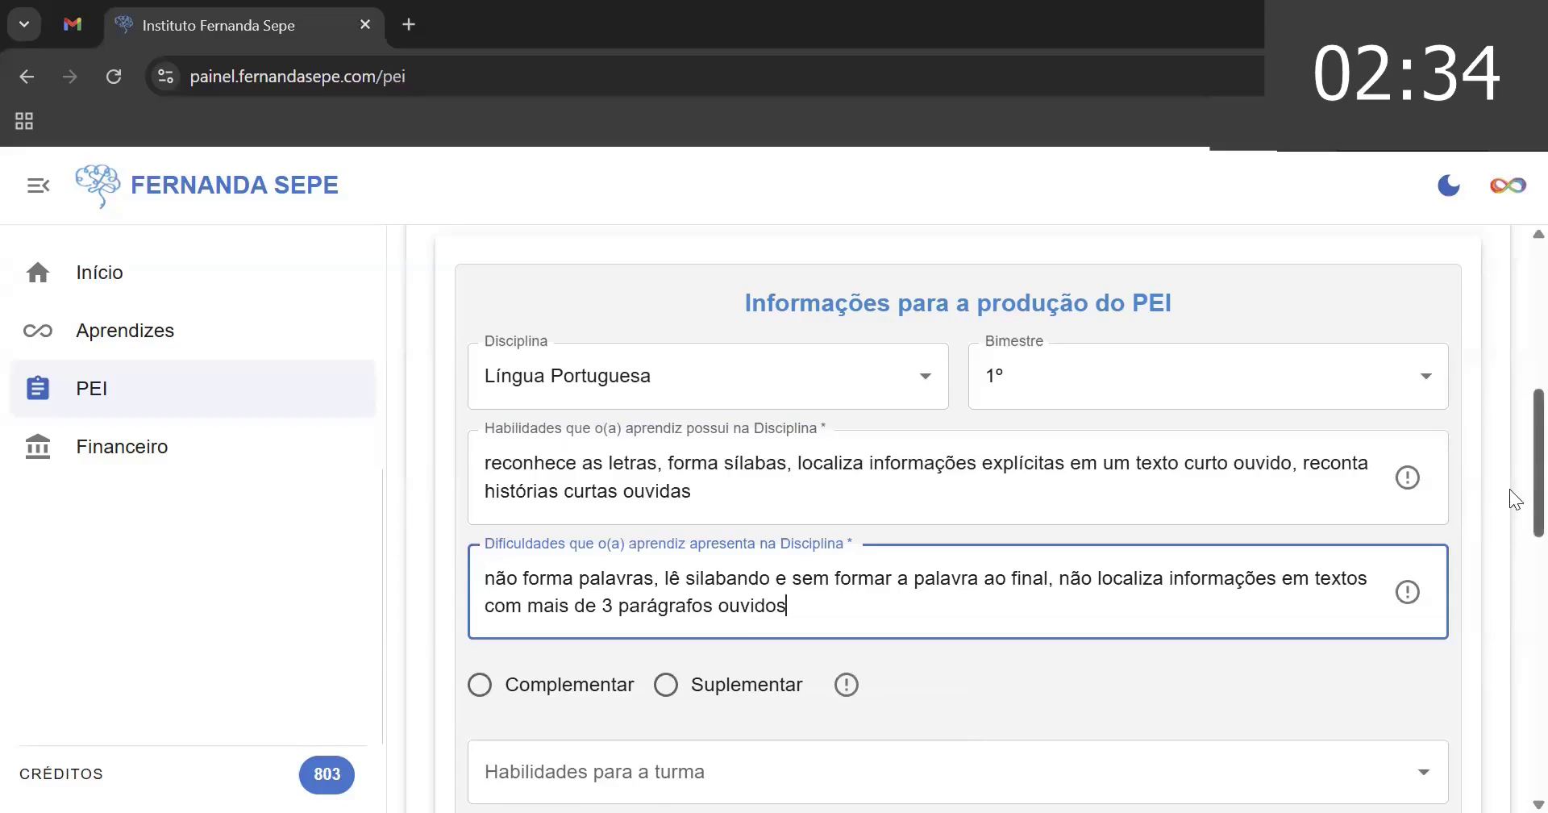
{"action": "scroll", "coordinate": [1509, 487], "scroll_direction": "up", "scroll_amount": 5}
{"action": "scroll", "coordinate": [1509, 487], "scroll_direction": "down", "scroll_amount": 5}
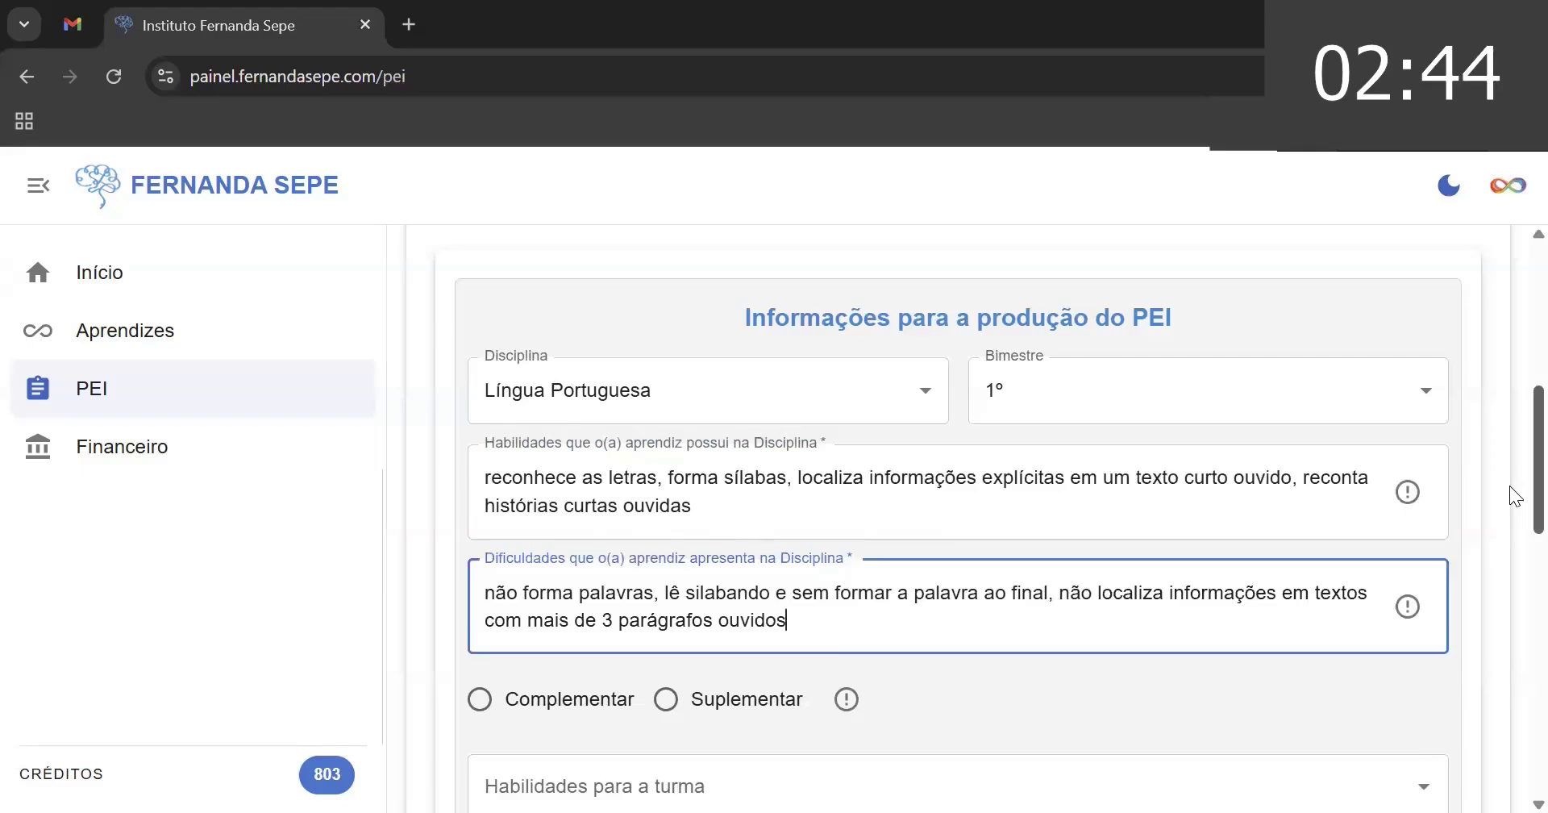
- Add 'apresenta vontade de aprender' to the learner's skills text
{"action": "left_click", "coordinate": [1229, 510]}
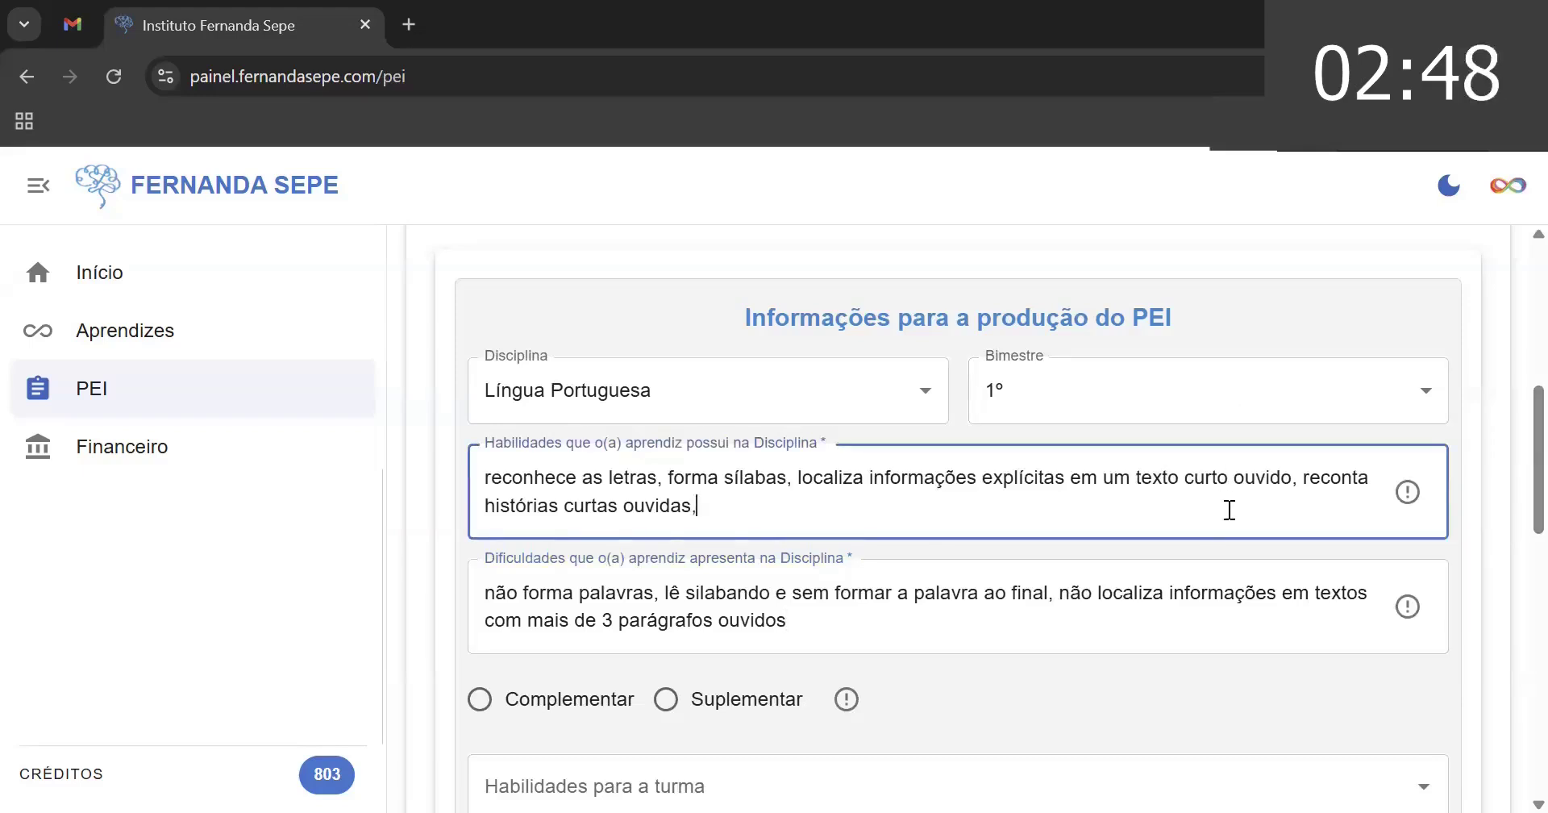
{"action": "type", "text": "apresetna"}
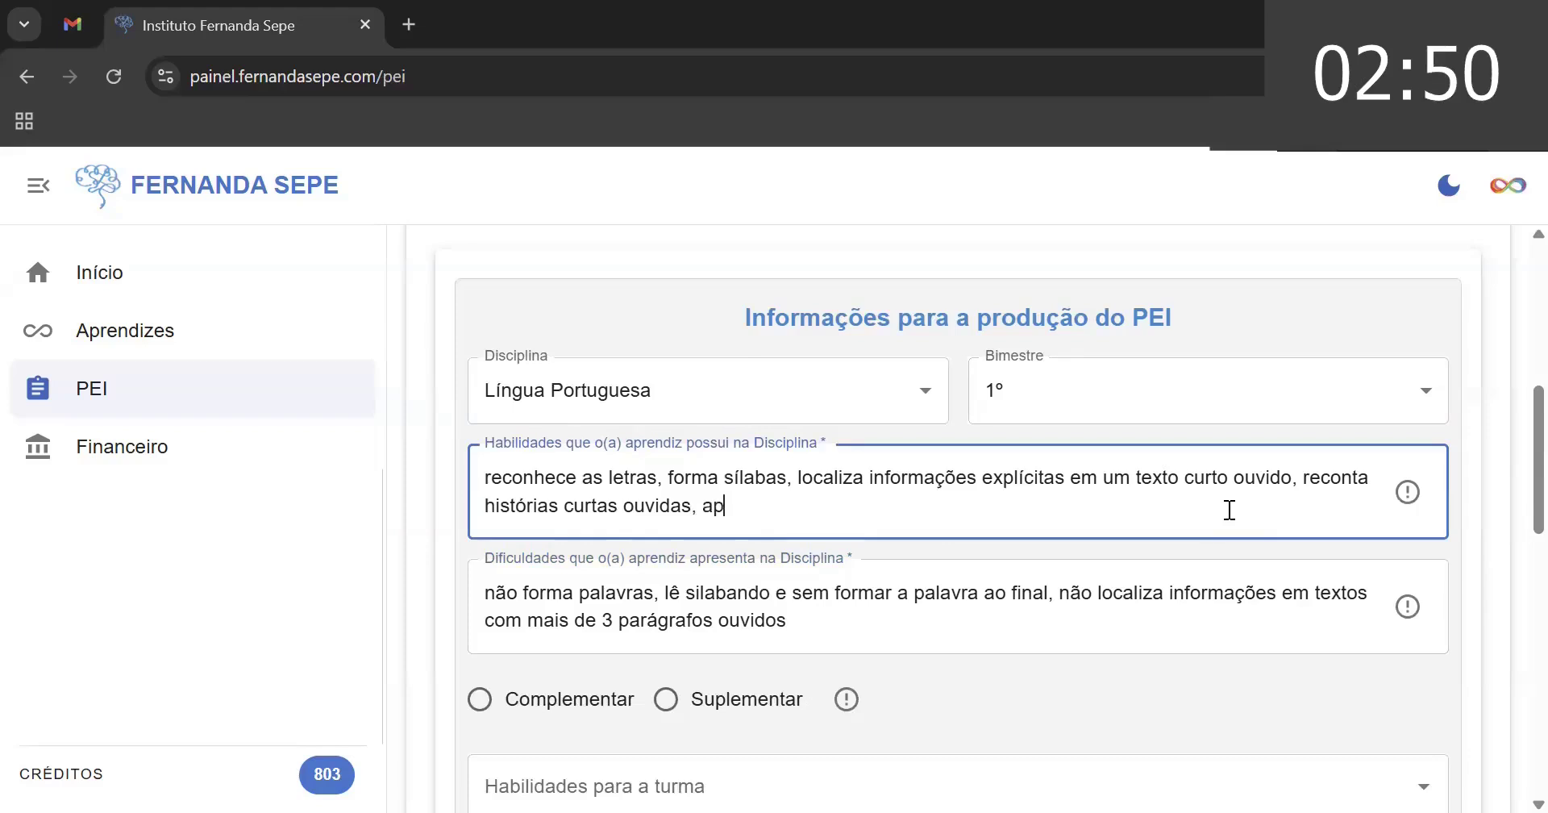
{"action": "key", "text": "BackSpace"}
{"action": "key", "text": "BackSpace"}
{"action": "key", "text": "BackSpace"}
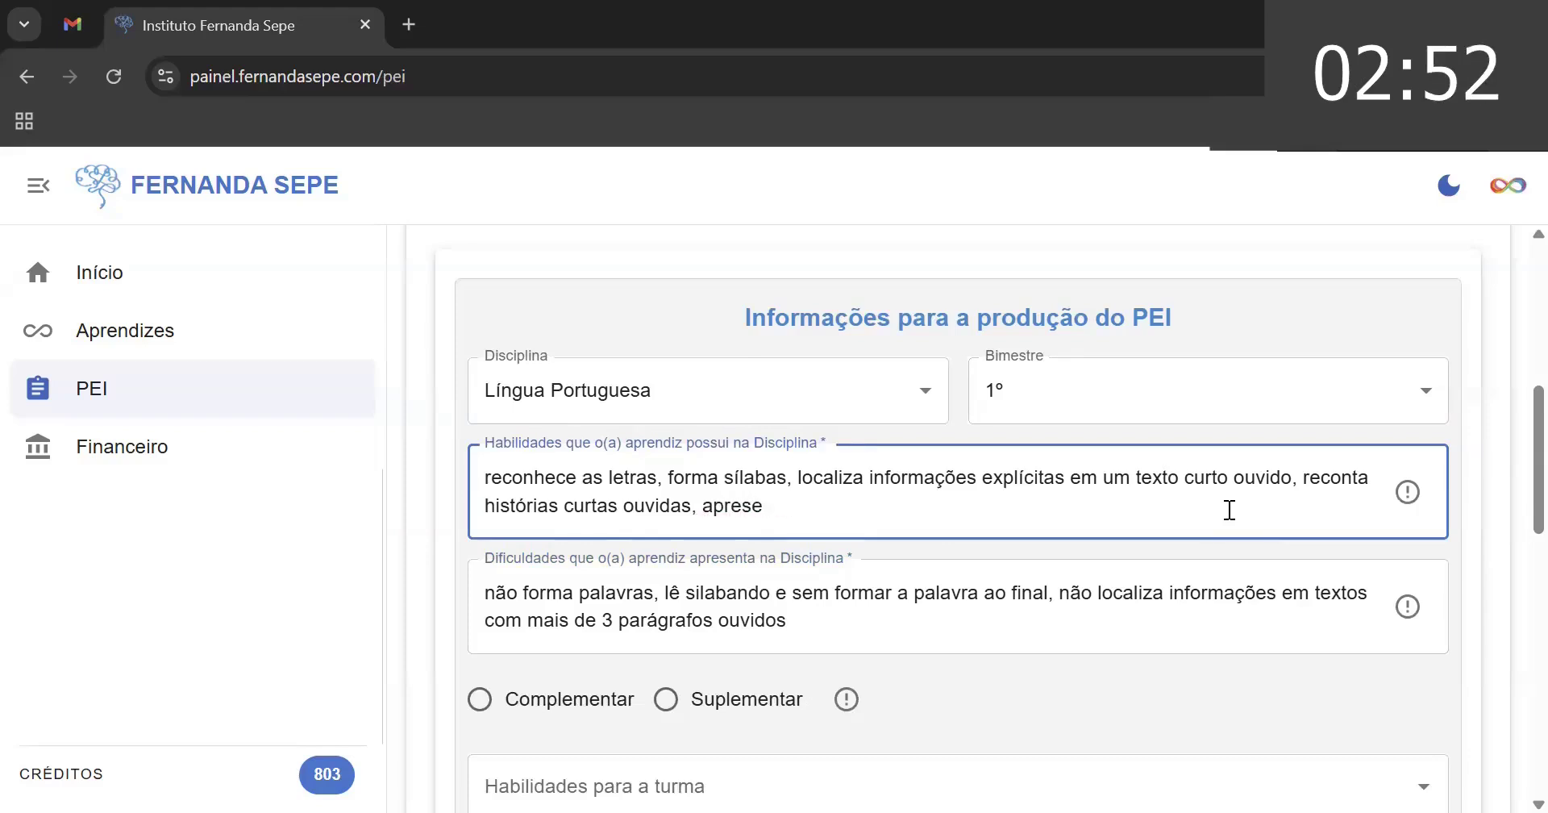
{"action": "type", "text": "nta vontade de"}
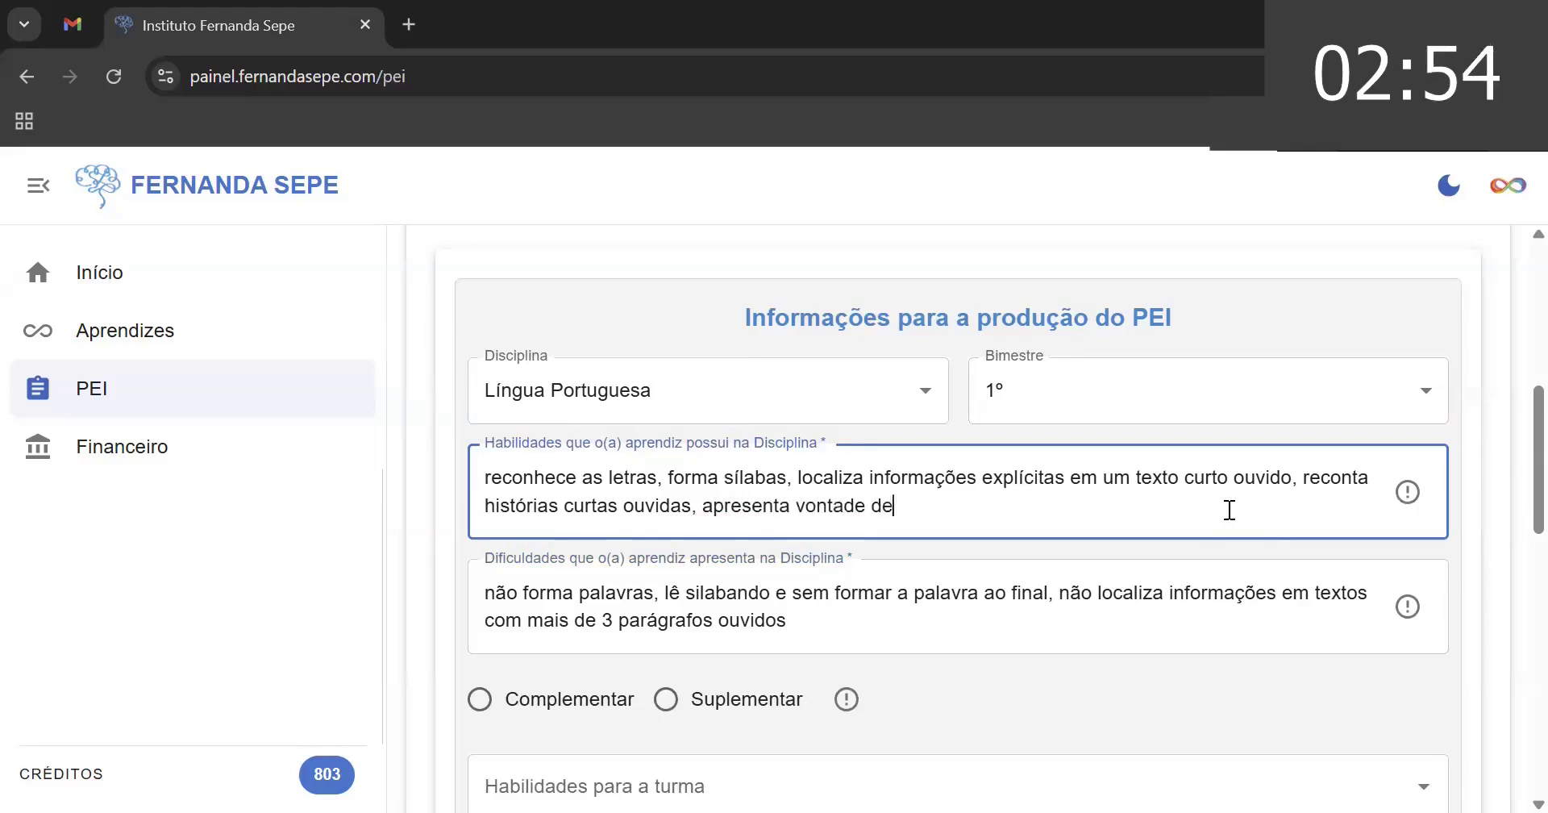
{"action": "type", "text": " aprender"}
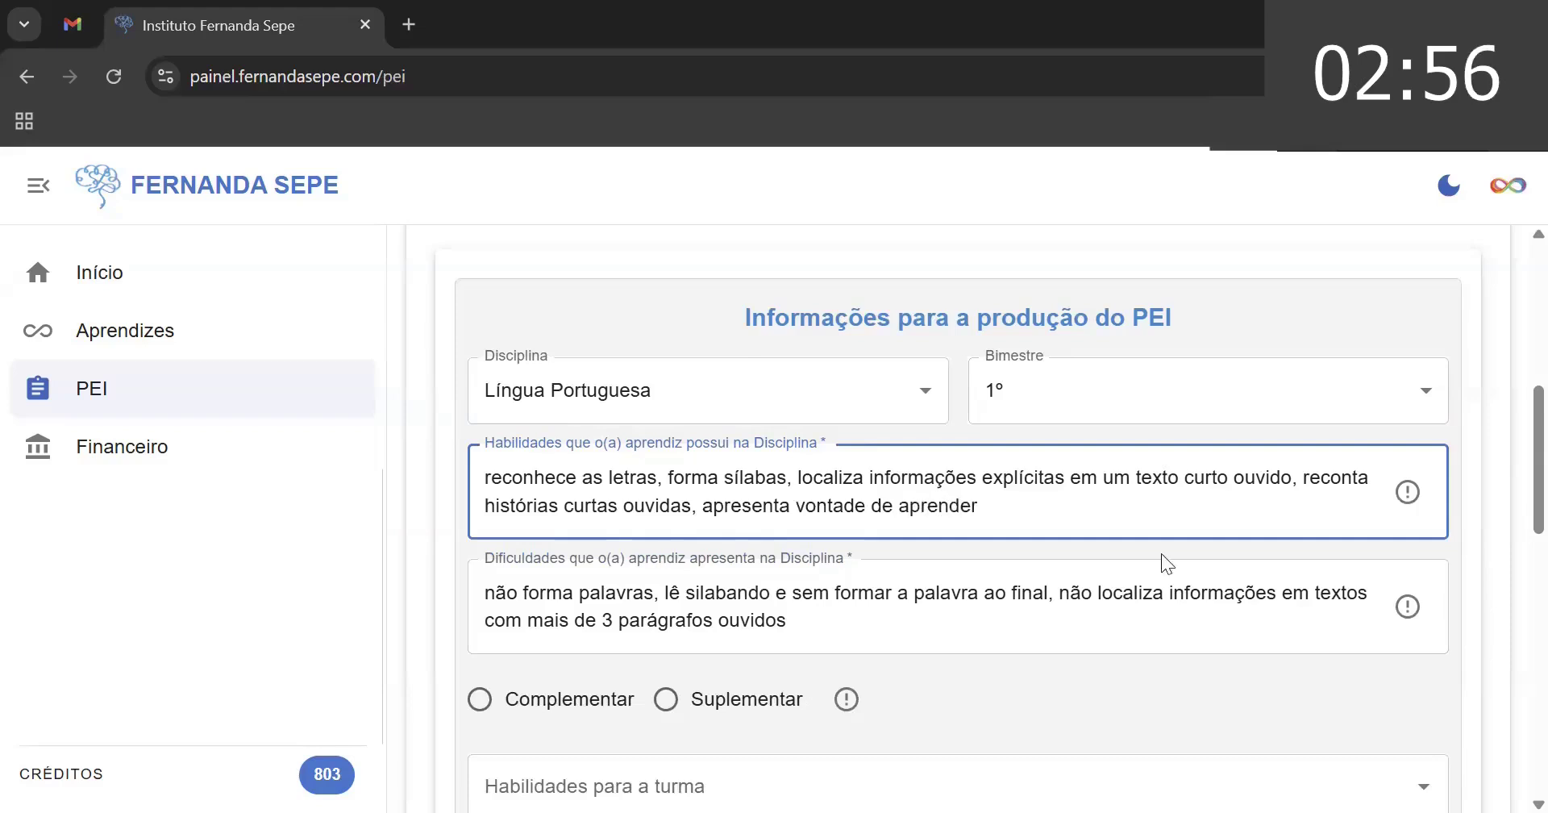
- Note difficulty with pencil grip and making simple records, even in drawing, in the difficulties field
{"action": "left_click", "coordinate": [1177, 625]}
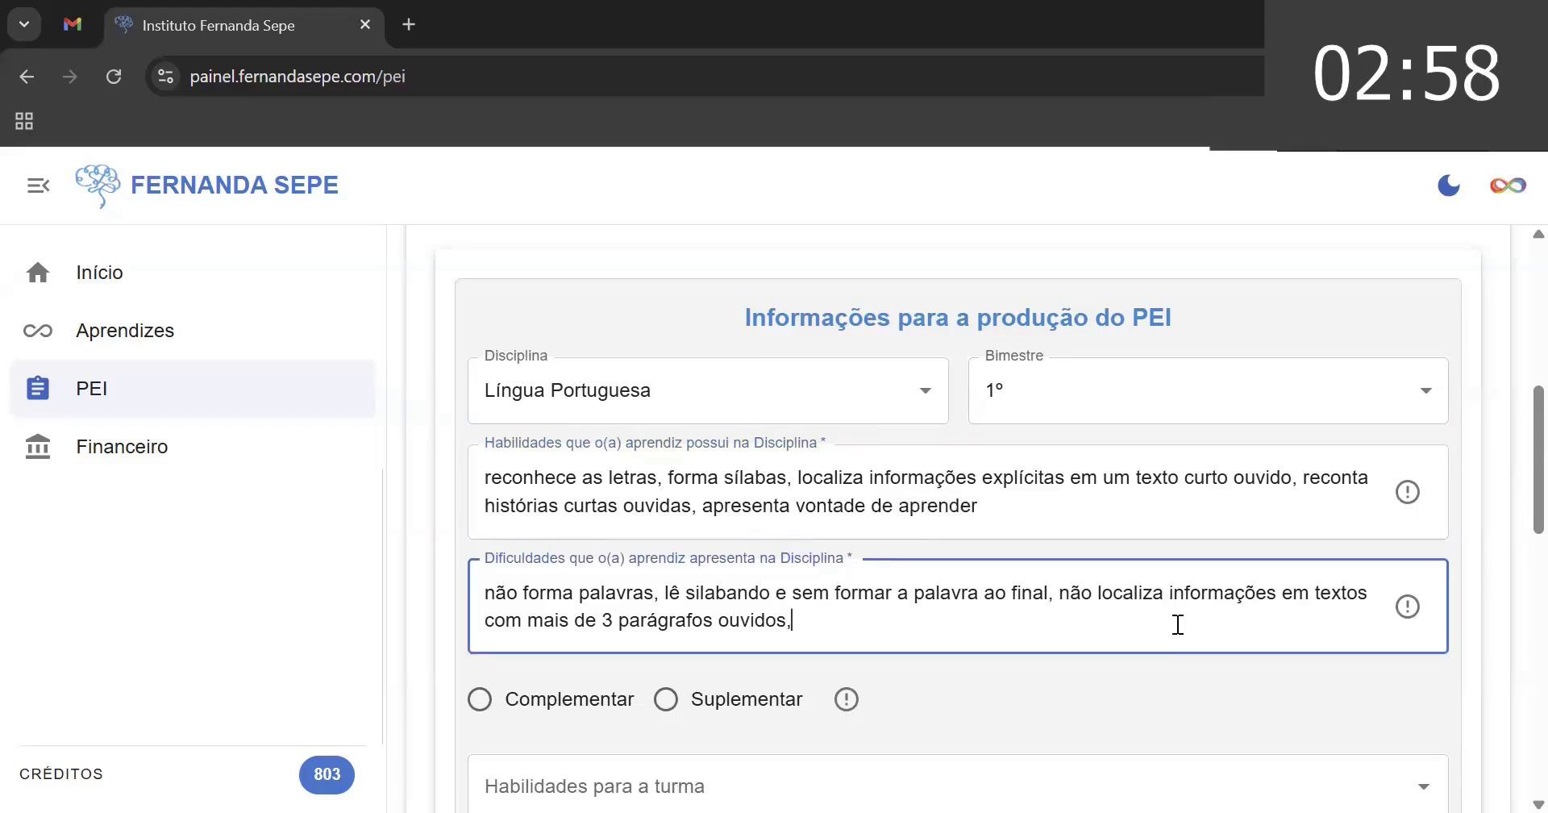
{"action": "type", "text": "dificuldade"}
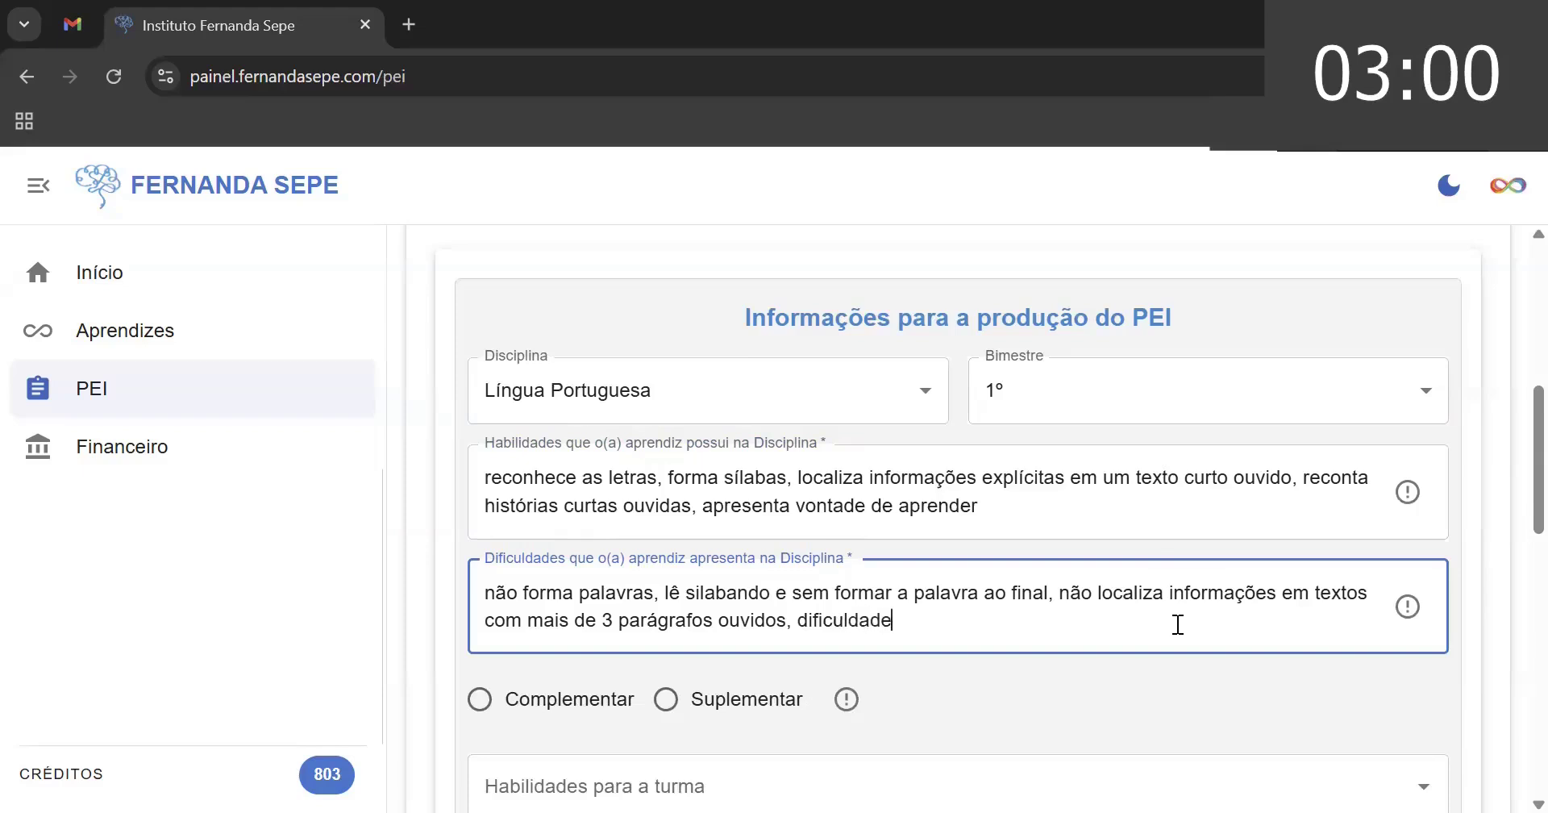
{"action": "type", "text": " na pega do l"}
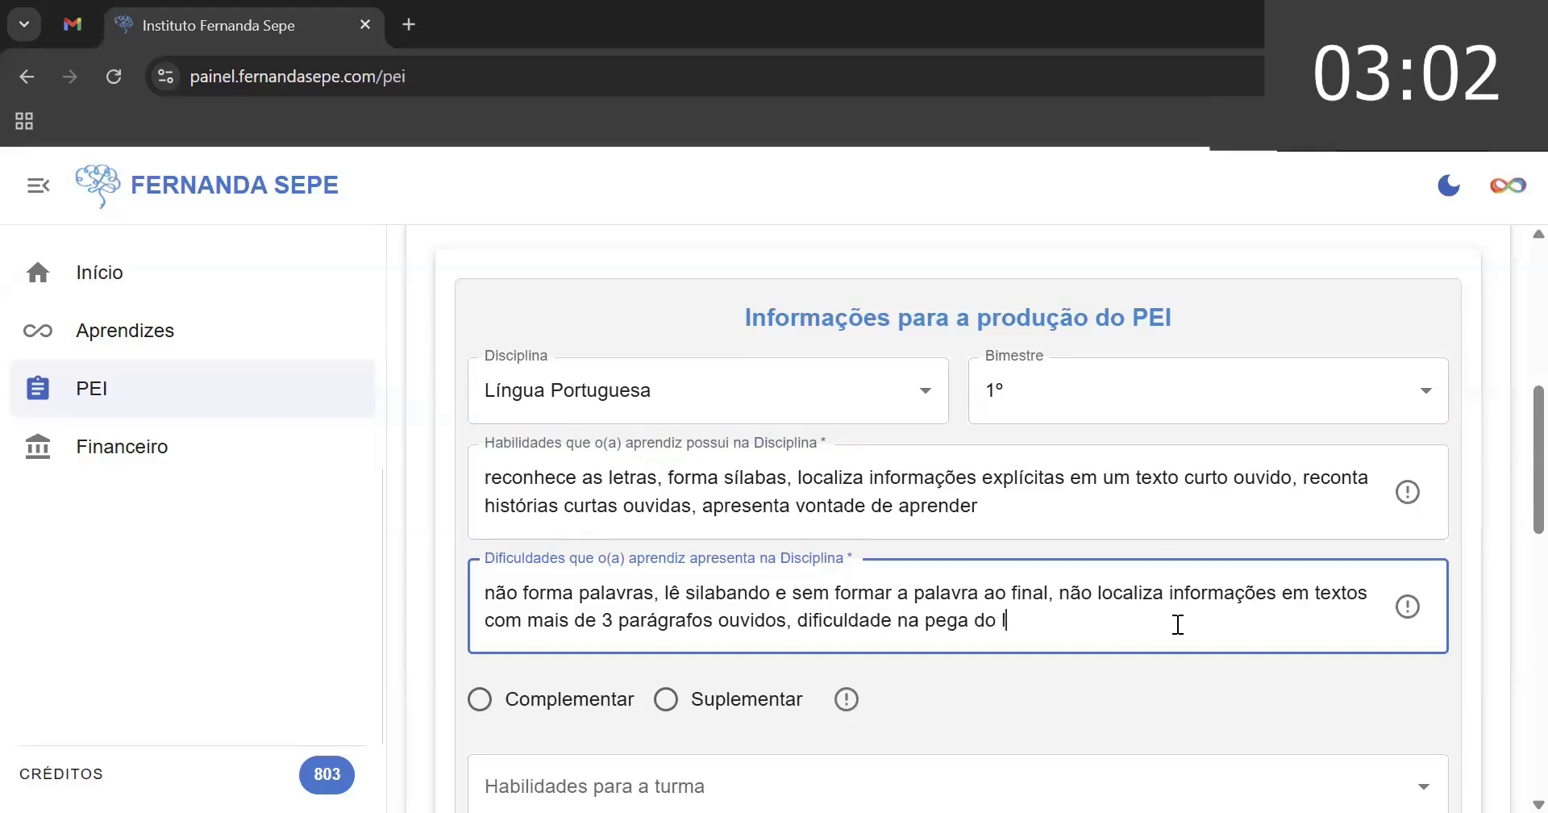
{"action": "type", "text": "ápis "}
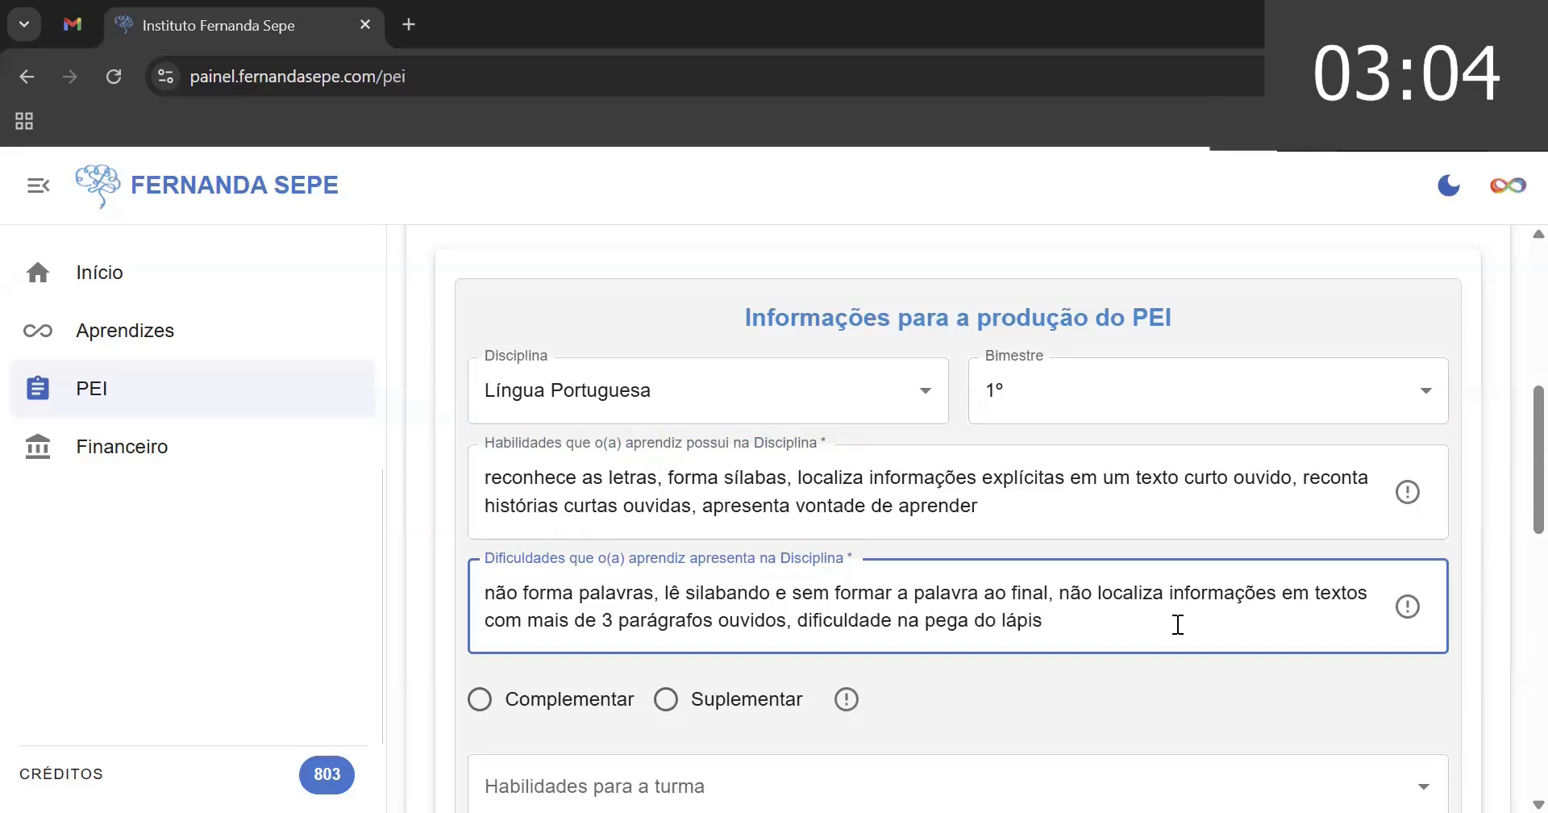
{"action": "type", "text": "e em realiz"}
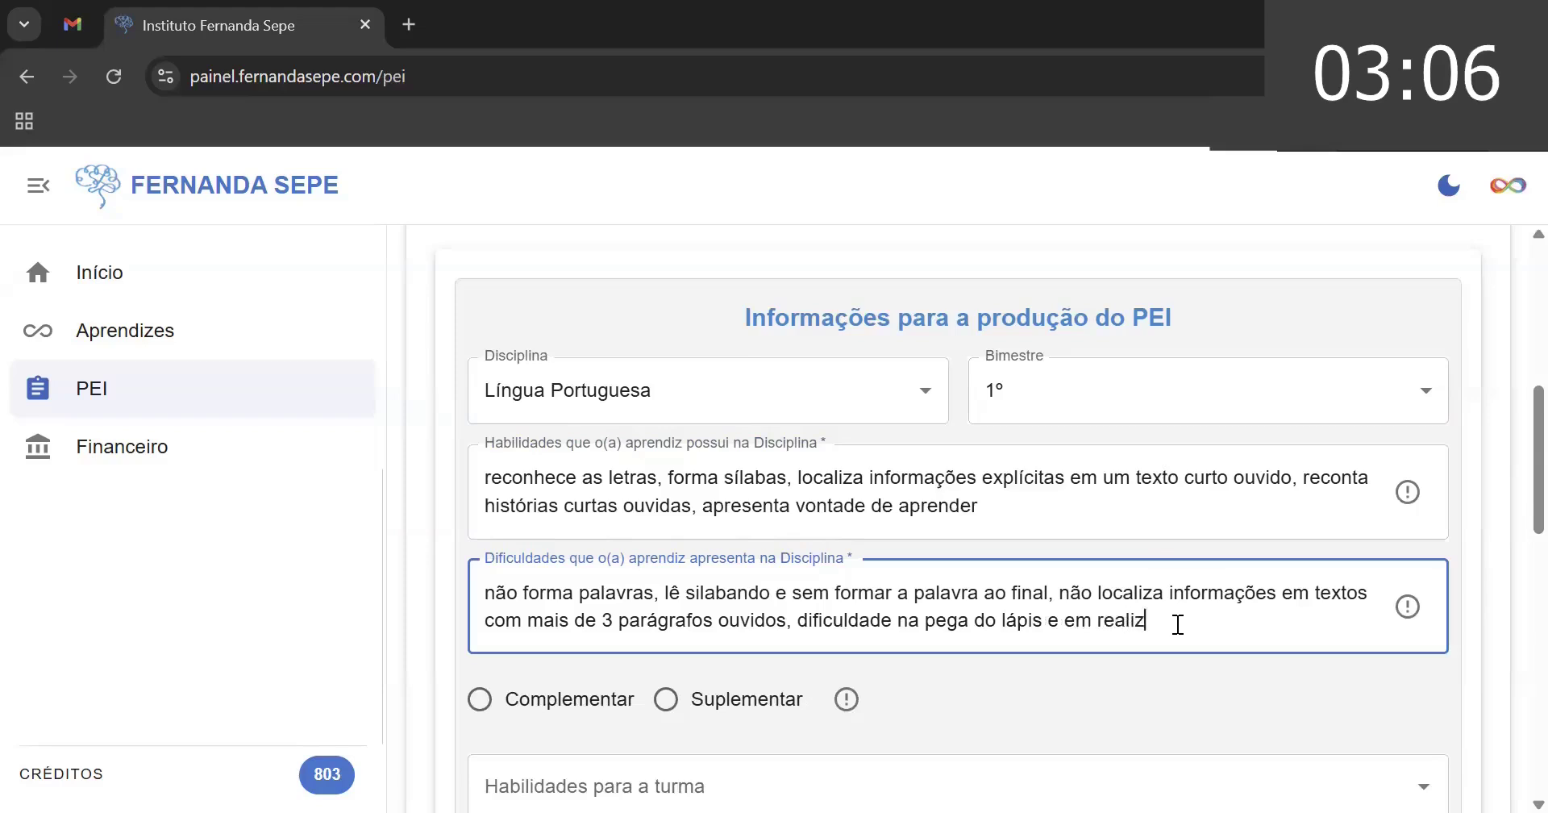
{"action": "type", "text": "ar registros "}
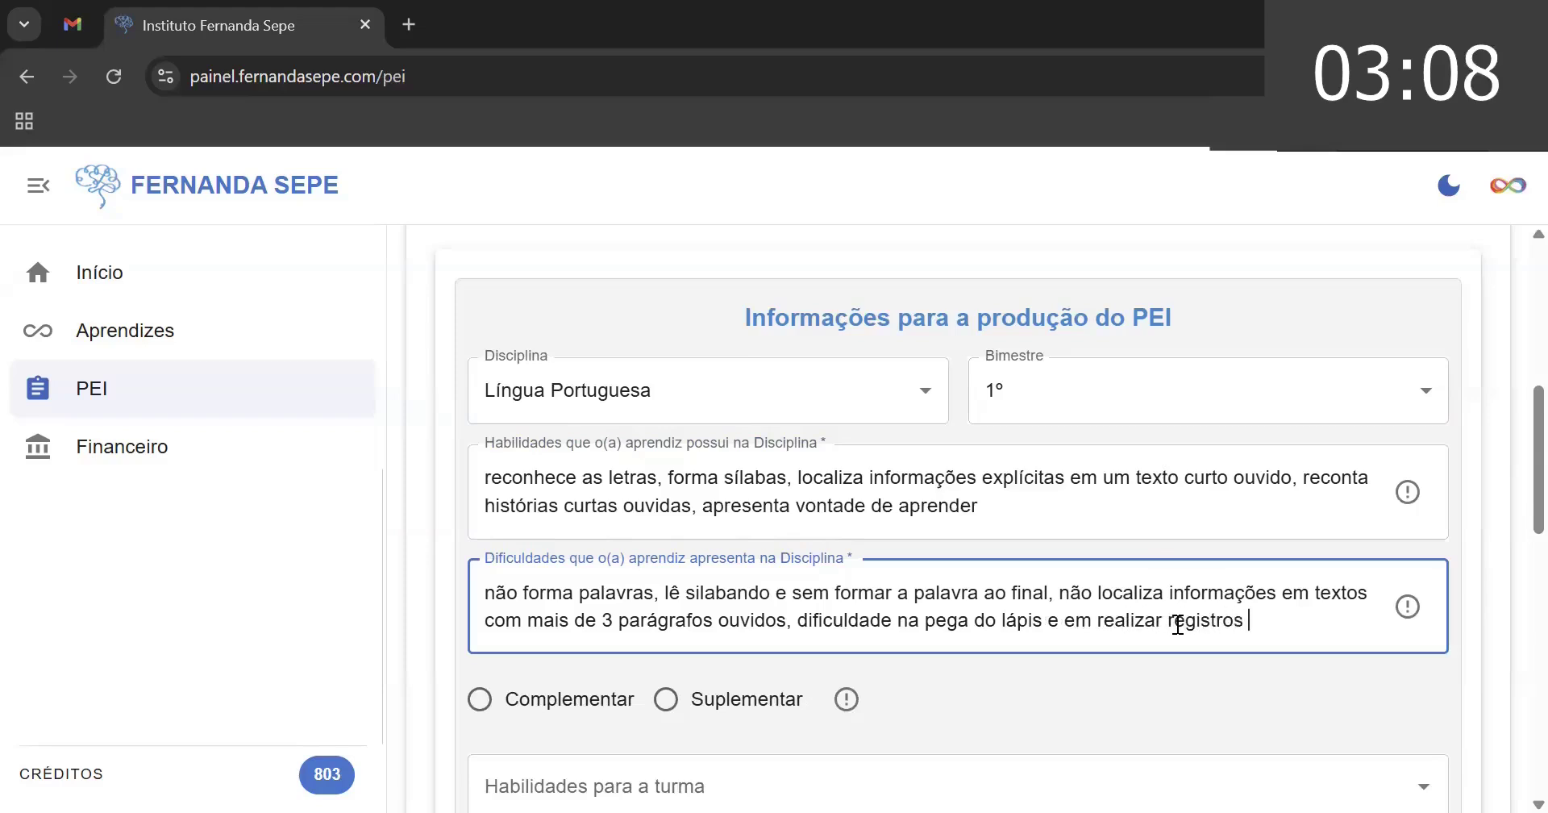
{"action": "type", "text": "simples"}
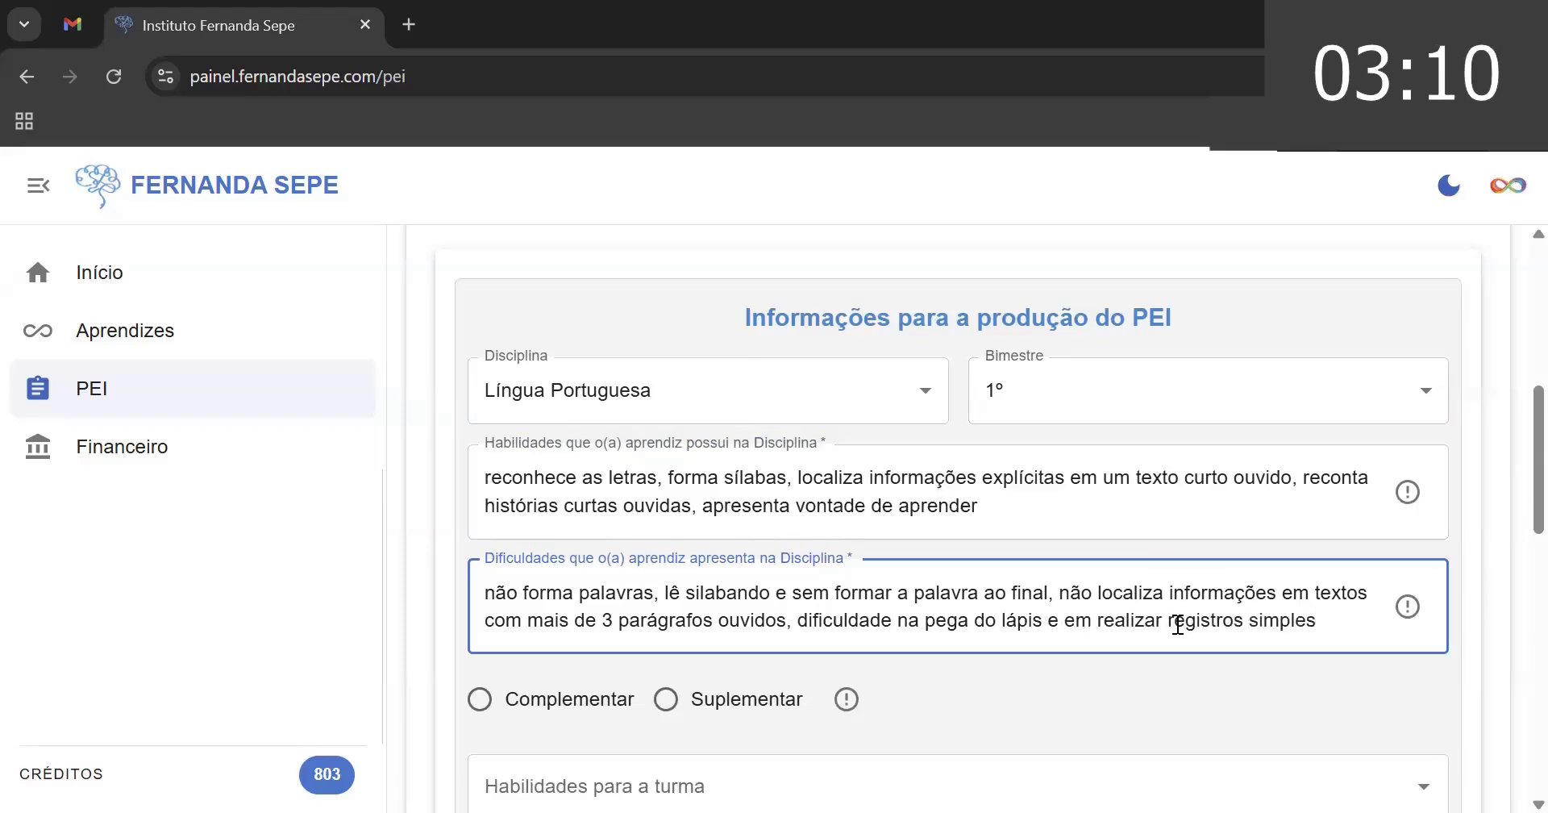
{"action": "type", "text": ", mesmo que em "}
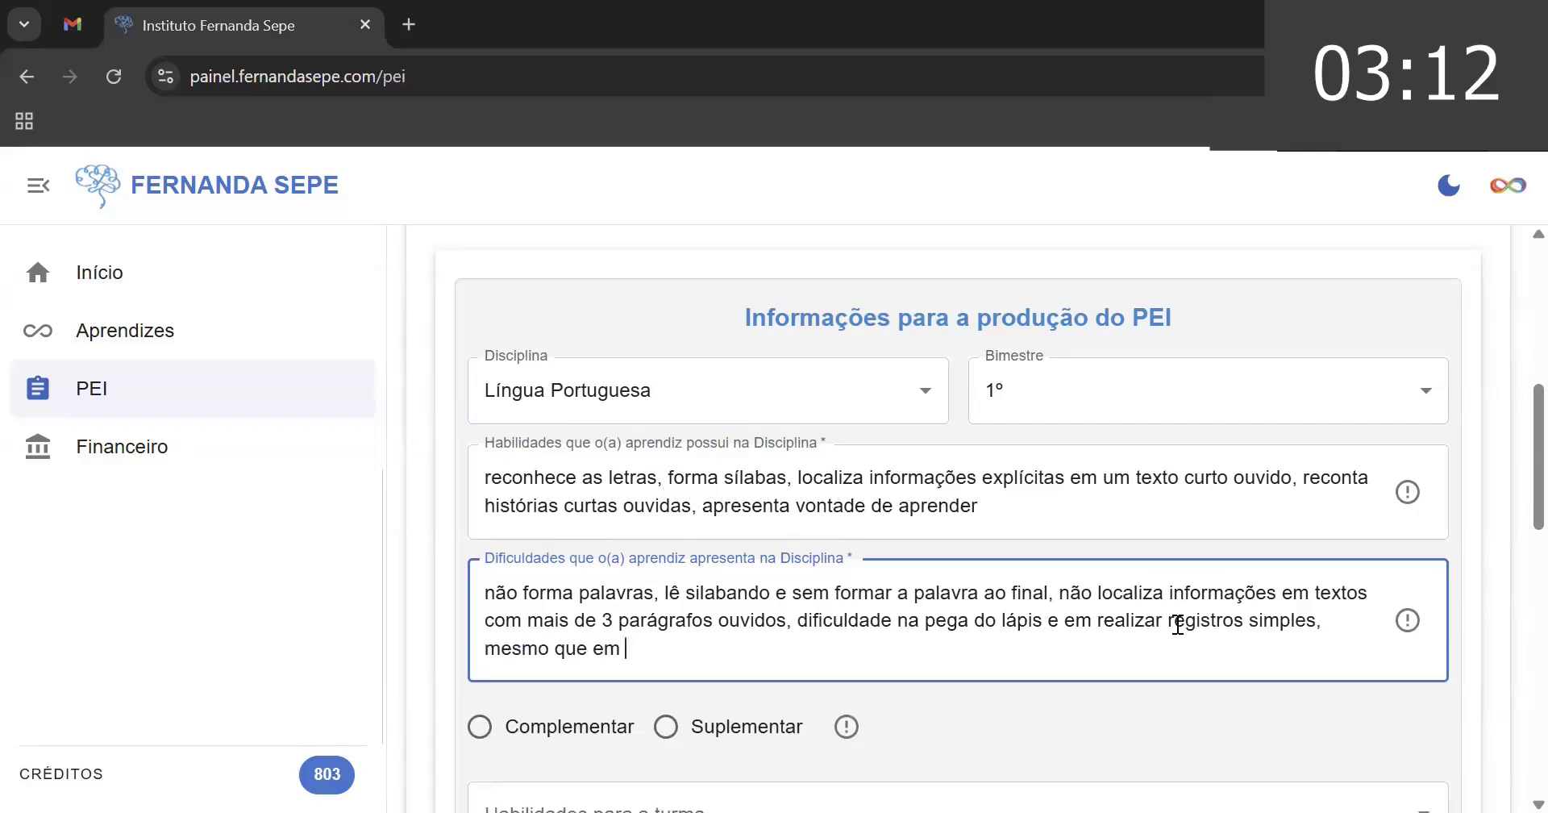
{"action": "type", "text": "ds"}
{"action": "type", "text": "senho"}
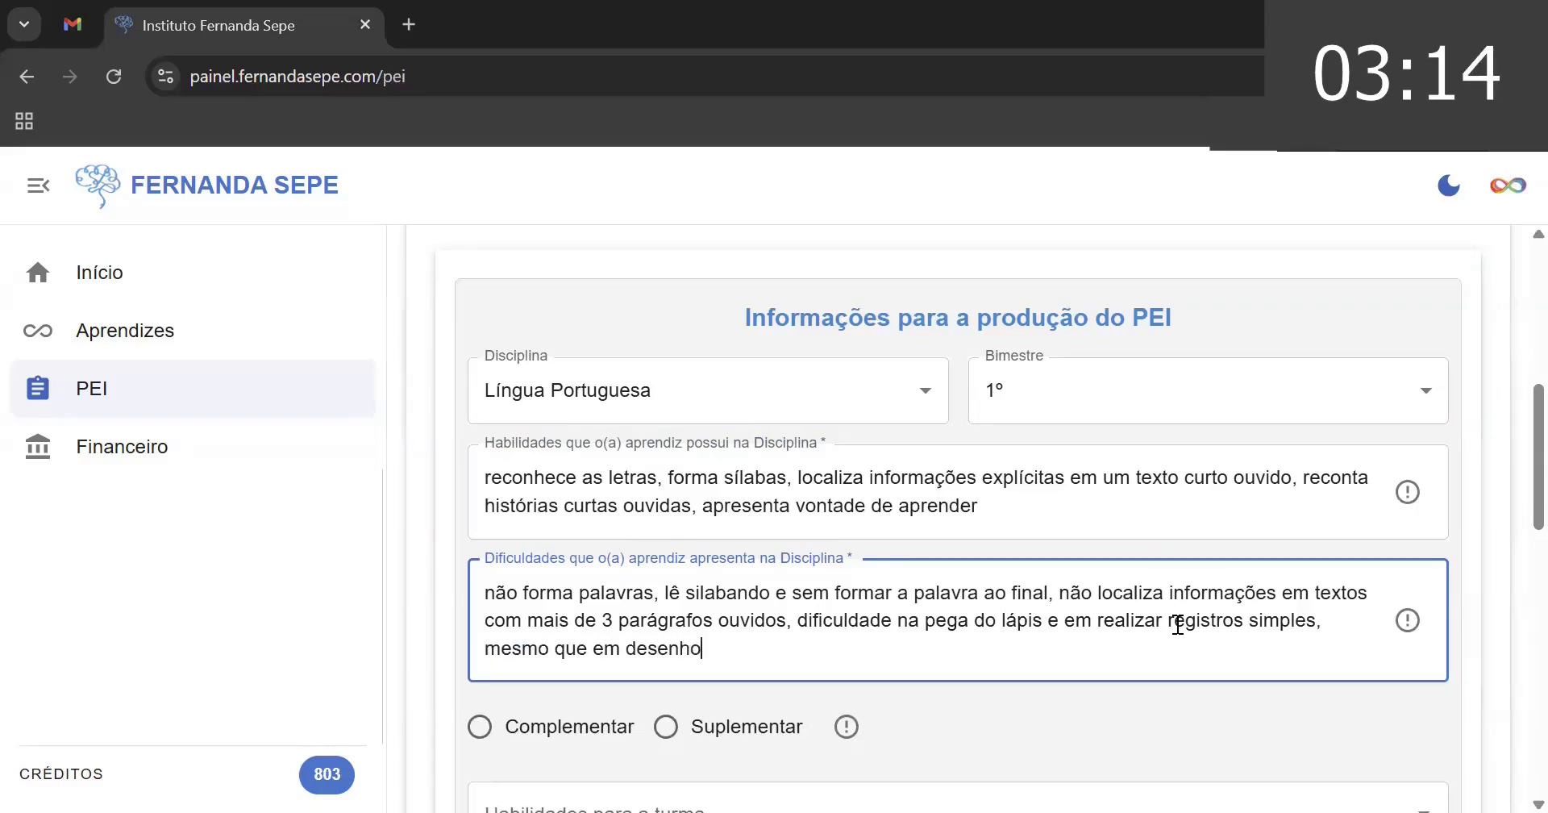
{"action": "scroll", "coordinate": [1510, 542], "scroll_direction": "down", "scroll_amount": 5}
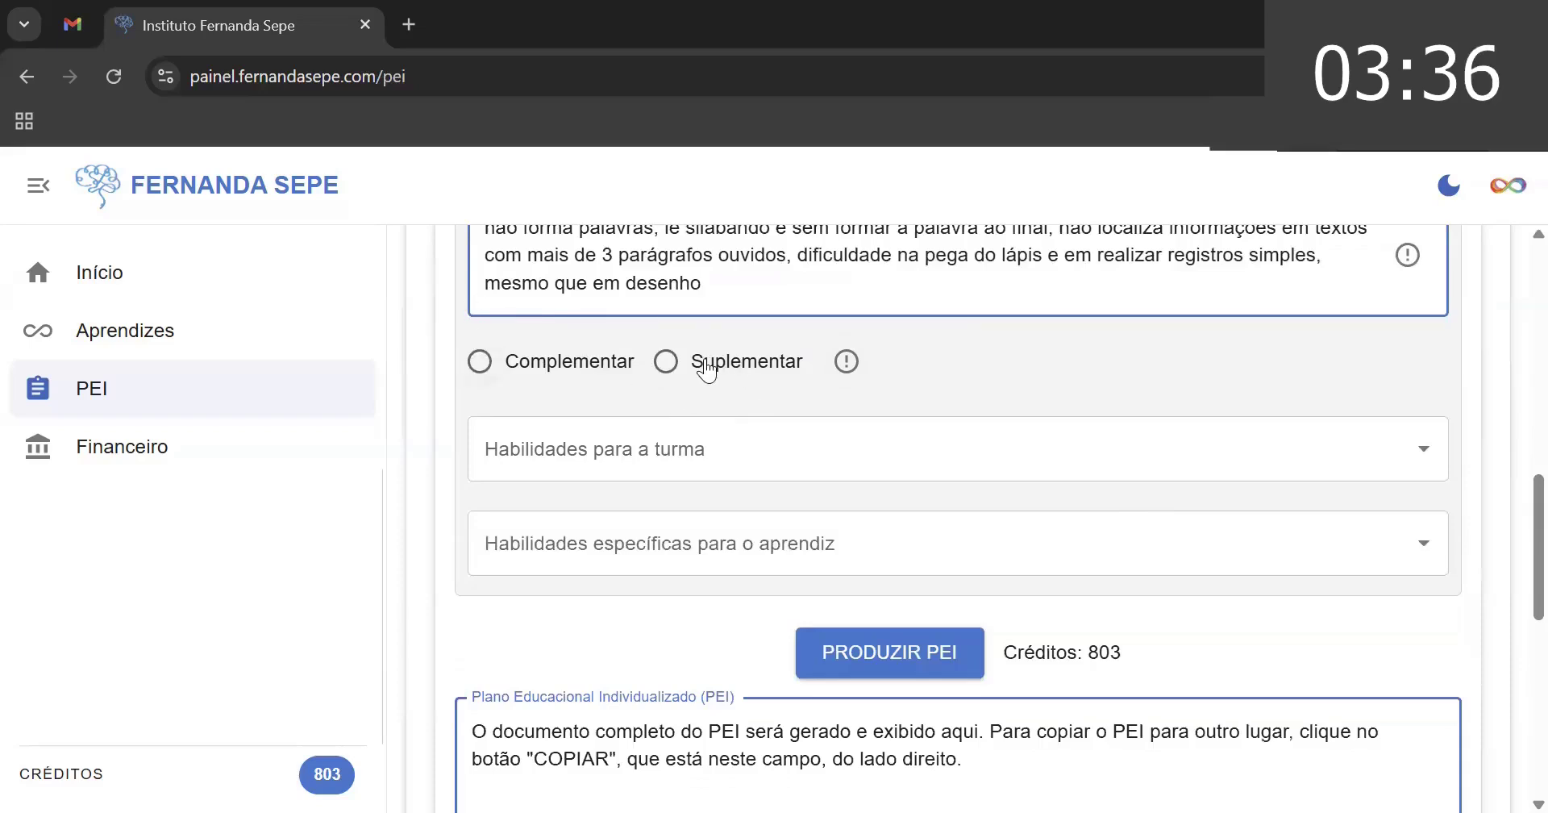
- Mark Complementar as the PEI type below the difficulties field
{"action": "left_click", "coordinate": [481, 362]}
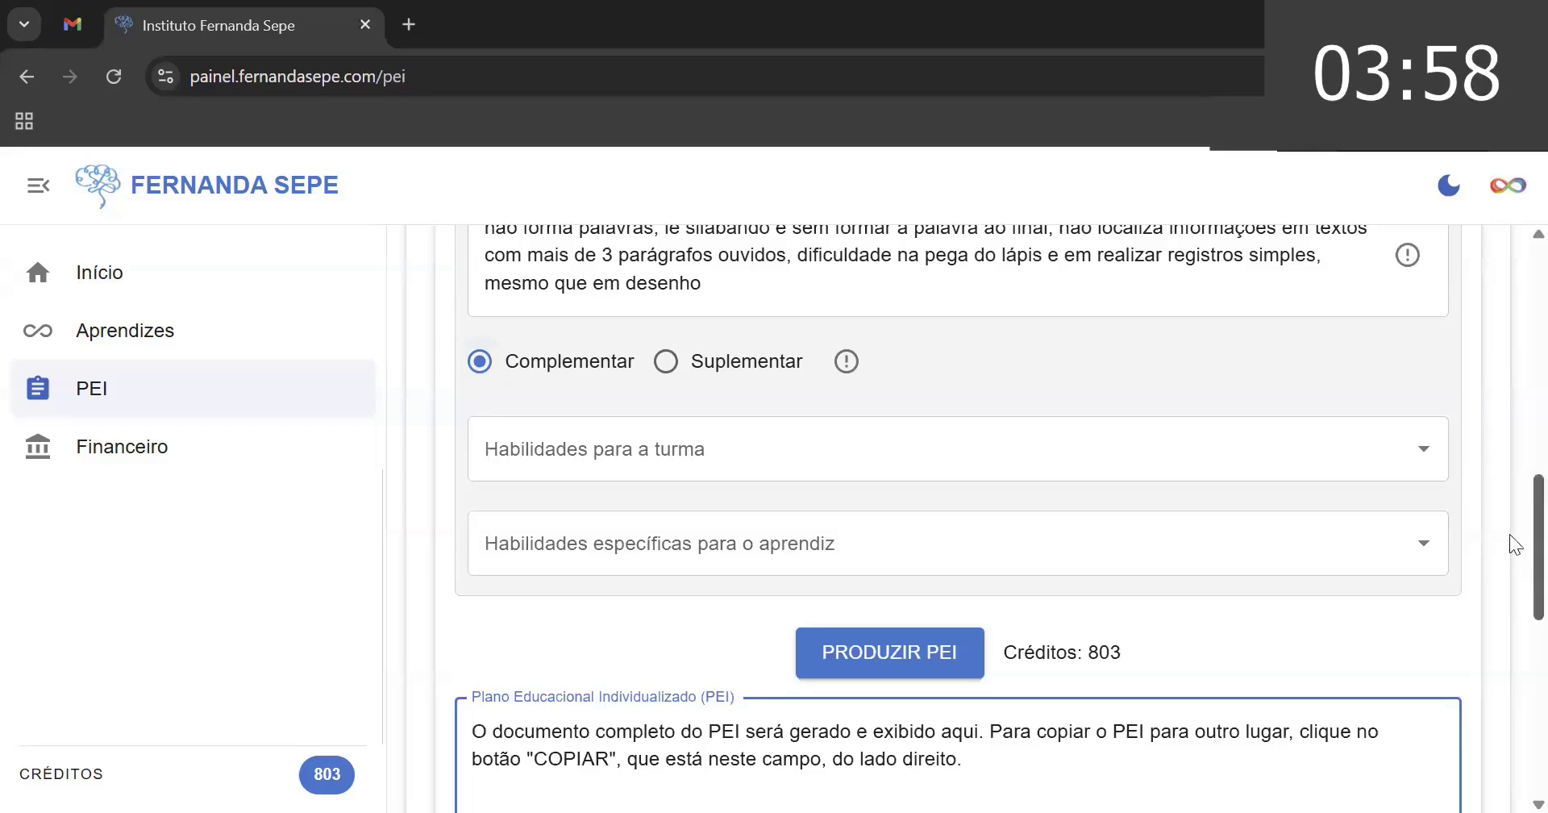
{"action": "scroll", "coordinate": [1509, 534], "scroll_direction": "up", "scroll_amount": 10}
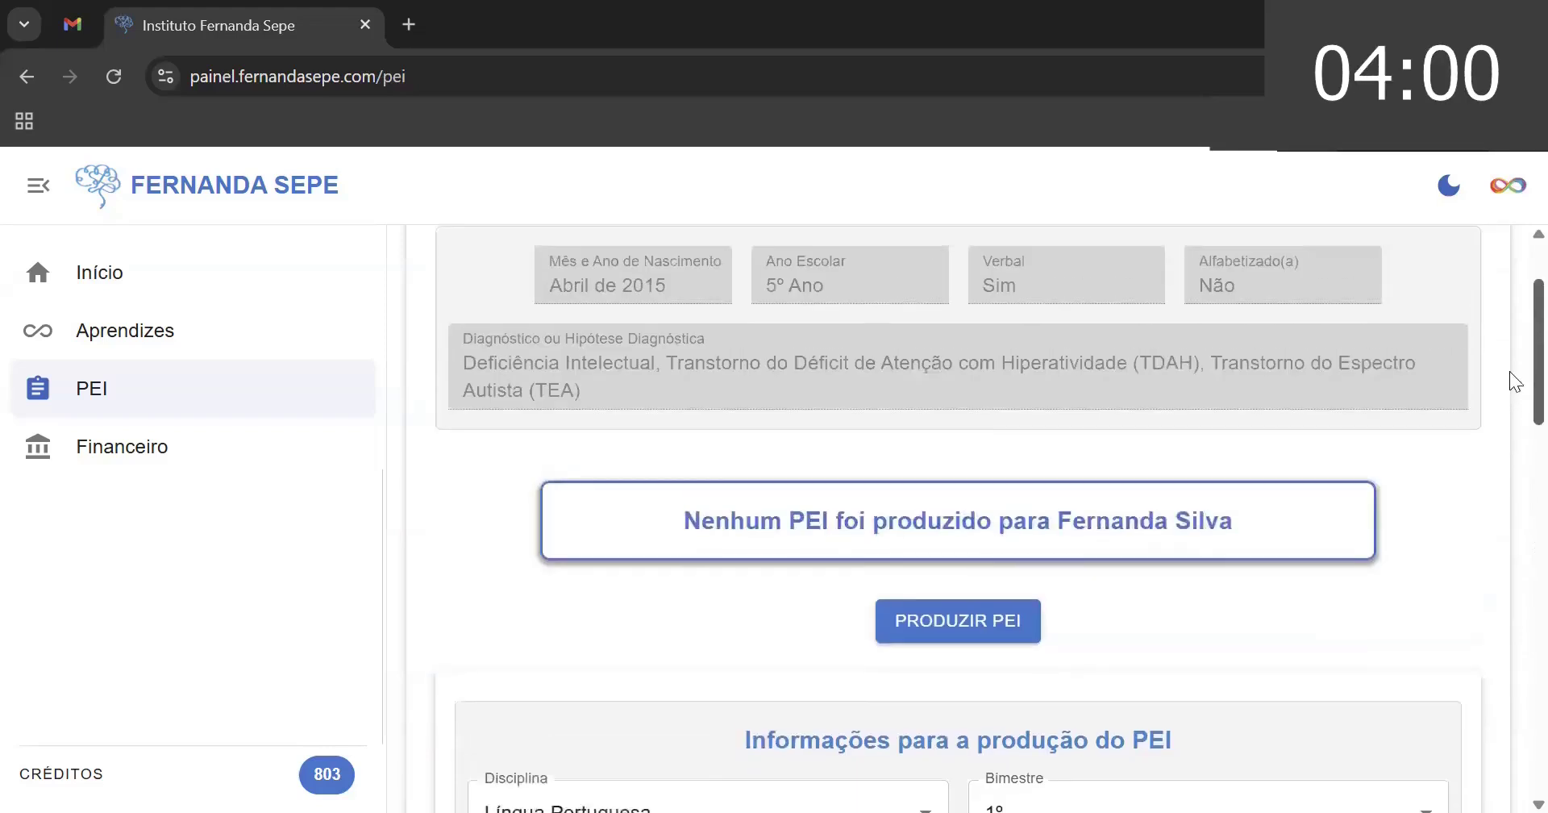
{"action": "scroll", "coordinate": [1510, 363], "scroll_direction": "up", "scroll_amount": 1}
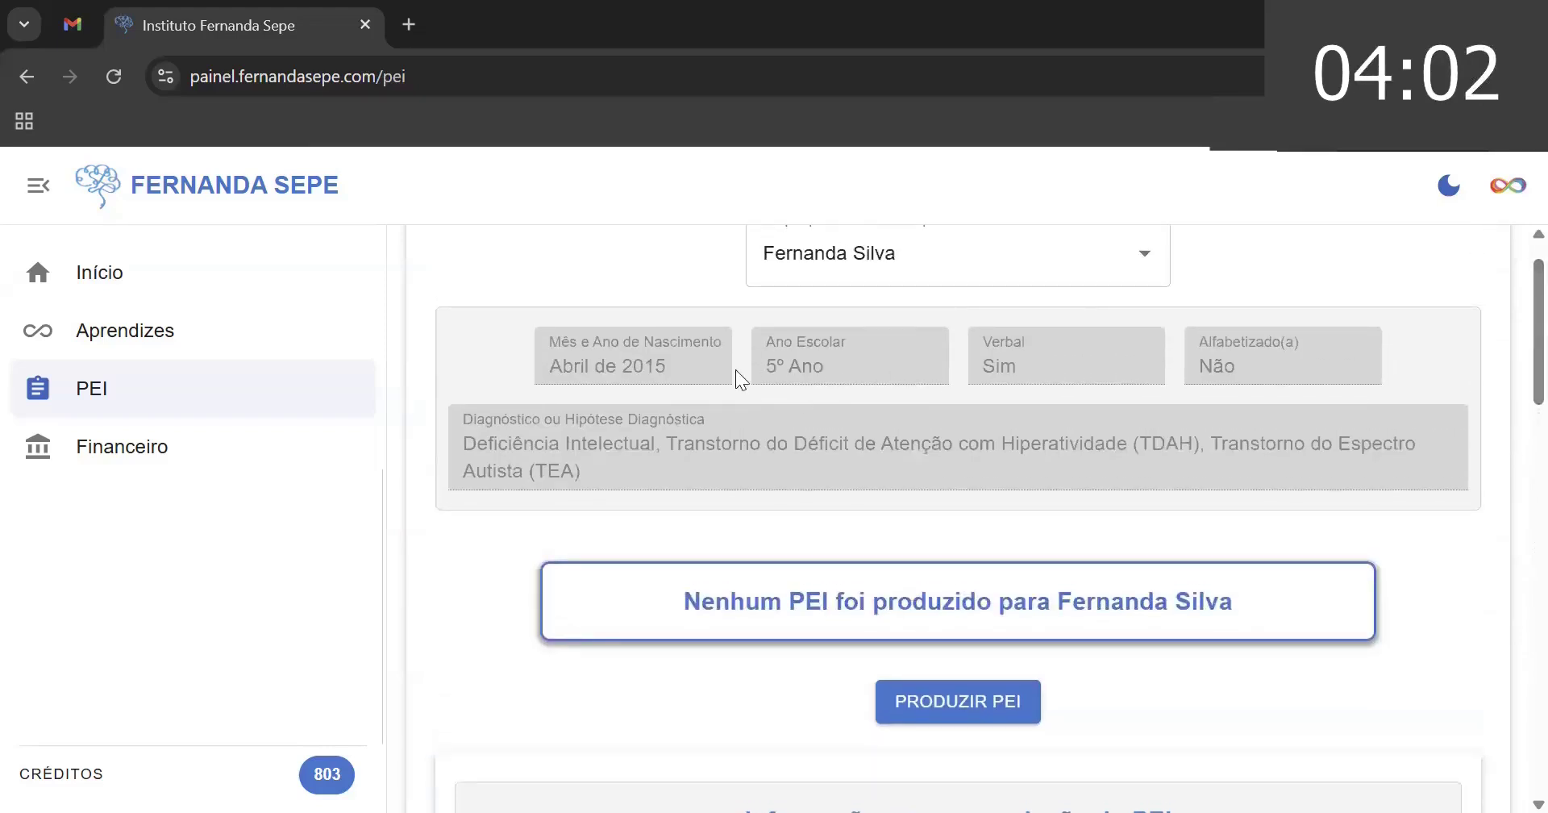
{"action": "scroll", "coordinate": [1509, 323], "scroll_direction": "down", "scroll_amount": 10}
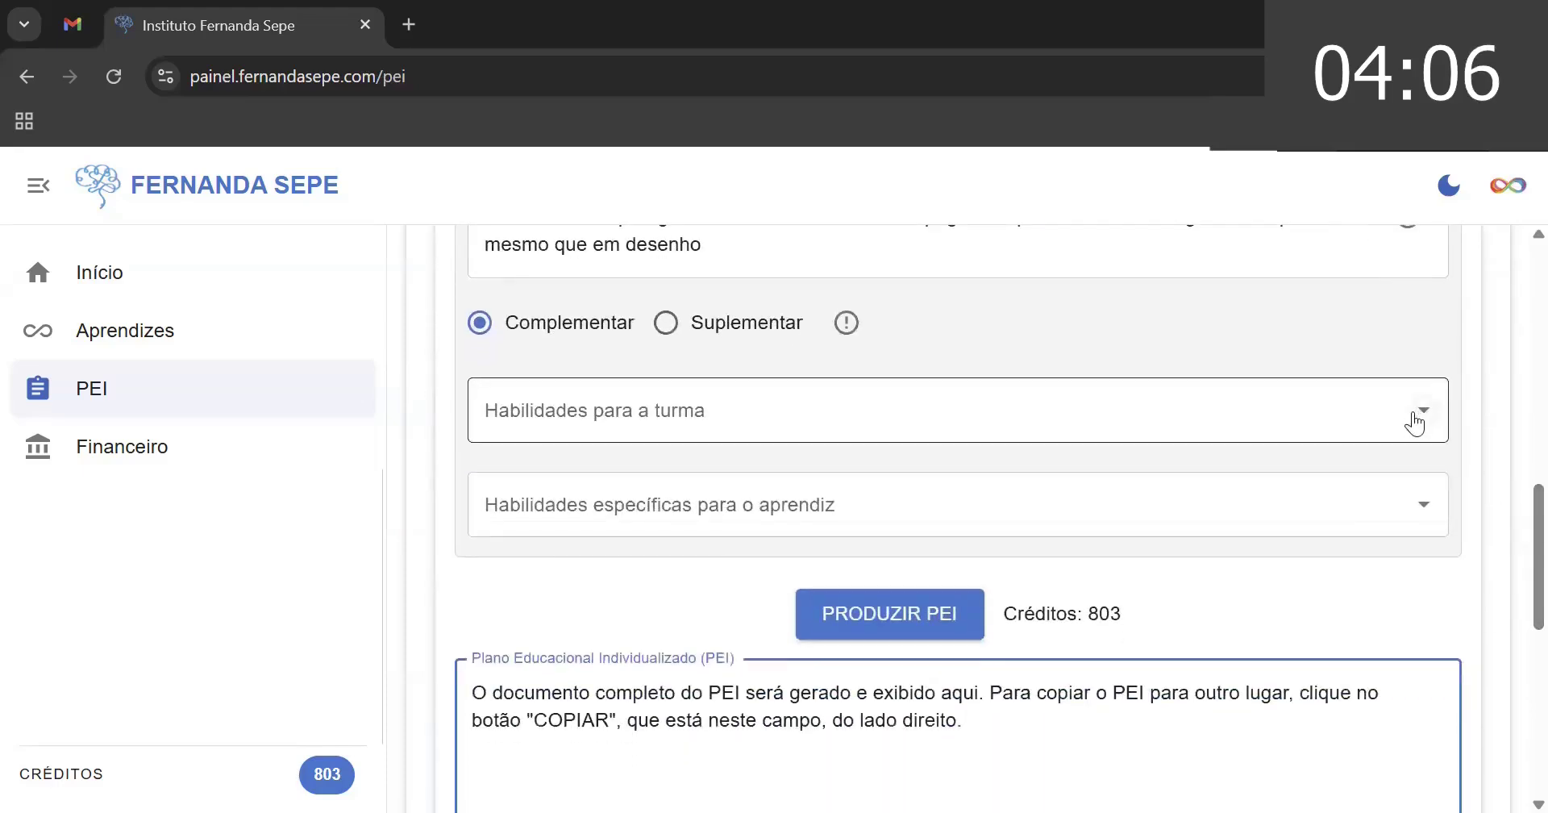
- Add class skills EF35LP01 and EF05LP03 to Habilidades para a turma
{"action": "left_click", "coordinate": [1417, 413]}
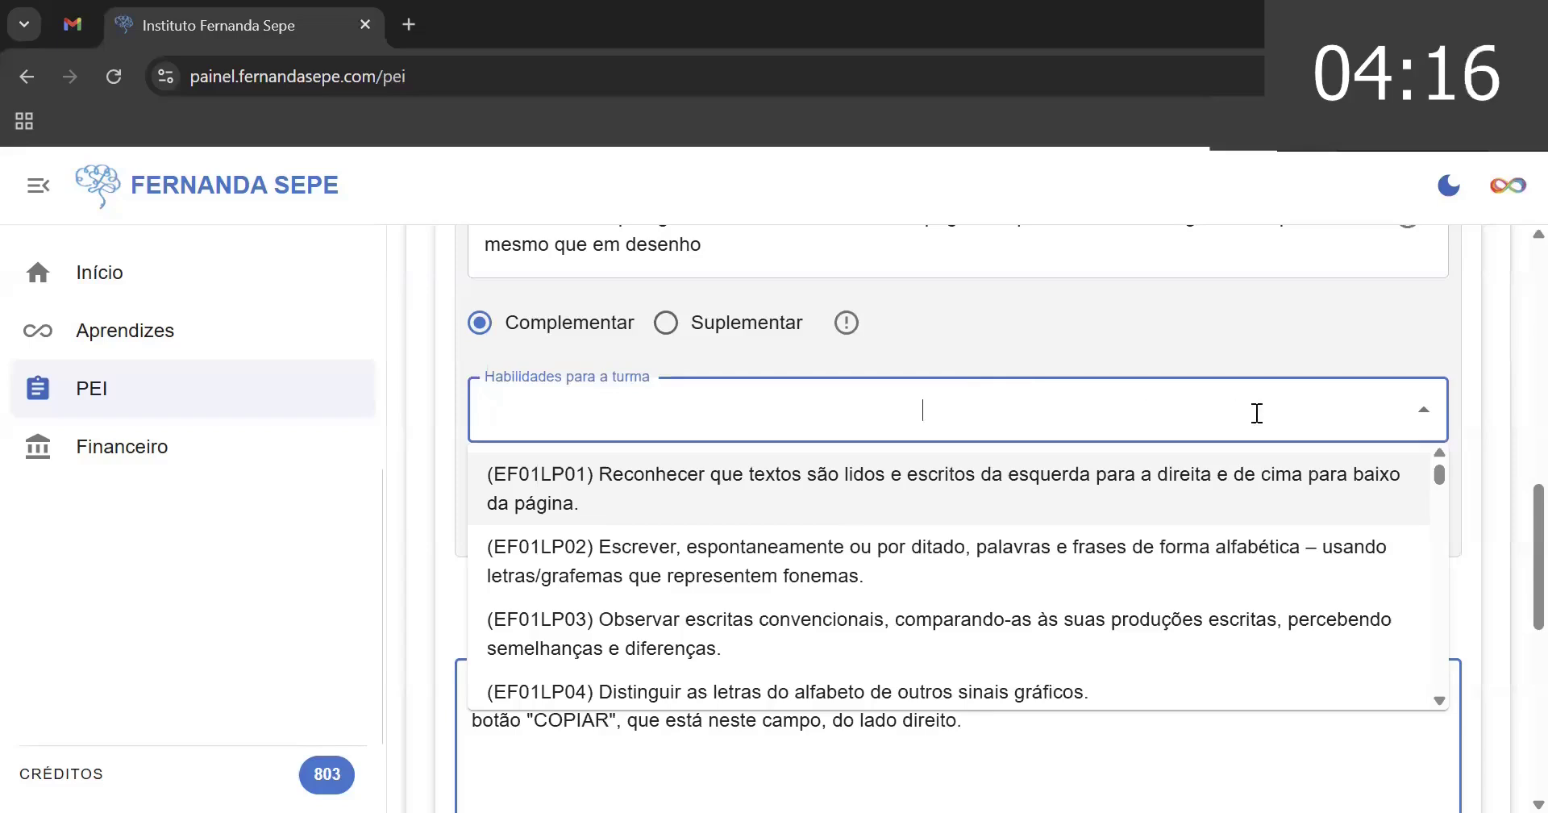
{"action": "type", "text": "ef"}
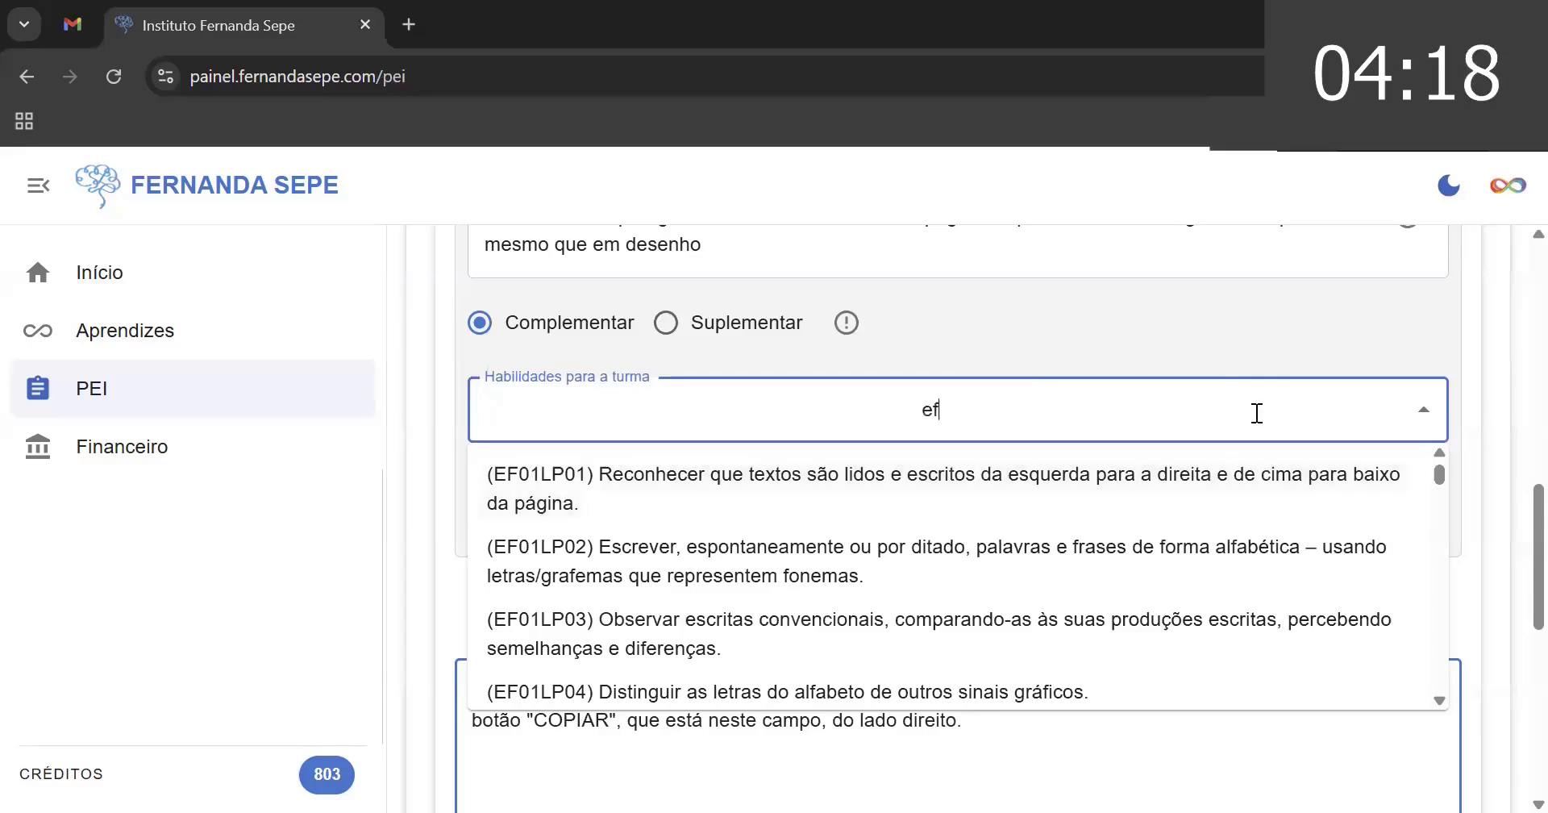
{"action": "type", "text": "05"}
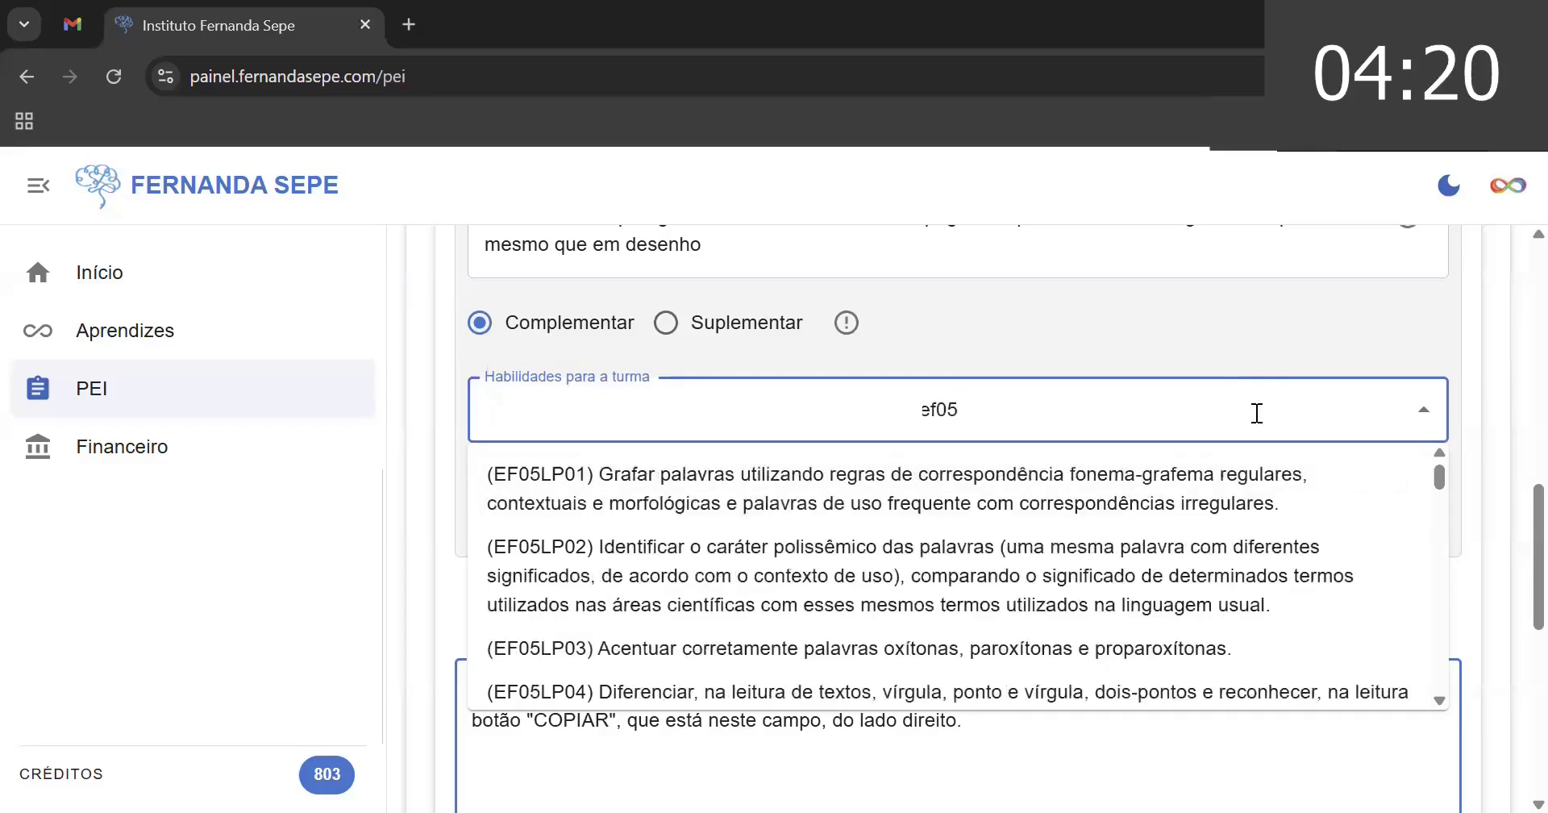
{"action": "key", "text": "BackSpace"}
{"action": "key", "text": "BackSpace"}
{"action": "type", "text": "35"}
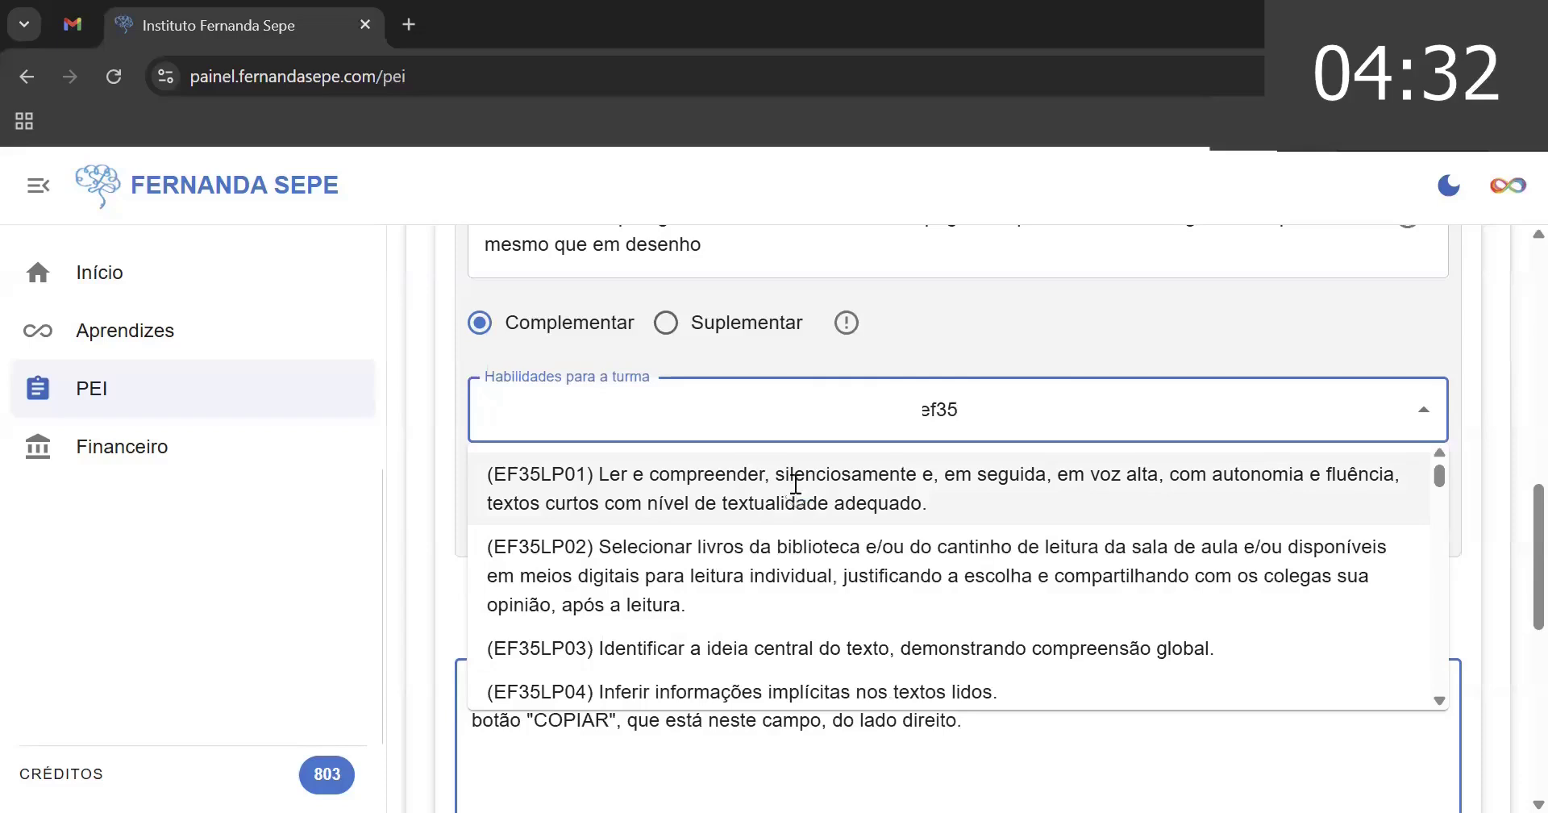
{"action": "left_click", "coordinate": [795, 483]}
{"action": "type", "text": "ef"}
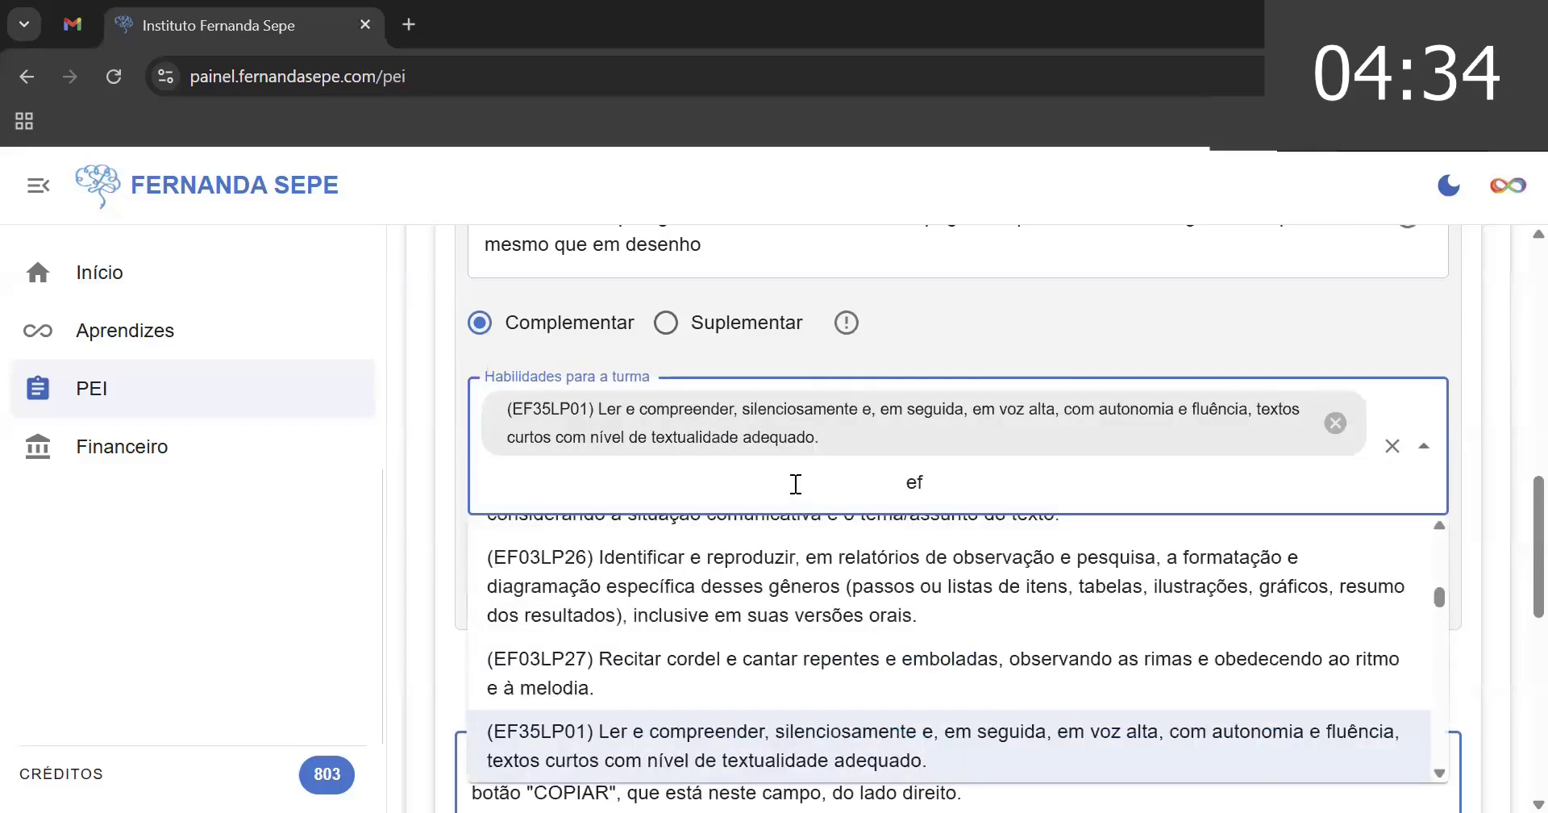
{"action": "type", "text": "05"}
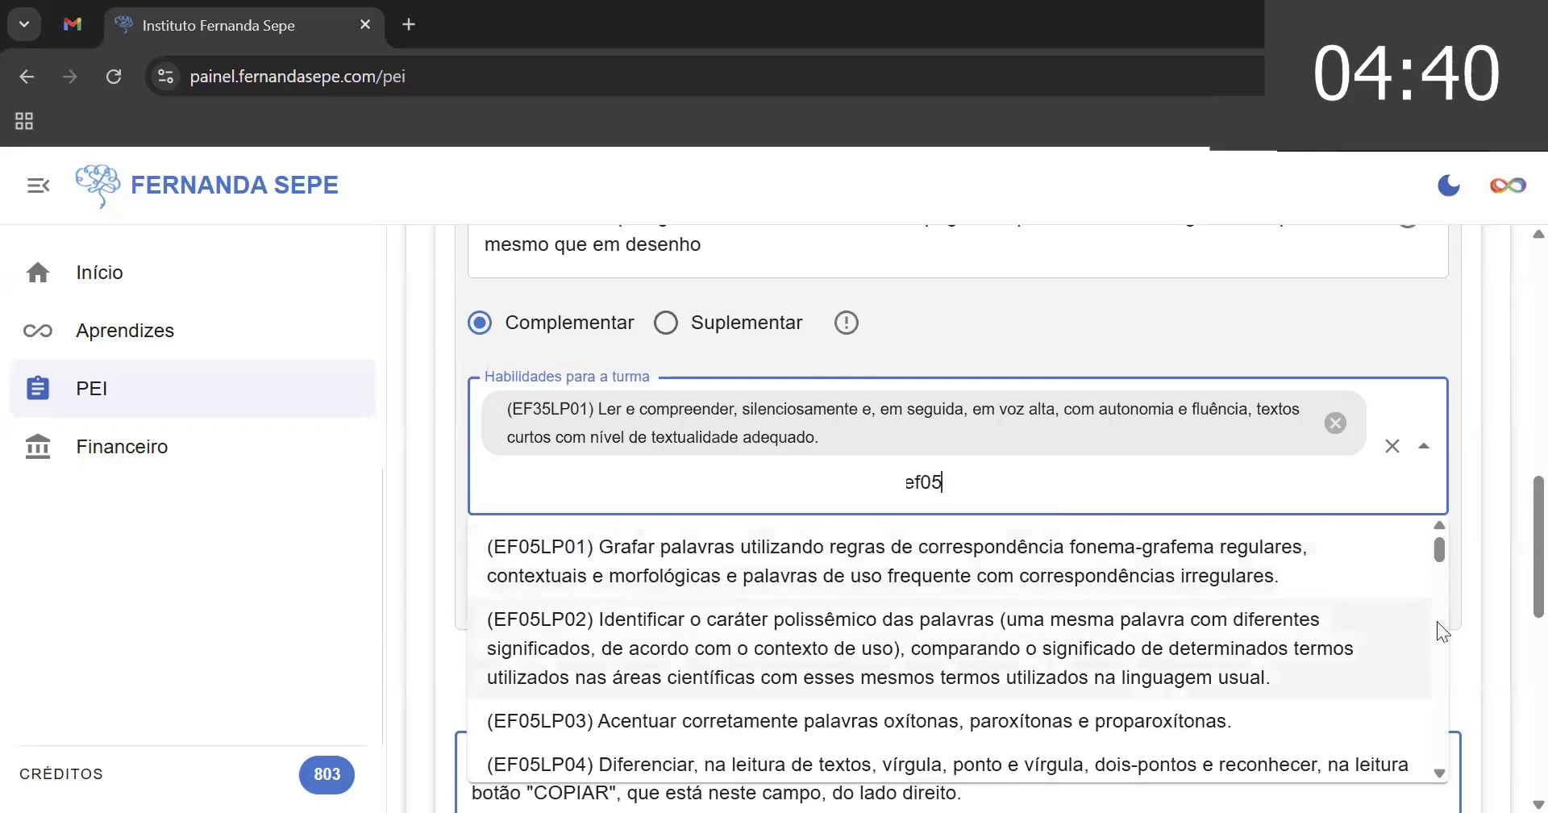
{"action": "scroll", "coordinate": [1509, 559], "scroll_direction": "down", "scroll_amount": 1}
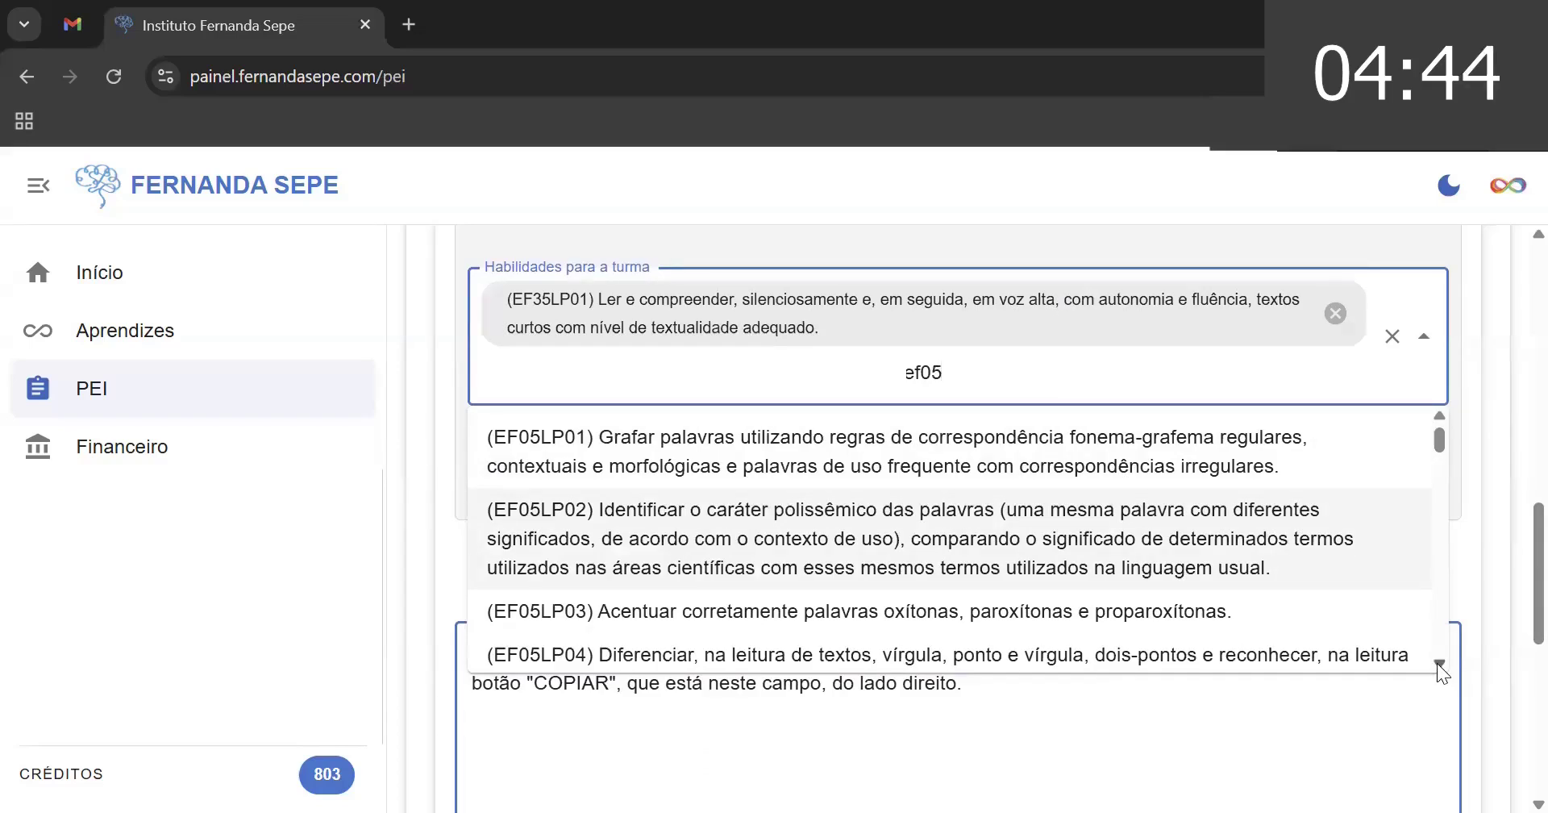
{"action": "left_click", "coordinate": [1439, 663]}
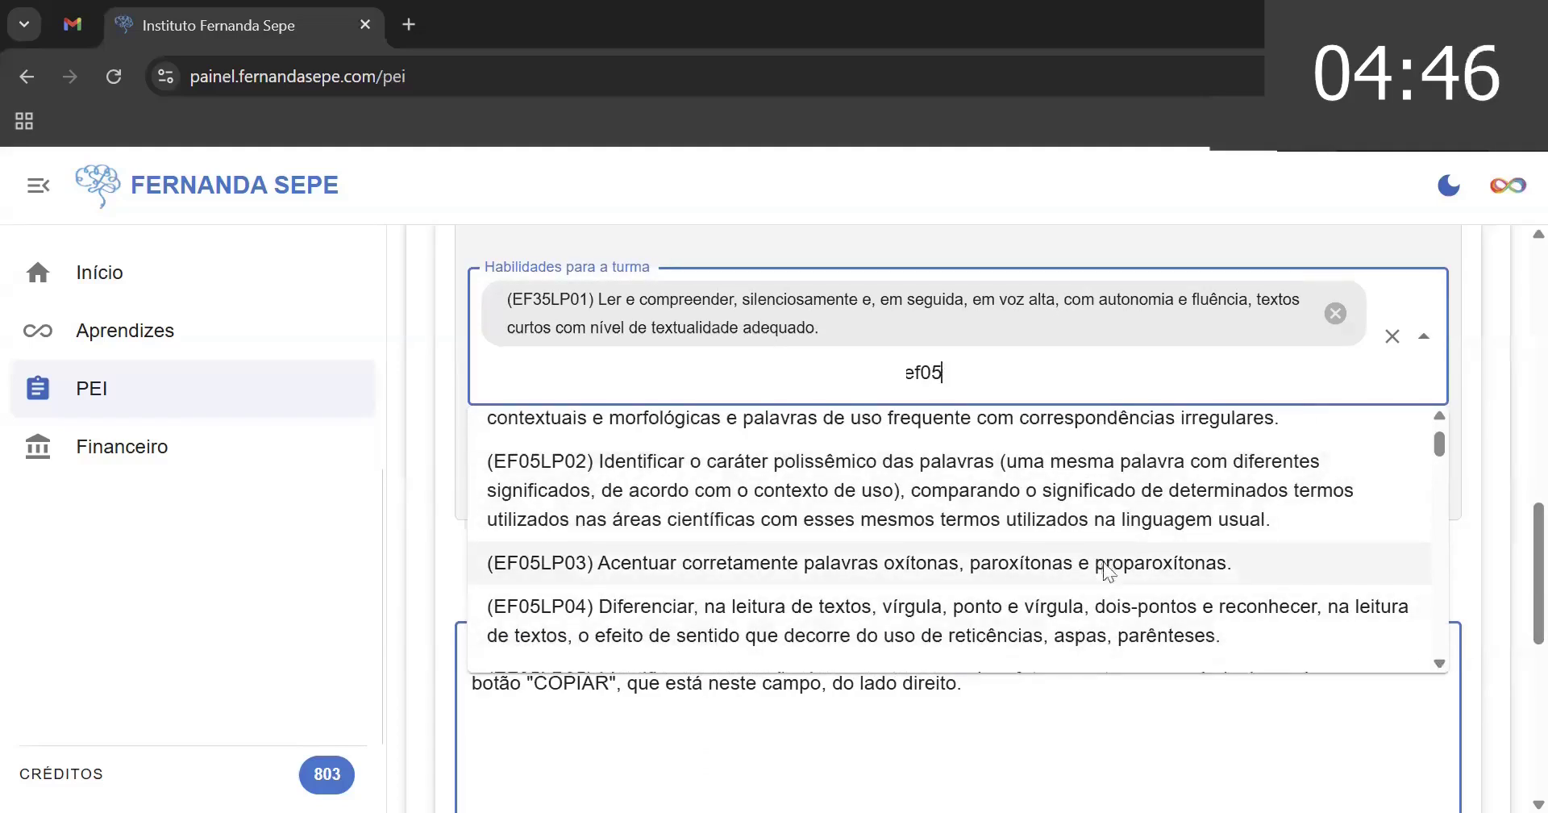
{"action": "left_click", "coordinate": [1103, 563]}
- Search 'ef05' and add class skill EF05LP09
{"action": "type", "text": "ef"}
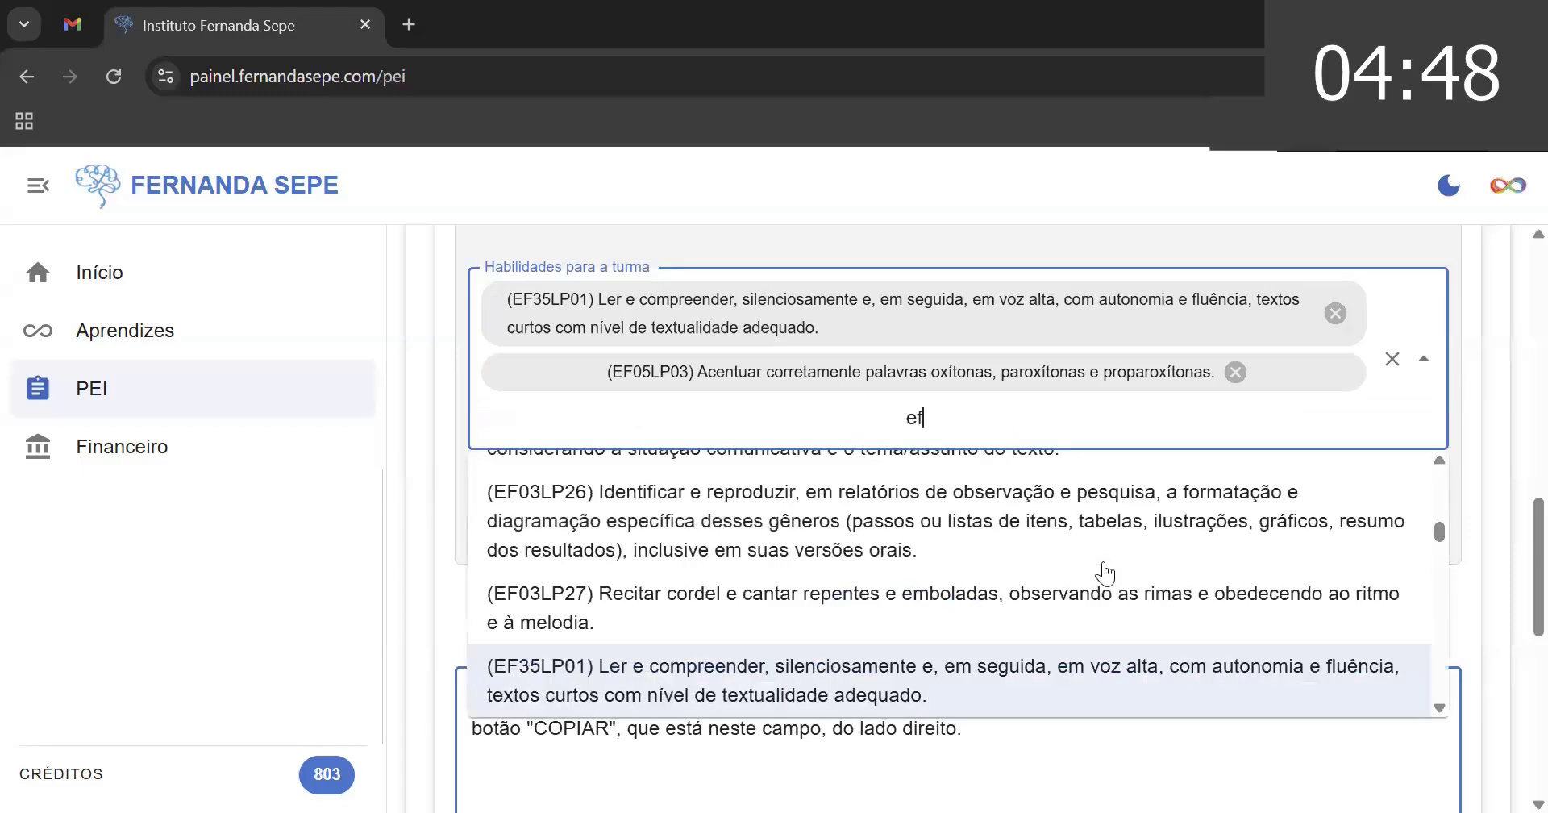
{"action": "type", "text": "05"}
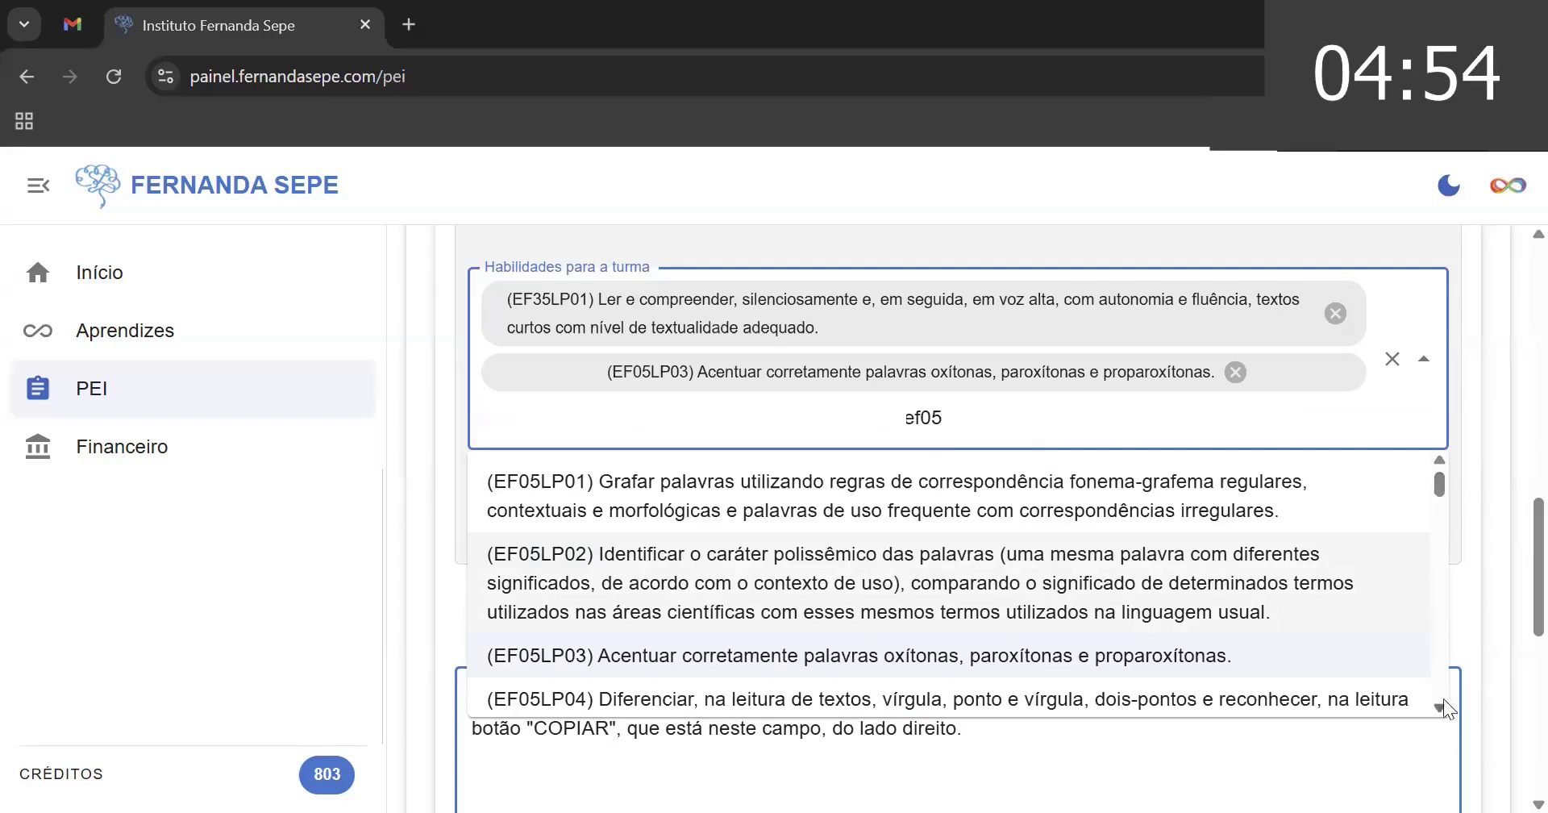
{"action": "scroll", "coordinate": [1436, 707], "scroll_direction": "down", "scroll_amount": 3}
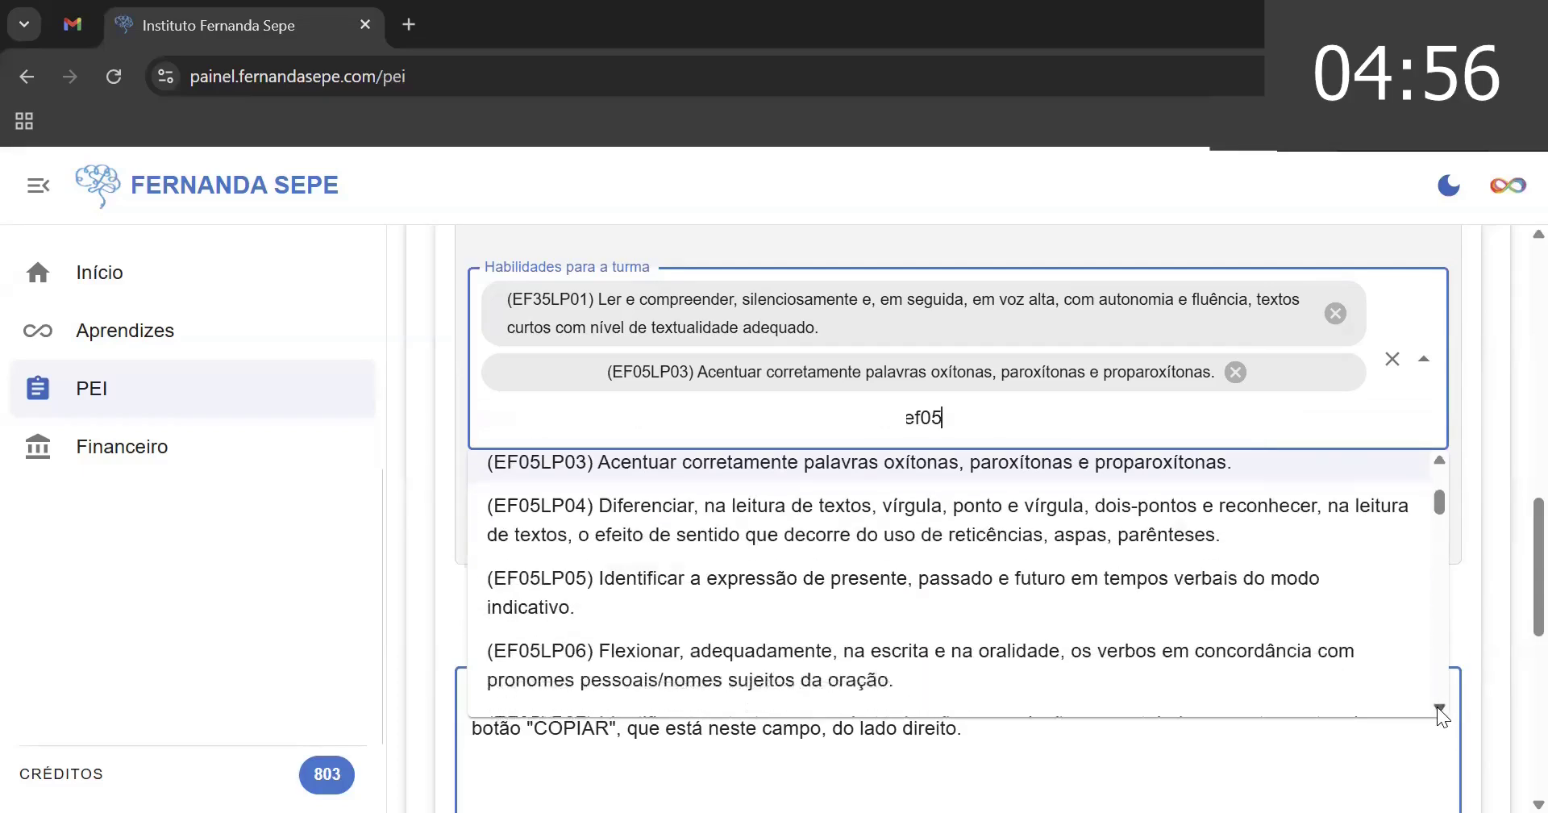
{"action": "scroll", "coordinate": [1436, 706], "scroll_direction": "down", "scroll_amount": 4}
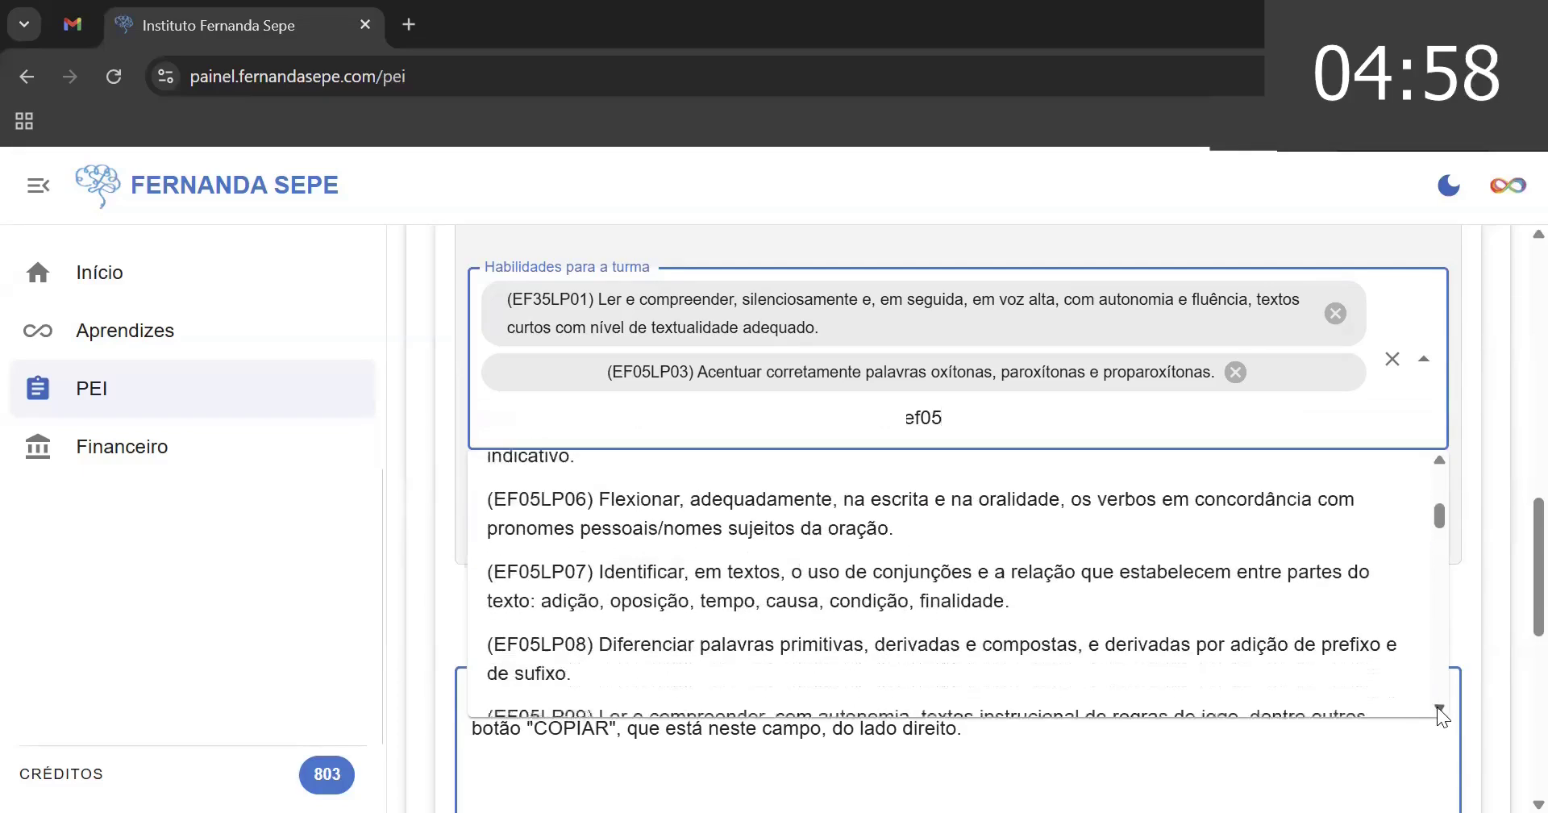
{"action": "scroll", "coordinate": [1436, 706], "scroll_direction": "down", "scroll_amount": 4}
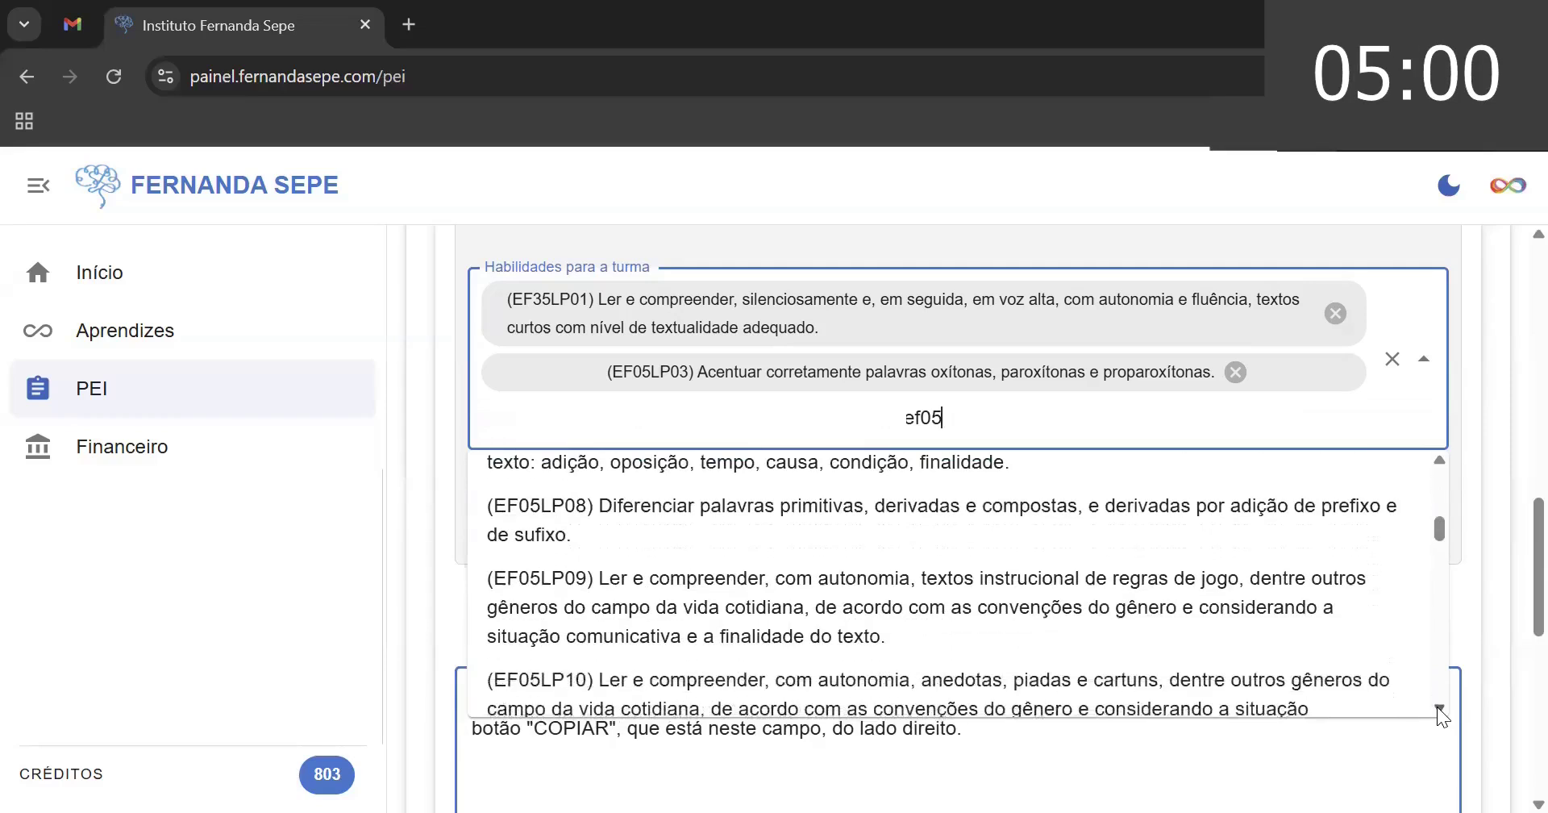
{"action": "scroll", "coordinate": [1437, 706], "scroll_direction": "down", "scroll_amount": 1}
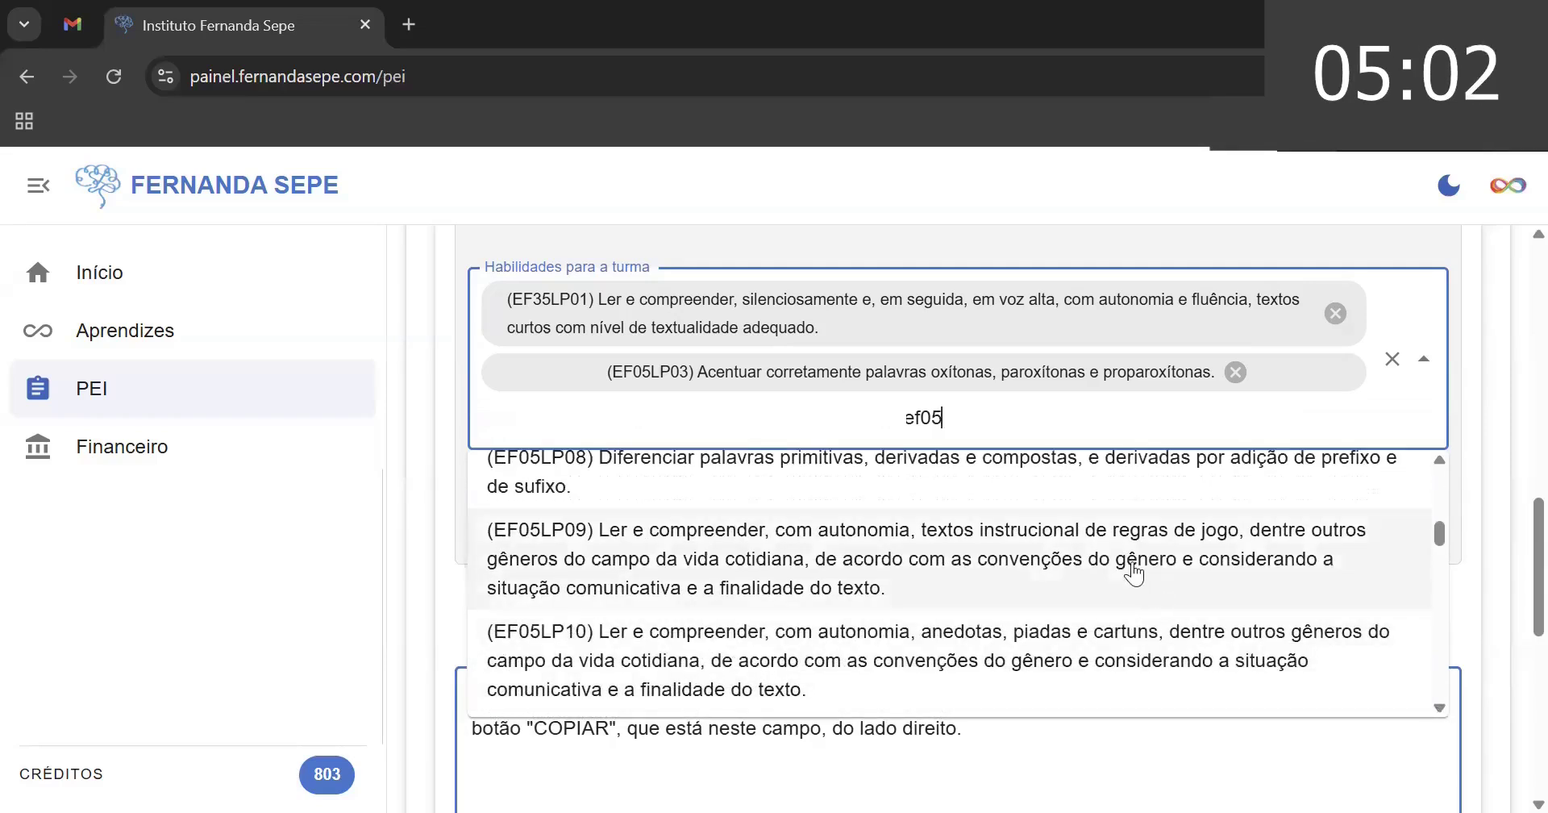
{"action": "left_click", "coordinate": [1134, 573]}
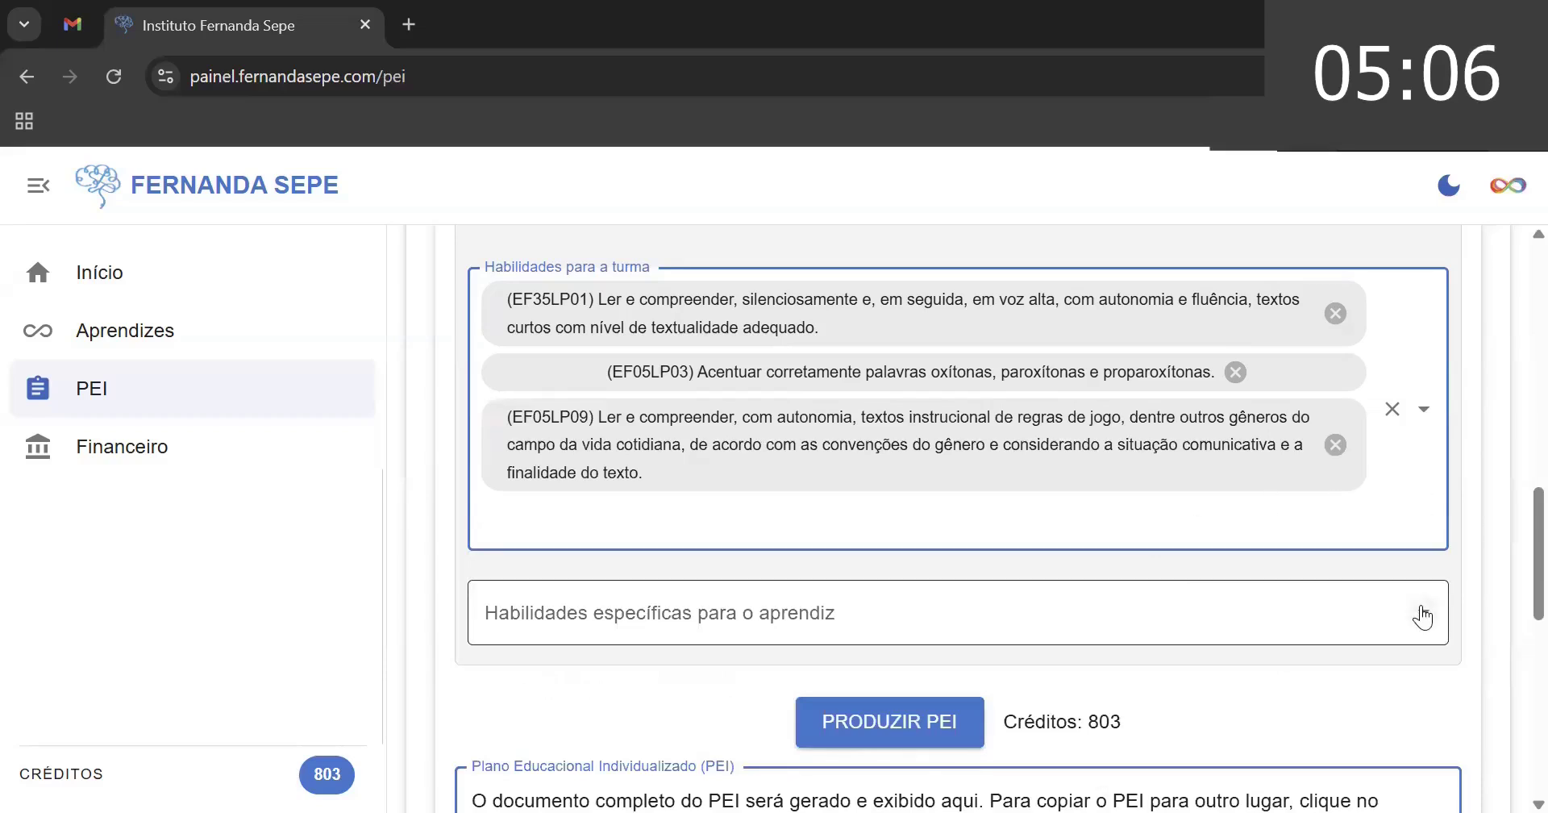
- Add class skill EF05LP12, then scroll down to the learner-specific skills field
{"action": "left_click", "coordinate": [1379, 548]}
{"action": "type", "text": "ef05"}
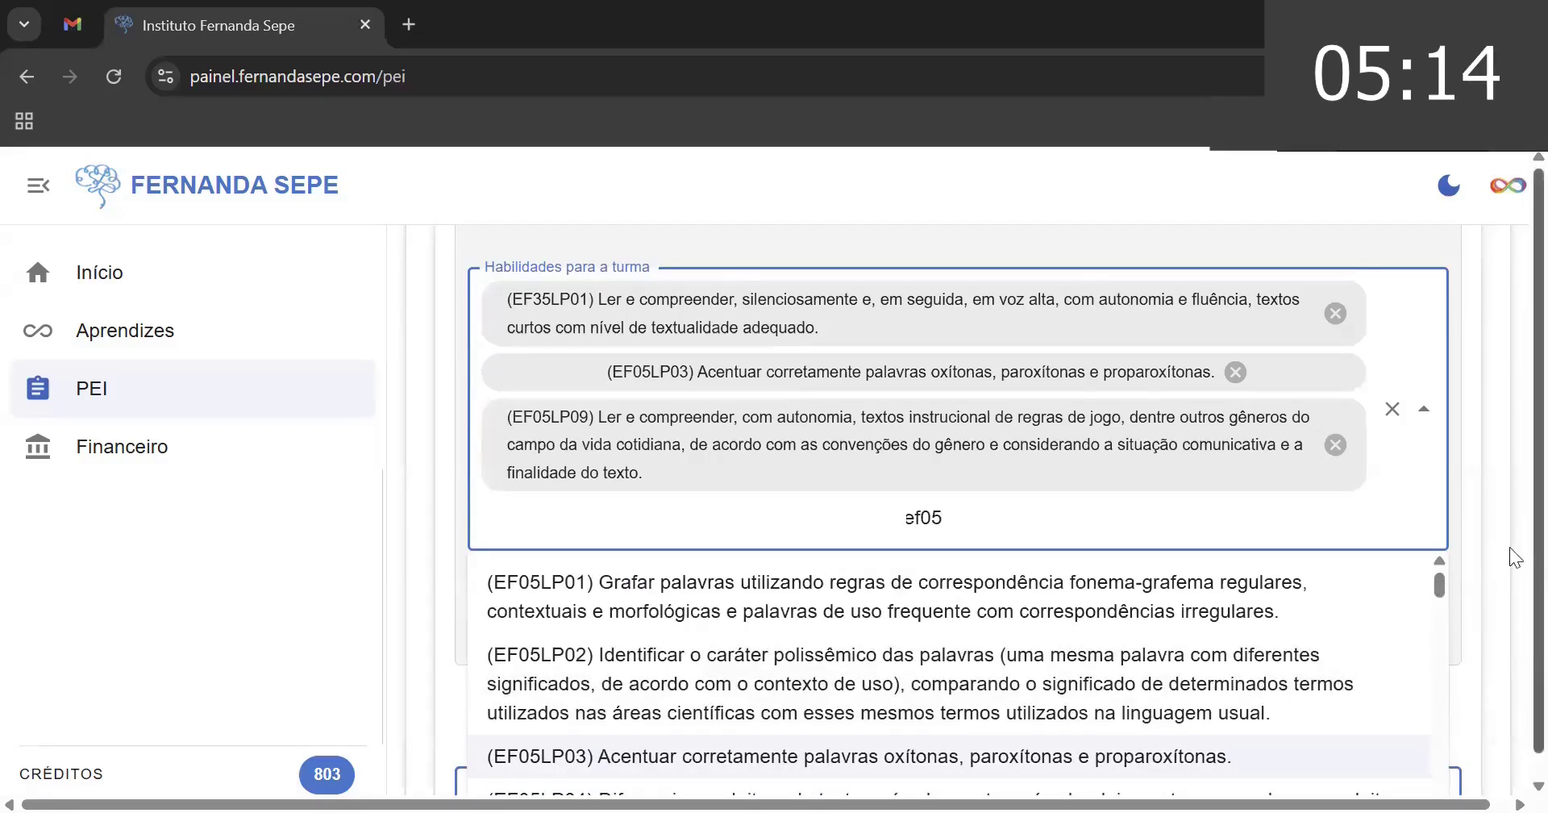
{"action": "scroll", "coordinate": [1509, 546], "scroll_direction": "down", "scroll_amount": 1}
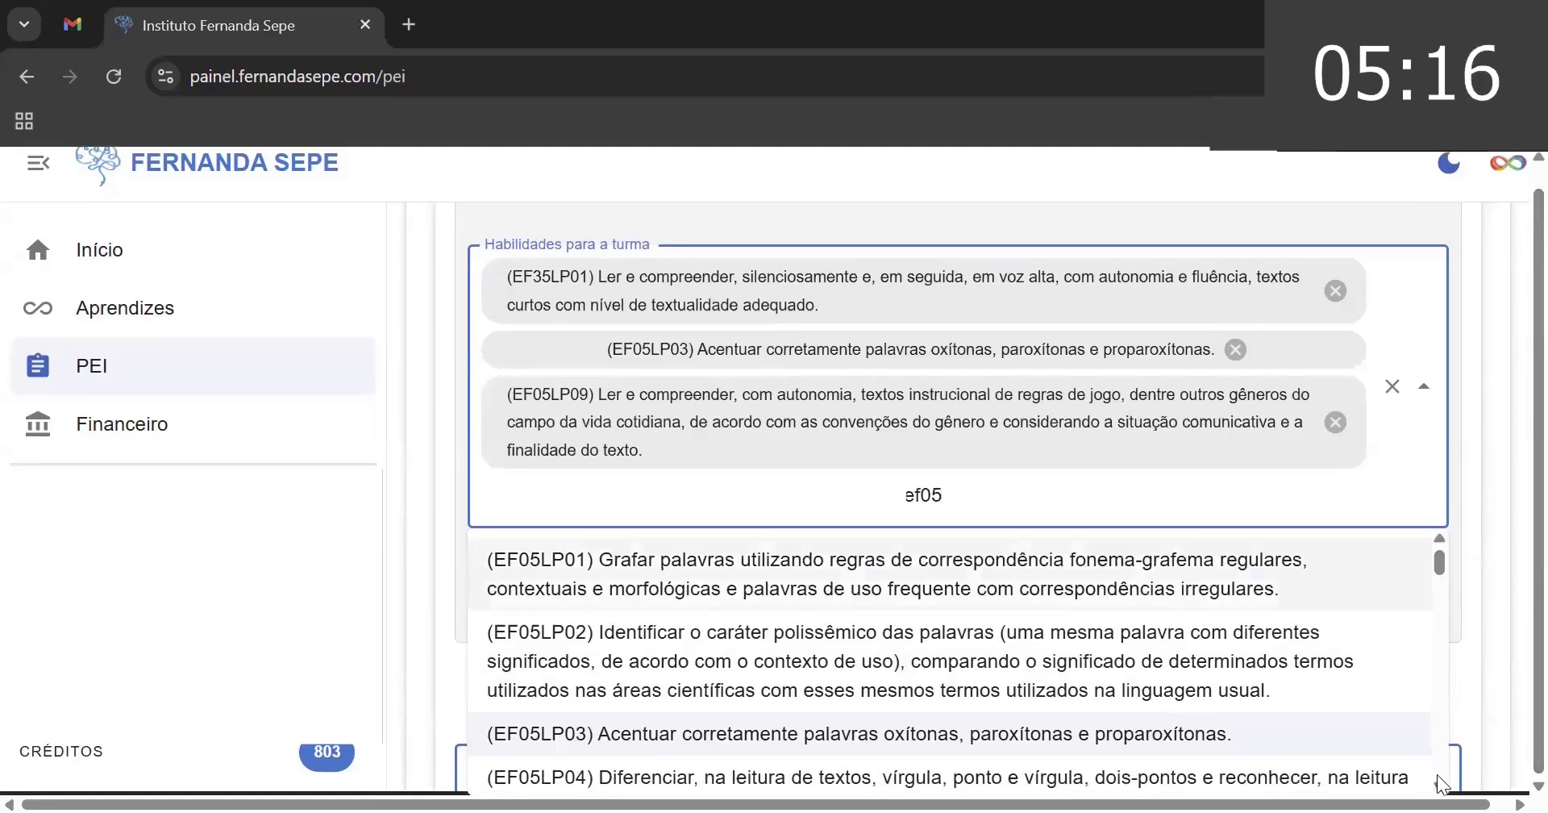
{"action": "scroll", "coordinate": [1437, 776], "scroll_direction": "down", "scroll_amount": 3}
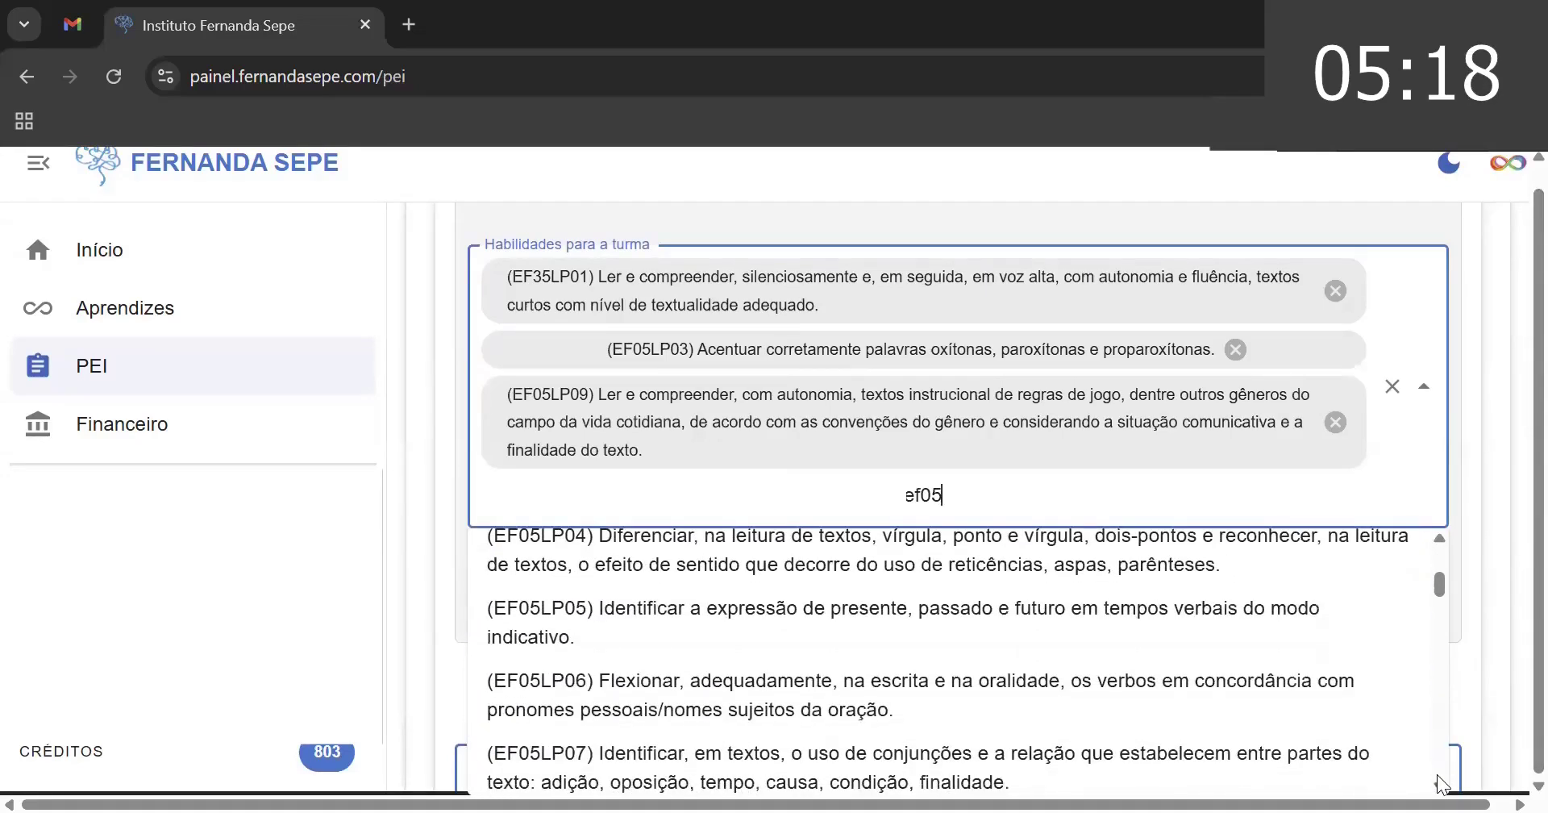
{"action": "scroll", "coordinate": [1437, 774], "scroll_direction": "down", "scroll_amount": 5}
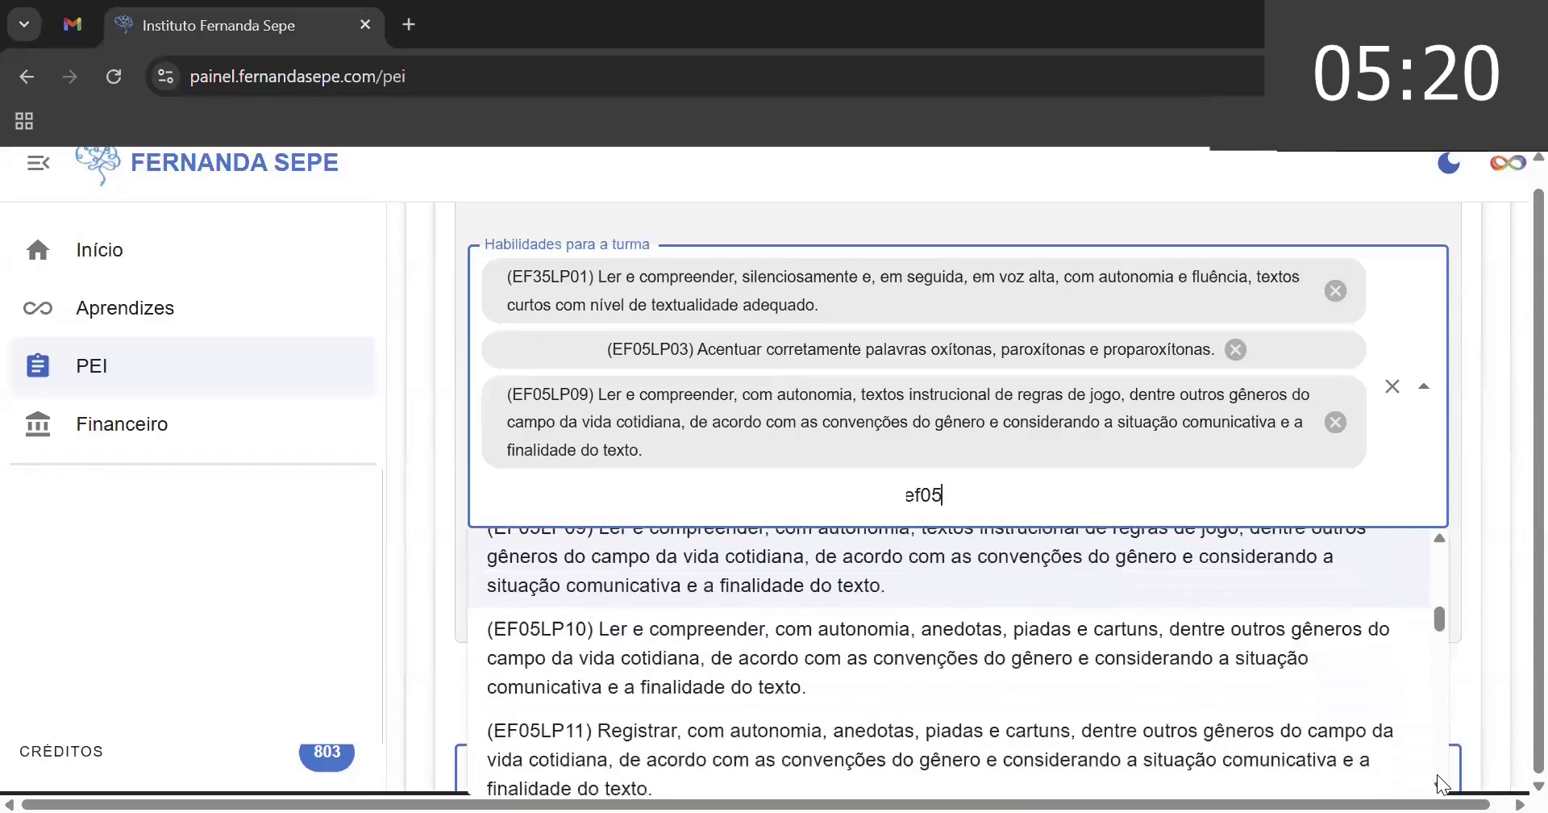
{"action": "scroll", "coordinate": [1437, 774], "scroll_direction": "down", "scroll_amount": 1}
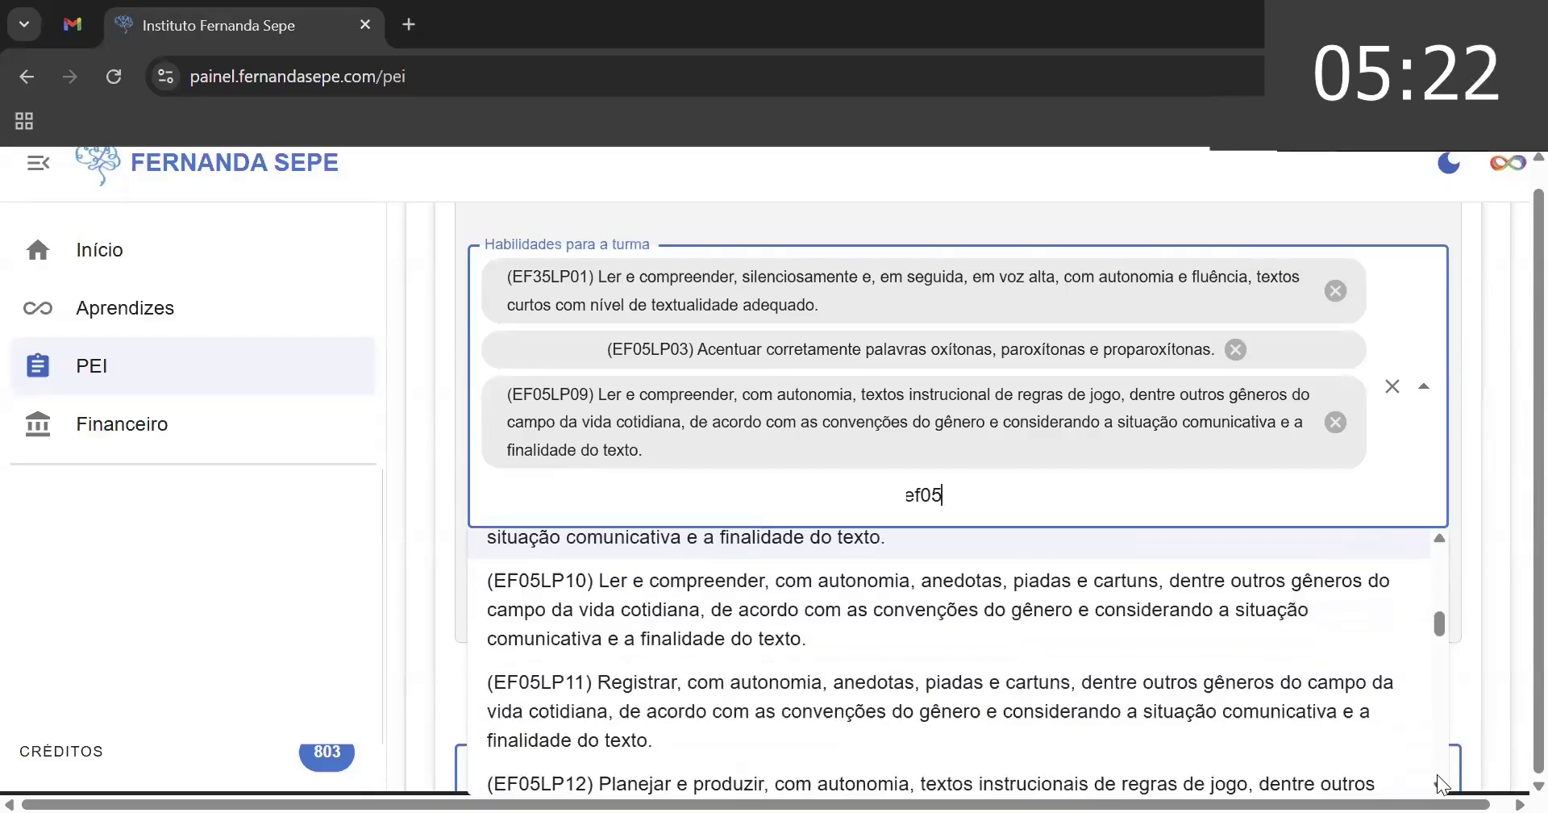
{"action": "scroll", "coordinate": [1436, 774], "scroll_direction": "down", "scroll_amount": 2}
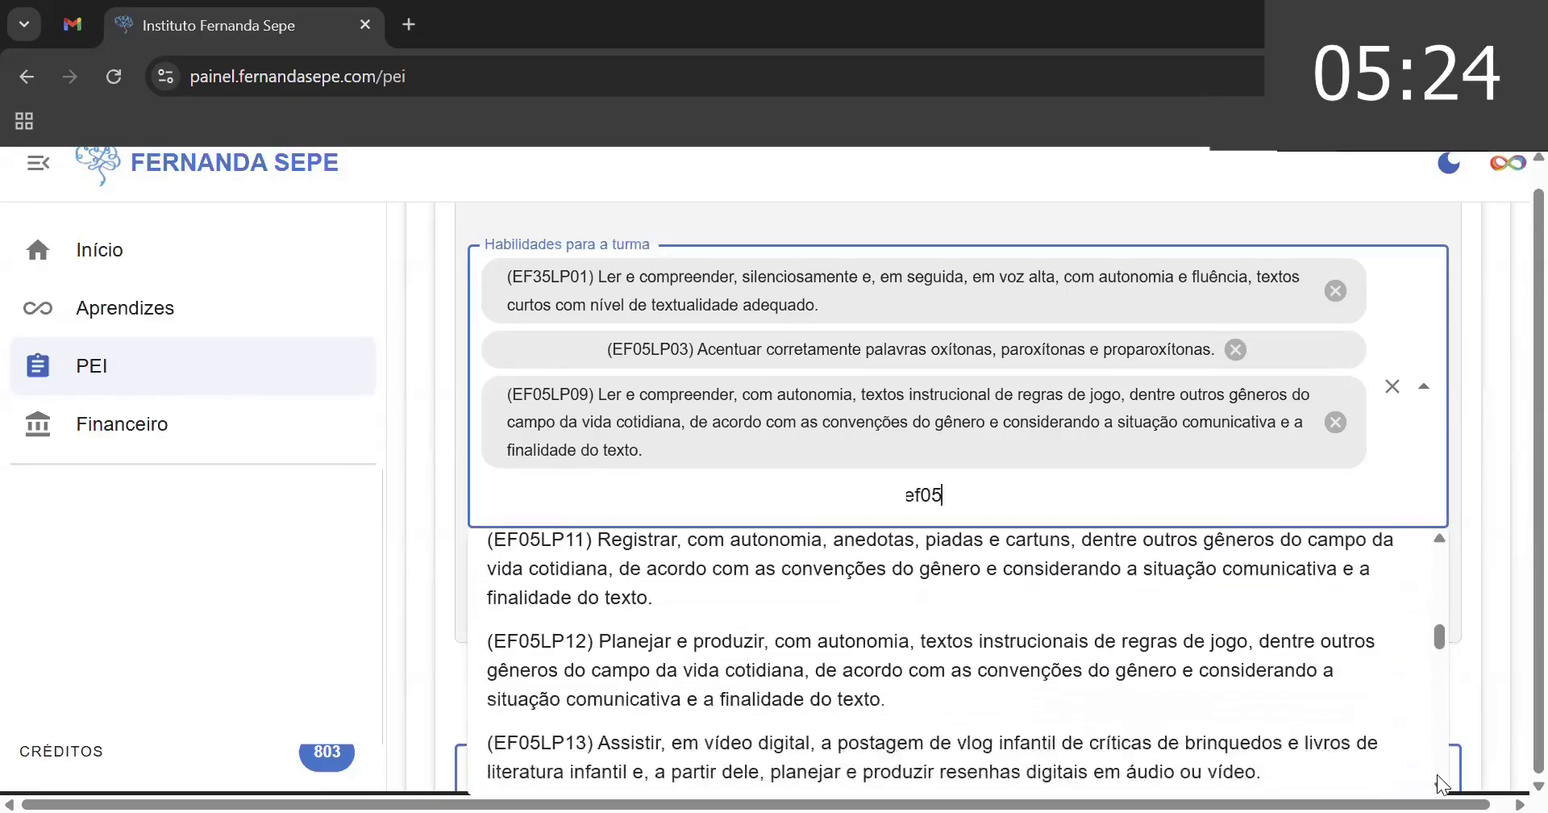
{"action": "left_click", "coordinate": [1058, 663]}
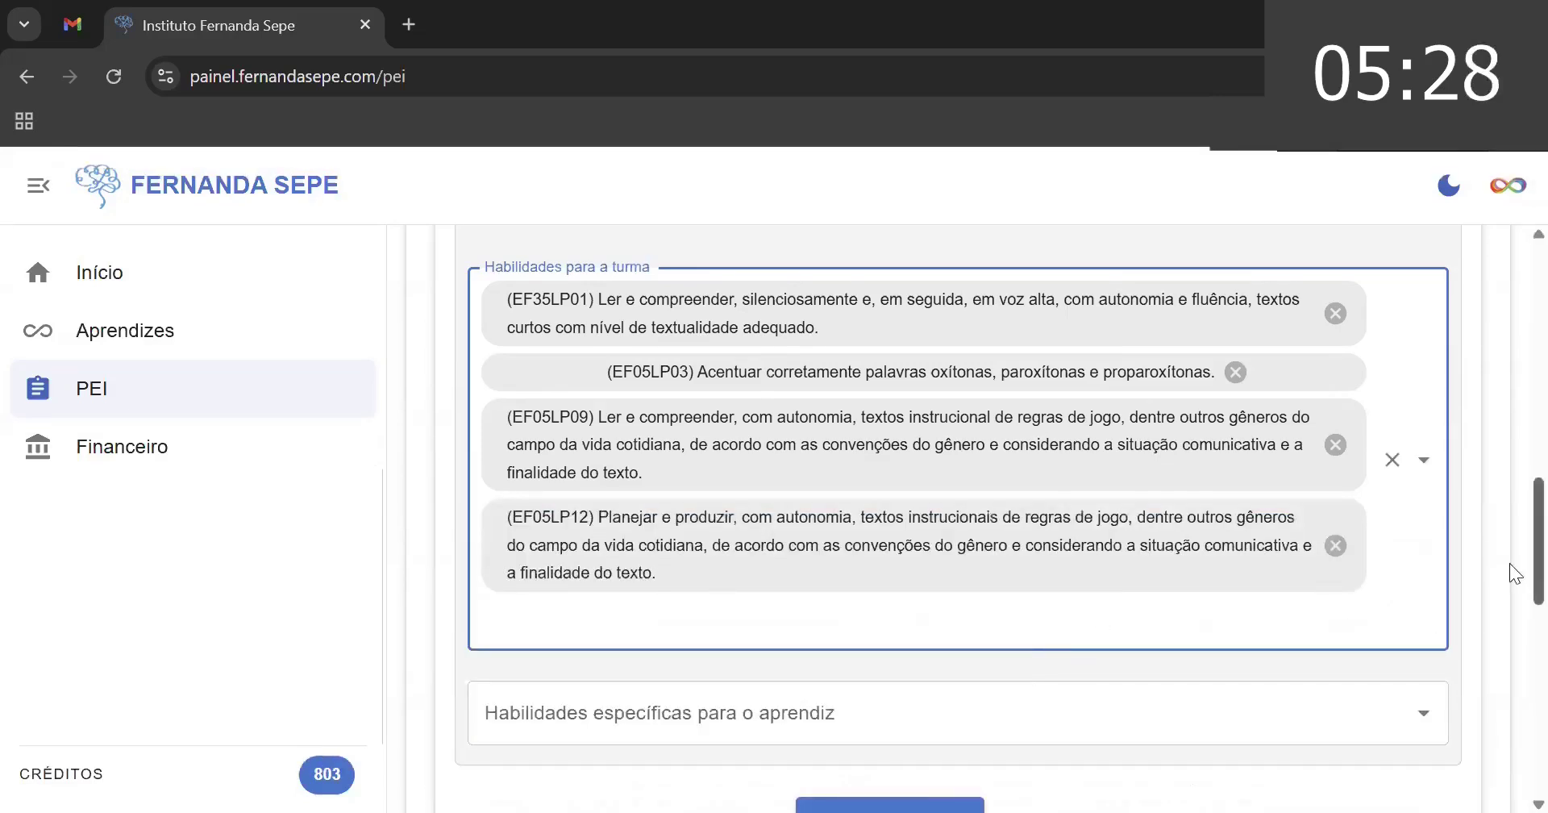
{"action": "scroll", "coordinate": [1509, 548], "scroll_direction": "up", "scroll_amount": 1}
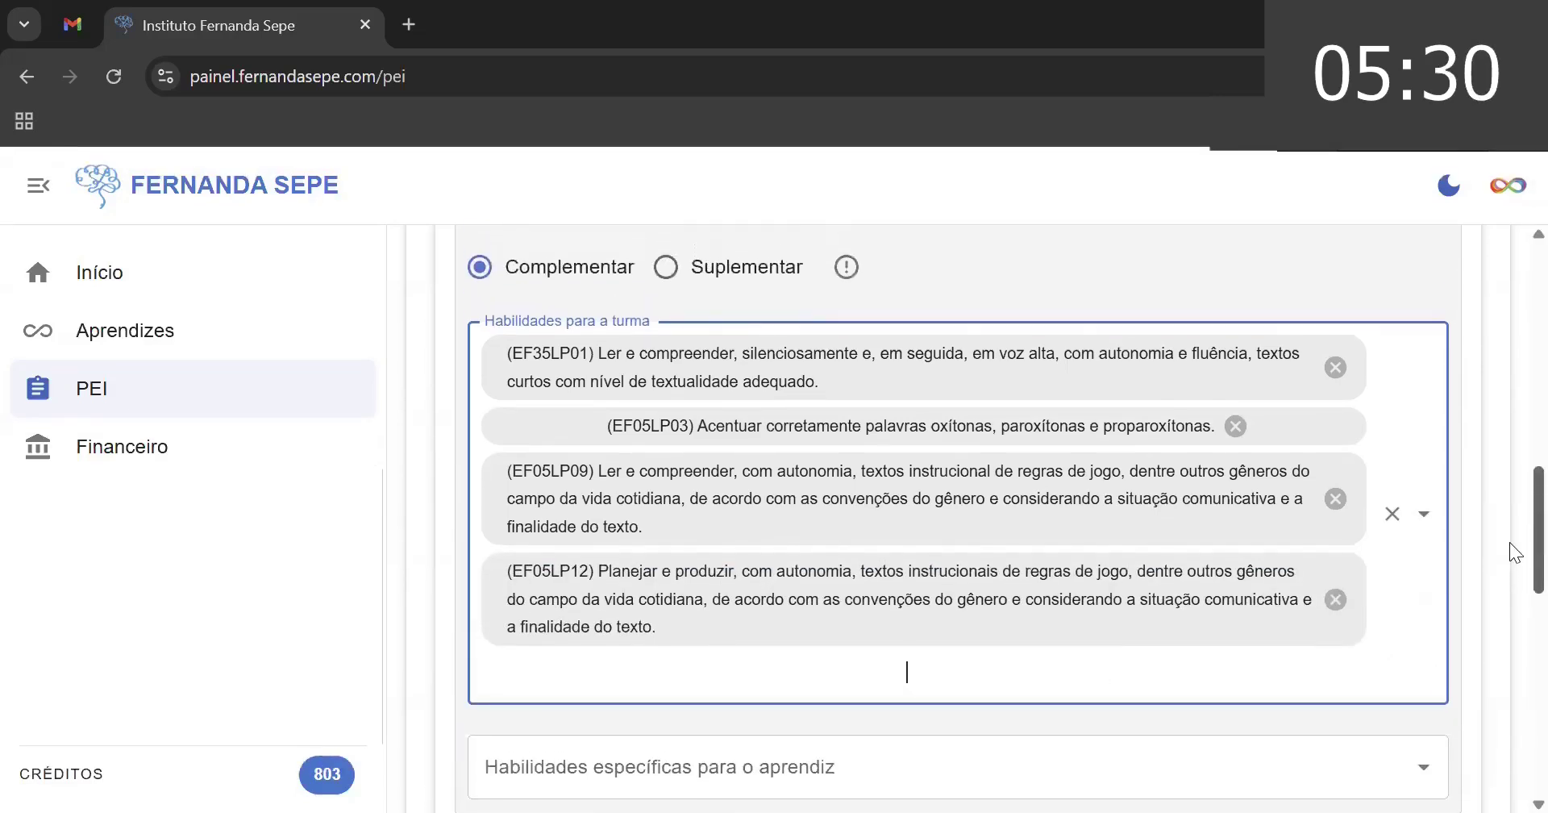
{"action": "scroll", "coordinate": [1509, 577], "scroll_direction": "down", "scroll_amount": 3}
{"action": "scroll", "coordinate": [1509, 599], "scroll_direction": "down", "scroll_amount": 1}
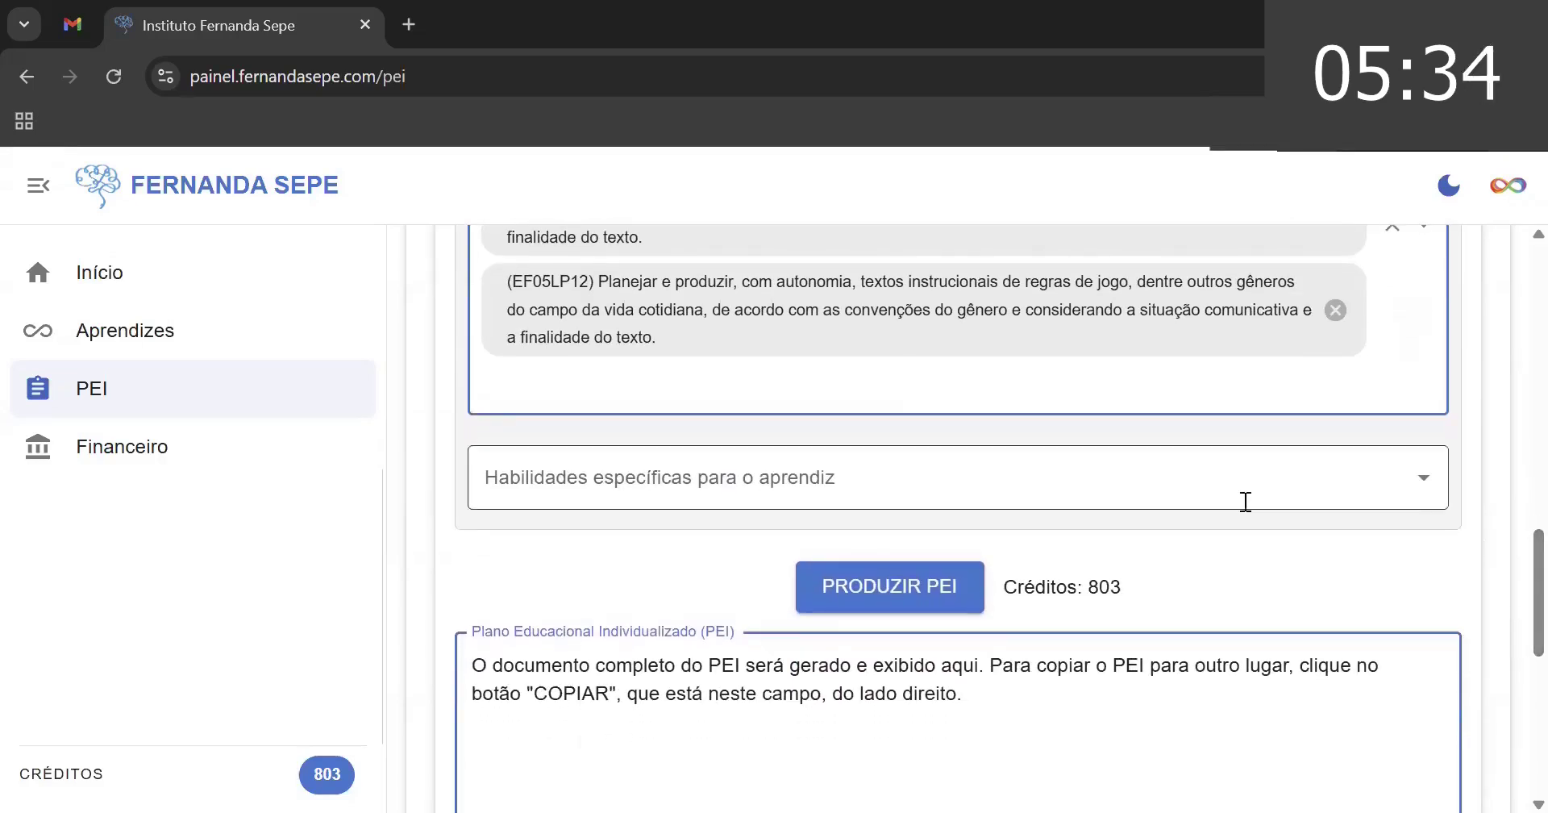
{"action": "mouse_move", "coordinate": [1510, 580]}
{"action": "left_mouse_down"}
{"action": "mouse_move", "coordinate": [1509, 306]}
{"action": "mouse_move", "coordinate": [1498, 706]}
{"action": "mouse_move", "coordinate": [1509, 535]}
{"action": "mouse_move", "coordinate": [1509, 565]}
{"action": "left_mouse_up"}
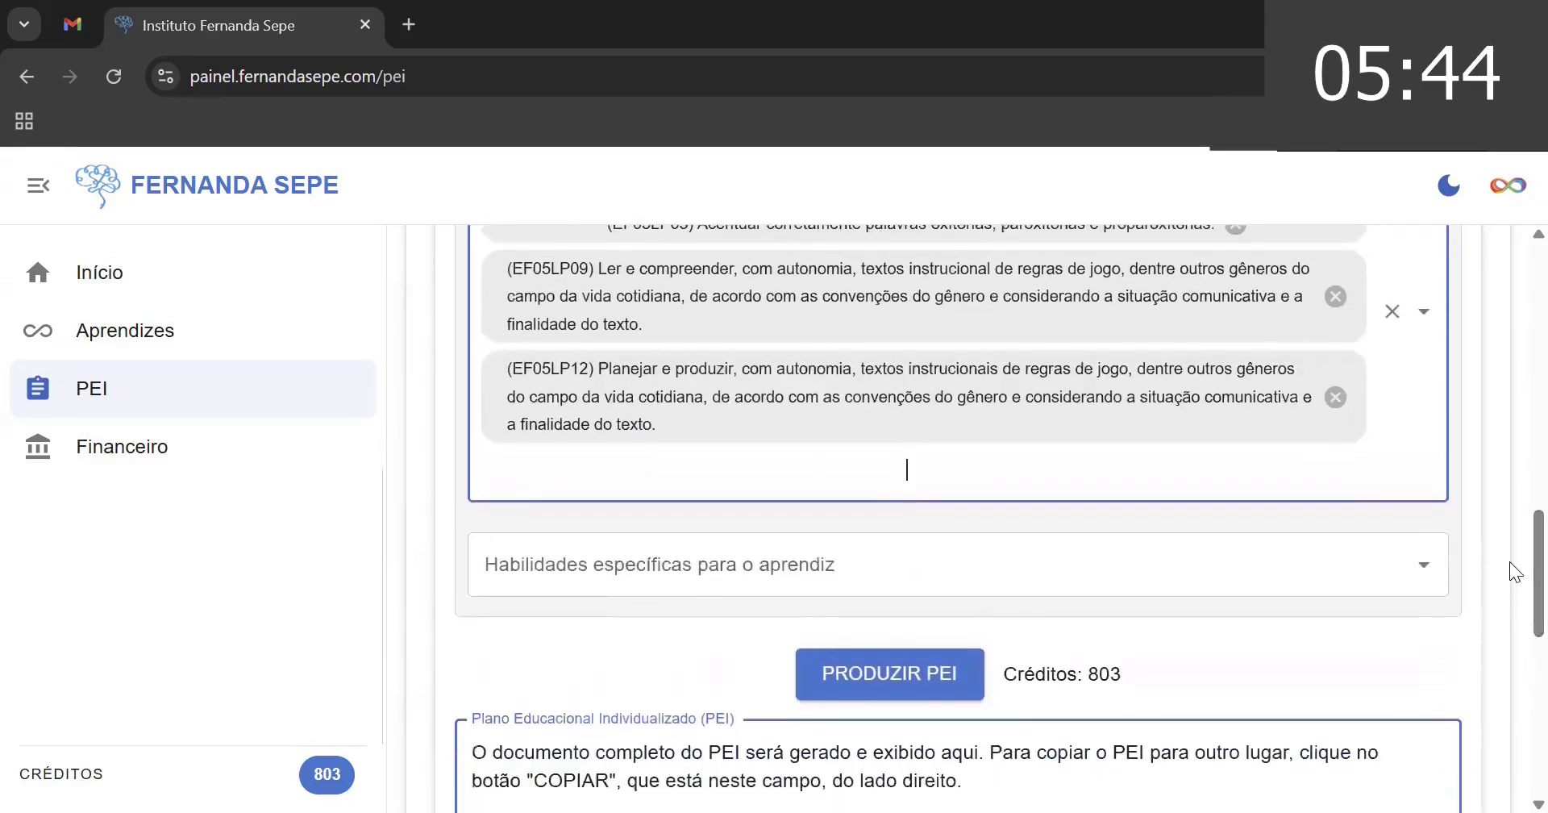
- Search 'ef01' in Habilidades específicas para o aprendiz and add EF01LP08
{"action": "left_click", "coordinate": [746, 584]}
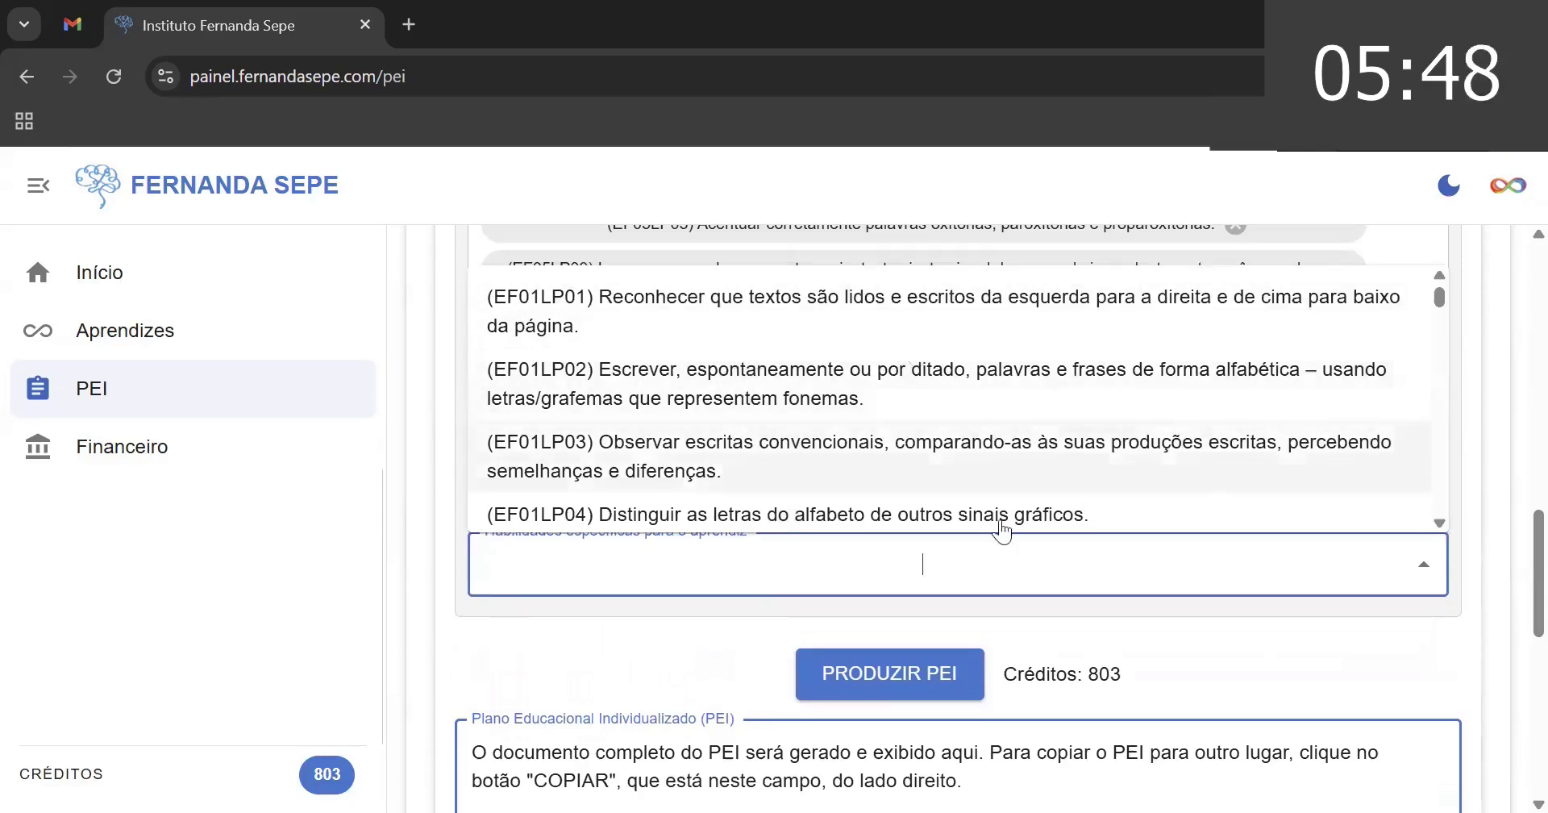
{"action": "type", "text": "ef12"}
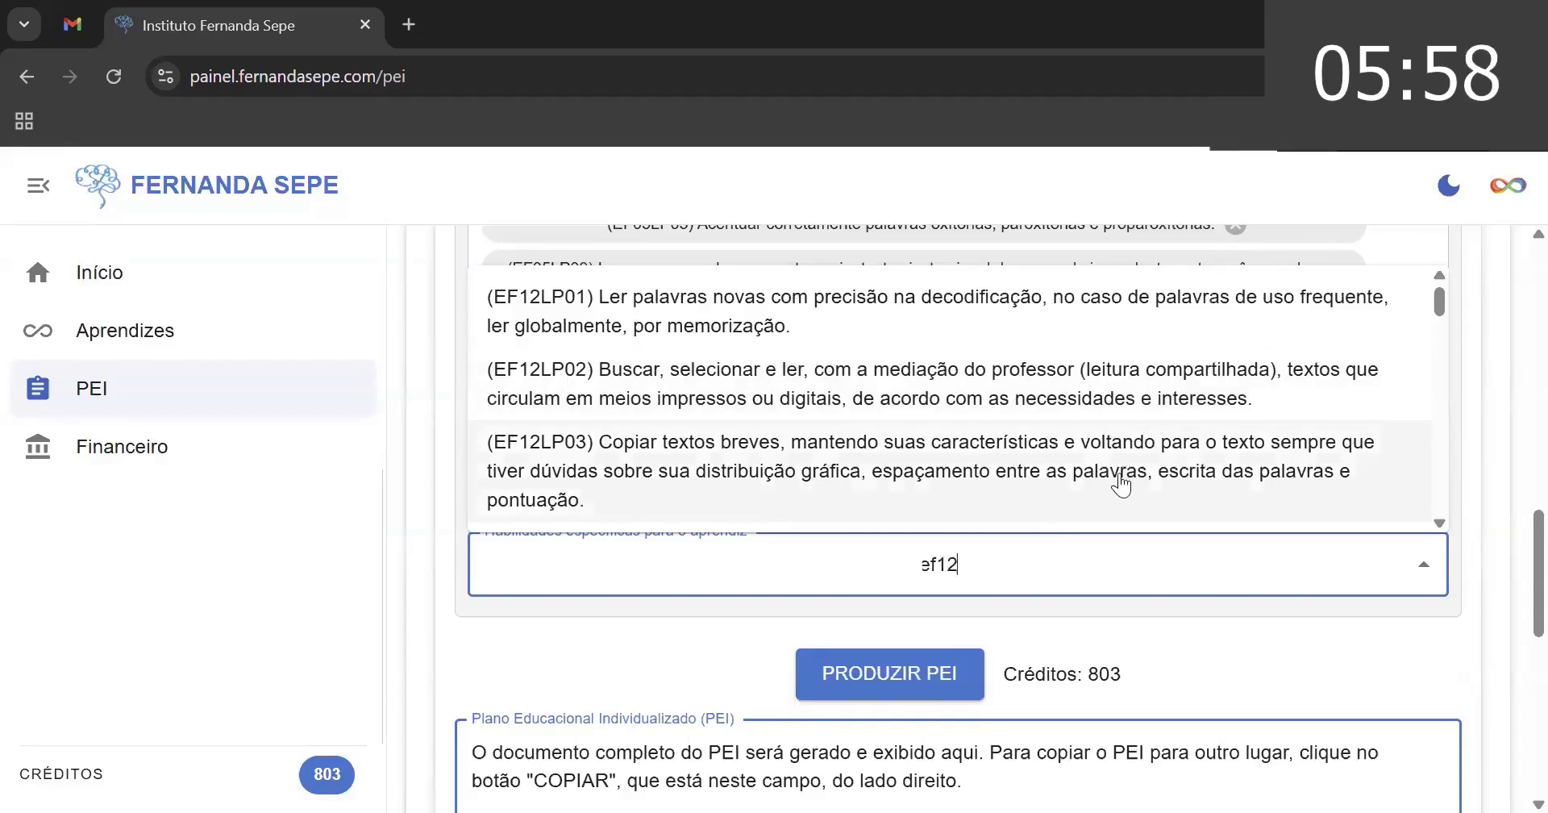
{"action": "key", "text": "BackSpace"}
{"action": "key", "text": "BackSpace"}
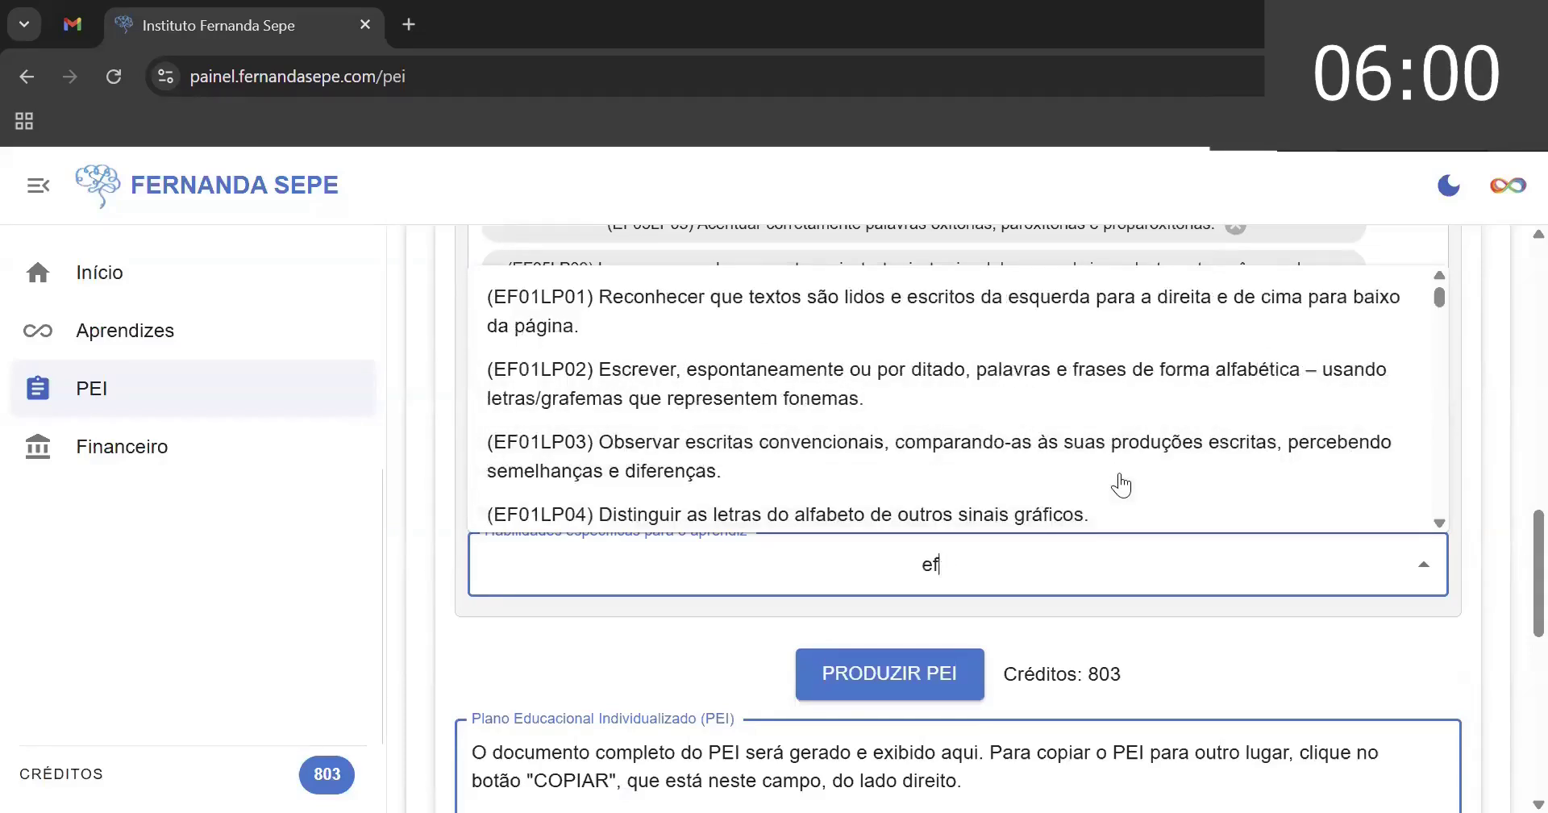
{"action": "type", "text": "01"}
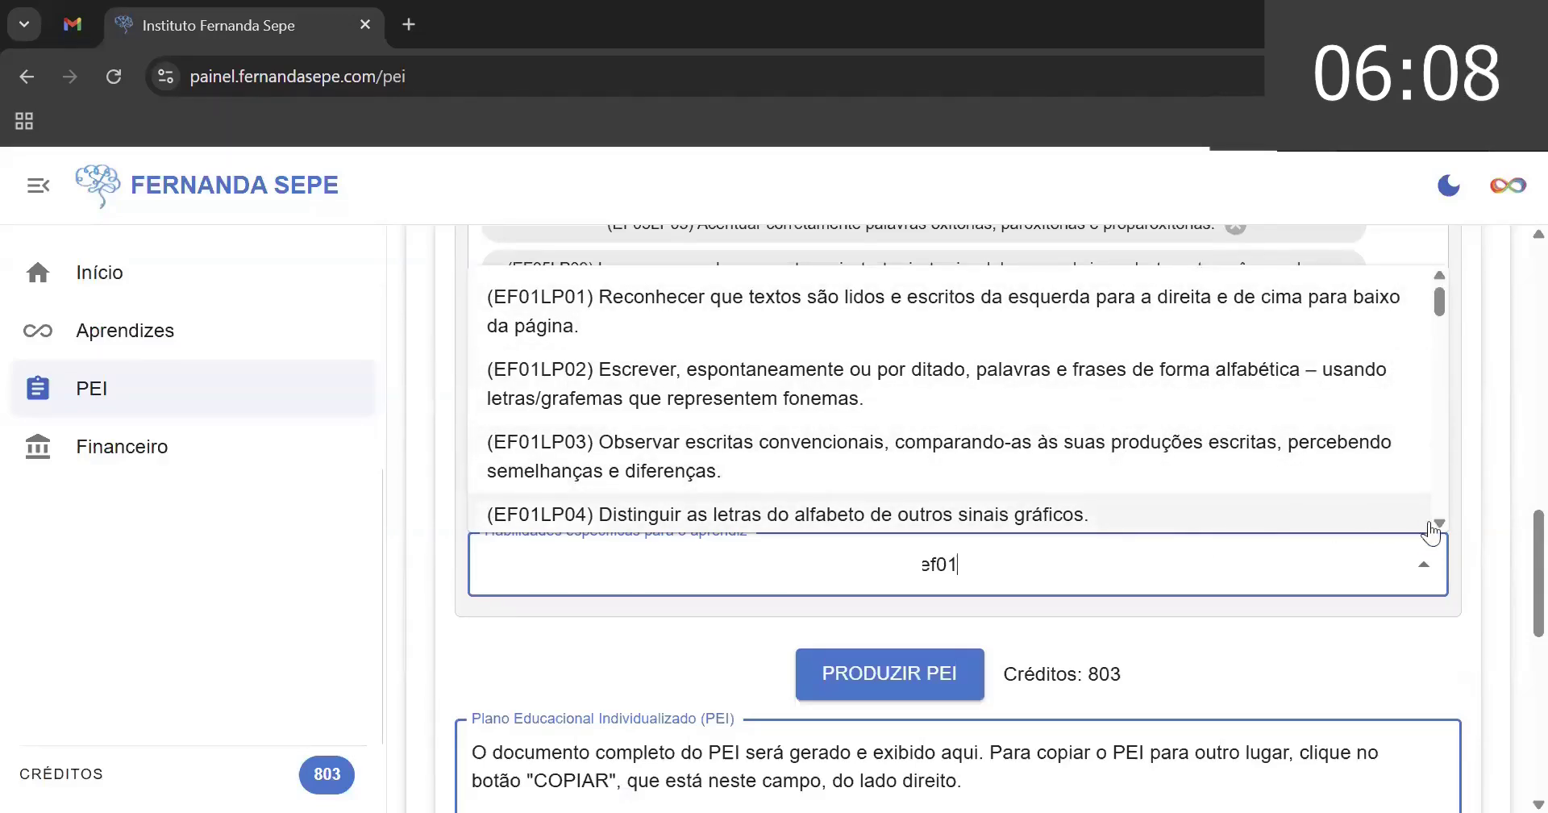
{"action": "scroll", "coordinate": [1440, 520], "scroll_direction": "down", "scroll_amount": 3}
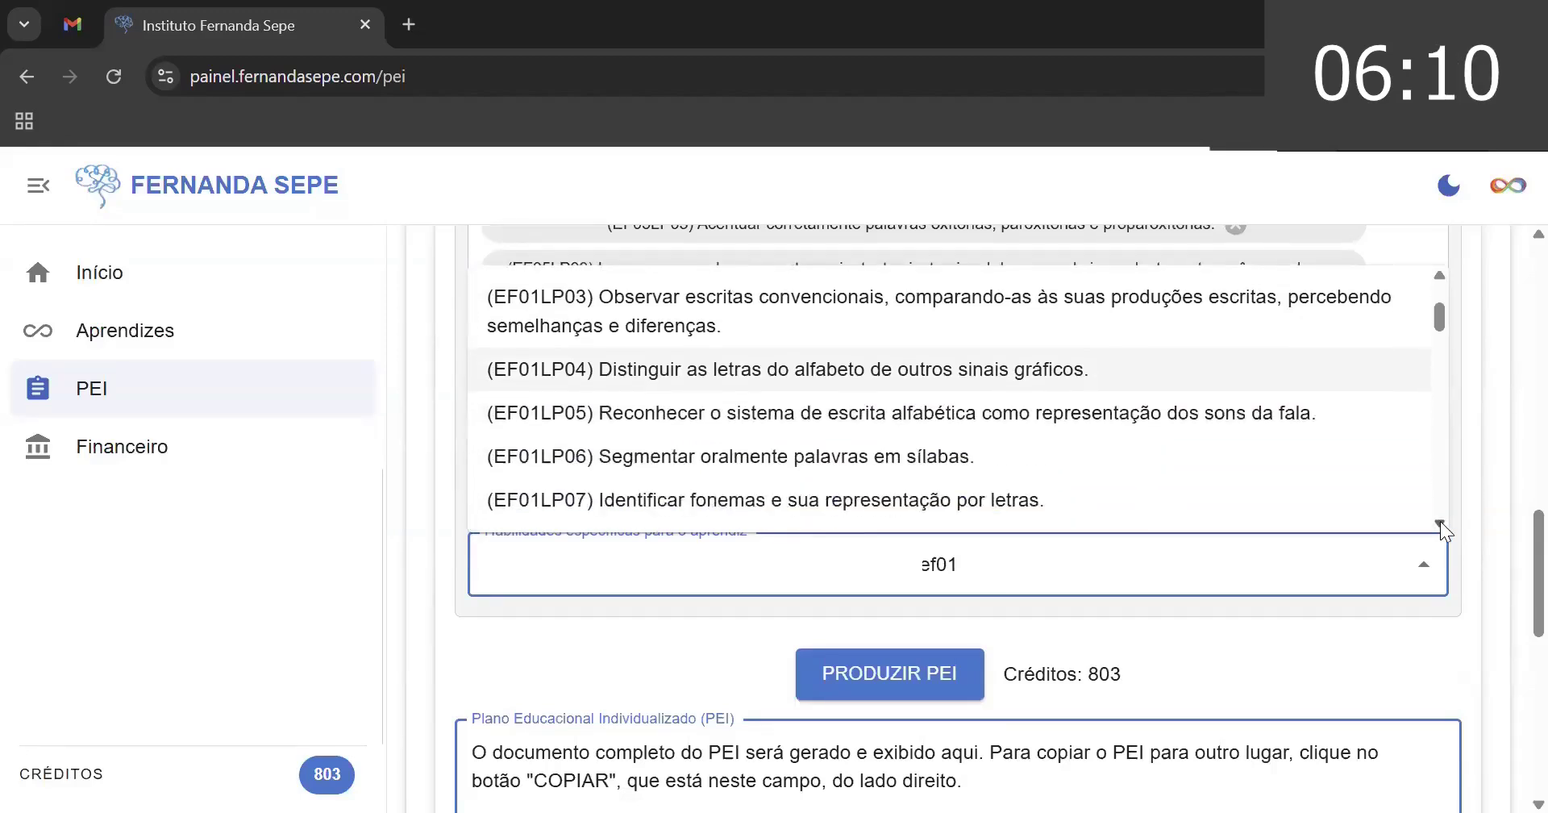
{"action": "scroll", "coordinate": [1440, 521], "scroll_direction": "down", "scroll_amount": 2}
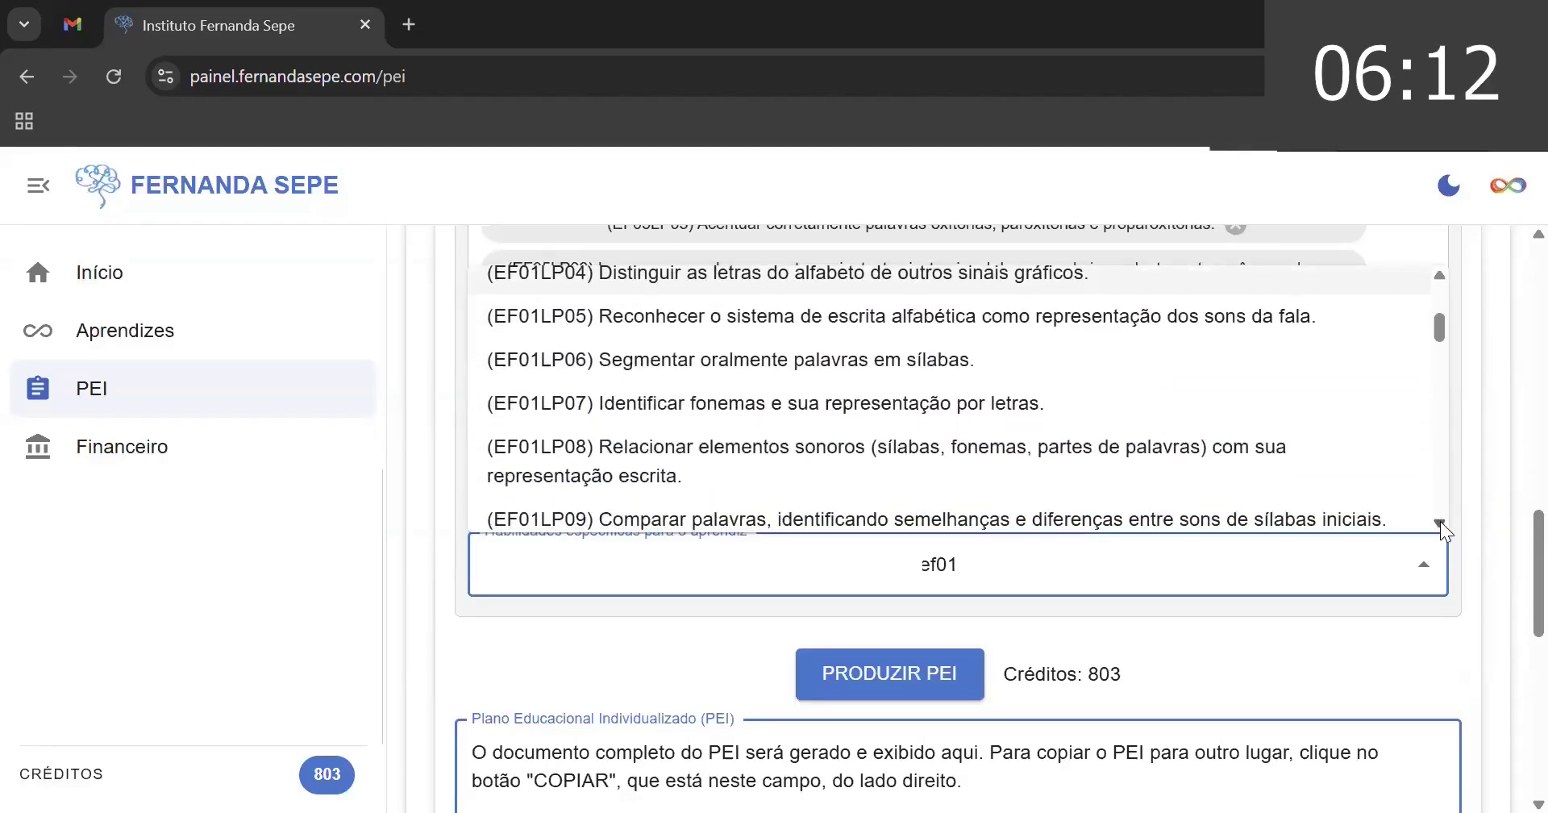
{"action": "scroll", "coordinate": [1440, 520], "scroll_direction": "down", "scroll_amount": 1}
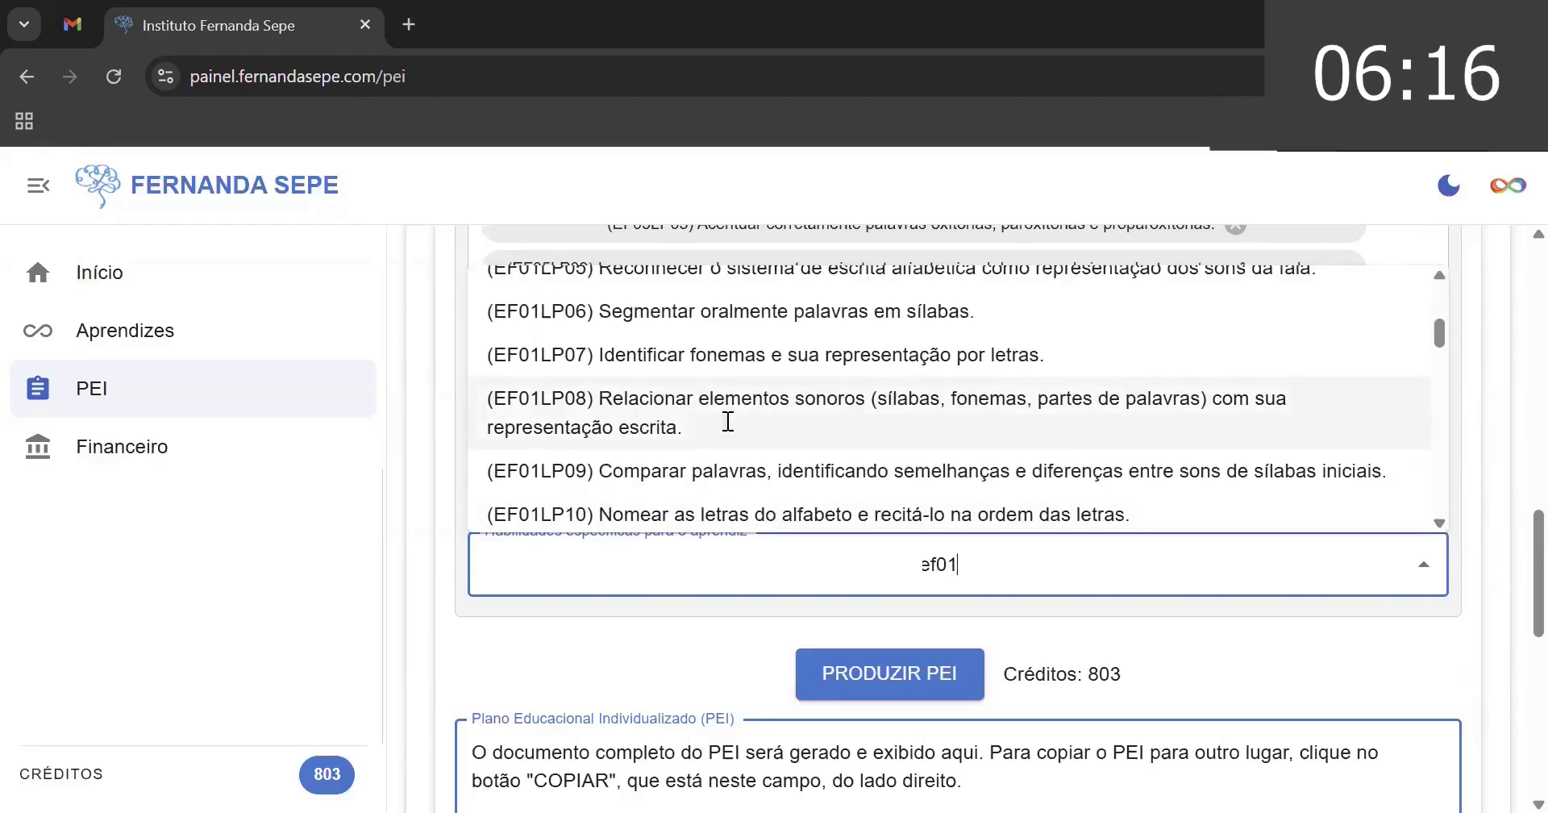
{"action": "left_click", "coordinate": [728, 421]}
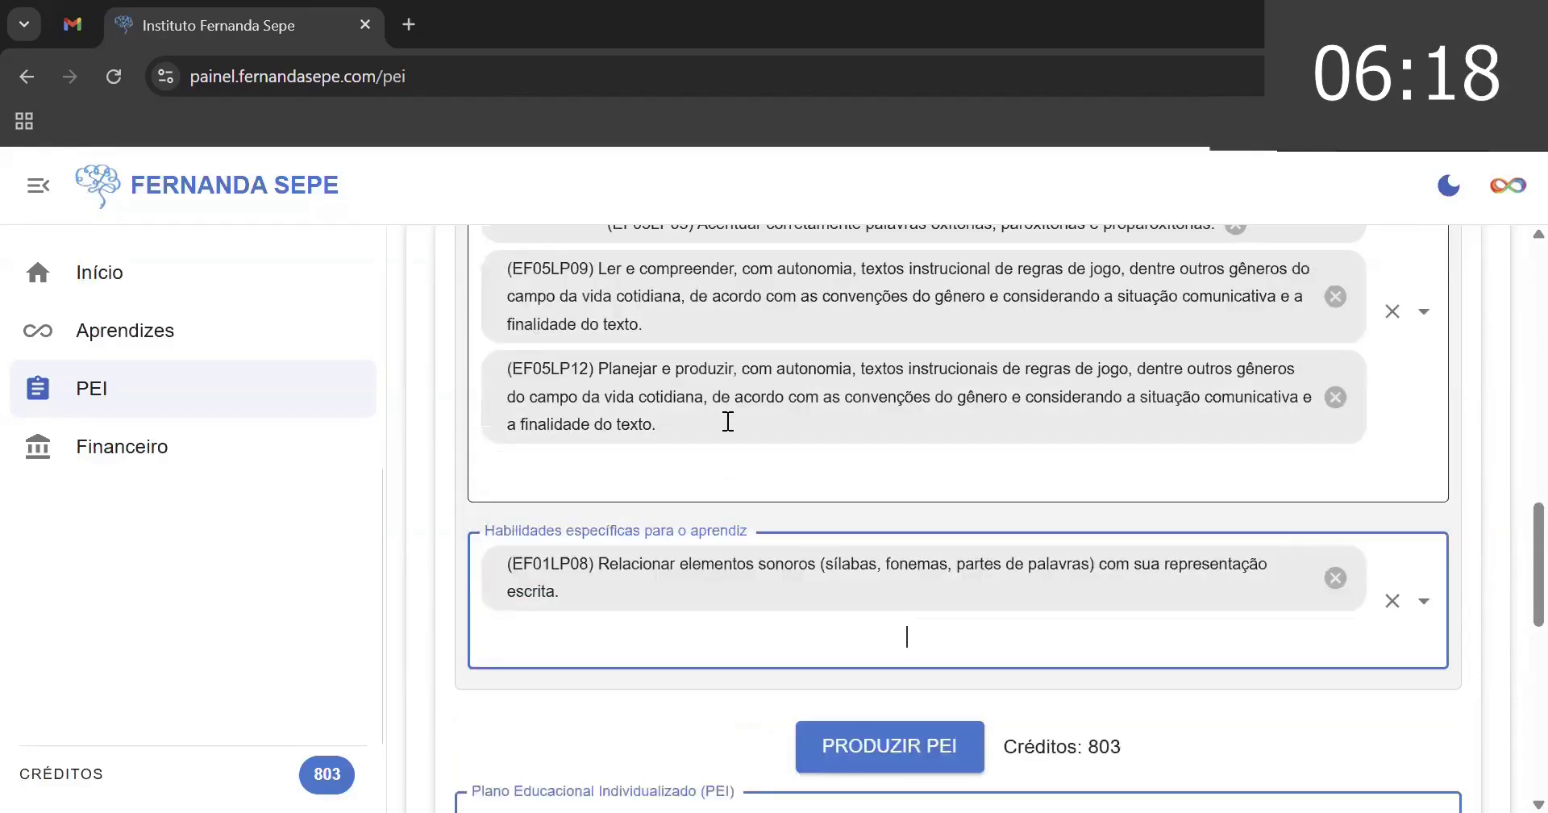
- Add EF01LP09 to the learner's specific skills
{"action": "type", "text": "ef0"}
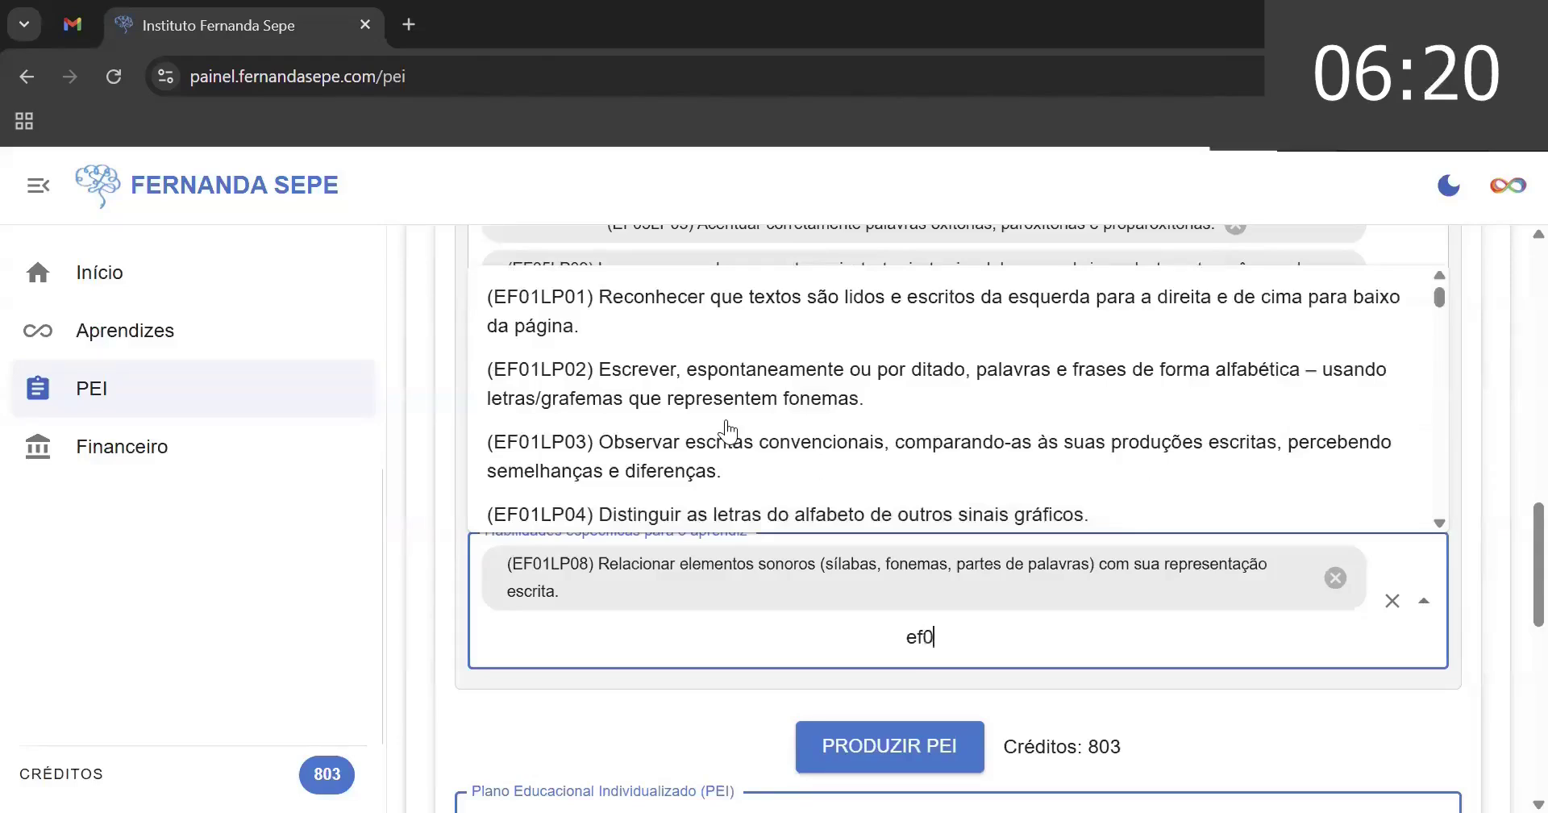
{"action": "type", "text": "1"}
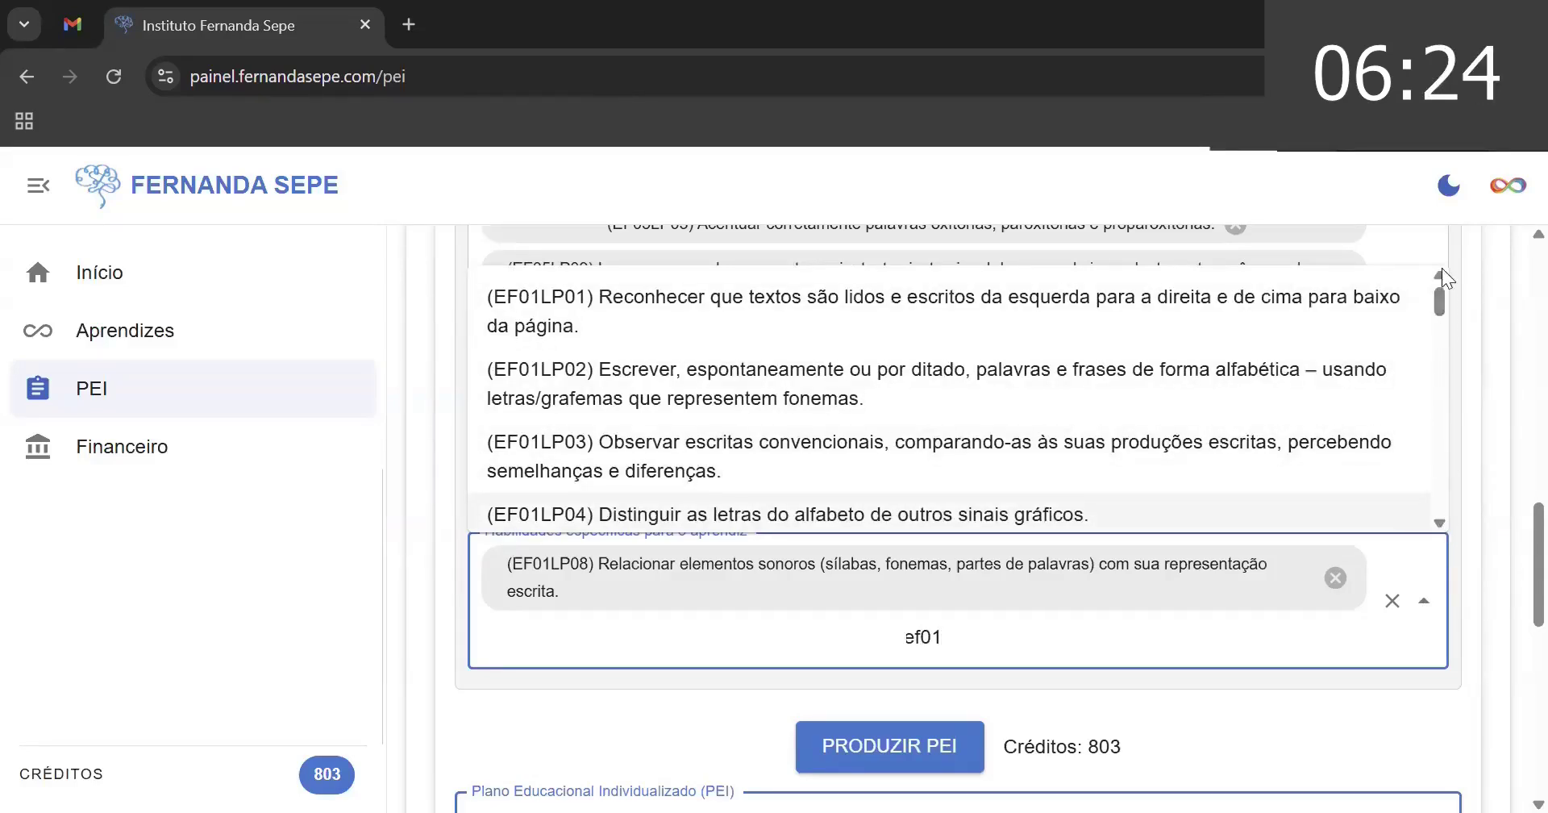
{"action": "left_click", "coordinate": [1440, 522]}
{"action": "left_click", "coordinate": [1439, 521]}
{"action": "left_click", "coordinate": [1439, 522]}
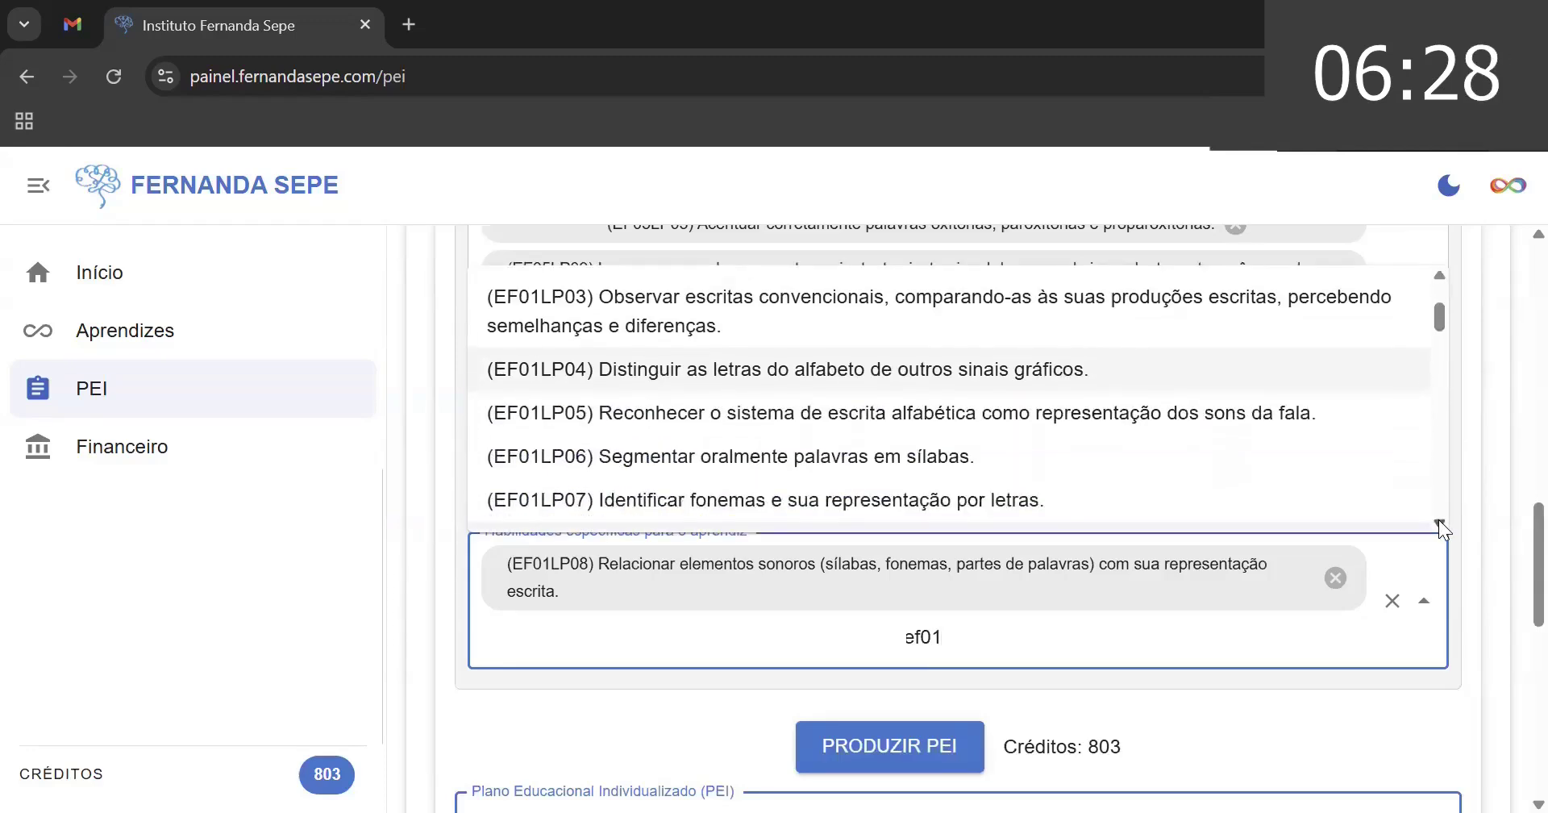
{"action": "left_click", "coordinate": [1439, 522]}
{"action": "left_click", "coordinate": [1439, 522]}
{"action": "left_click", "coordinate": [1439, 521]}
{"action": "left_click", "coordinate": [1439, 521]}
{"action": "left_click", "coordinate": [1439, 522]}
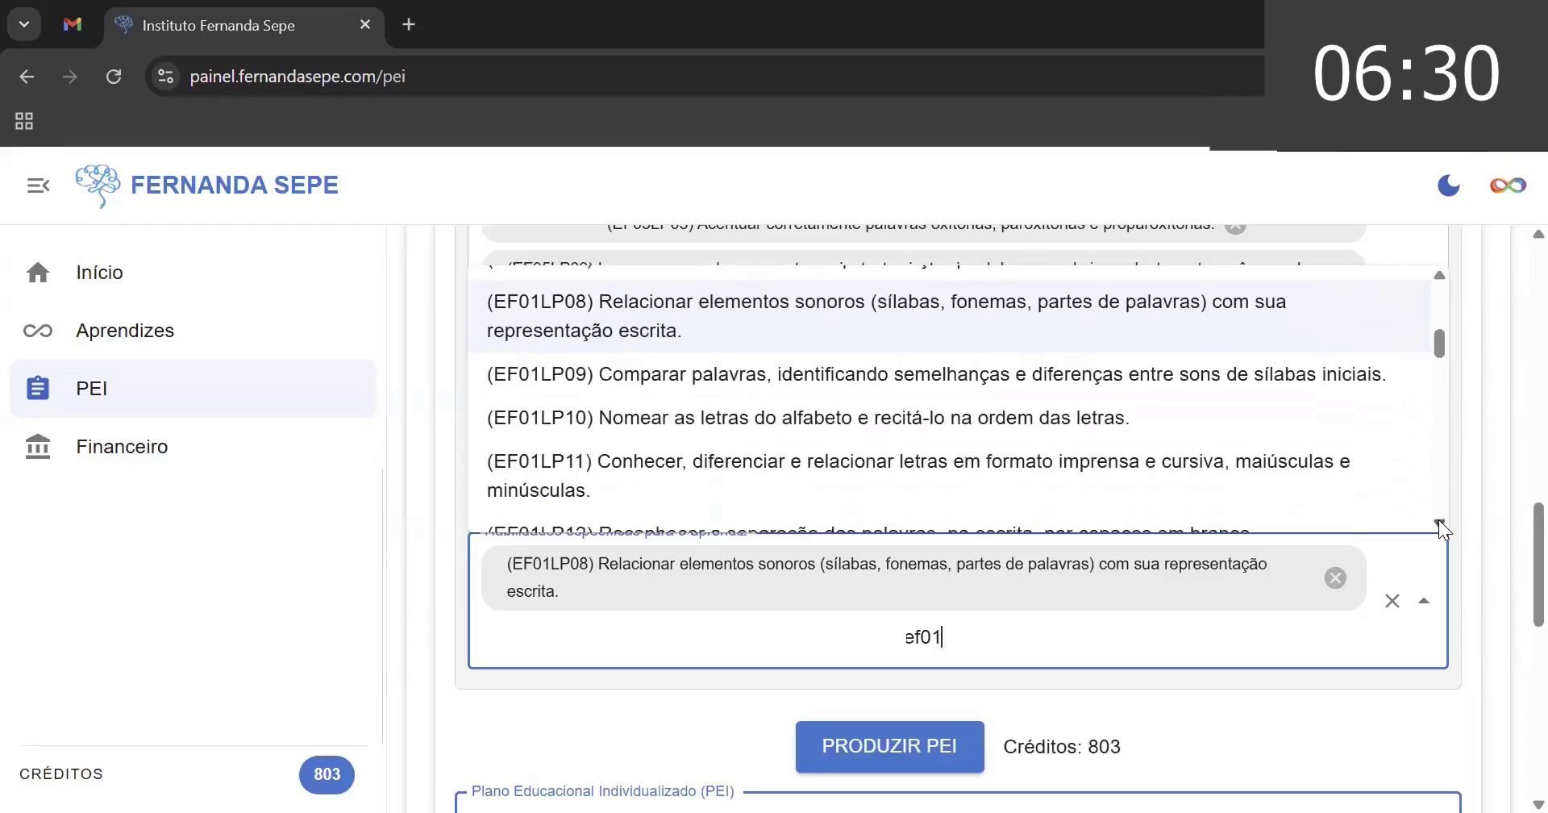
{"action": "left_click", "coordinate": [1439, 522]}
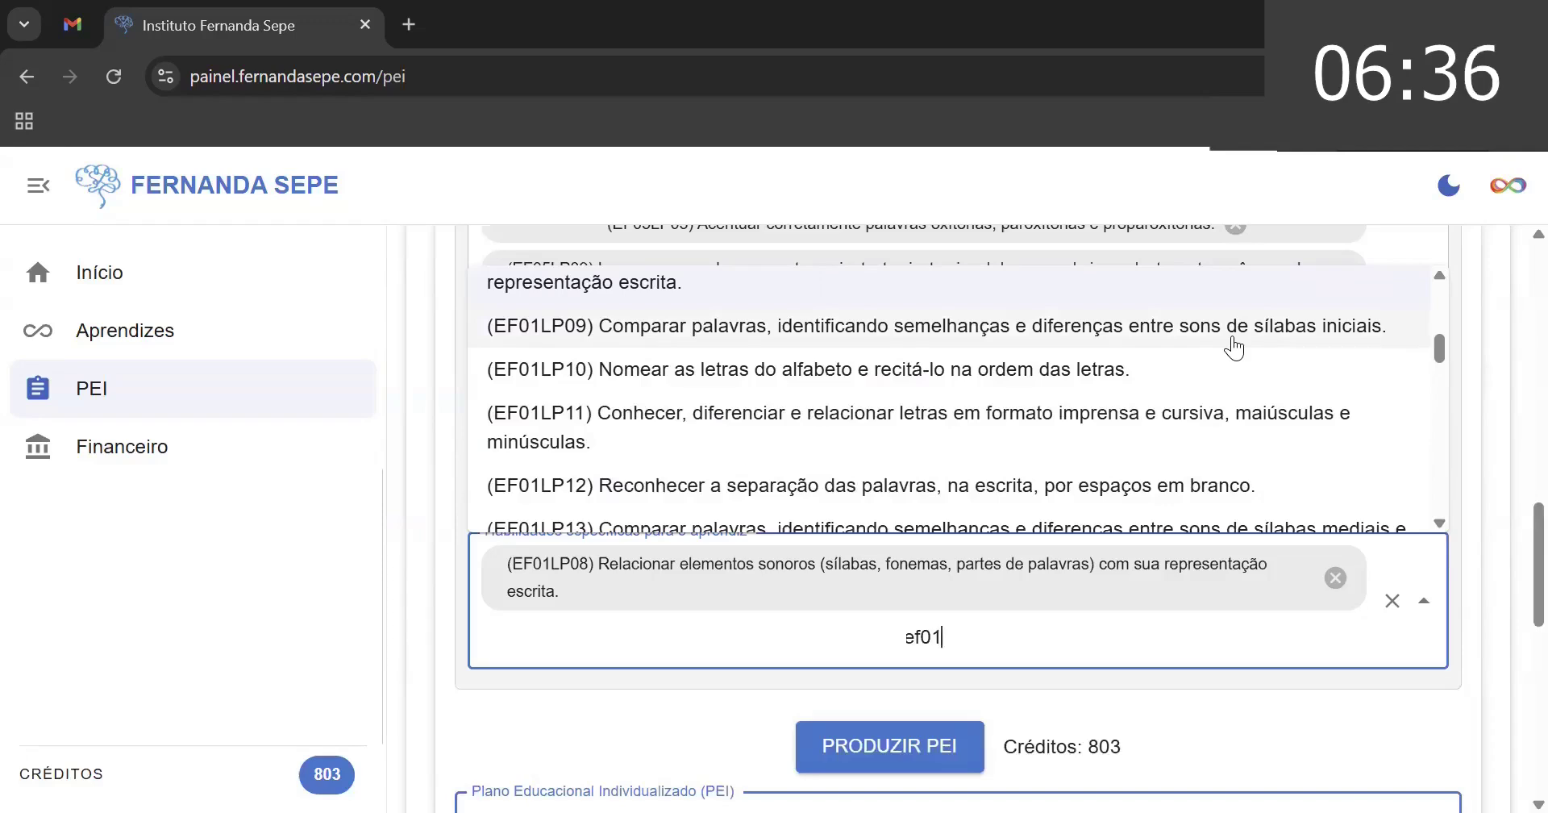
{"action": "left_click", "coordinate": [1233, 349]}
- Add EF01LP06 as the third learner-specific skill
{"action": "type", "text": "ef"}
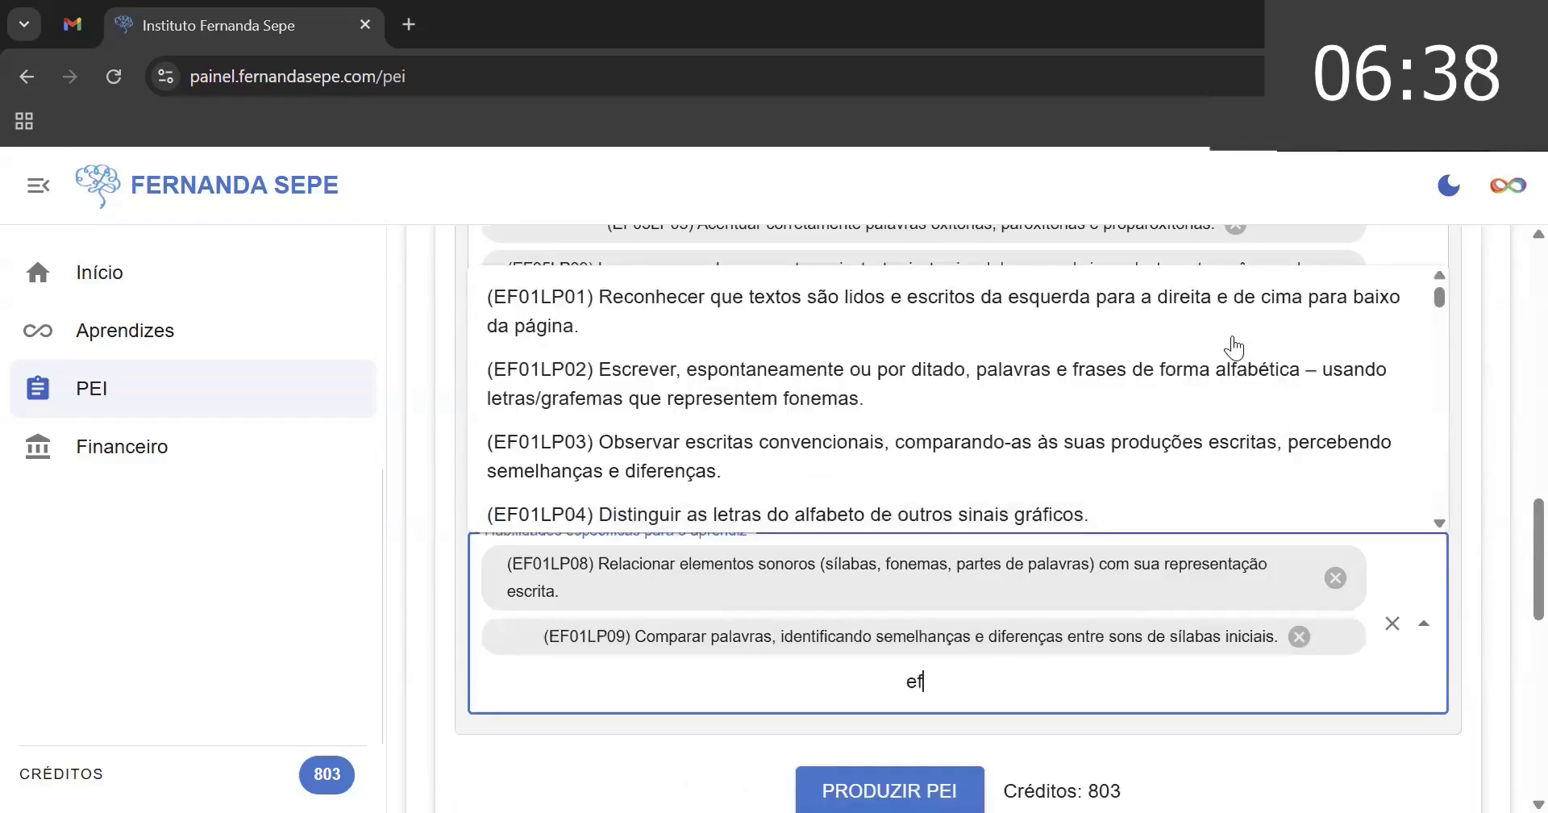
{"action": "type", "text": "01"}
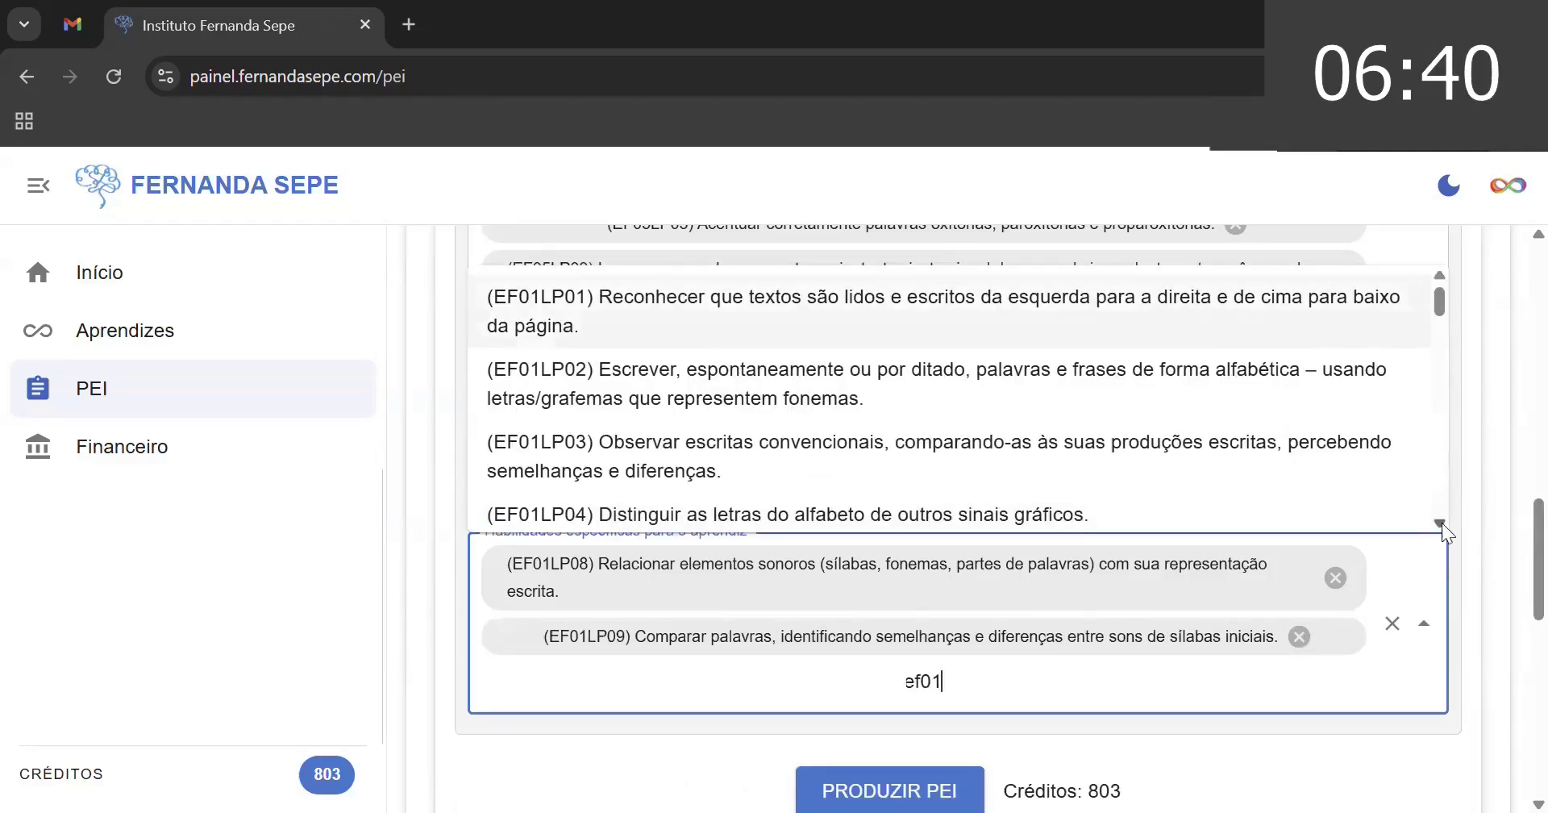
{"action": "left_click", "coordinate": [1436, 523]}
{"action": "left_click", "coordinate": [1436, 524]}
{"action": "left_click", "coordinate": [1436, 523]}
{"action": "left_click", "coordinate": [1436, 523]}
{"action": "left_click", "coordinate": [1435, 523]}
{"action": "left_click", "coordinate": [1436, 523]}
{"action": "left_click", "coordinate": [1436, 523]}
{"action": "left_click", "coordinate": [1436, 523]}
{"action": "left_click", "coordinate": [1436, 523]}
{"action": "left_click", "coordinate": [1435, 523]}
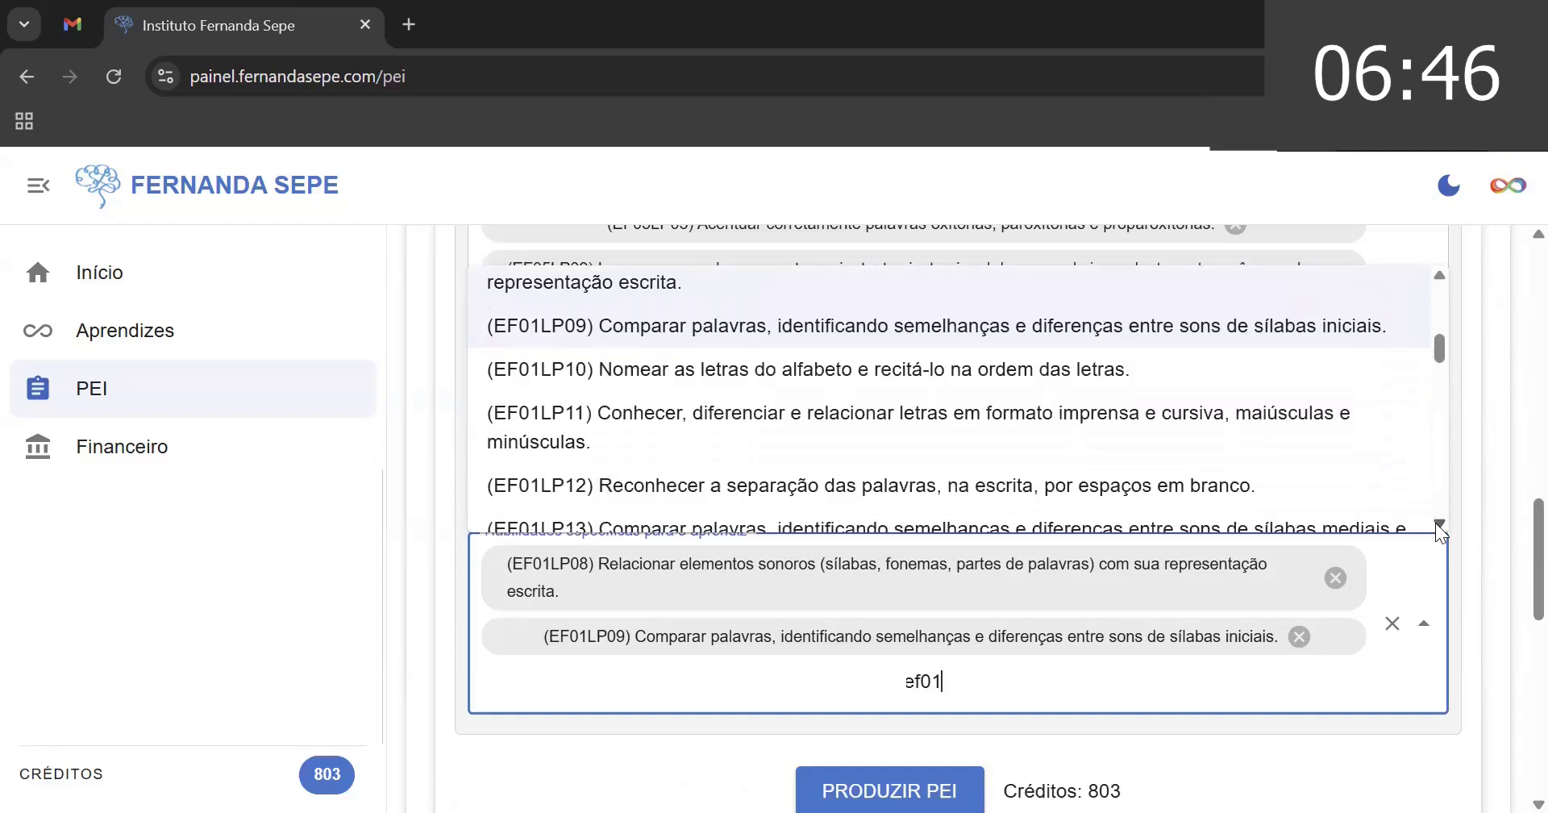
{"action": "left_click", "coordinate": [1436, 523]}
{"action": "left_click", "coordinate": [1435, 523]}
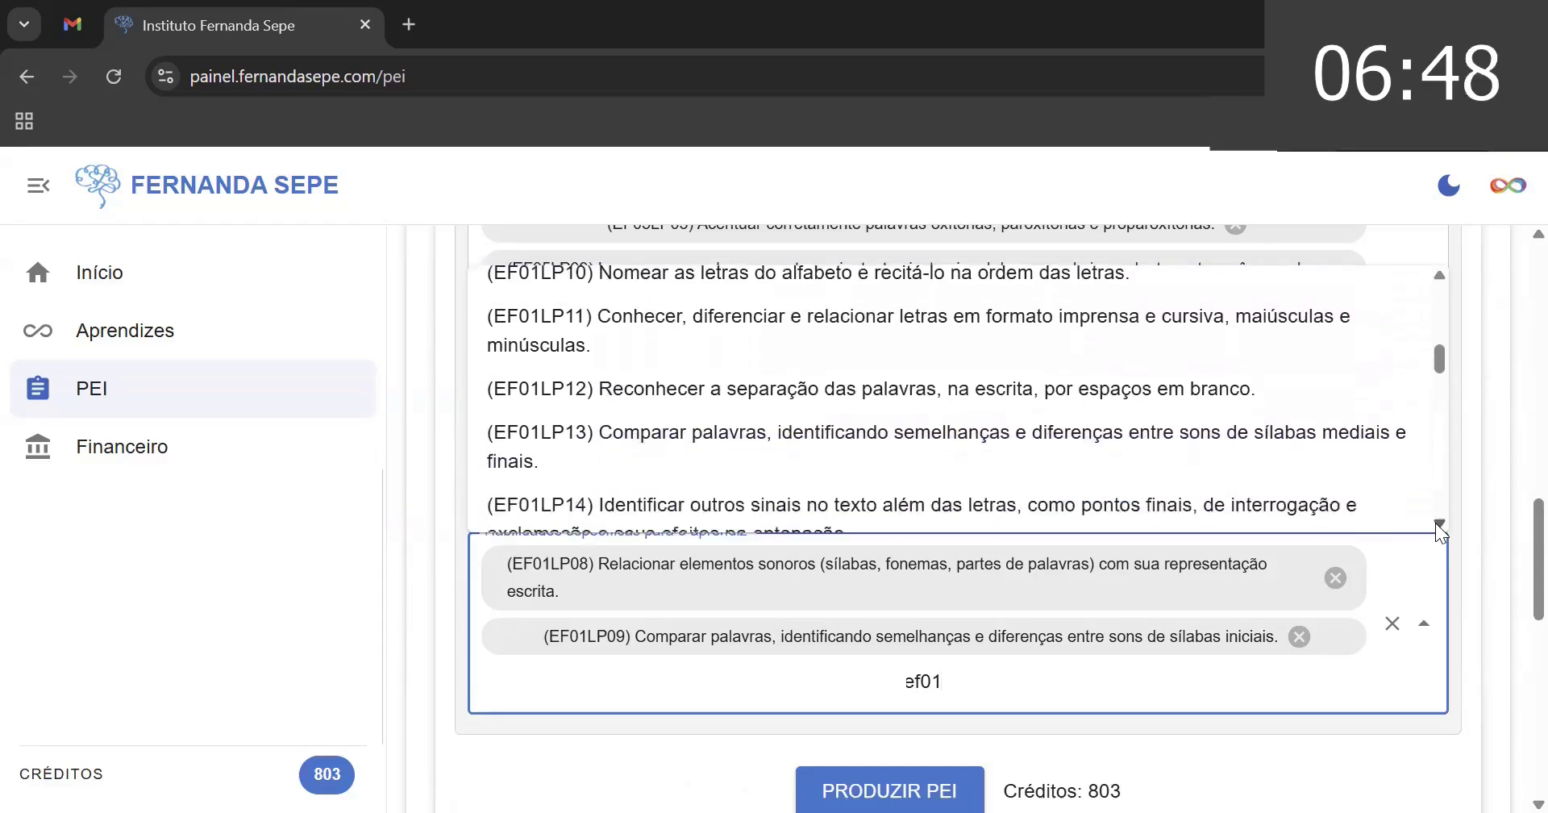
{"action": "left_click", "coordinate": [1435, 524]}
{"action": "left_click", "coordinate": [1436, 523]}
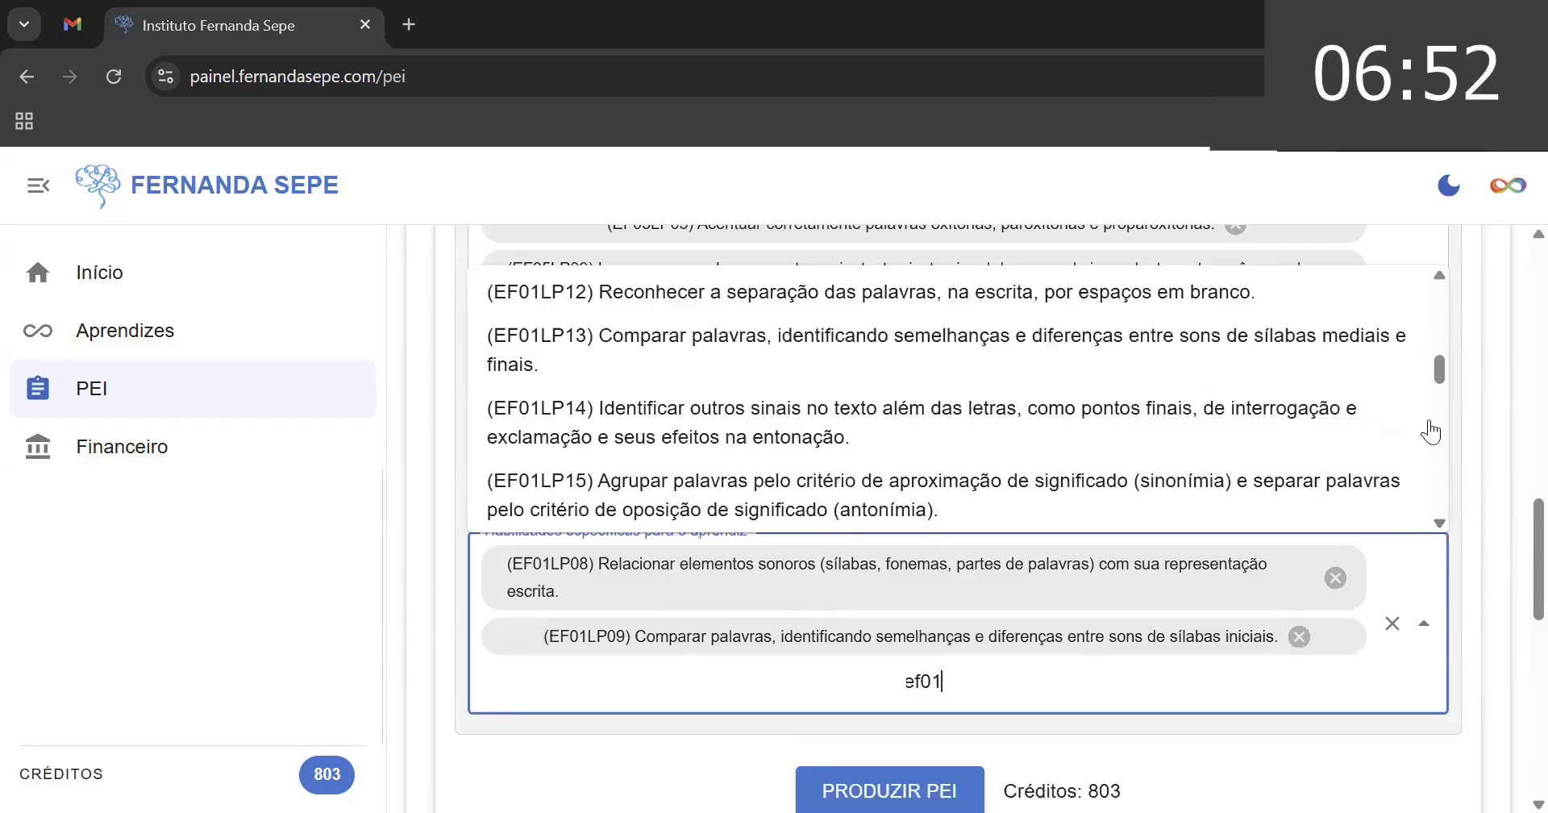
{"action": "left_click", "coordinate": [1438, 275]}
{"action": "left_click", "coordinate": [1438, 276]}
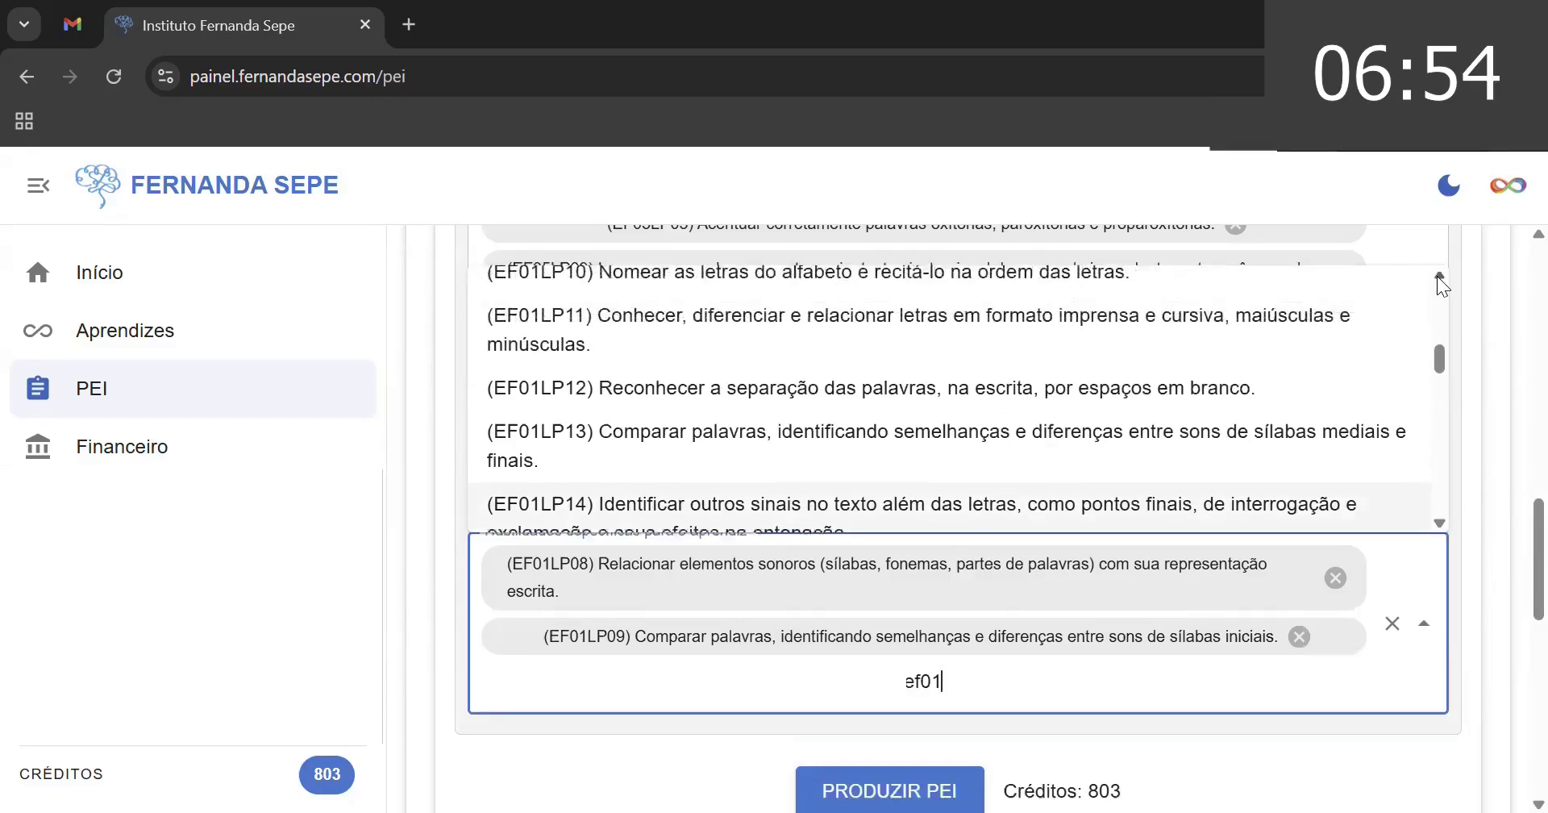
{"action": "left_click", "coordinate": [1438, 276]}
{"action": "left_click", "coordinate": [1438, 276]}
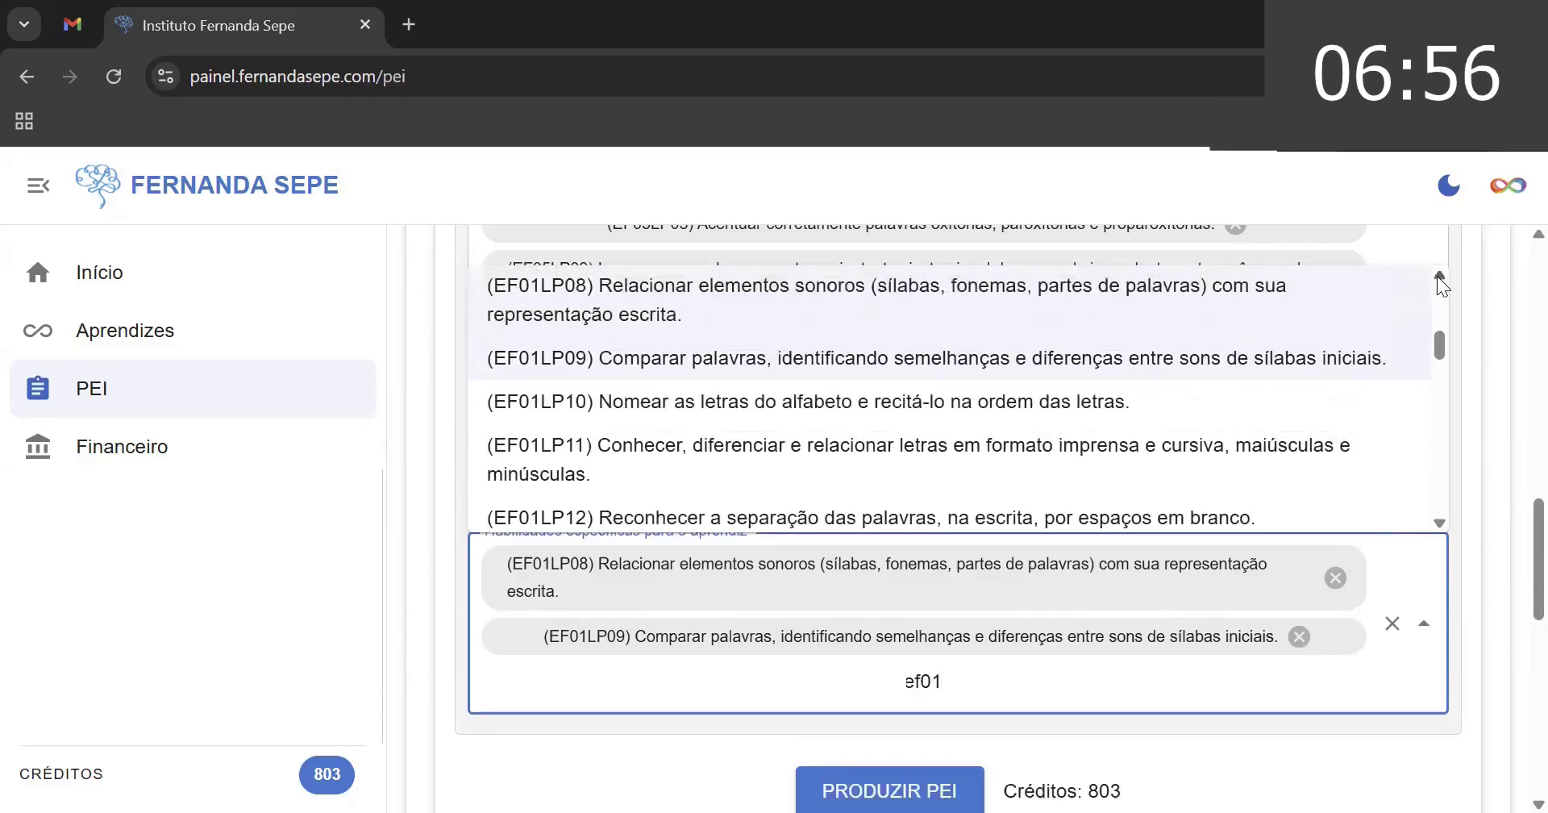
{"action": "left_click", "coordinate": [1438, 275]}
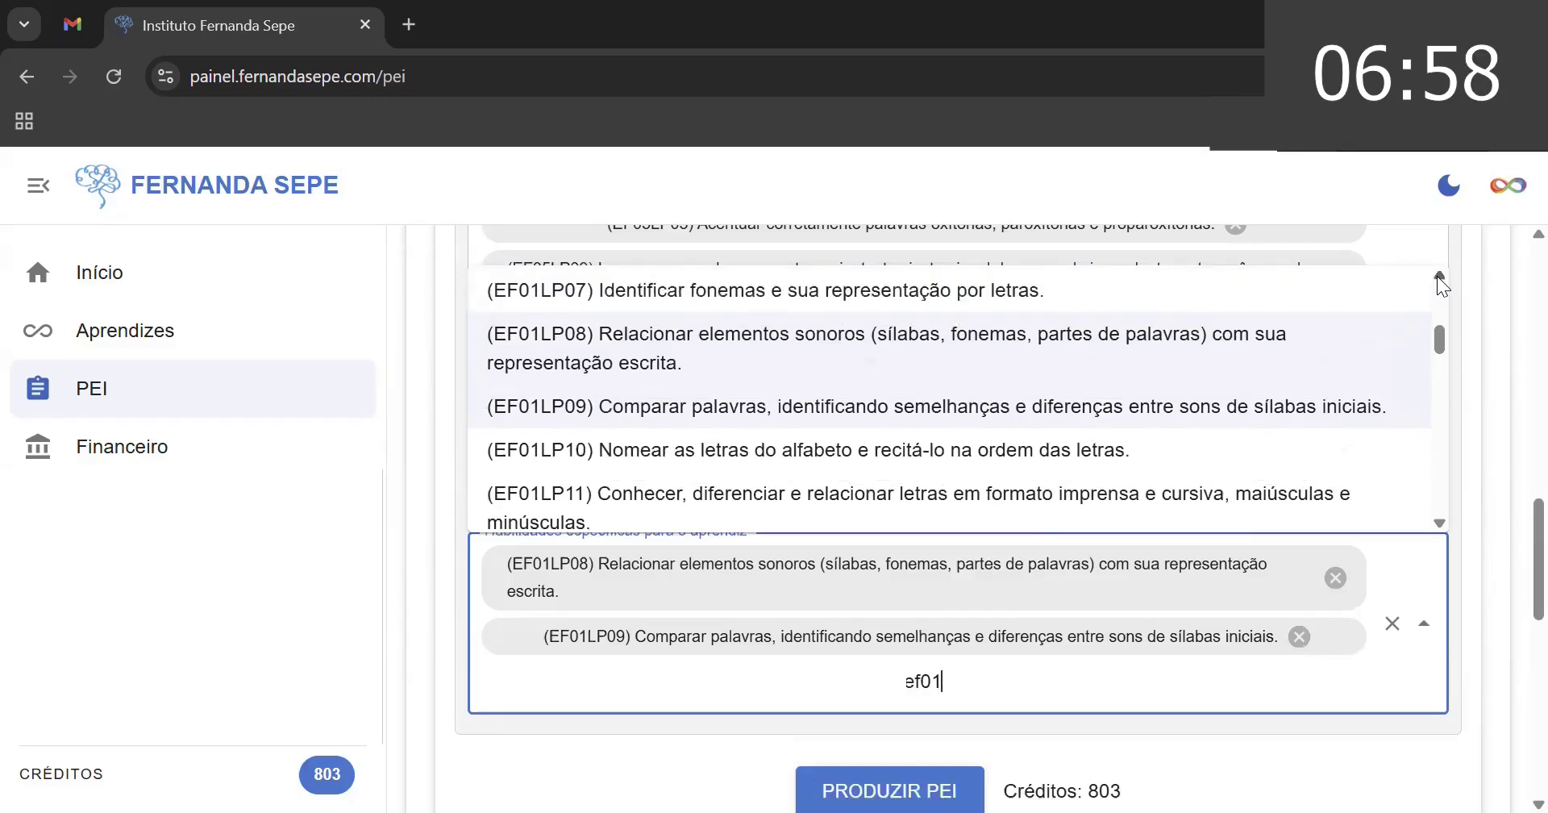
{"action": "left_click", "coordinate": [1438, 275]}
{"action": "left_click", "coordinate": [1439, 276]}
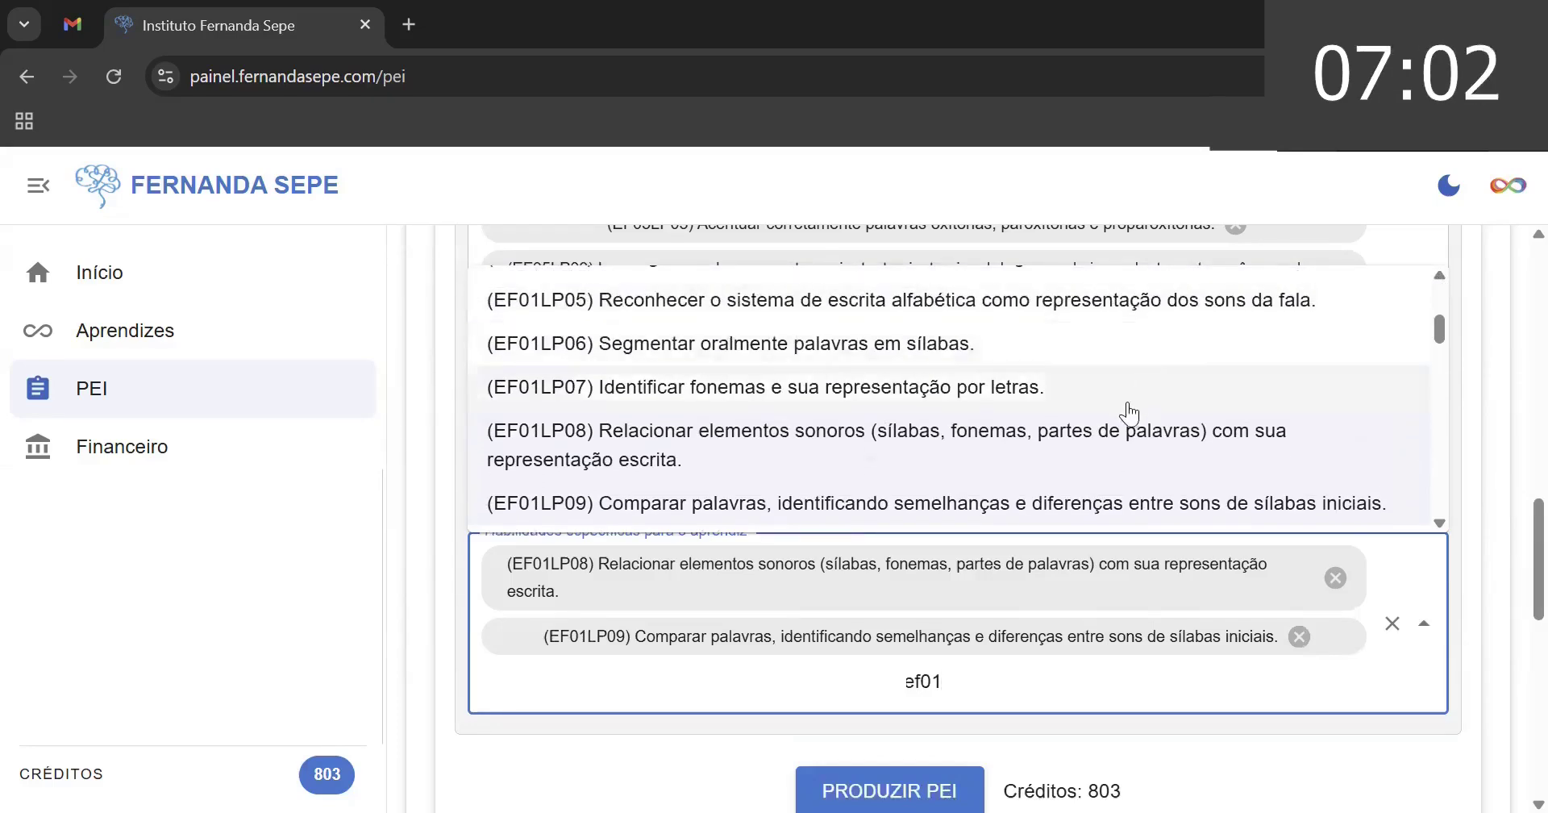
{"action": "left_click", "coordinate": [948, 351]}
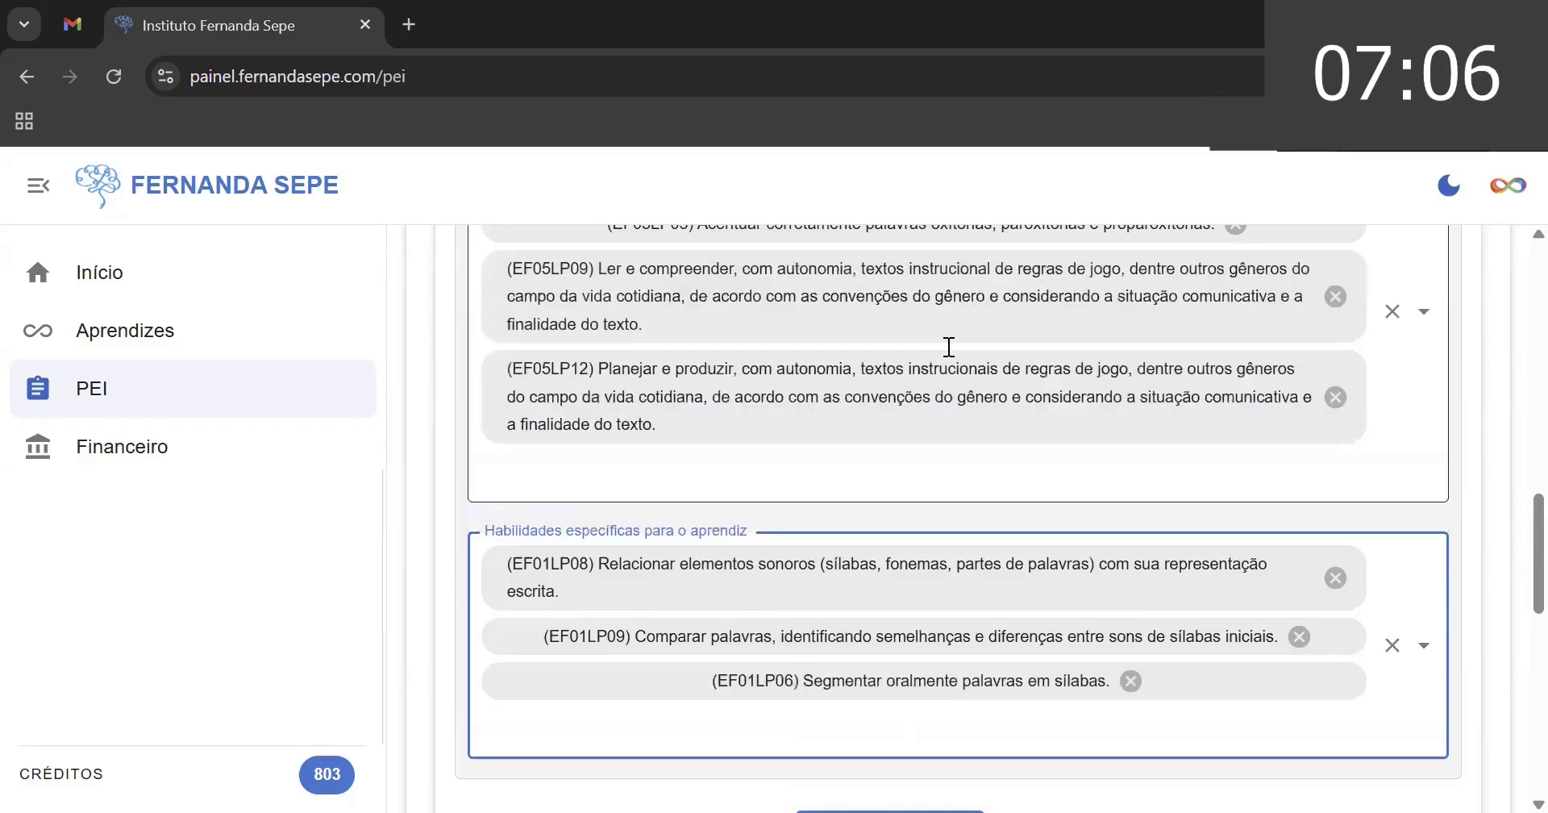
- Launch PRODUZIR PEI from the completed form, bringing up the 1-credit confirmation
{"action": "scroll", "coordinate": [1512, 516], "scroll_direction": "down", "scroll_amount": 5}
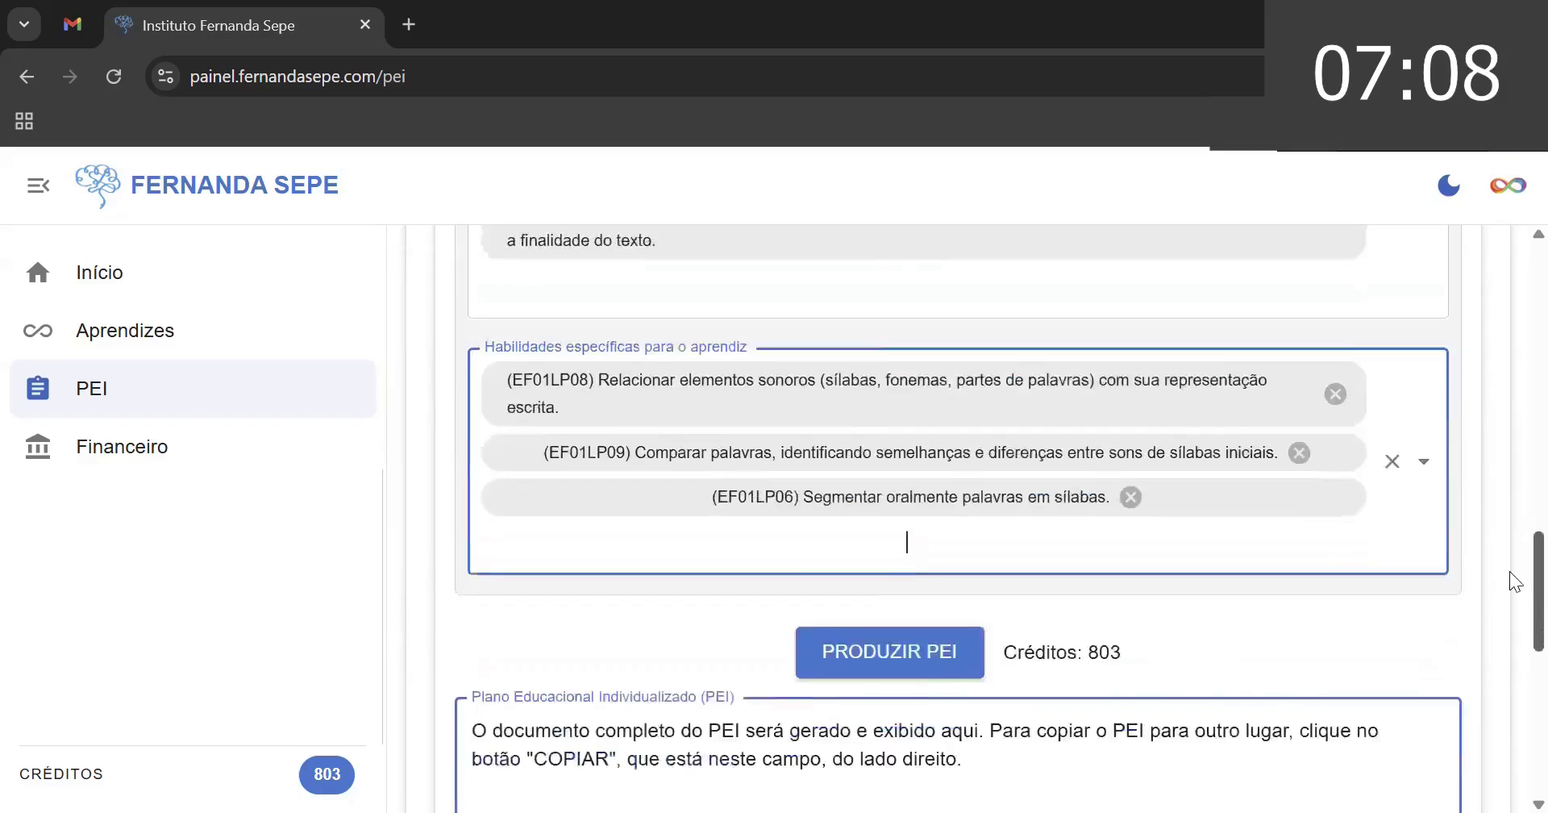
{"action": "scroll", "coordinate": [1511, 603], "scroll_direction": "up", "scroll_amount": 5}
{"action": "scroll", "coordinate": [1509, 484], "scroll_direction": "up", "scroll_amount": 10}
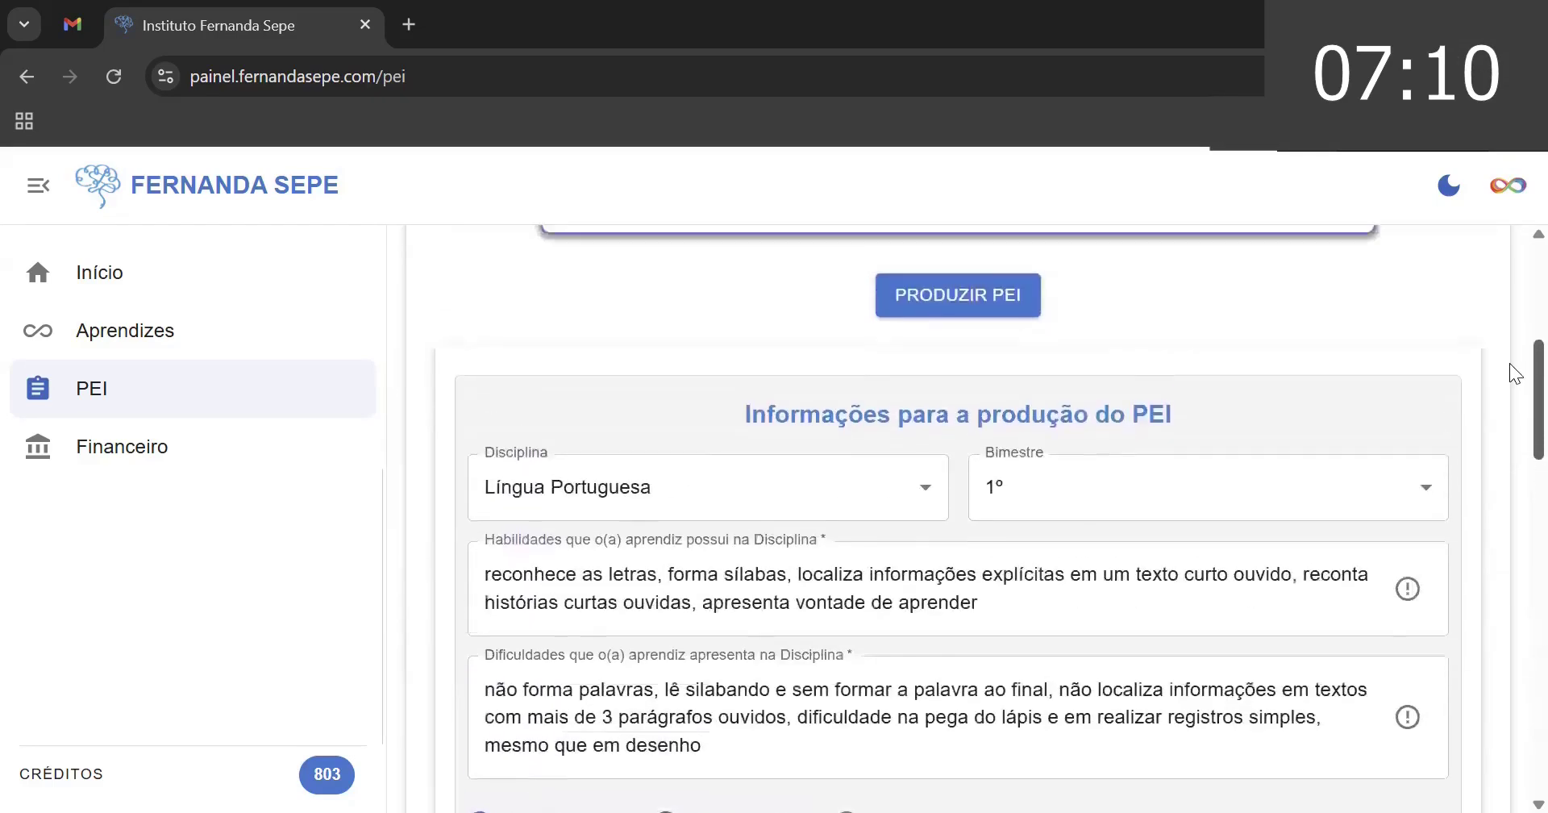
{"action": "scroll", "coordinate": [1509, 420], "scroll_direction": "down", "scroll_amount": 4}
{"action": "scroll", "coordinate": [1509, 529], "scroll_direction": "down", "scroll_amount": 6}
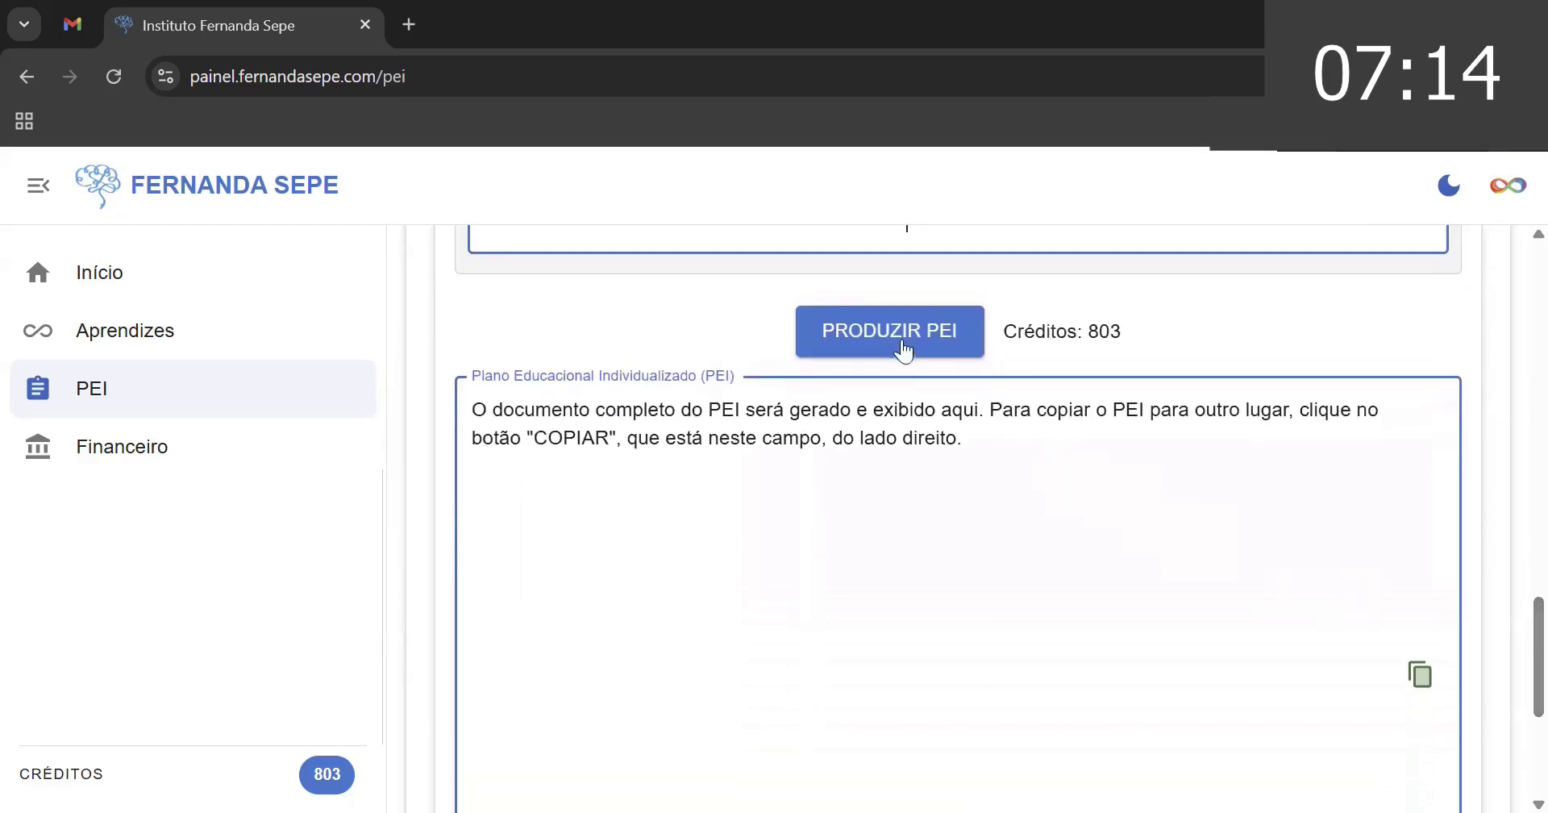
{"action": "left_click", "coordinate": [905, 341]}
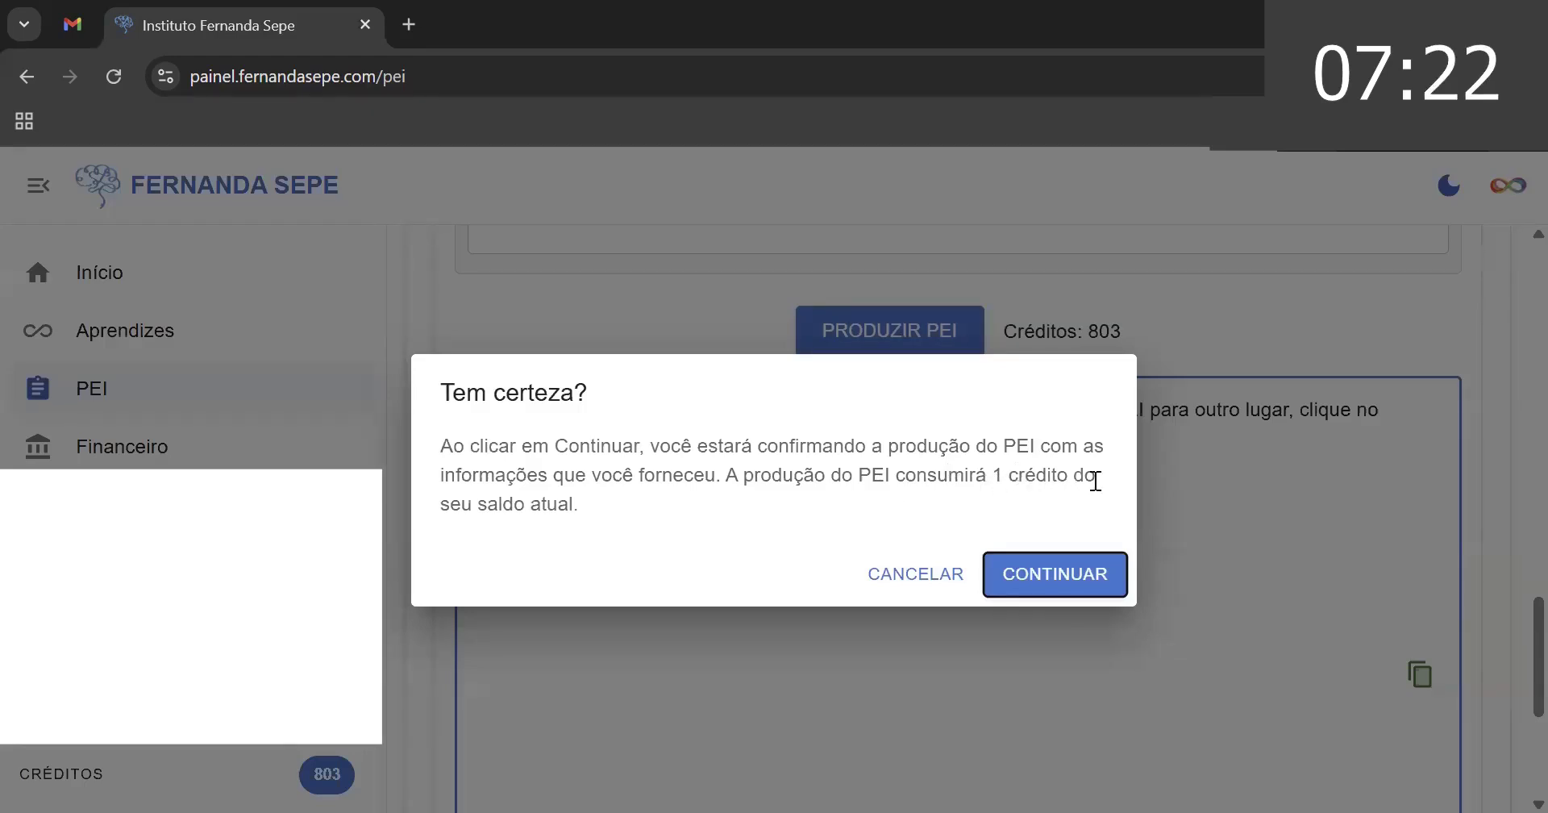
- Confirm with CONTINUAR and wait for the Sucesso! notice, with credits dropping to 802
{"action": "left_click", "coordinate": [1044, 579]}
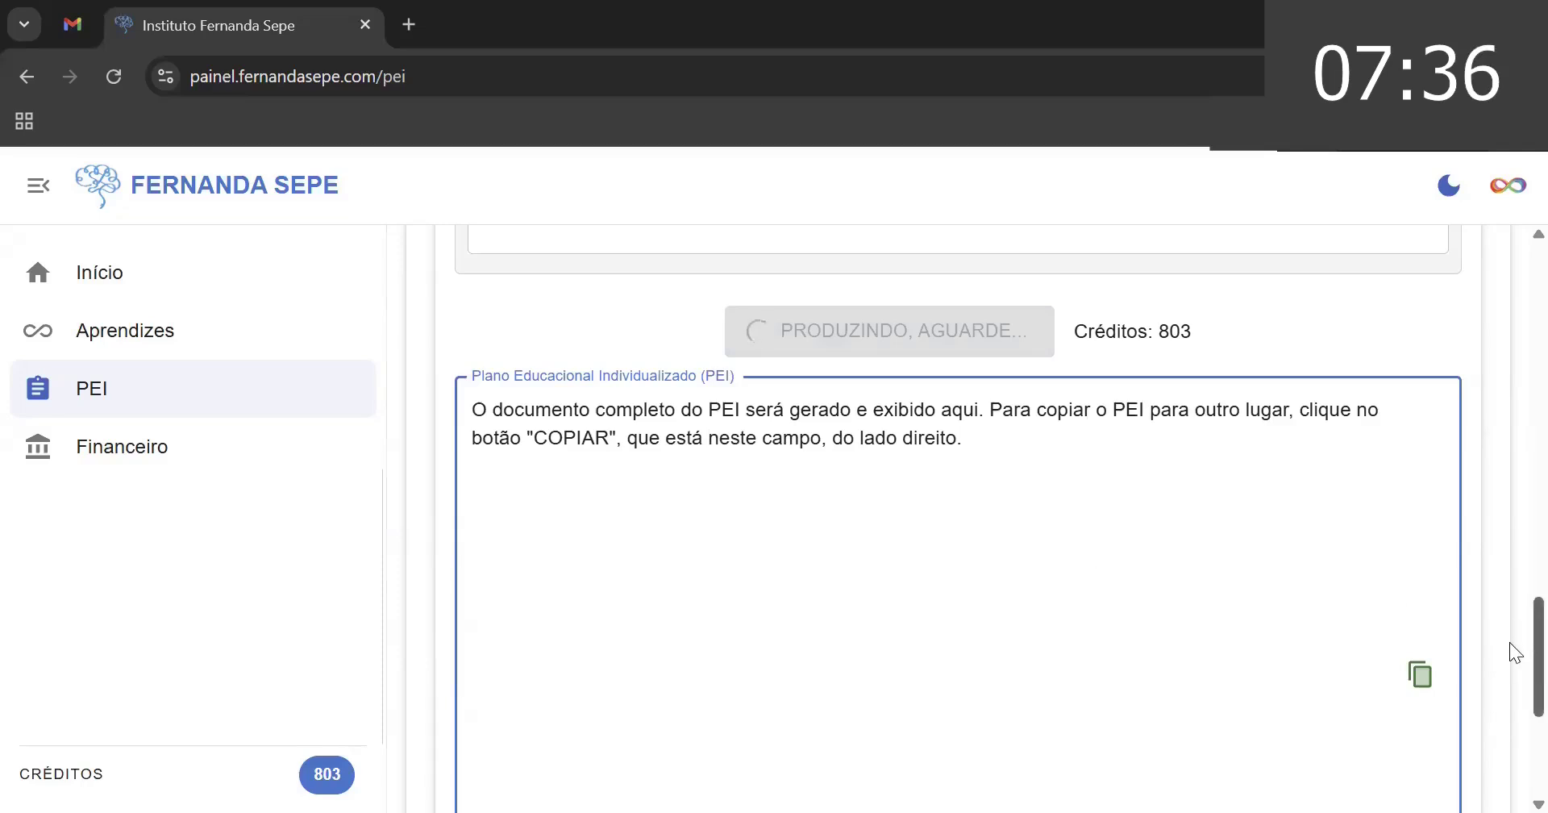
{"action": "scroll", "coordinate": [1509, 645], "scroll_direction": "down", "scroll_amount": 3}
{"action": "scroll", "coordinate": [1509, 596], "scroll_direction": "up", "scroll_amount": 8}
{"action": "scroll", "coordinate": [1509, 542], "scroll_direction": "up", "scroll_amount": 15}
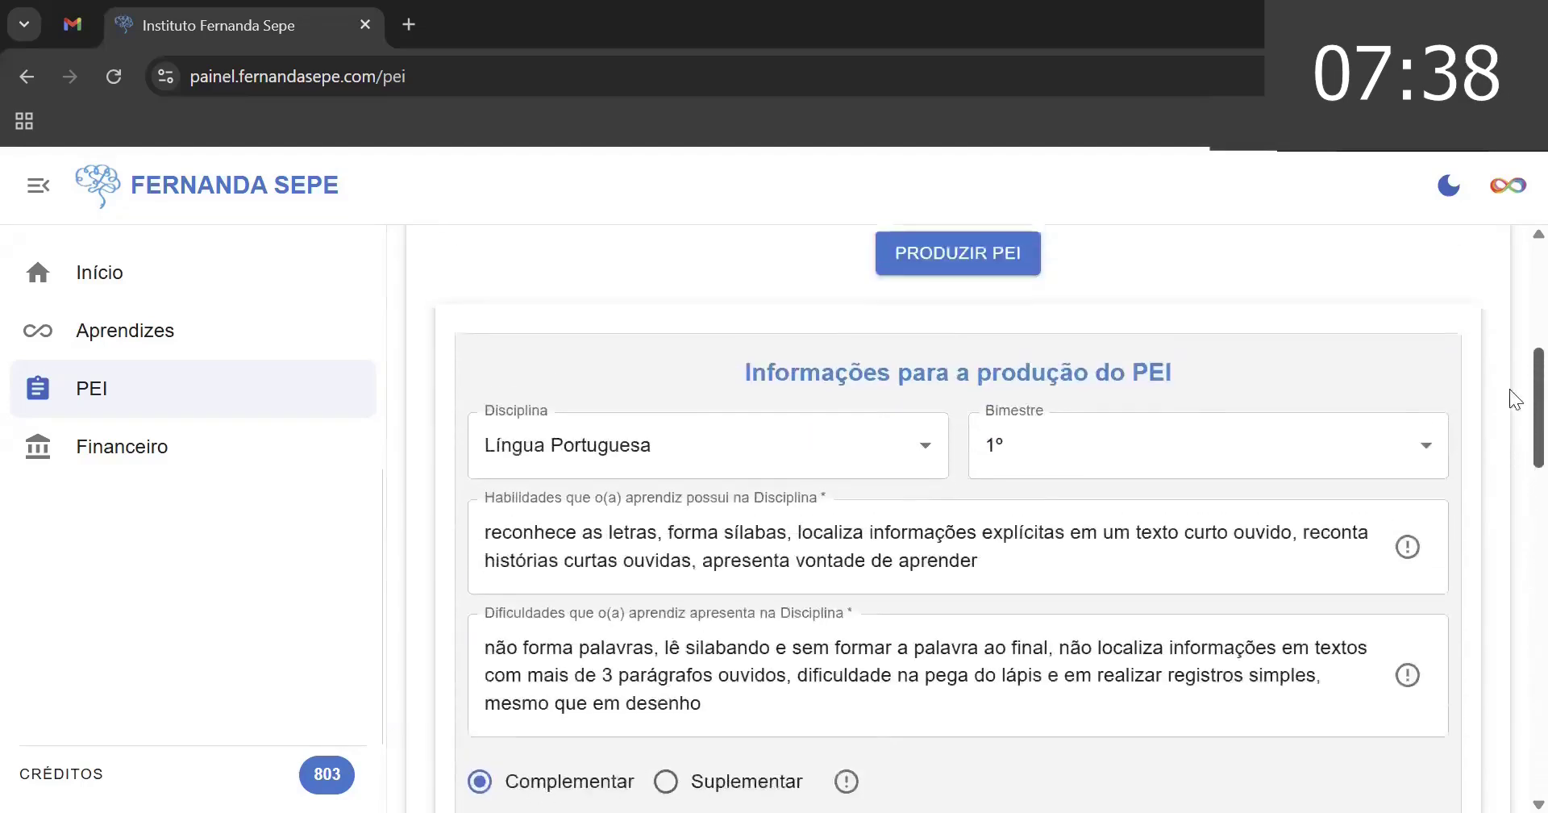
{"action": "scroll", "coordinate": [1510, 270], "scroll_direction": "down", "scroll_amount": 2}
{"action": "left_click_drag", "start_coordinate": [1509, 350], "coordinate": [1509, 661]}
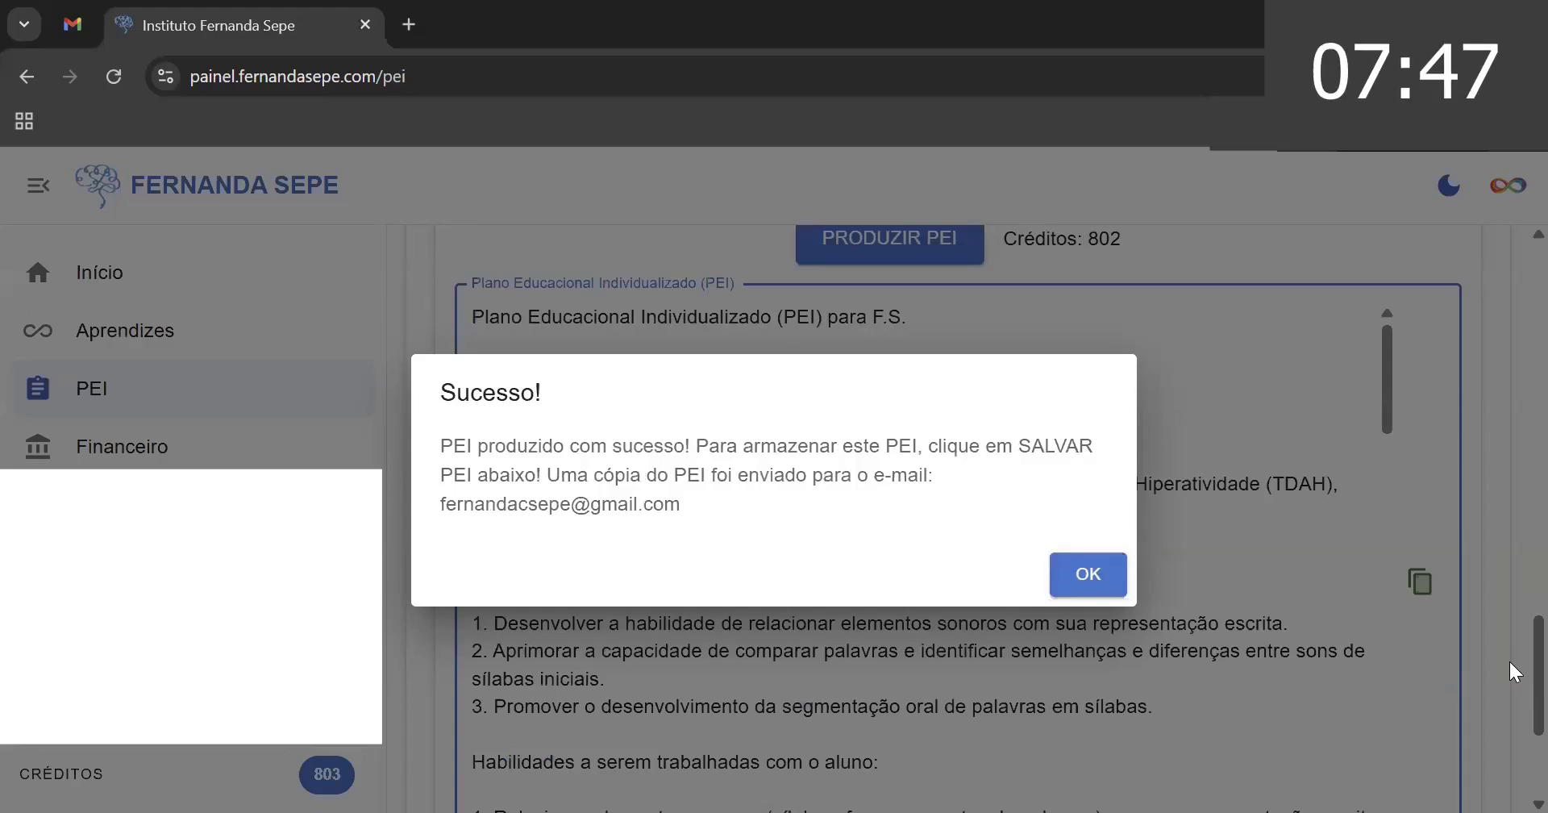
- Dismiss the success notice and scroll through the generated PEI text
{"action": "left_click", "coordinate": [1080, 577]}
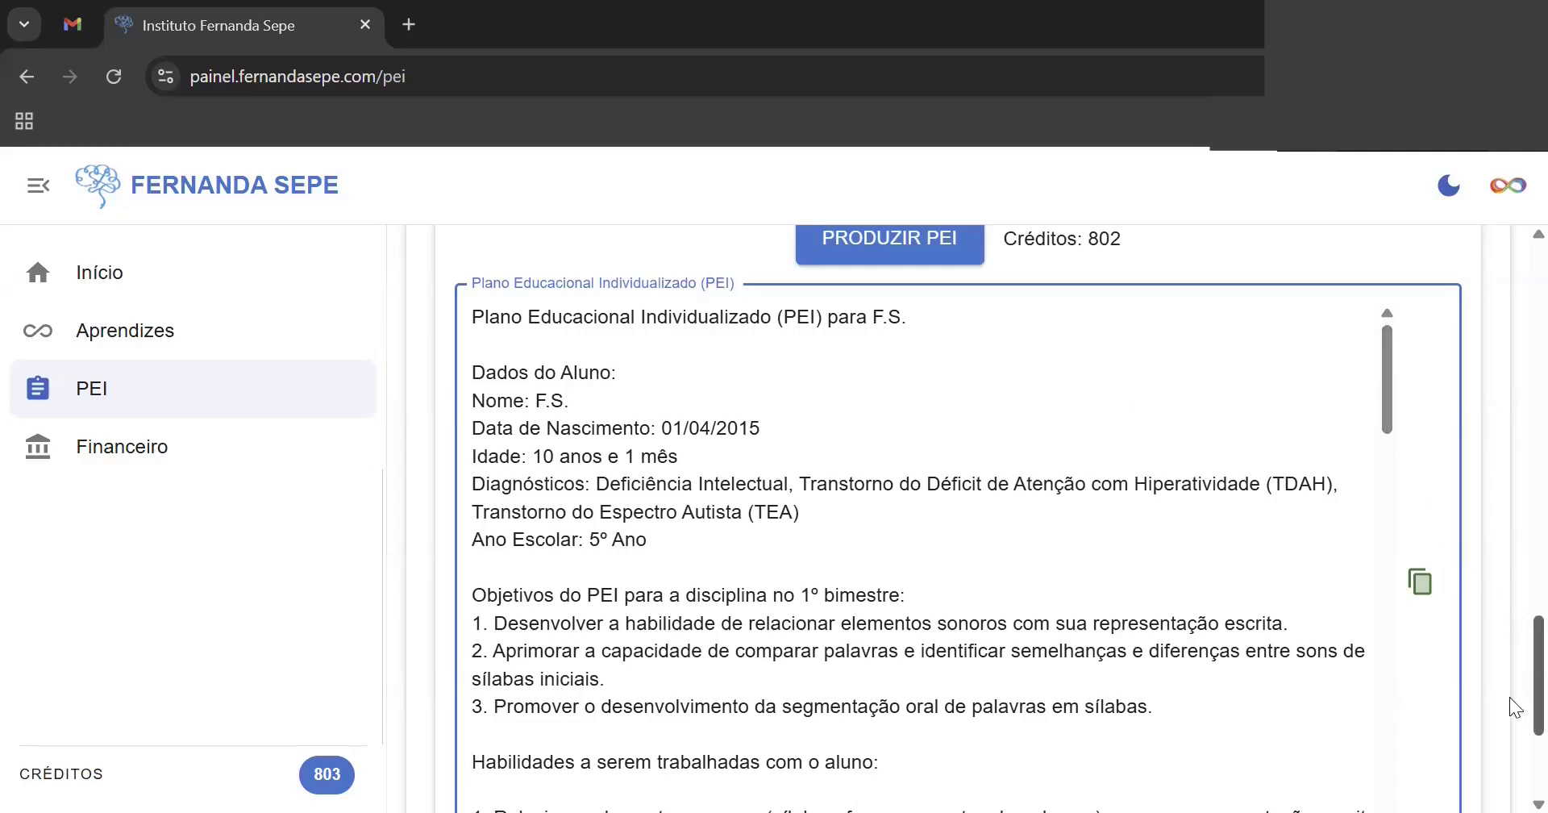
{"action": "left_click_drag", "start_coordinate": [1387, 369], "coordinate": [1386, 363]}
{"action": "left_click_drag", "start_coordinate": [1392, 360], "coordinate": [1407, 460]}
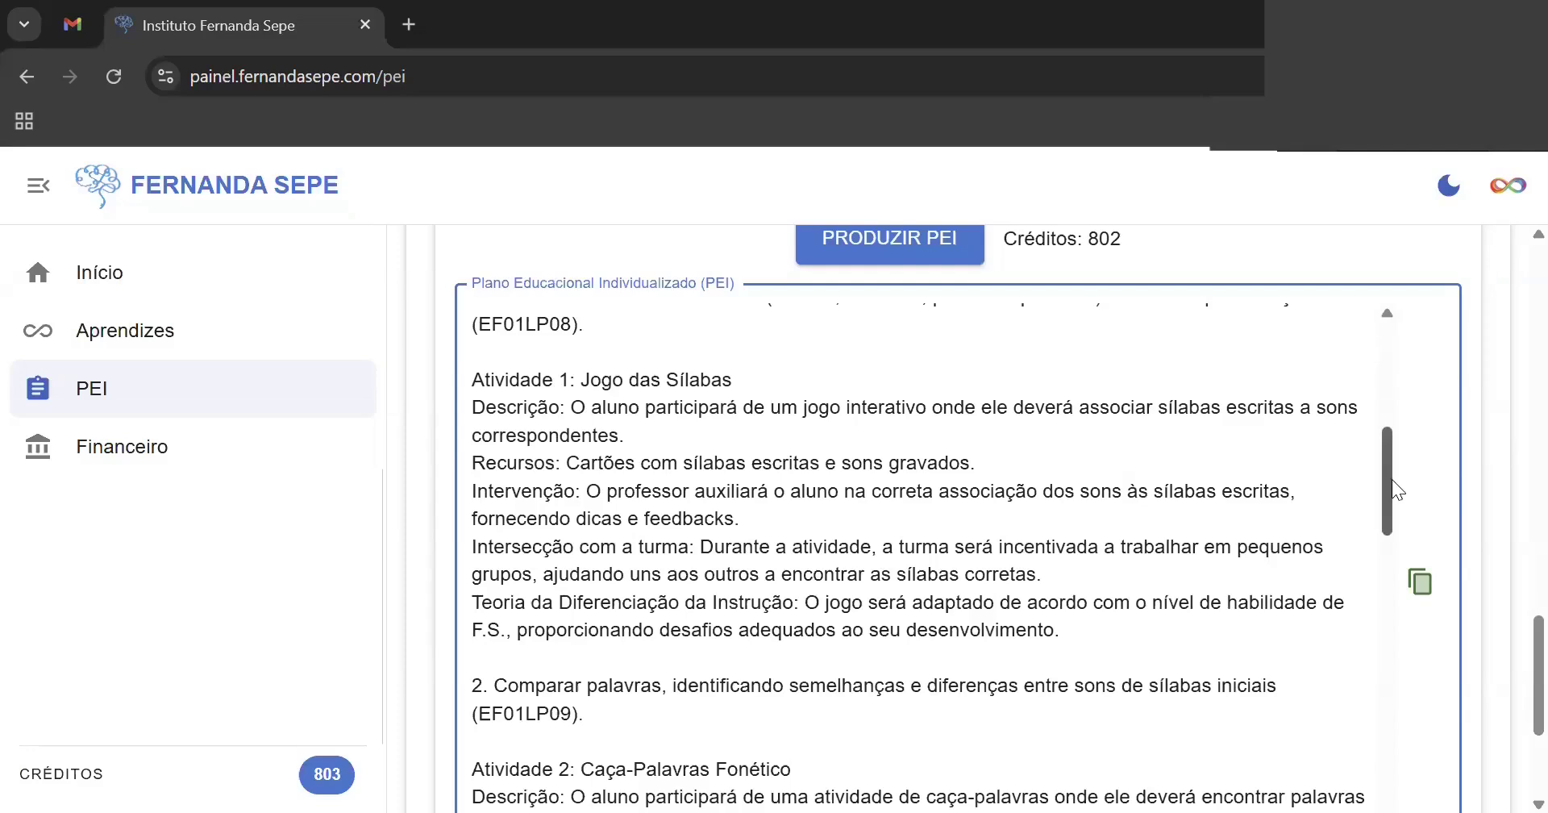
{"action": "left_click_drag", "start_coordinate": [1392, 479], "coordinate": [1400, 558]}
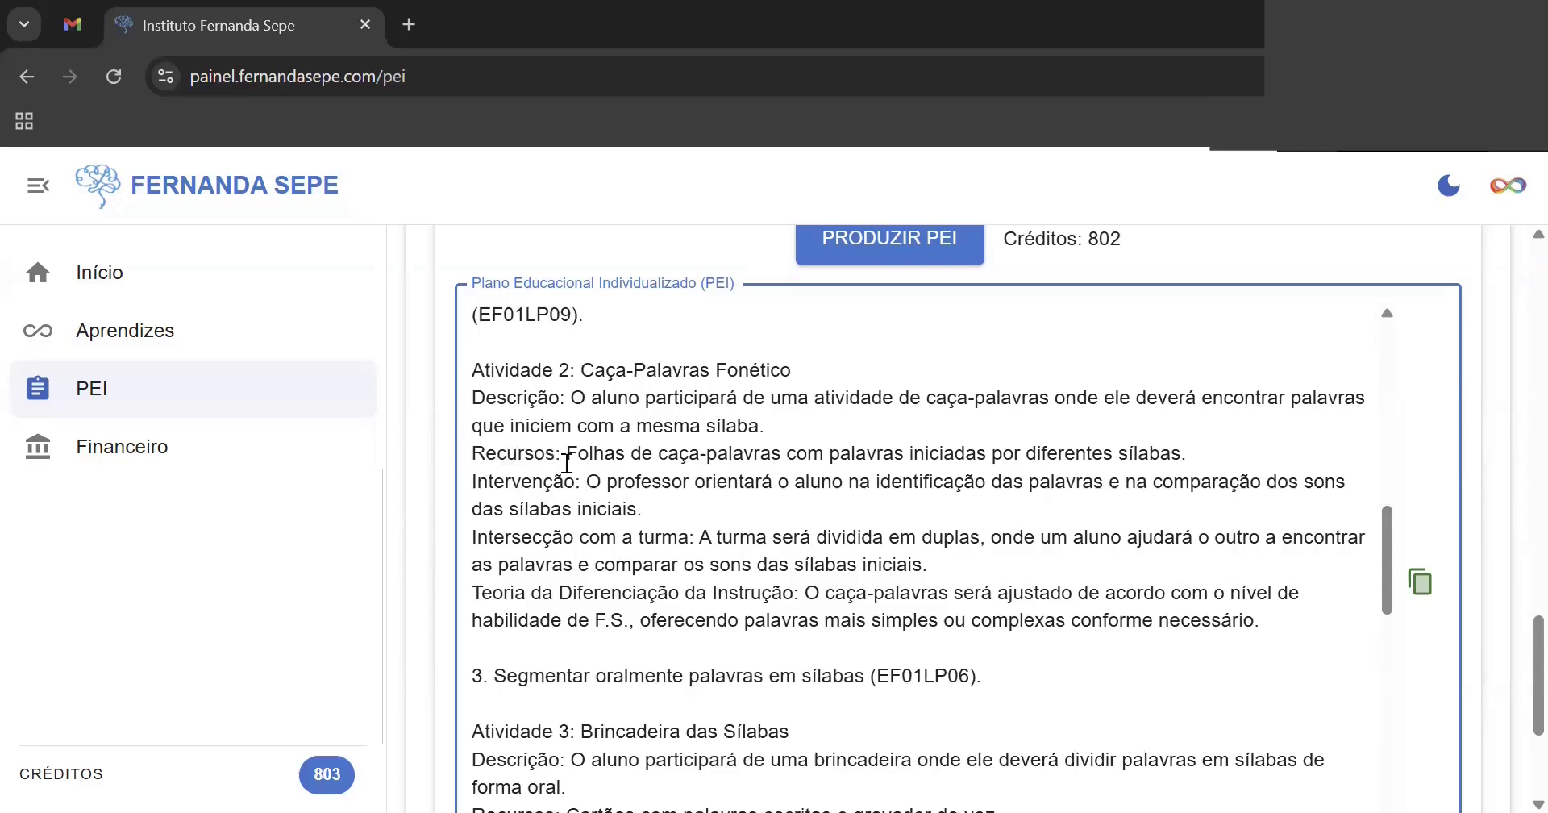
{"action": "left_click_drag", "start_coordinate": [1386, 531], "coordinate": [1386, 614]}
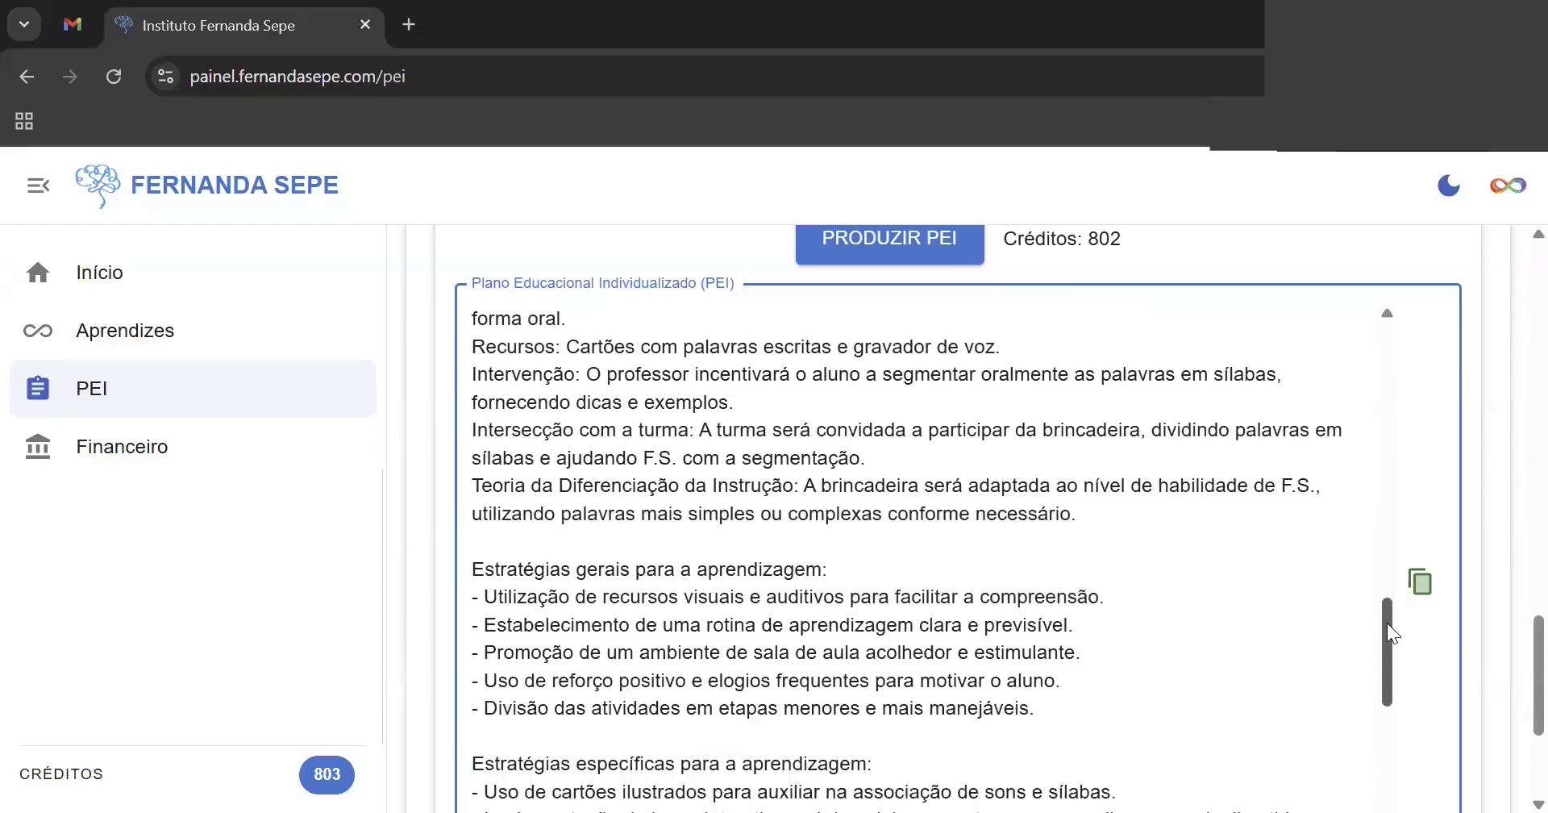
{"action": "left_click_drag", "start_coordinate": [1387, 622], "coordinate": [1387, 658]}
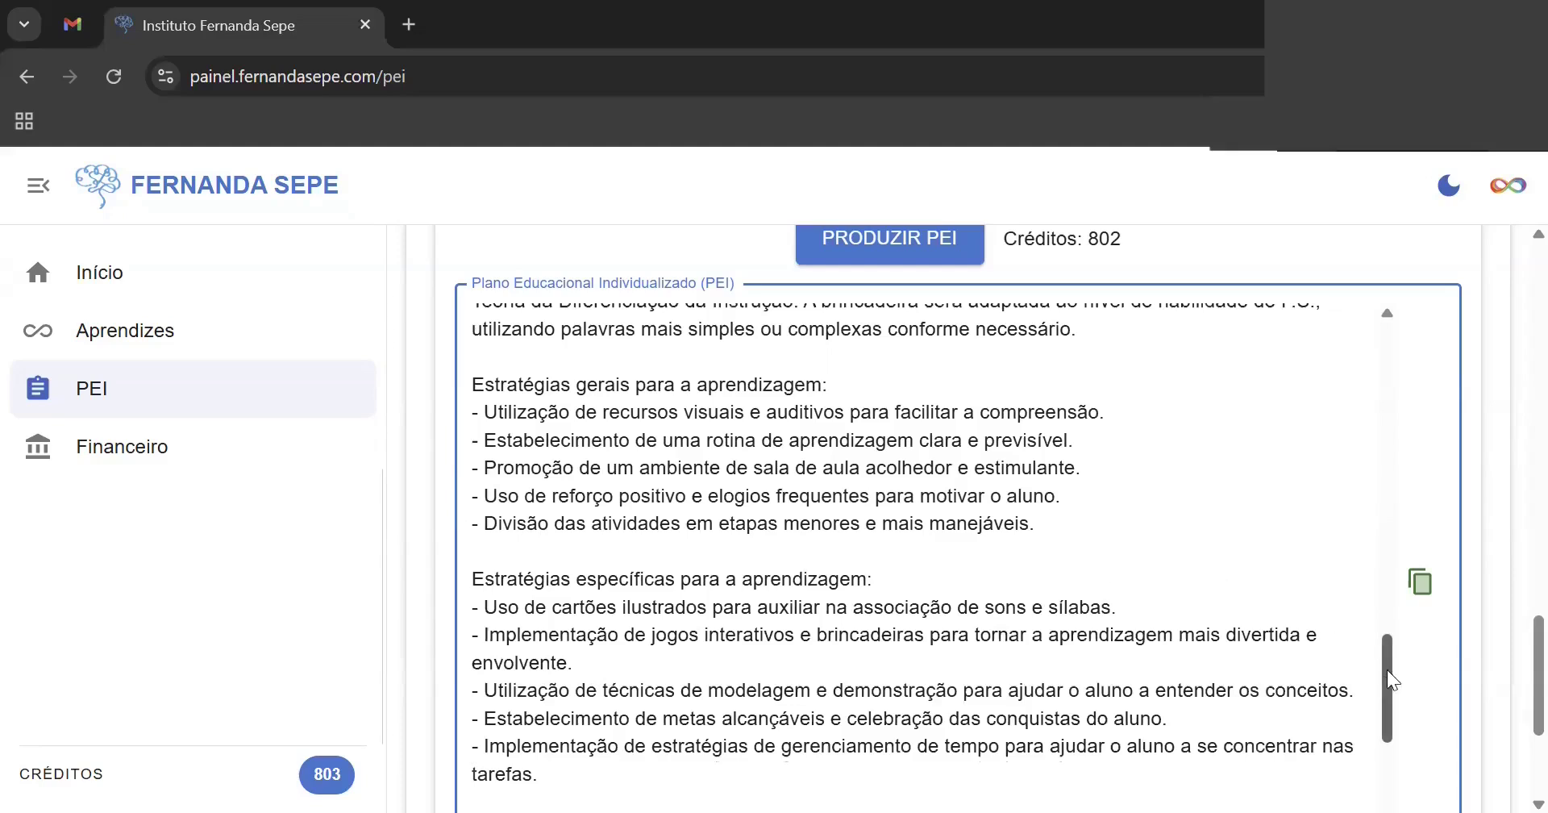
{"action": "left_click_drag", "start_coordinate": [1386, 669], "coordinate": [1388, 706]}
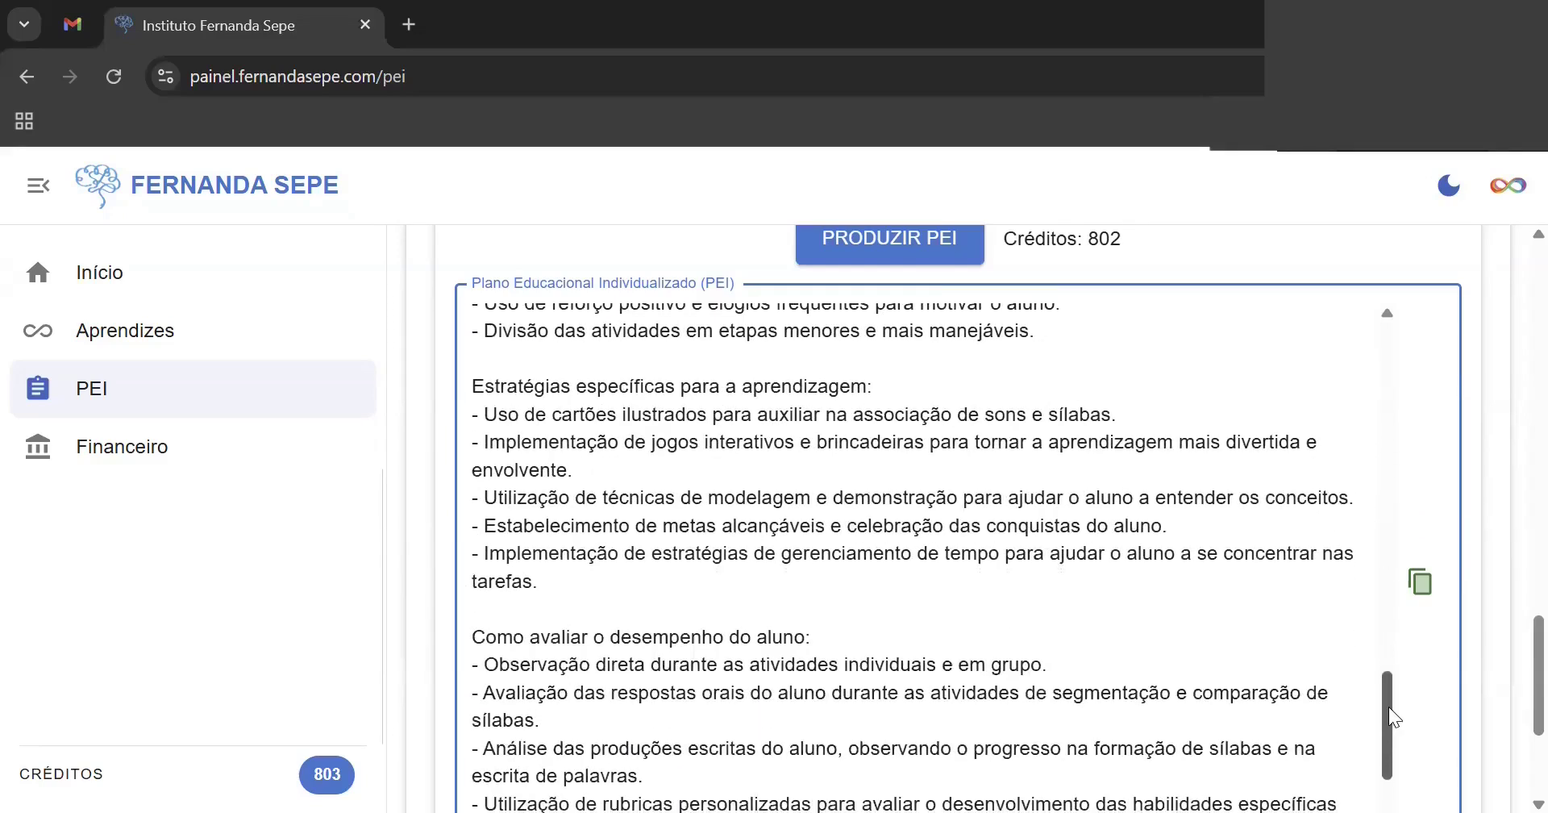
{"action": "scroll", "coordinate": [1388, 706], "scroll_direction": "down", "scroll_amount": 3}
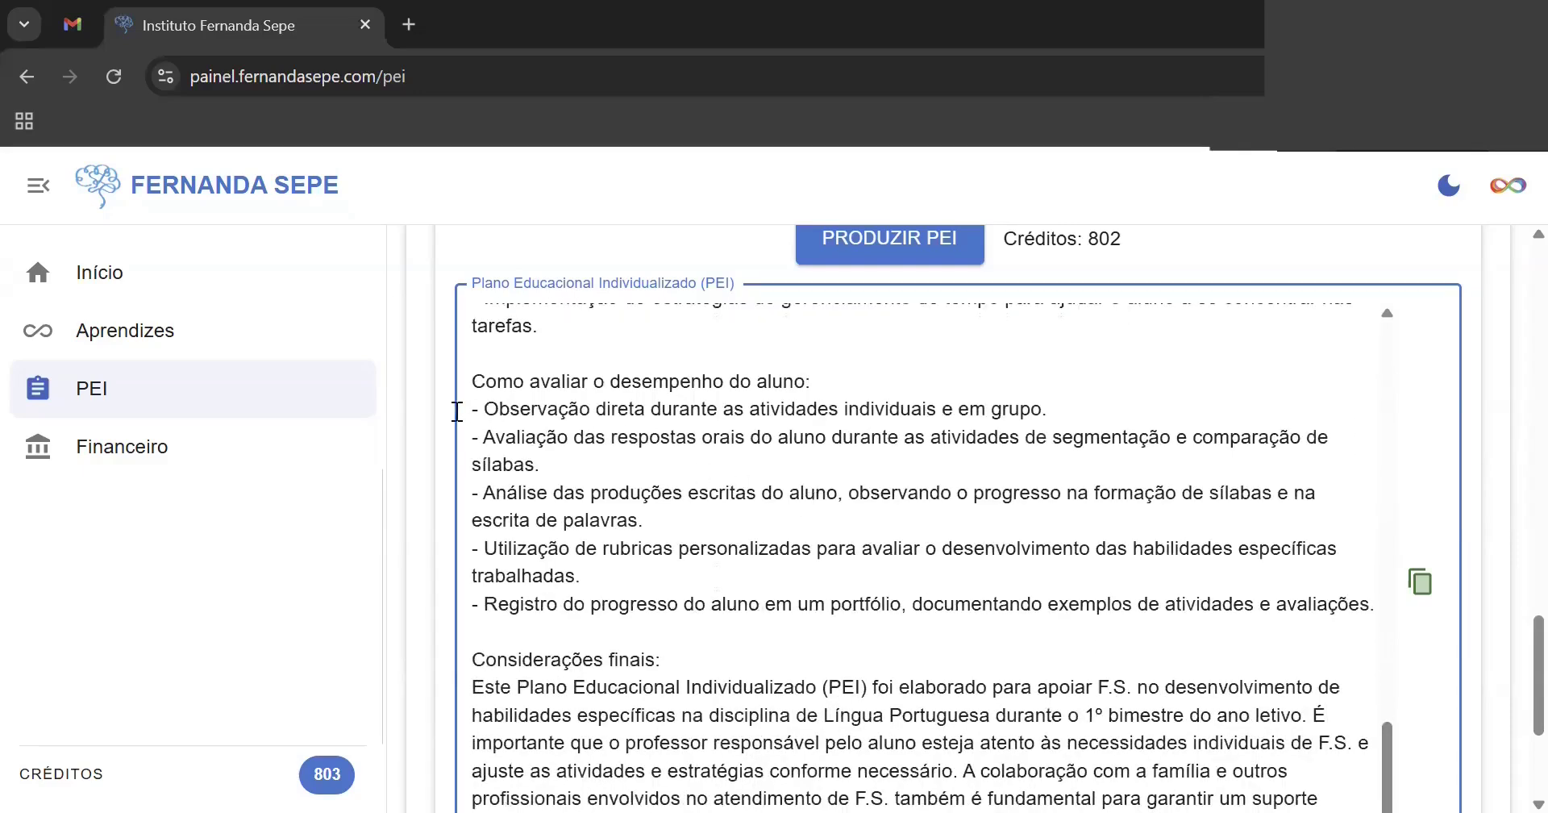
- Highlight the 'Como avaliar o desempenho do aluno' heading and save the PEI
{"action": "left_click_drag", "start_coordinate": [473, 383], "coordinate": [849, 385]}
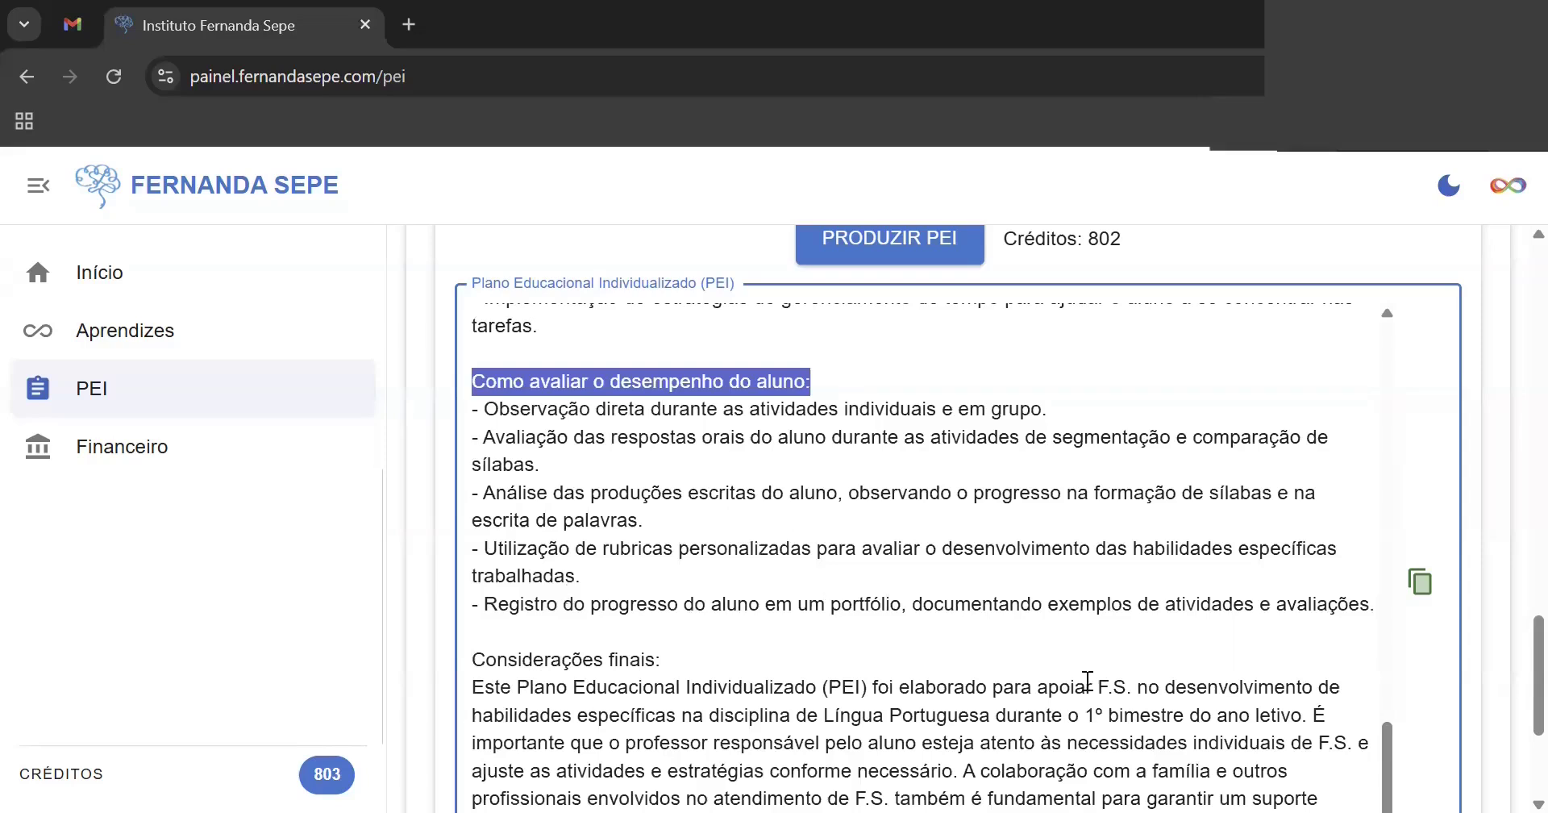
{"action": "scroll", "coordinate": [1509, 656], "scroll_direction": "down", "scroll_amount": 3}
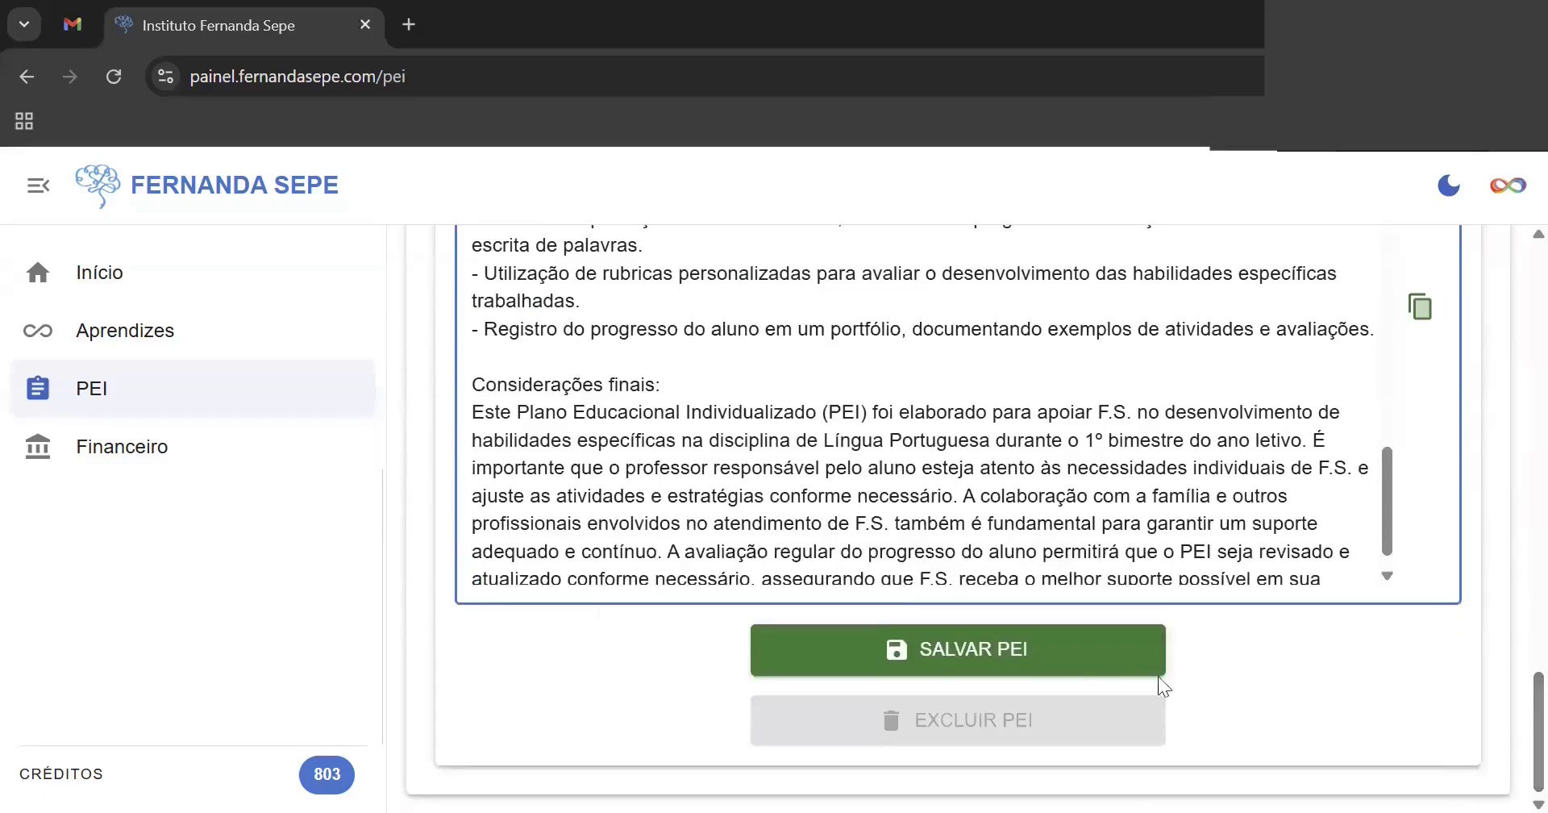
{"action": "left_click", "coordinate": [1077, 662]}
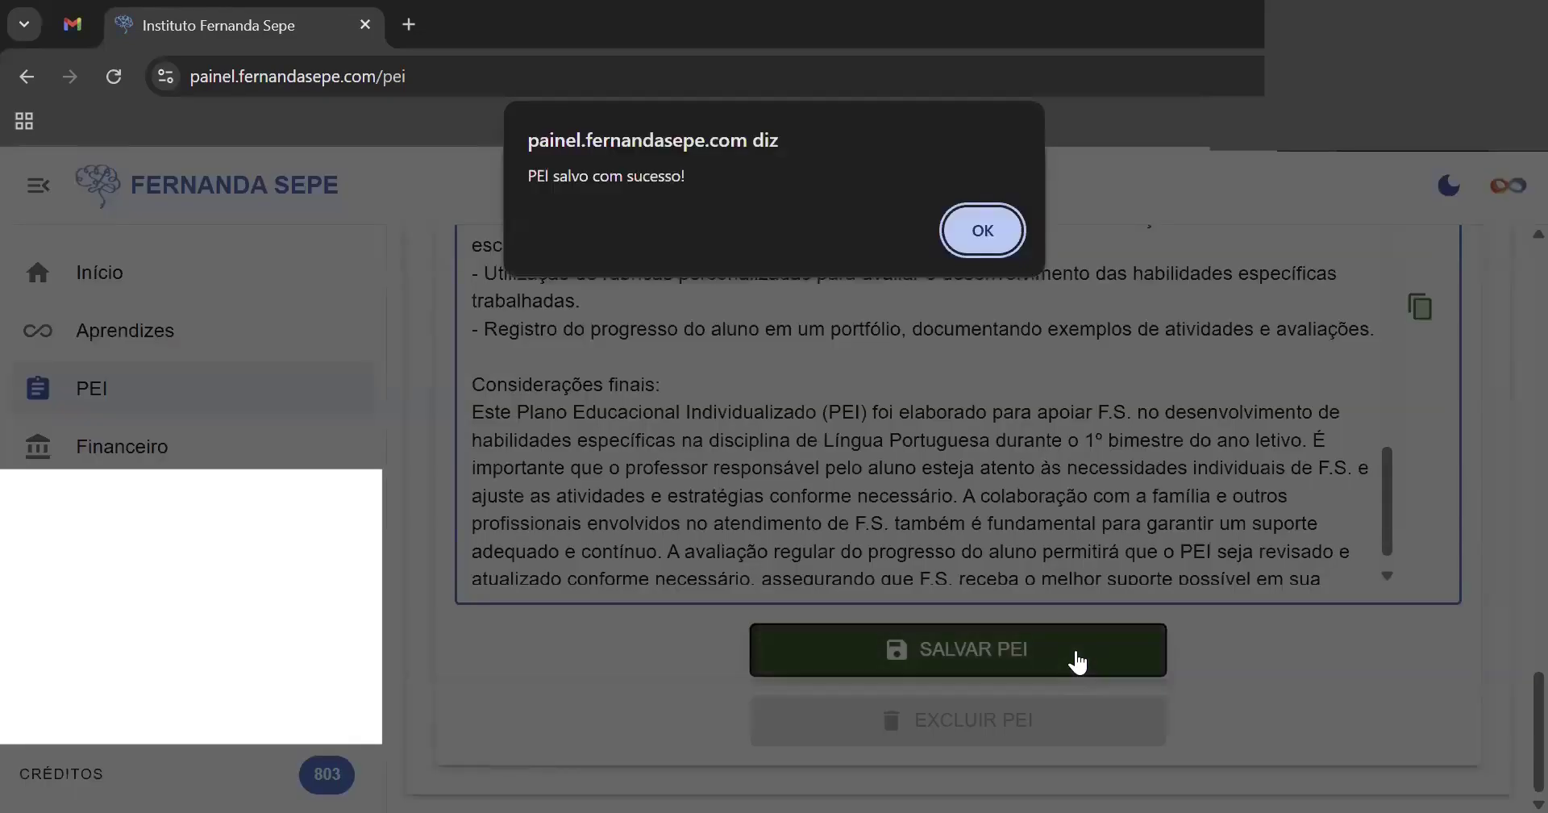
- In Gmail, open the learner's PEI email and preview PEI_F.S._1º.pdf before returning to the panel
{"action": "left_click", "coordinate": [981, 233]}
{"action": "left_click", "coordinate": [68, 25]}
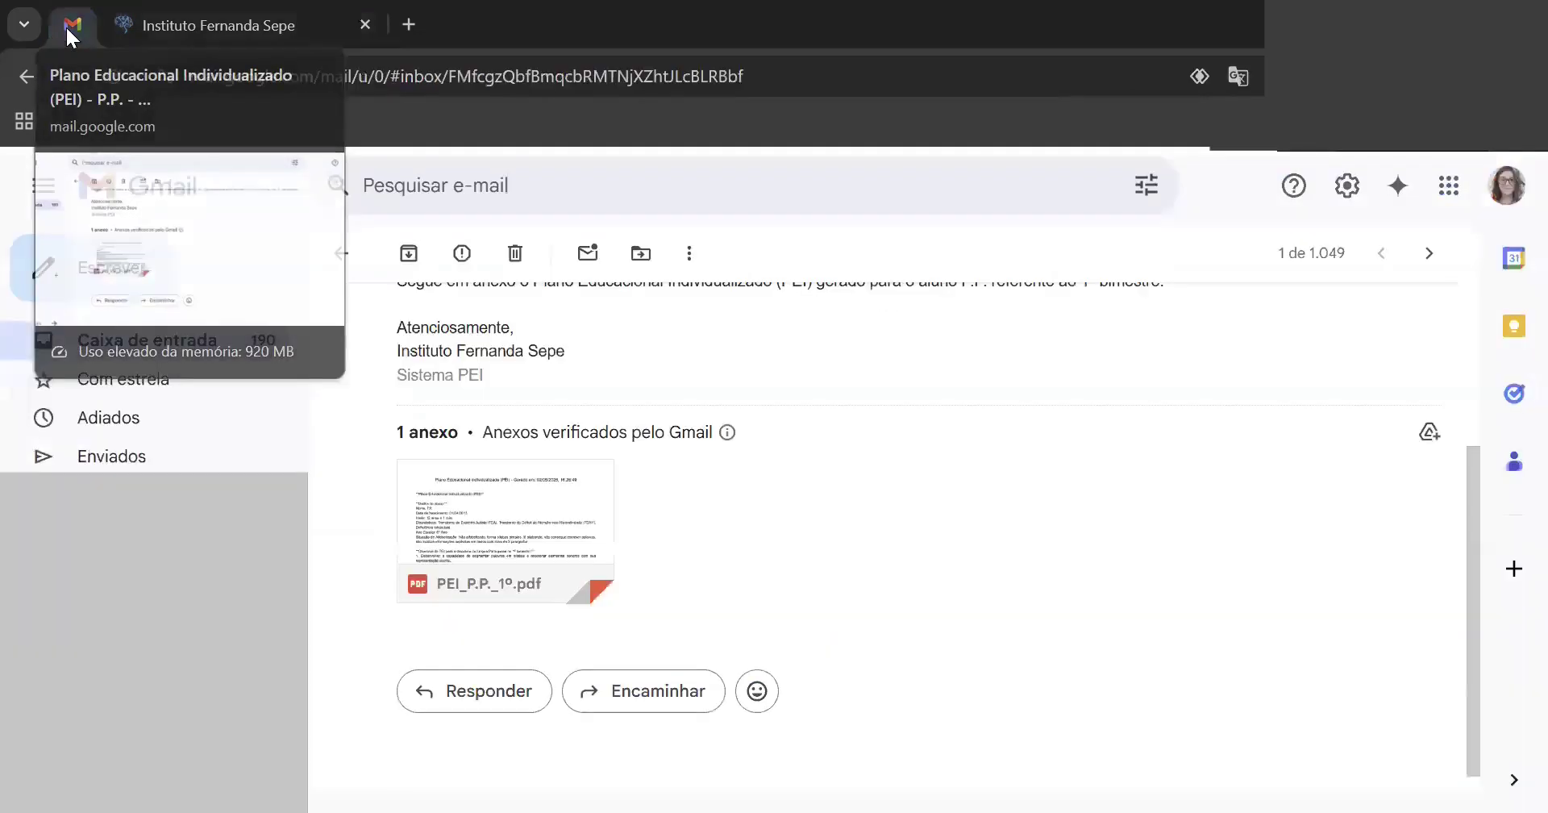
{"action": "left_click", "coordinate": [182, 355]}
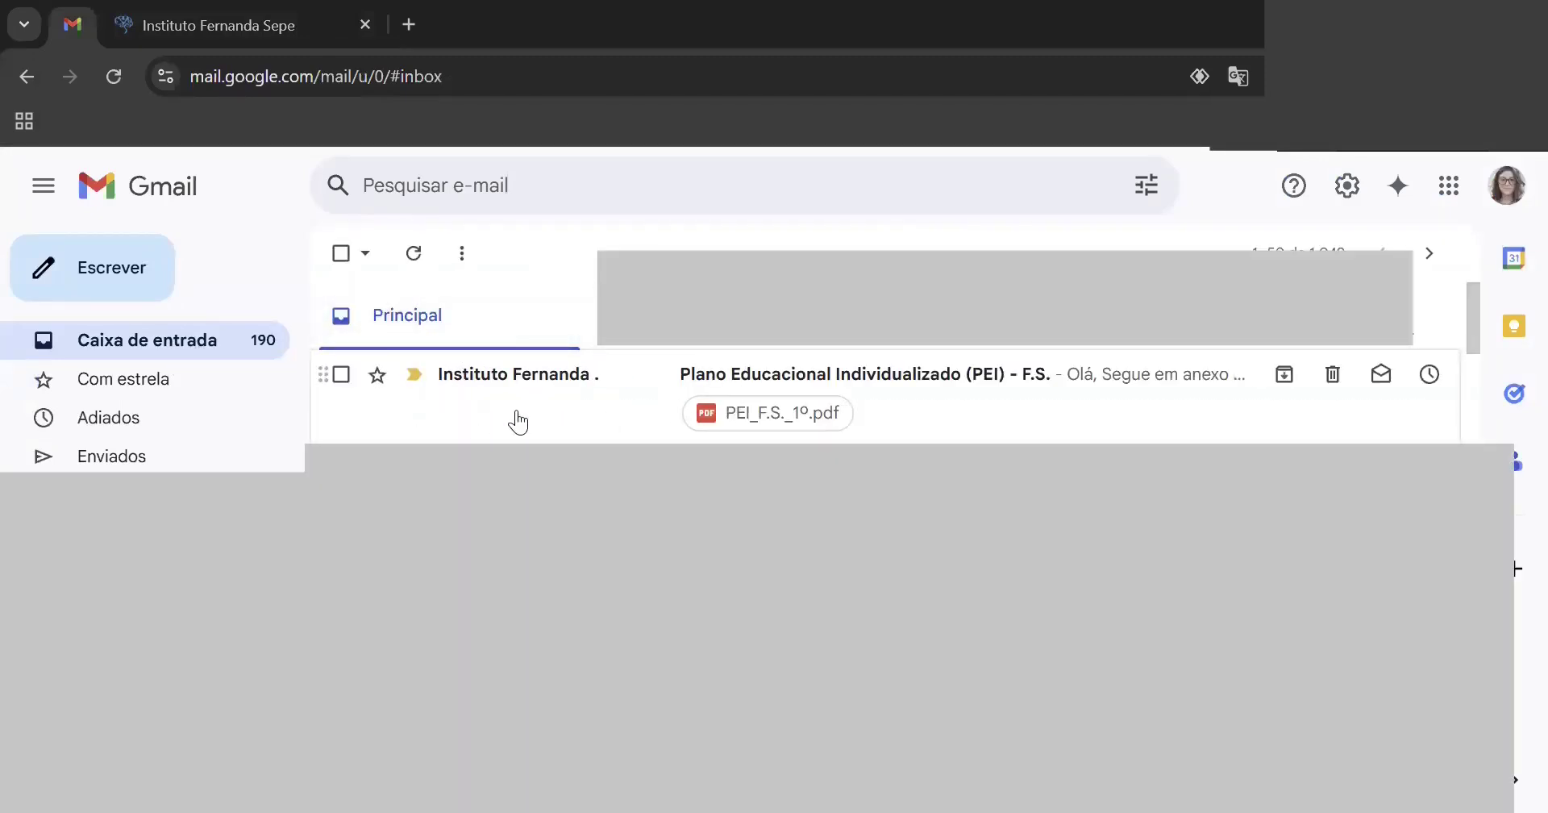
{"action": "left_click", "coordinate": [518, 421]}
{"action": "left_click_drag", "start_coordinate": [1469, 482], "coordinate": [1469, 708]}
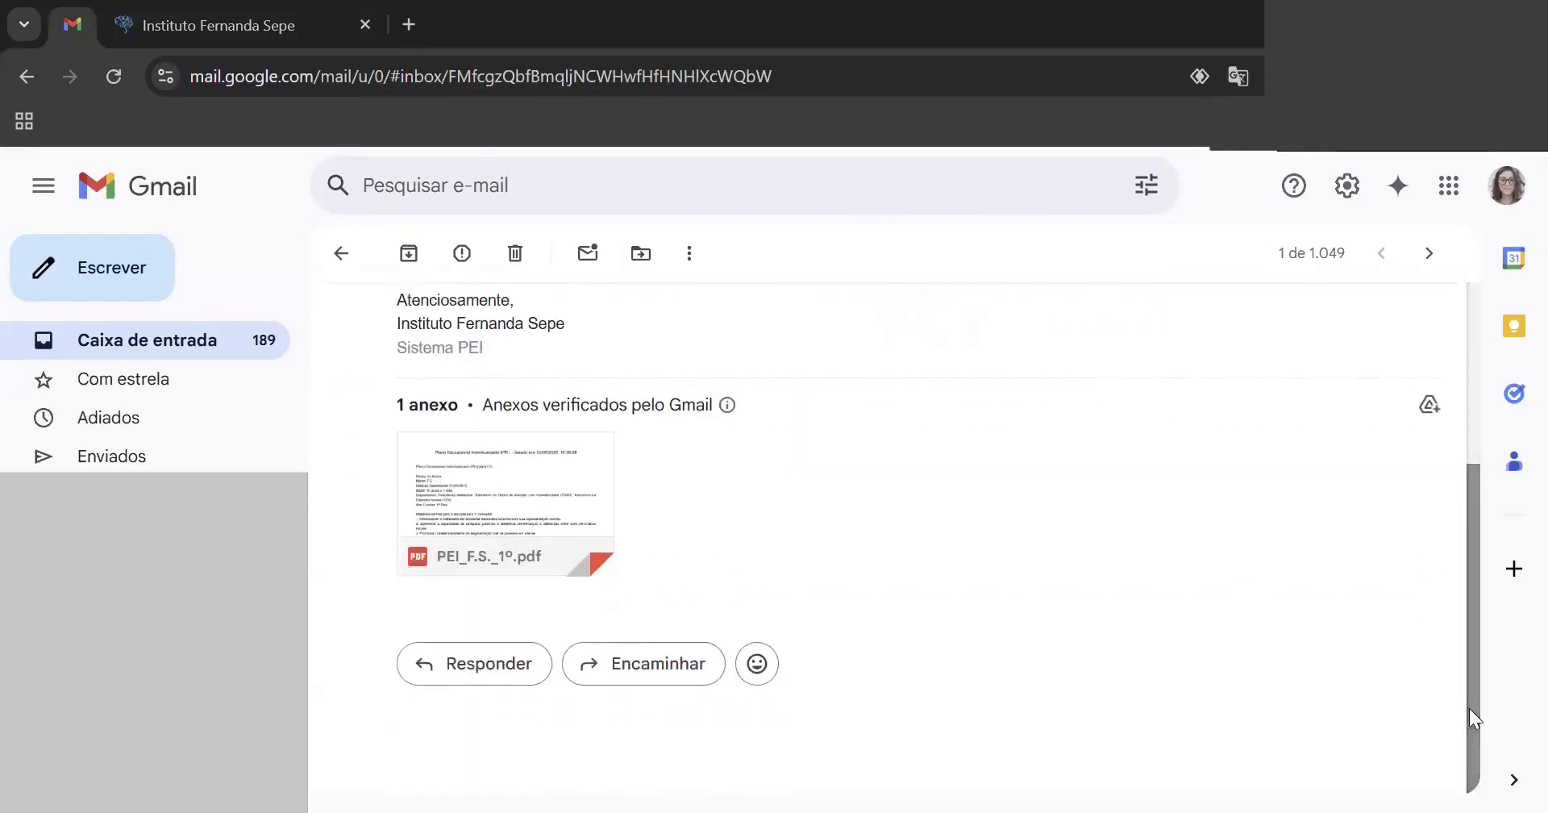
{"action": "left_click", "coordinate": [511, 497]}
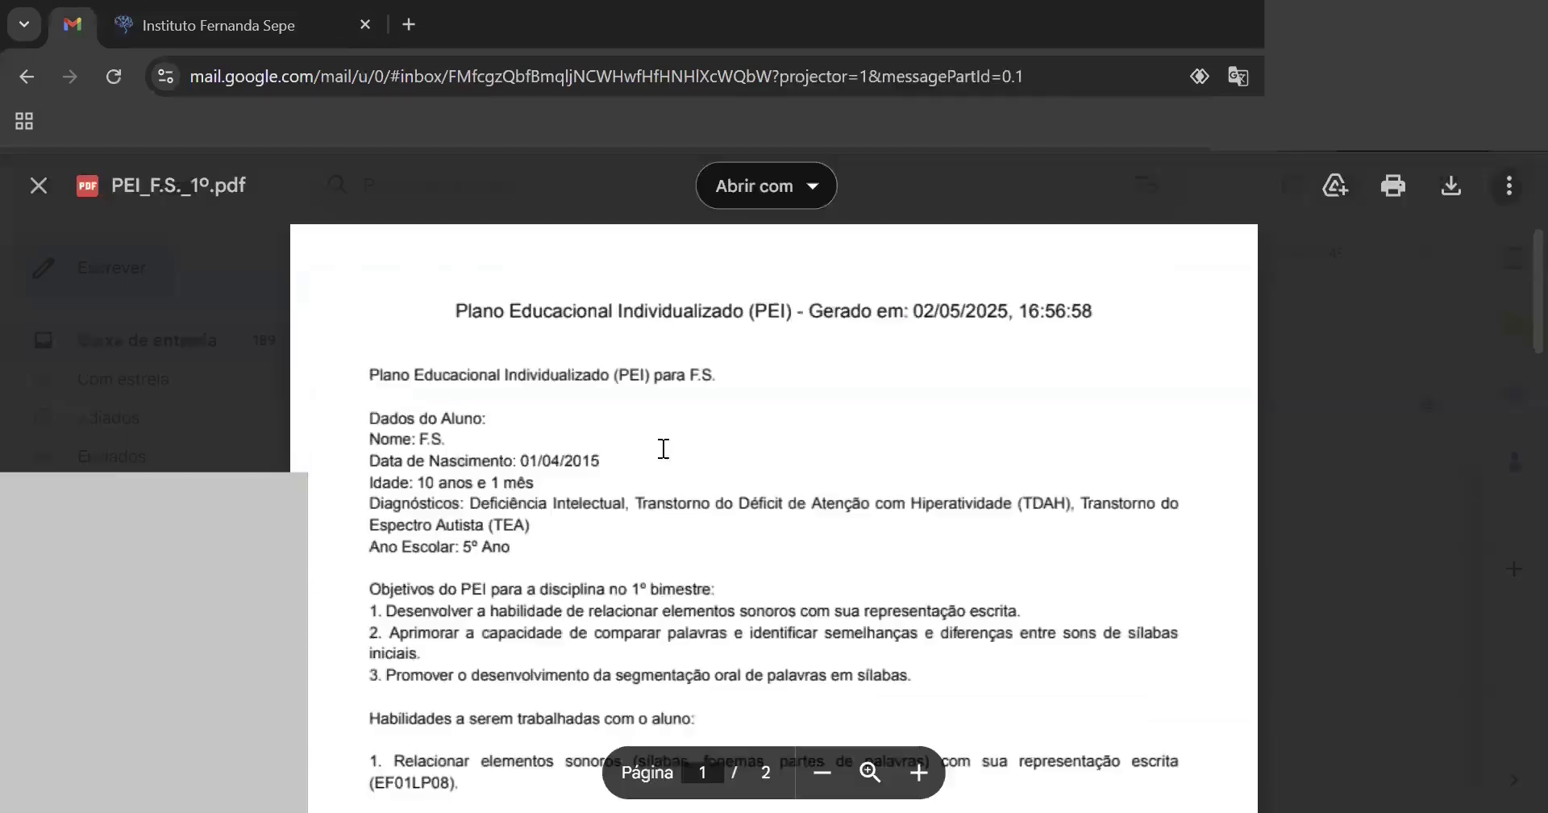
{"action": "scroll", "coordinate": [1510, 300], "scroll_direction": "down", "scroll_amount": 20}
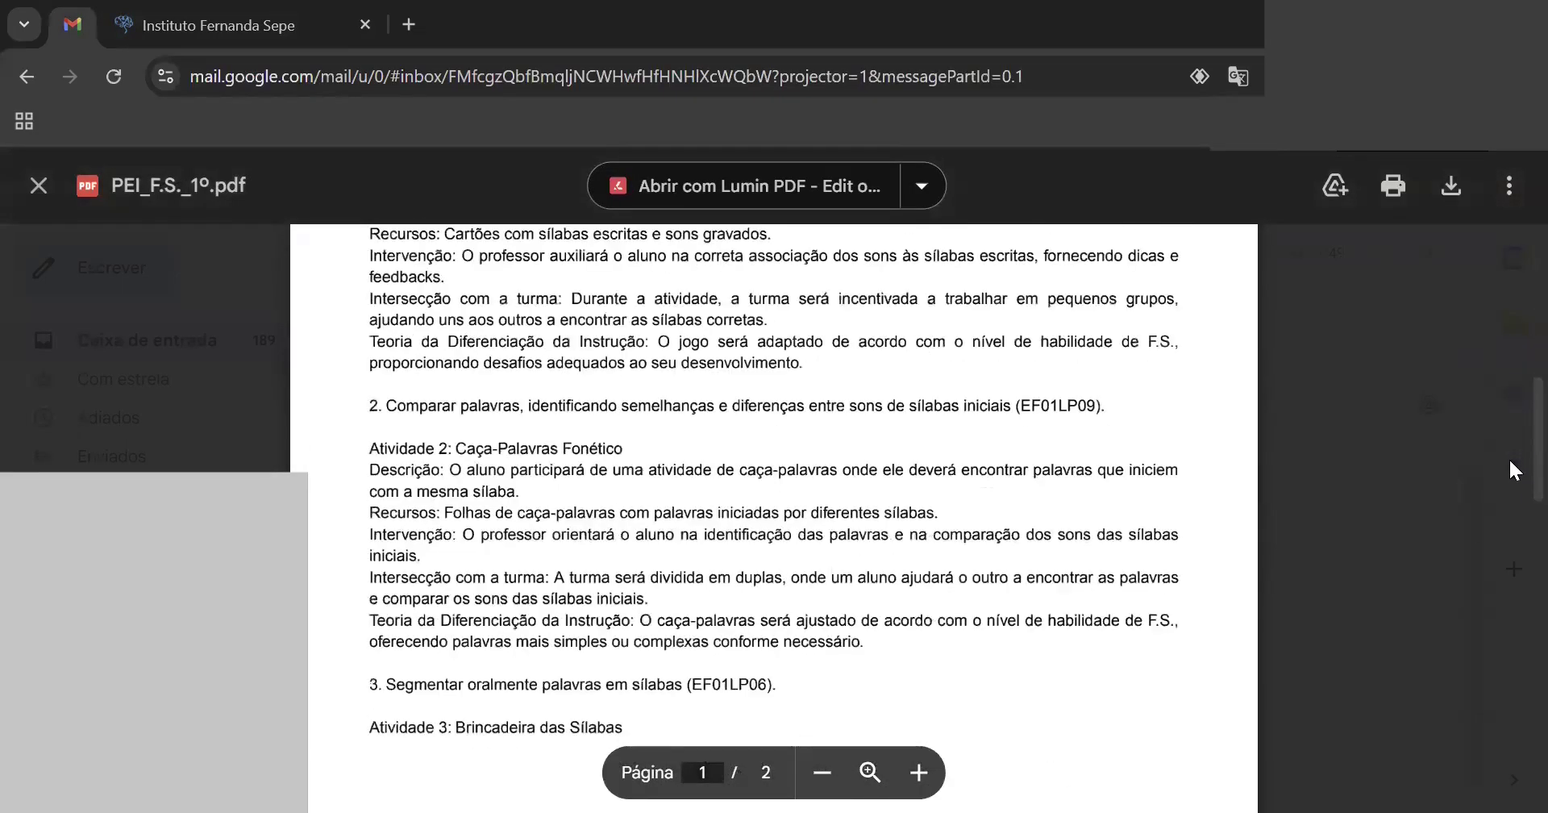
{"action": "scroll", "coordinate": [1505, 745], "scroll_direction": "up", "scroll_amount": 12}
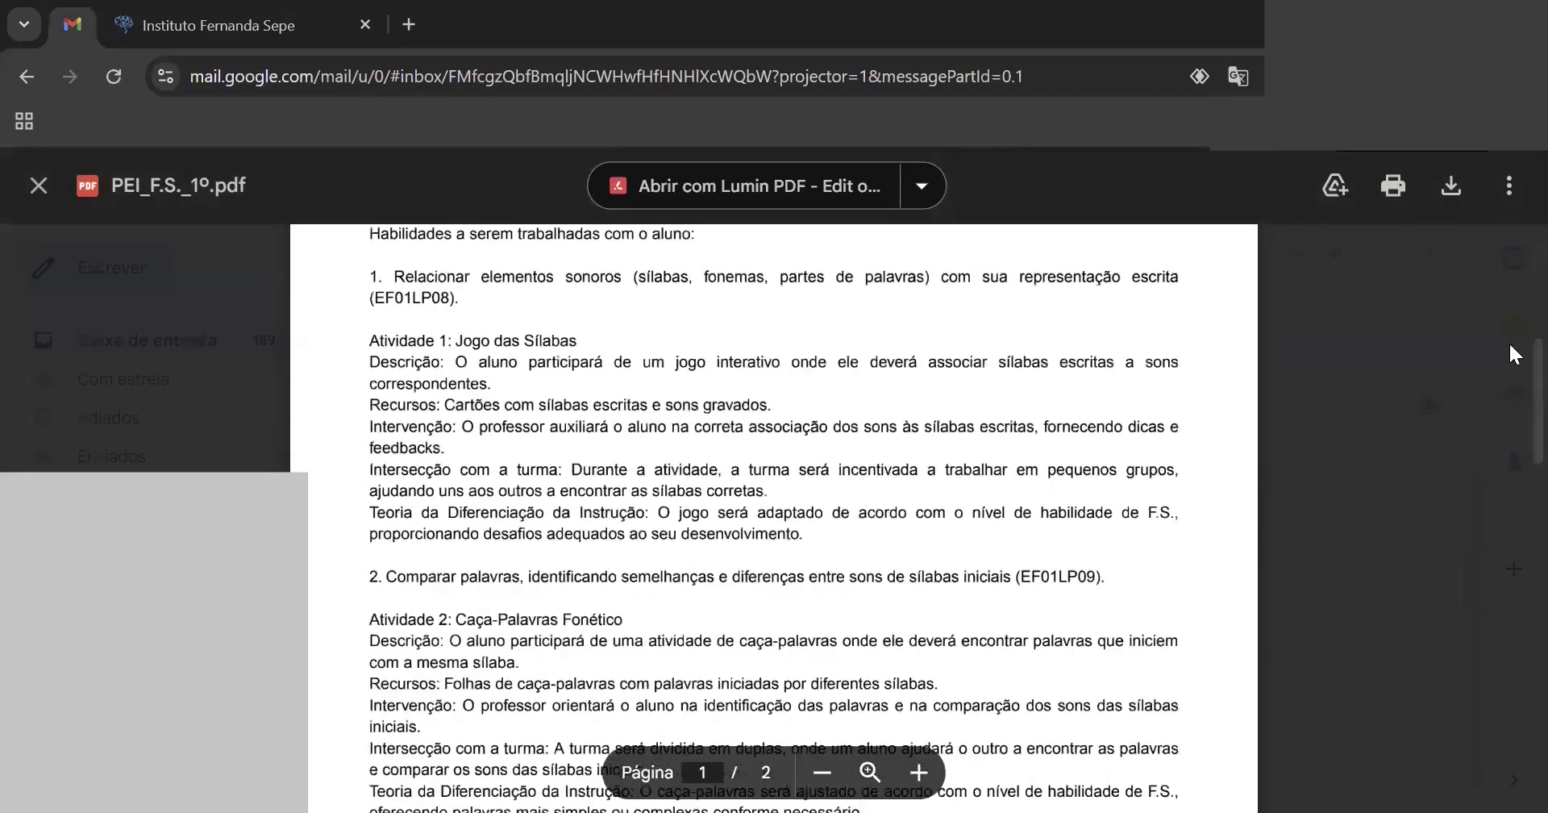
{"action": "scroll", "coordinate": [1514, 282], "scroll_direction": "up", "scroll_amount": 6}
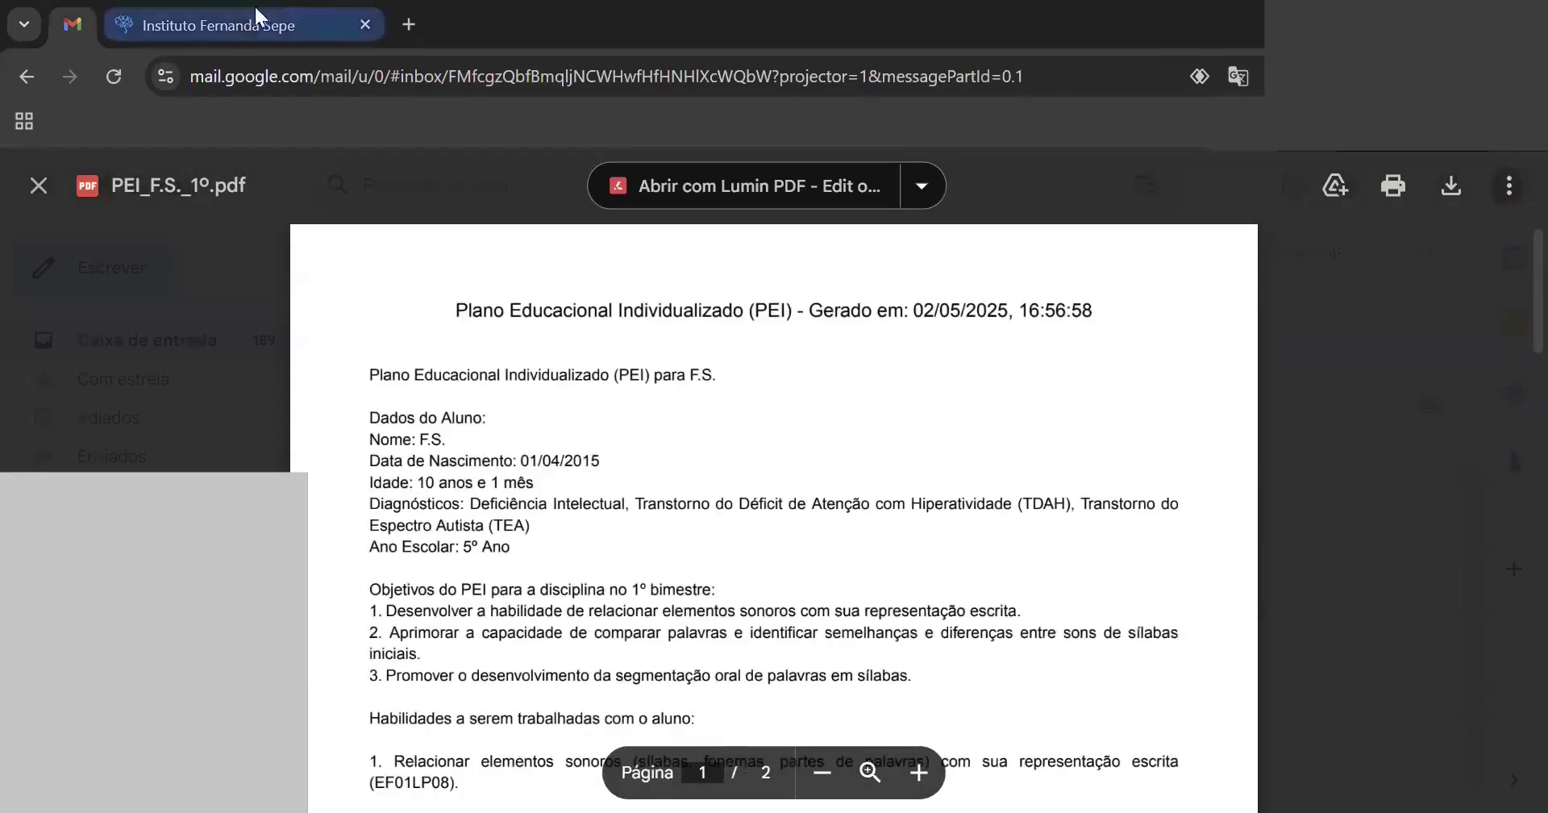
{"action": "left_click", "coordinate": [231, 16]}
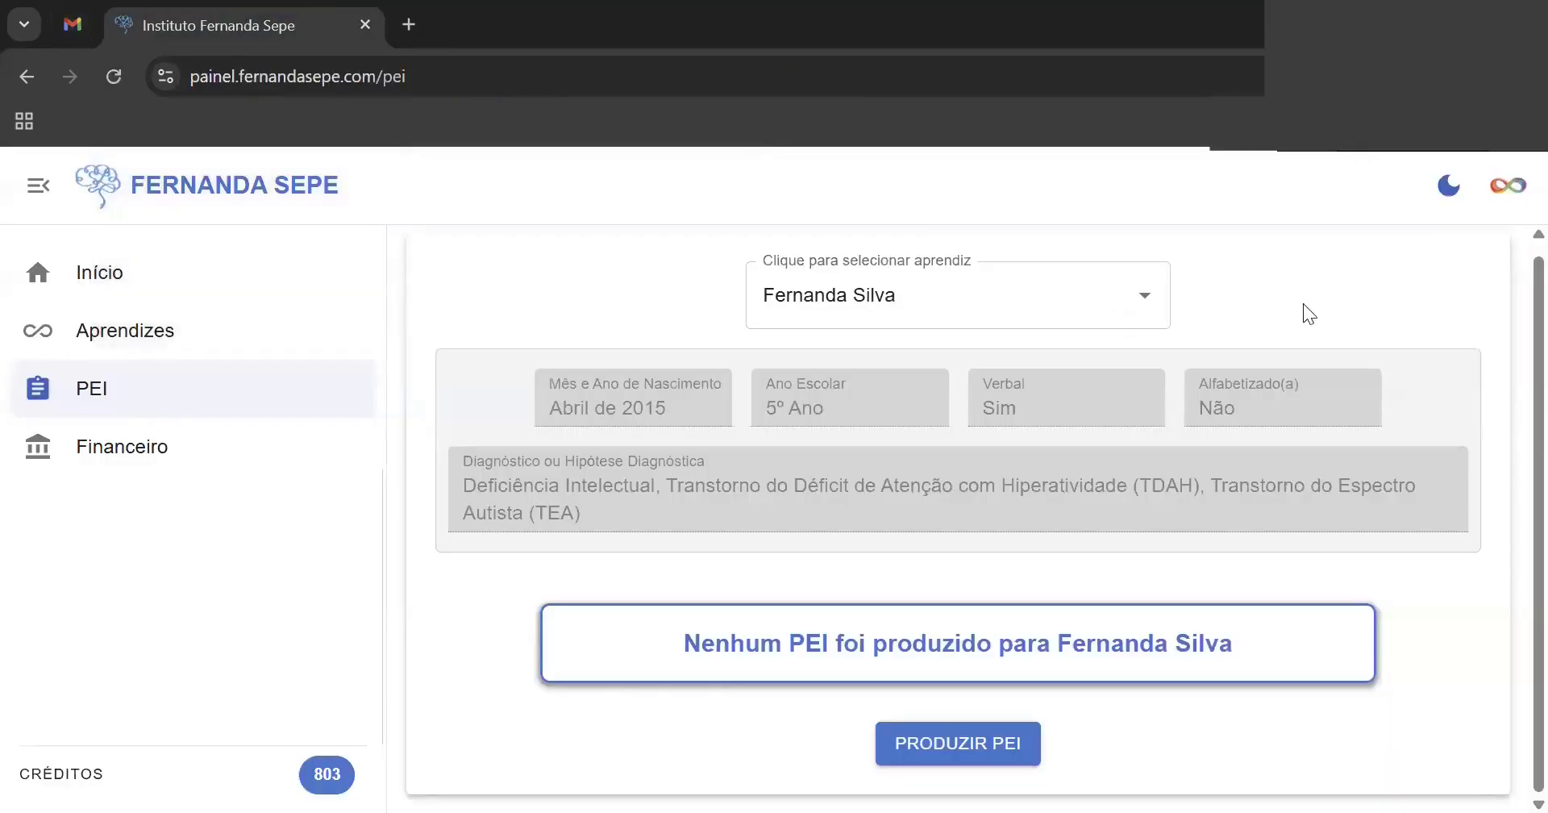
- Clear the learner field and reselect the same learner
{"action": "scroll", "coordinate": [1509, 309], "scroll_direction": "up", "scroll_amount": 1}
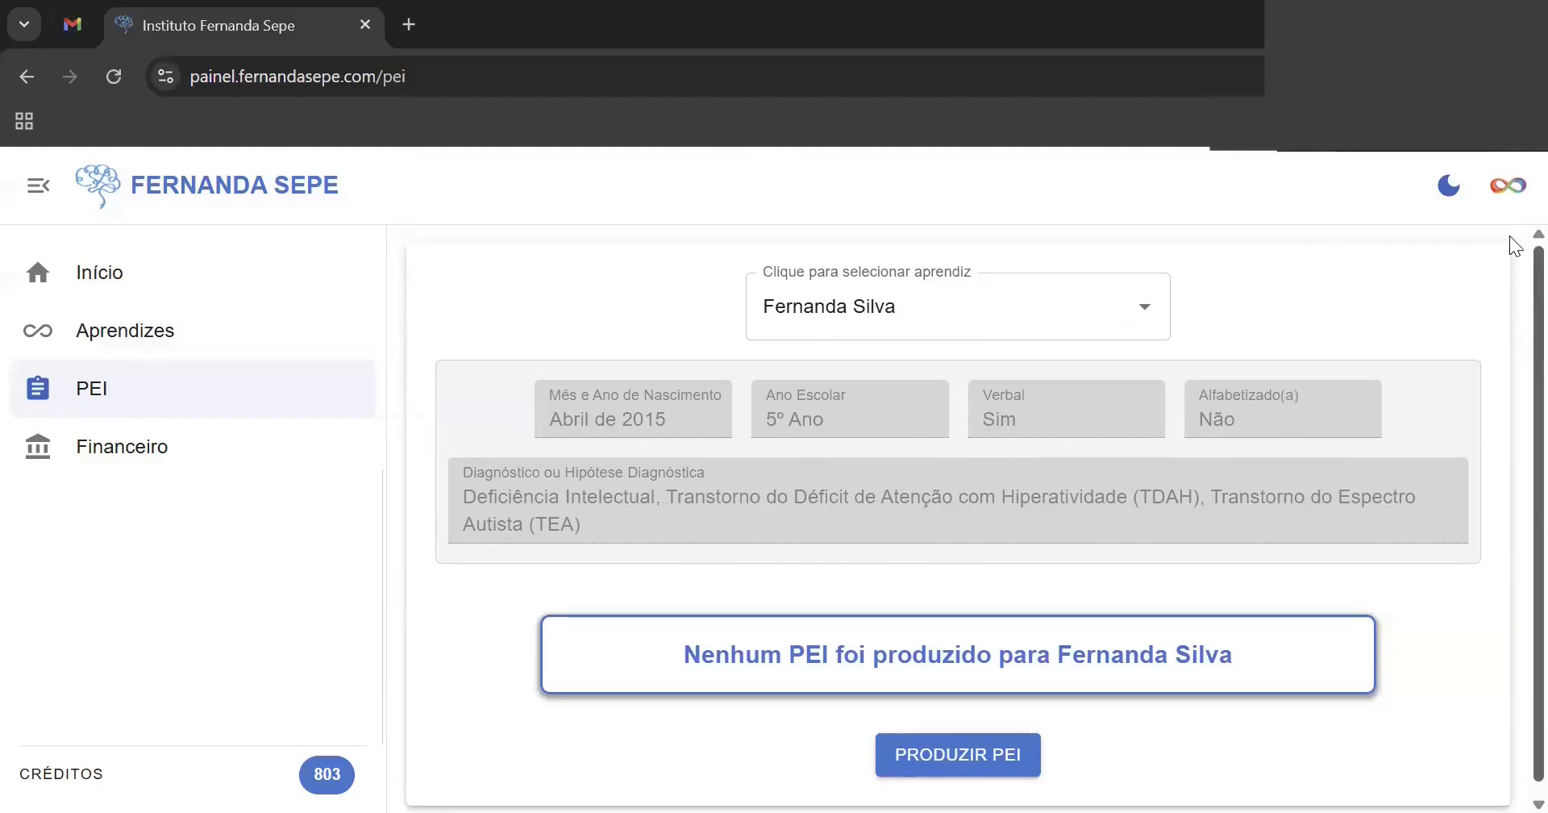
{"action": "mouse_move", "coordinate": [1145, 308]}
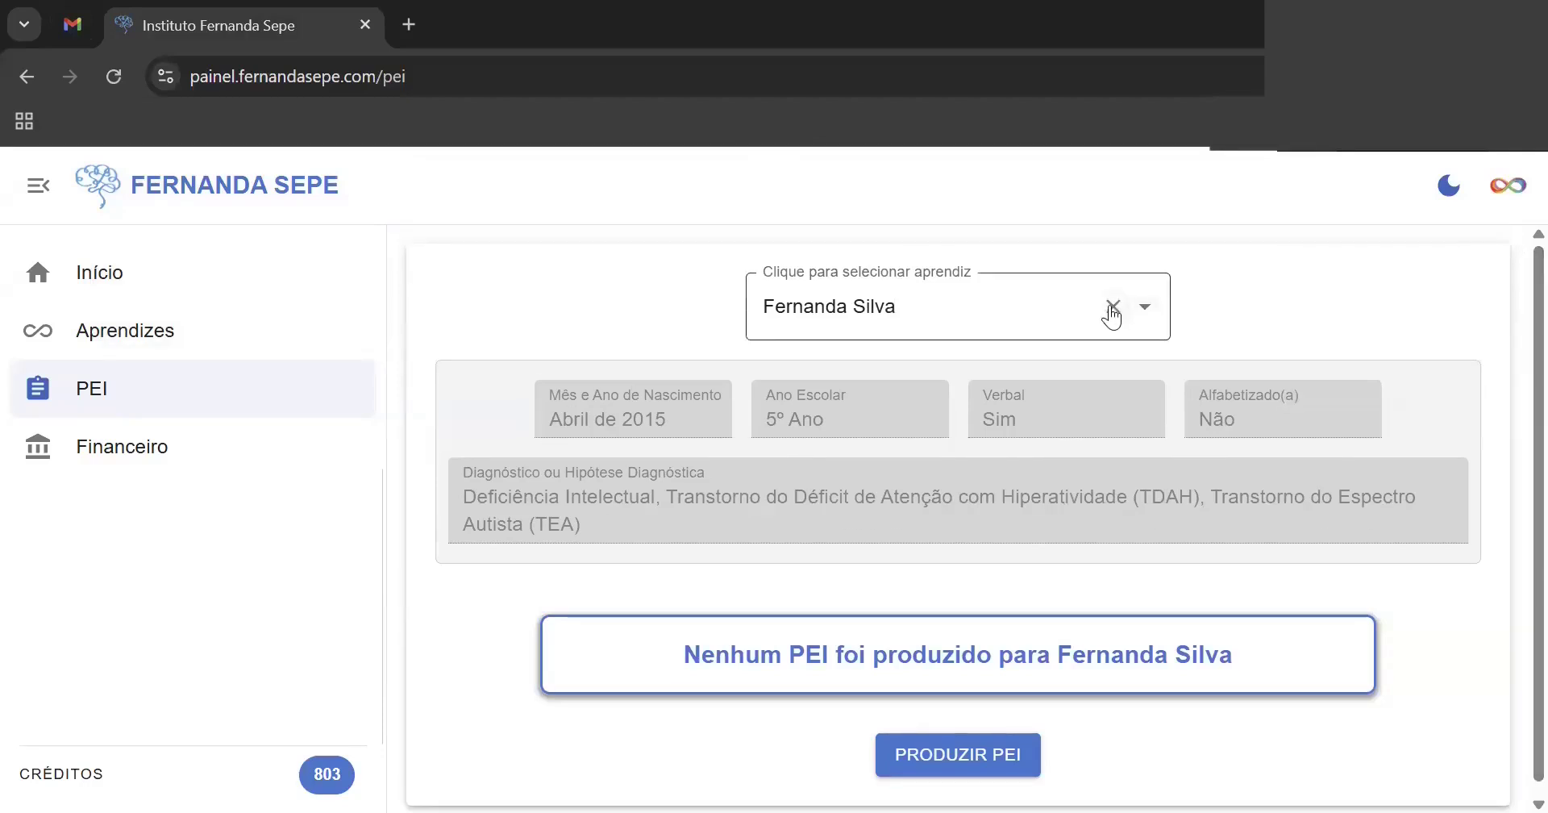
{"action": "left_click", "coordinate": [1113, 309]}
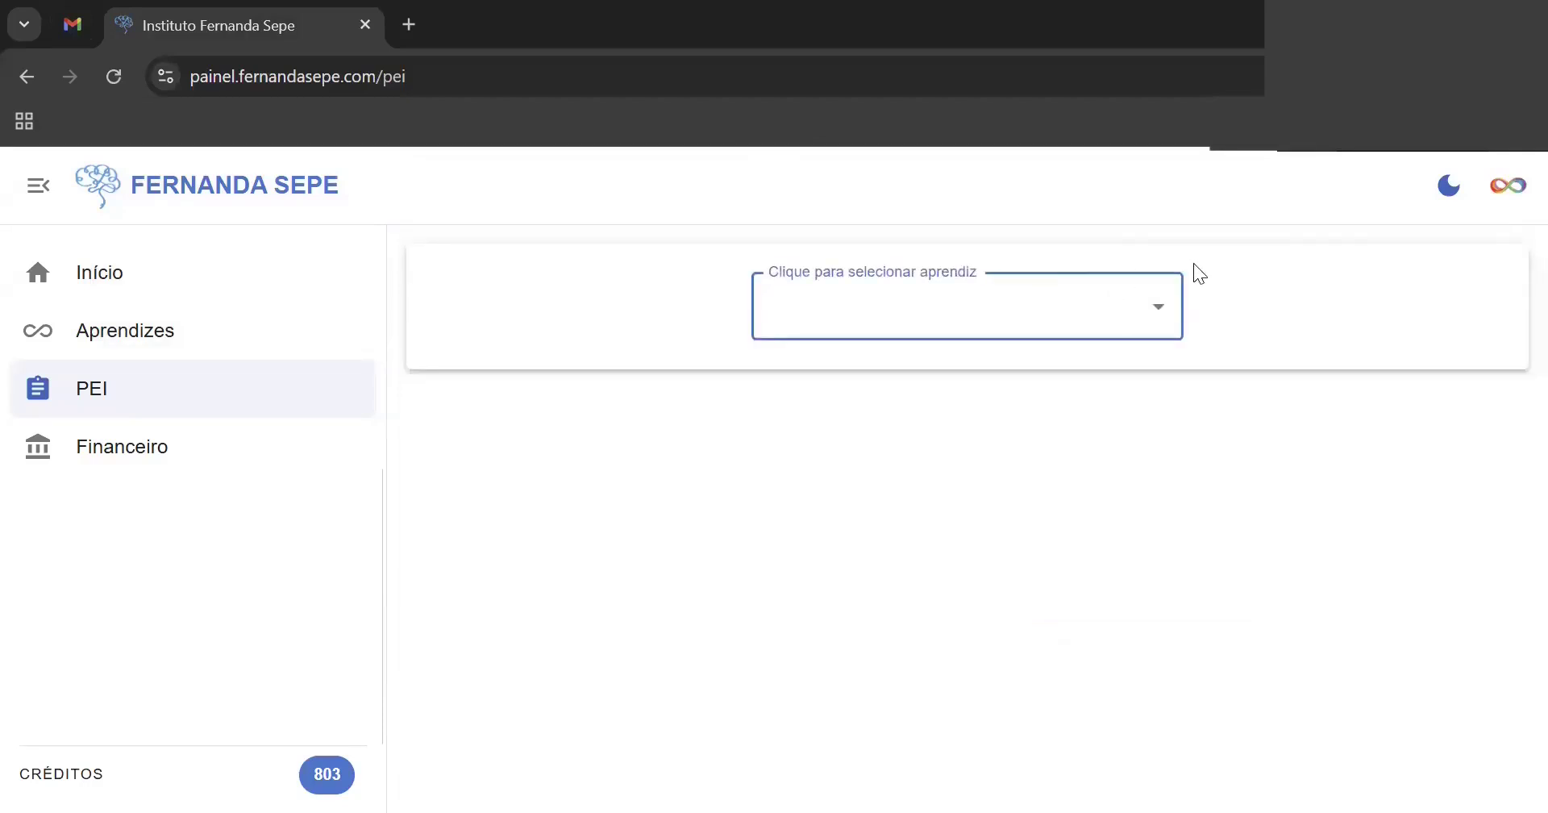
{"action": "left_click", "coordinate": [1151, 310]}
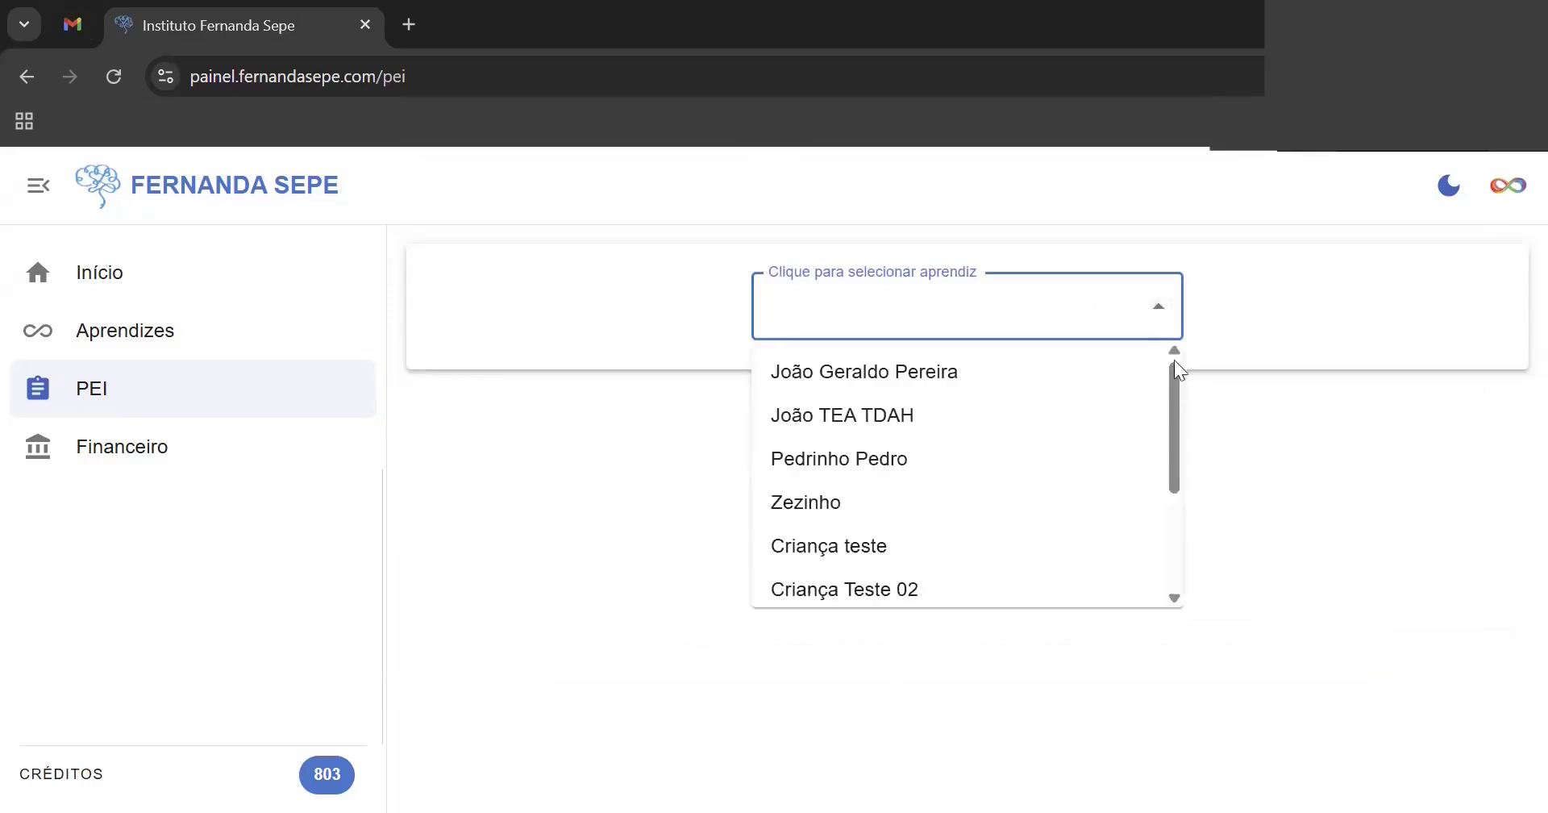
{"action": "left_click_drag", "start_coordinate": [1173, 359], "coordinate": [1175, 484]}
{"action": "left_click", "coordinate": [928, 581]}
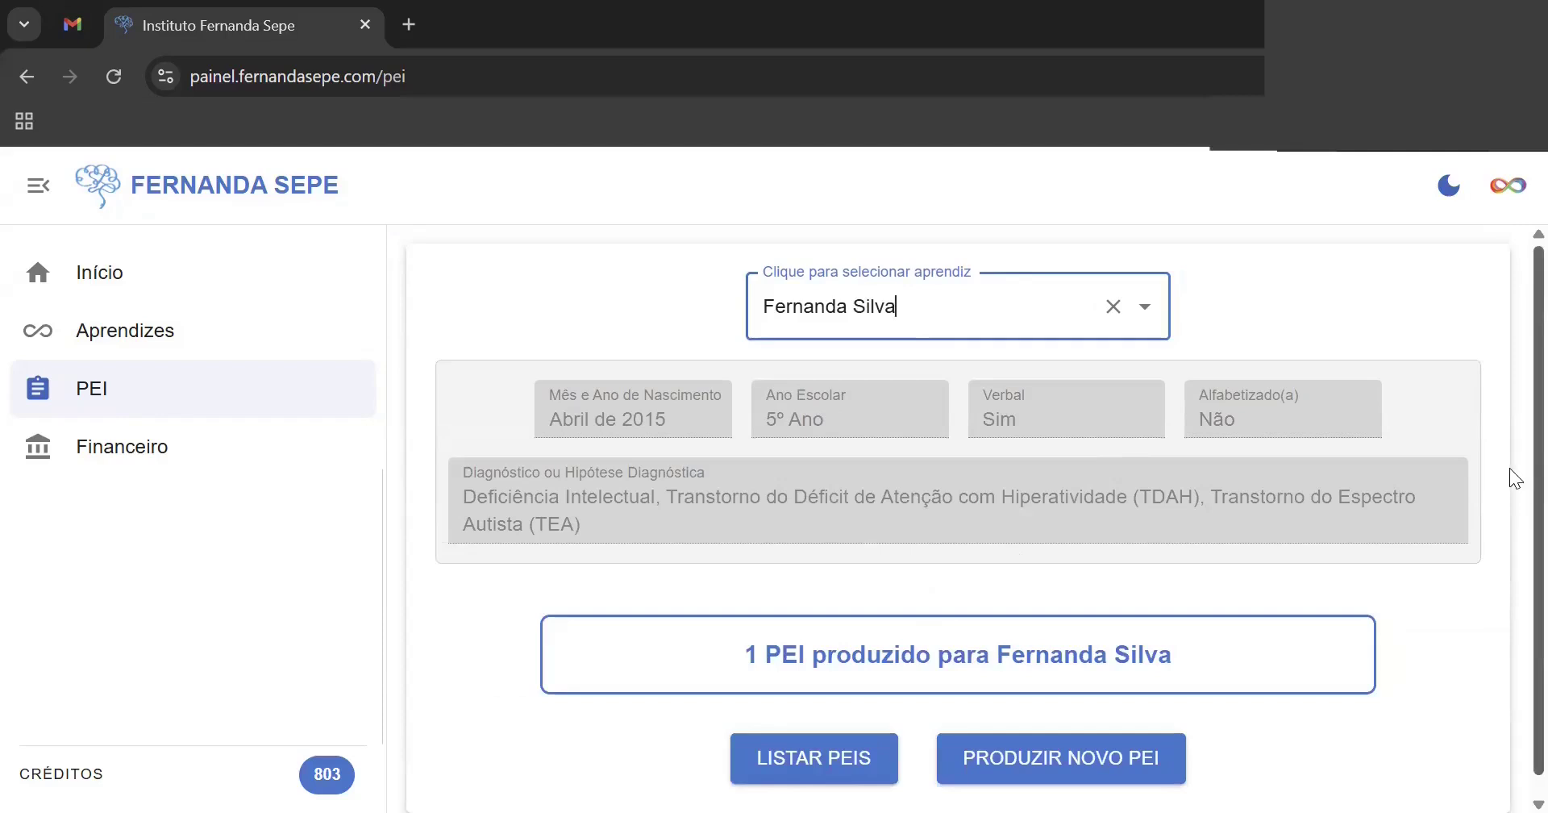
- List the learner's saved PEIs and choose from Selecionar PEI, showing Língua Portuguesa - 1º bim
{"action": "scroll", "coordinate": [1509, 468], "scroll_direction": "down", "scroll_amount": 1}
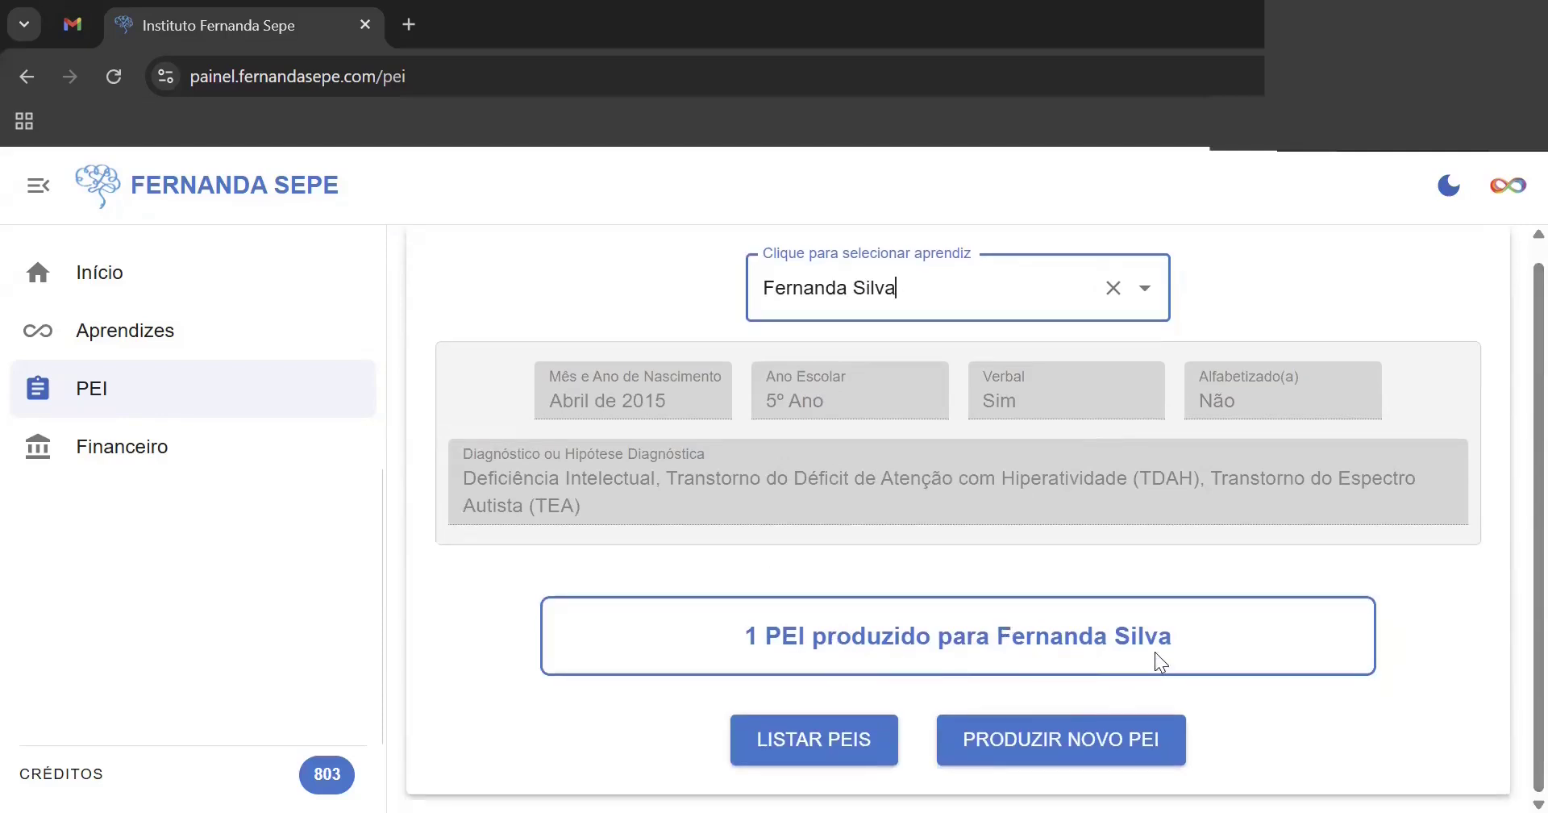
{"action": "left_click", "coordinate": [830, 760]}
{"action": "scroll", "coordinate": [1509, 492], "scroll_direction": "down", "scroll_amount": 2}
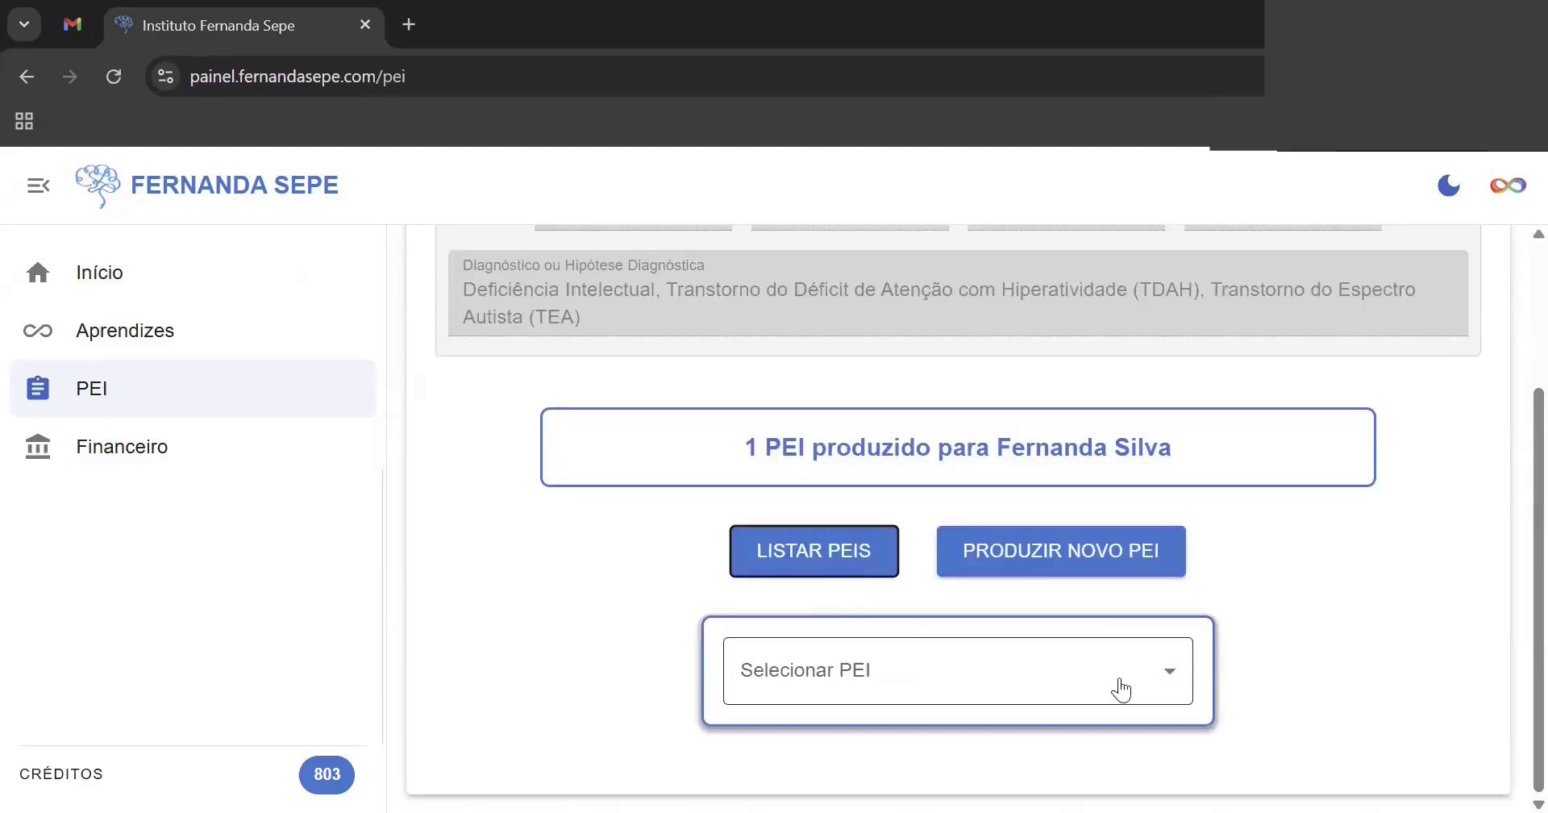
{"action": "left_click", "coordinate": [1160, 674]}
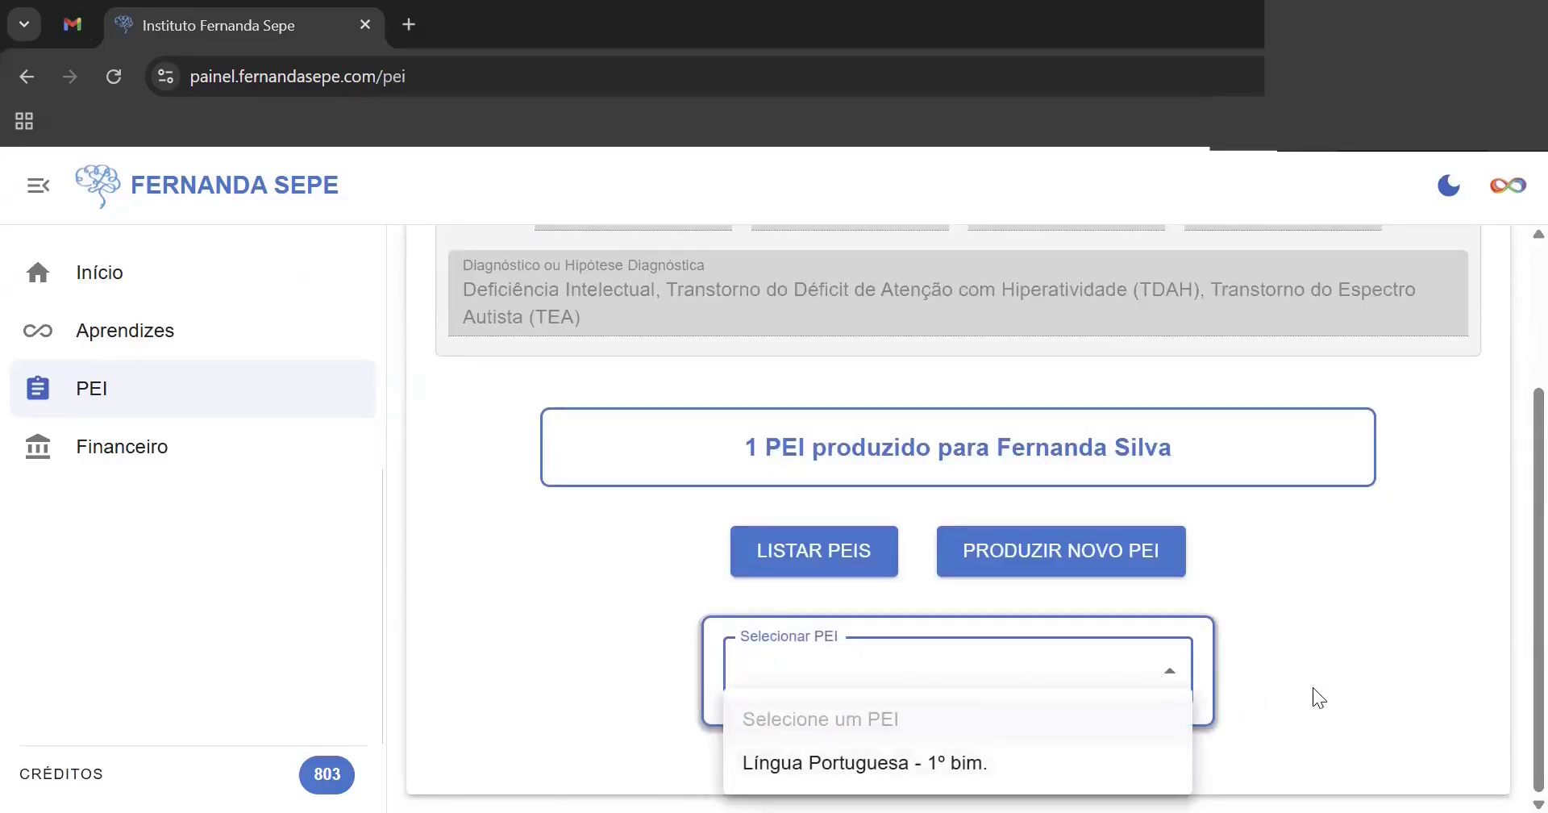
{"action": "left_click", "coordinate": [1066, 543]}
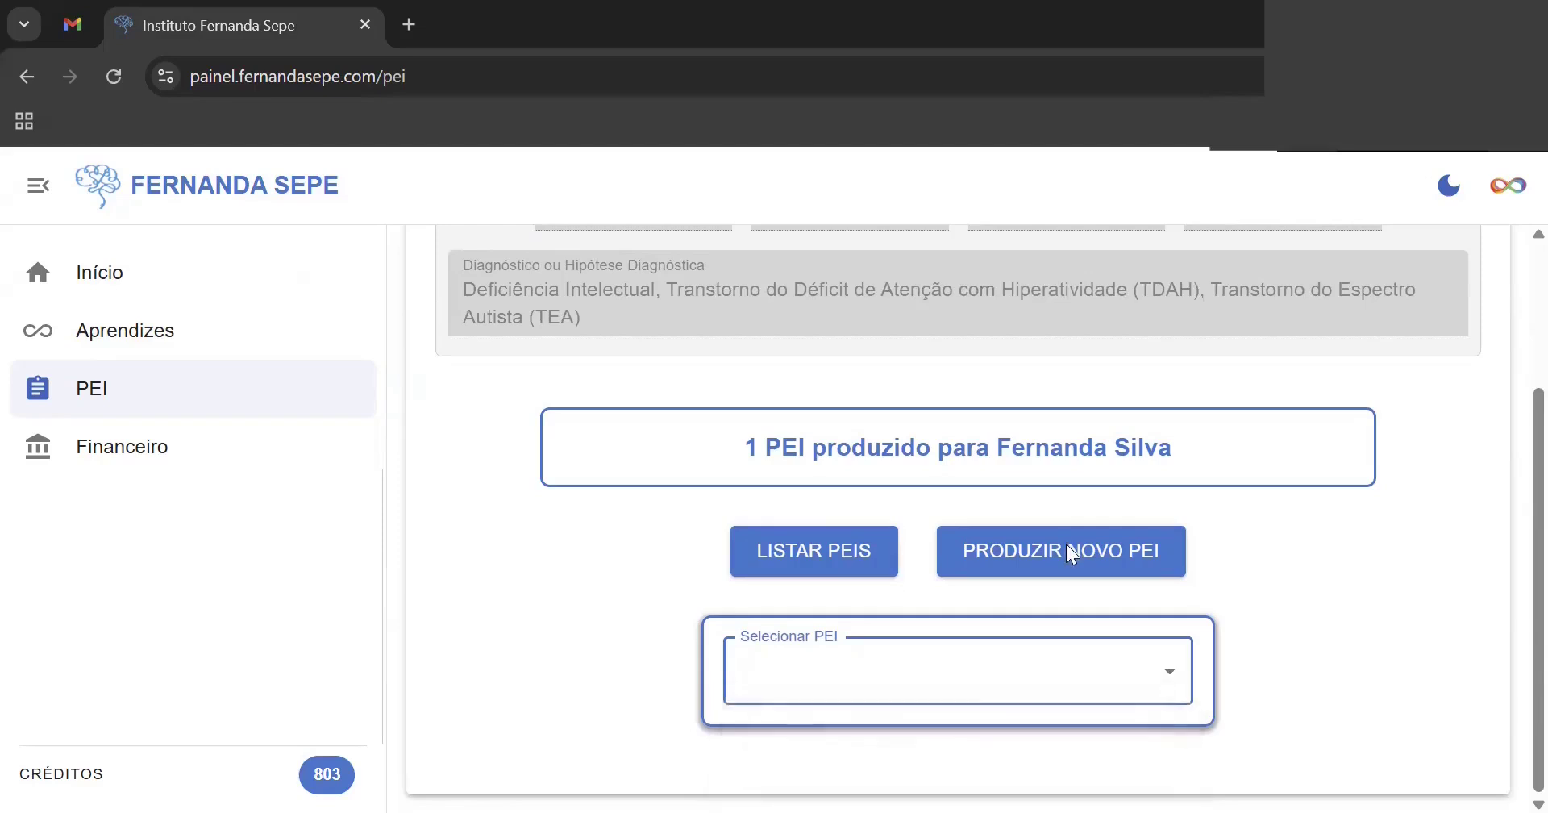
{"action": "left_click", "coordinate": [1066, 543]}
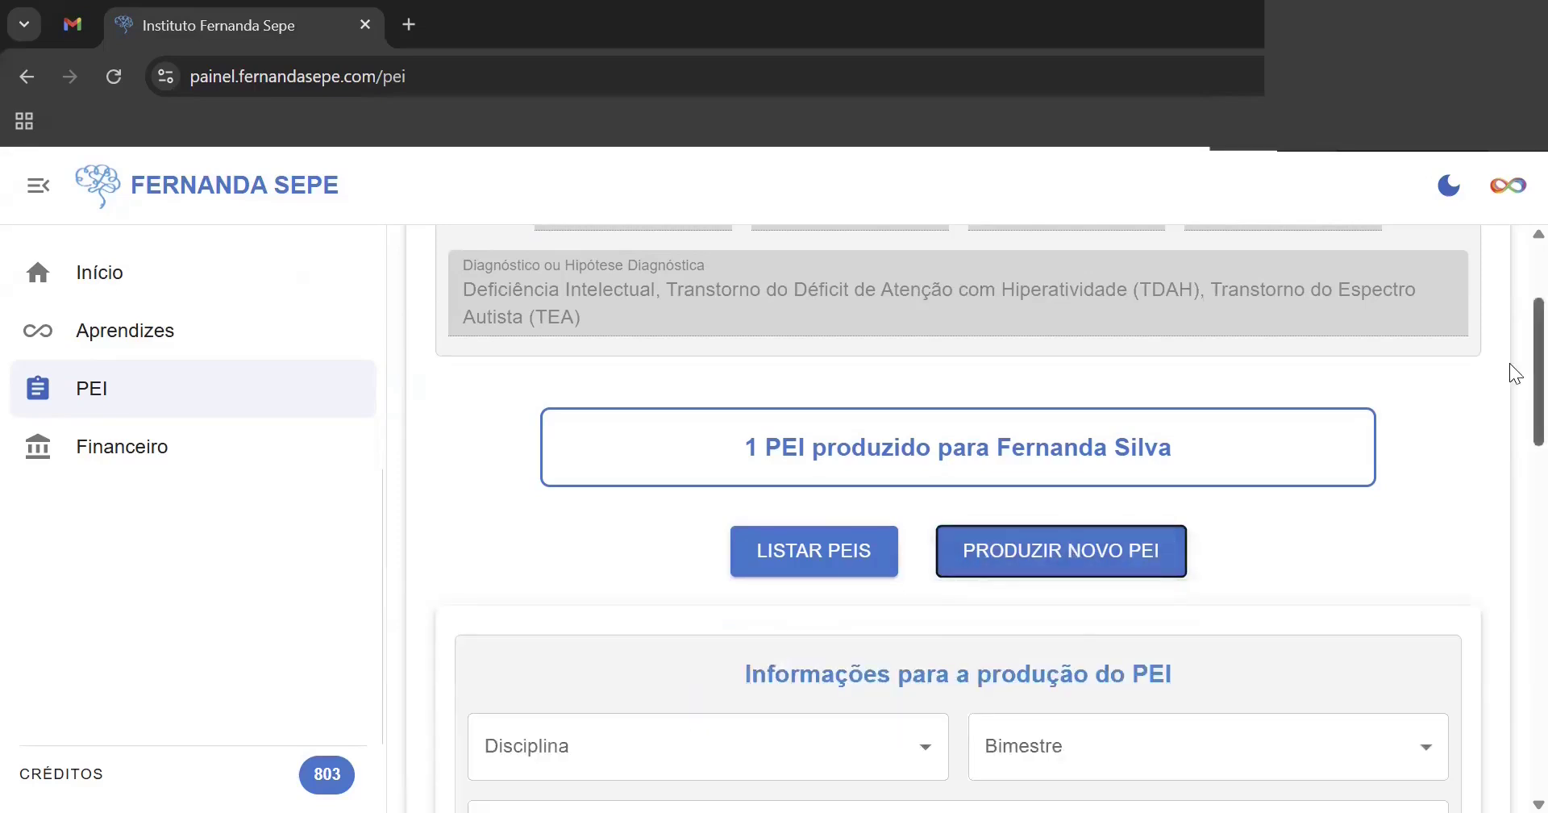
{"action": "scroll", "coordinate": [1509, 363], "scroll_direction": "down", "scroll_amount": 5}
{"action": "left_click", "coordinate": [921, 288]}
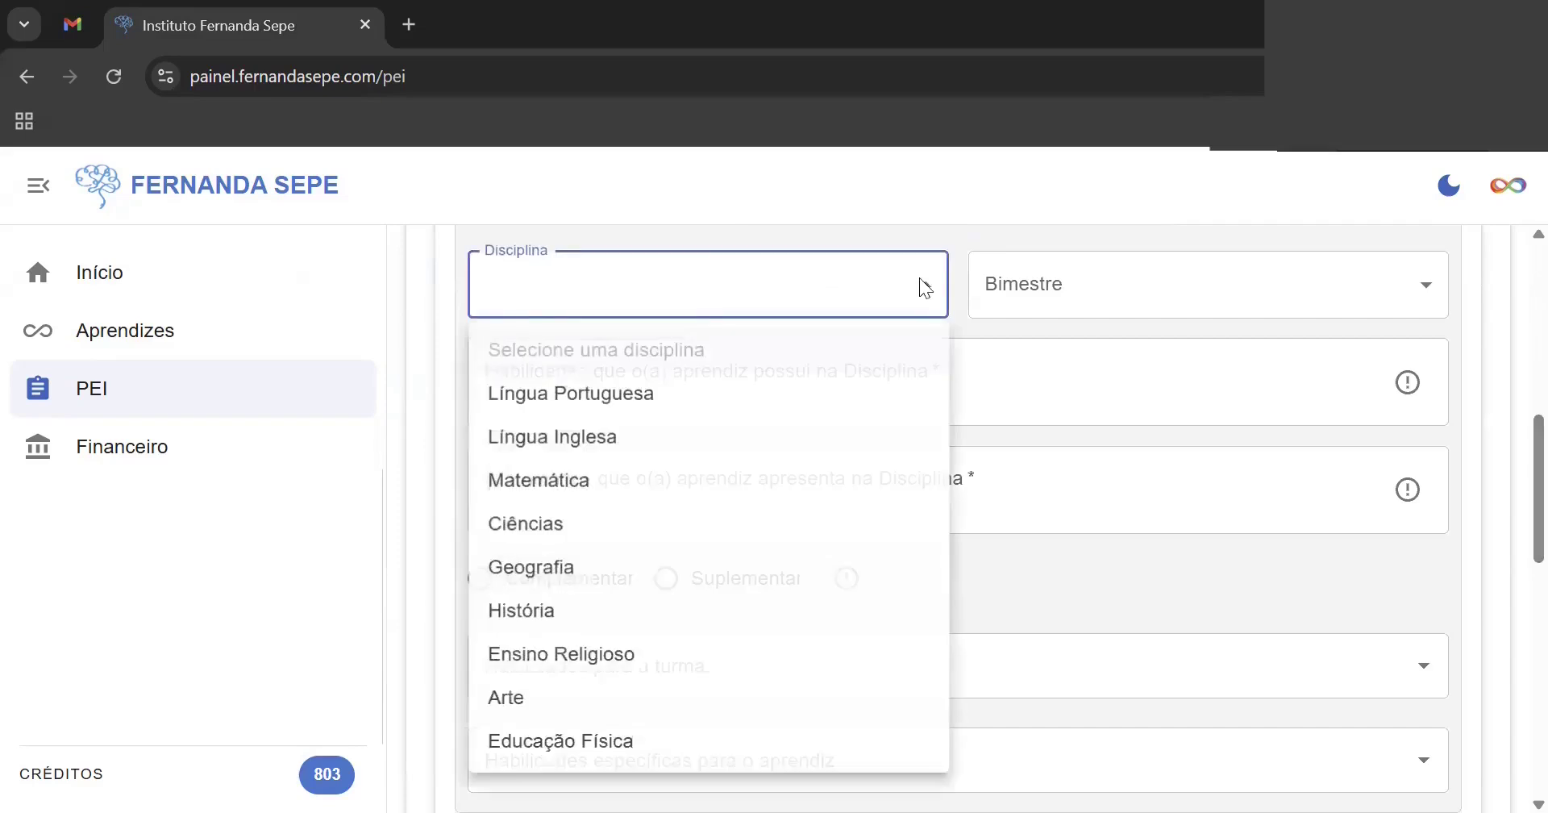
{"action": "left_click", "coordinate": [590, 486]}
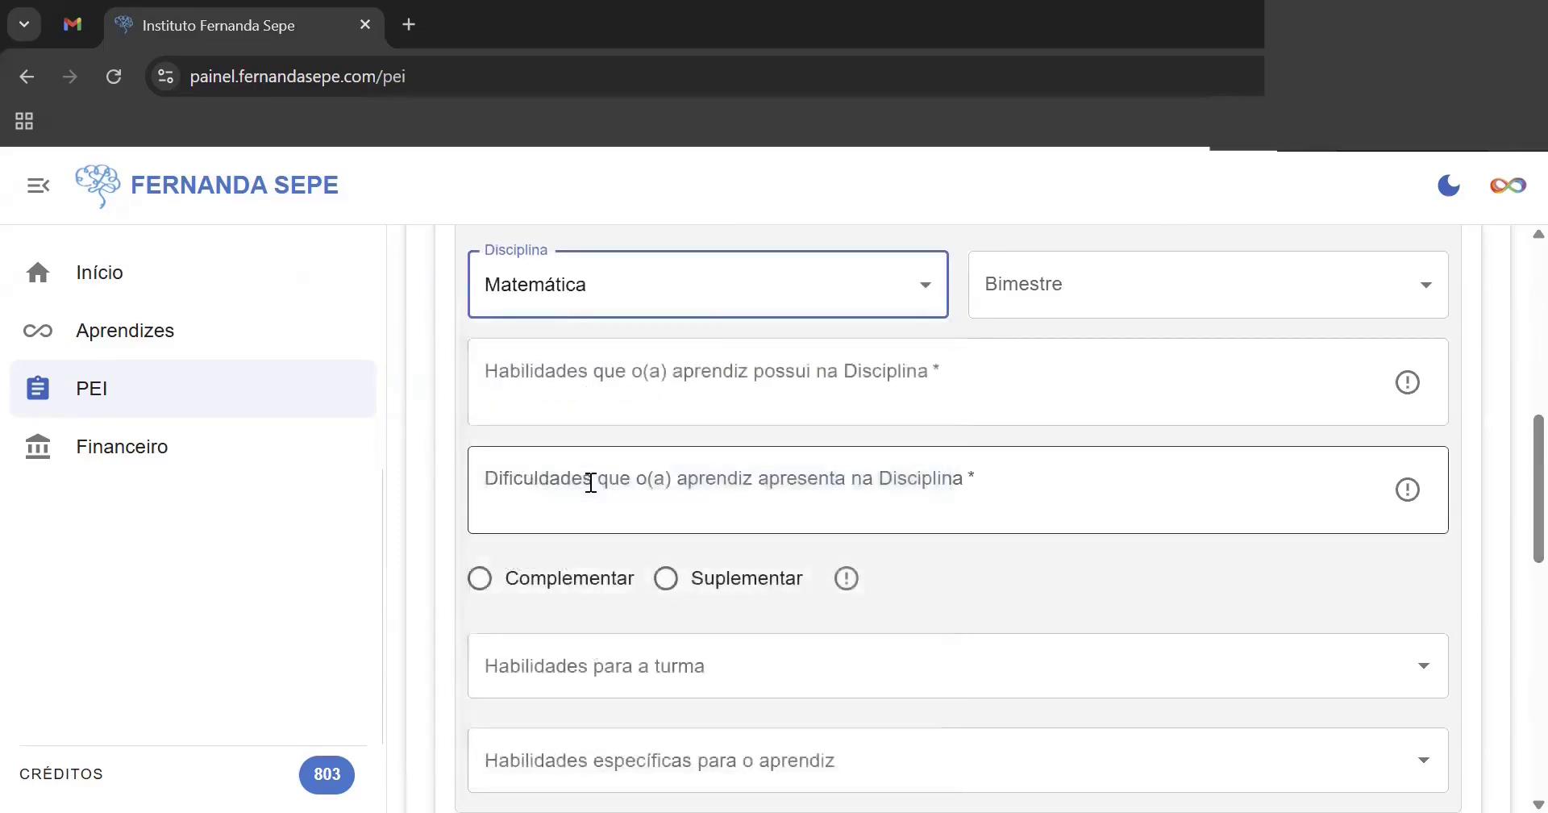
{"action": "left_click", "coordinate": [921, 284]}
{"action": "left_click", "coordinate": [838, 407]}
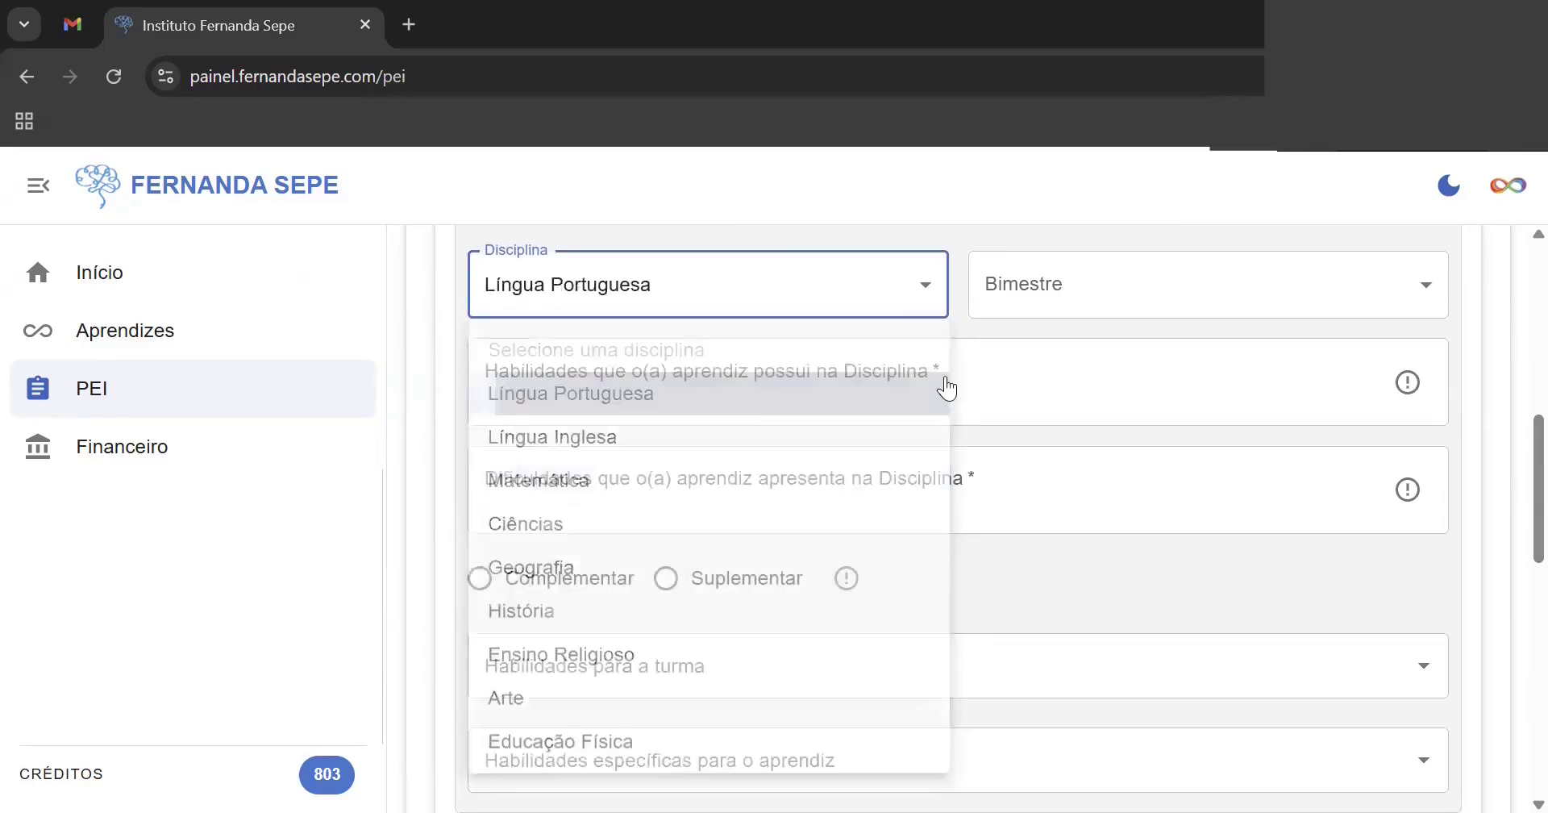
{"action": "left_click", "coordinate": [1169, 286]}
{"action": "left_click", "coordinate": [1178, 431]}
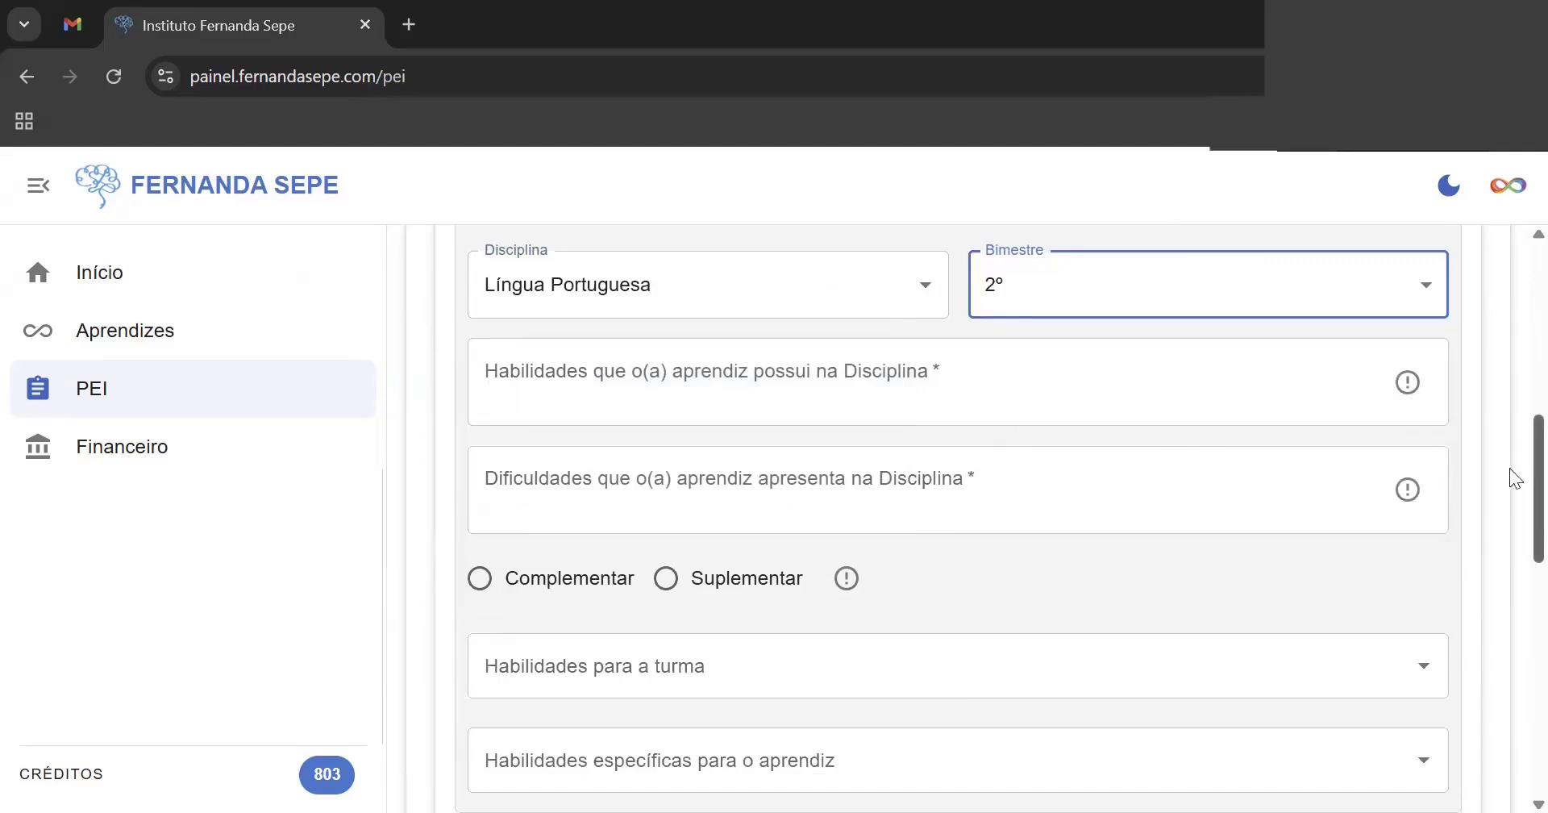
{"action": "scroll", "coordinate": [788, 370], "scroll_direction": "up", "scroll_amount": 4}
{"action": "left_click", "coordinate": [801, 406]}
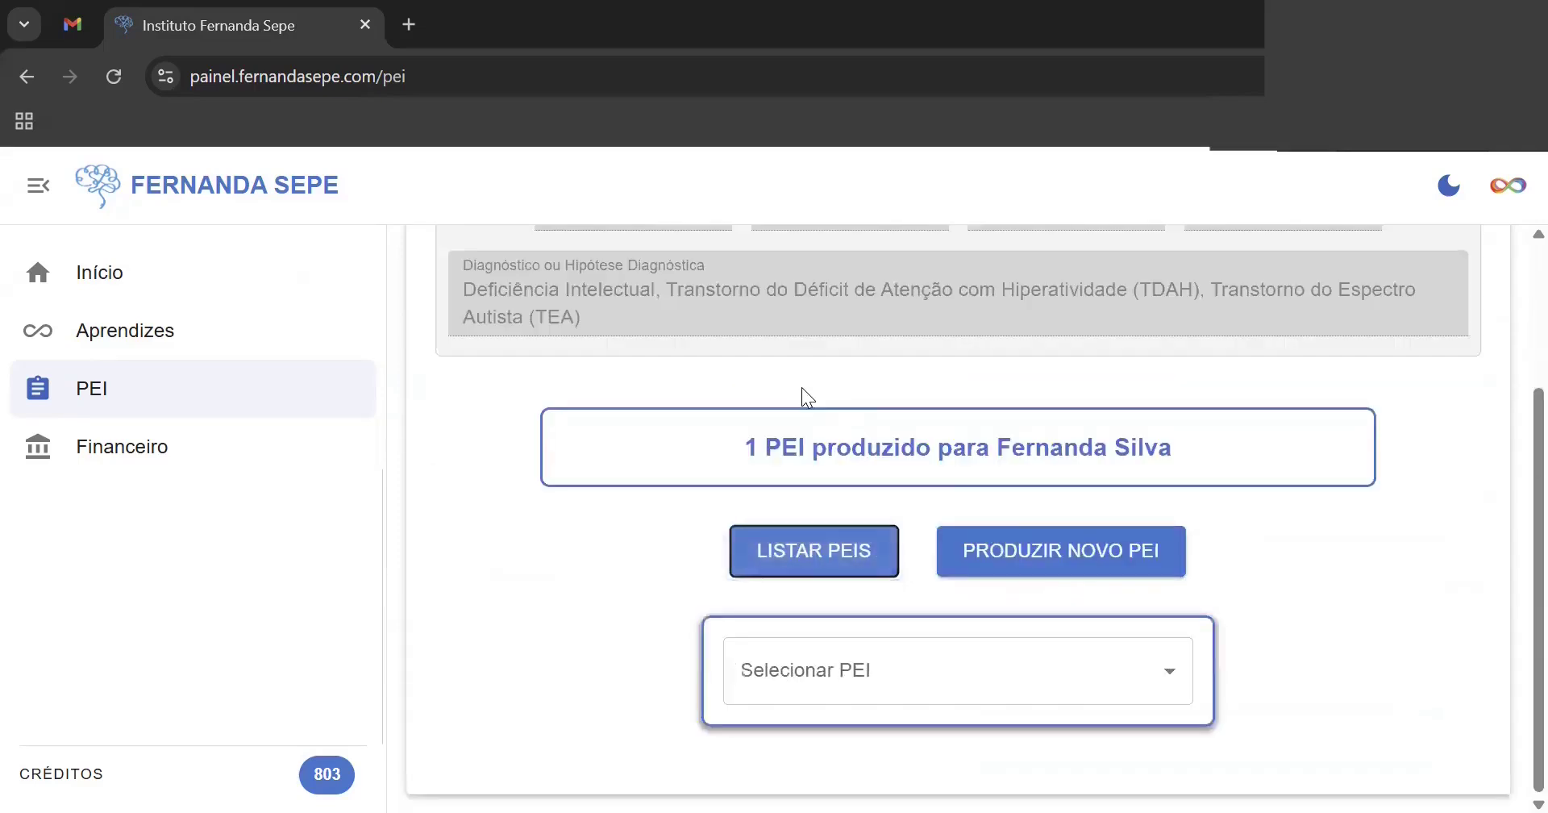
{"action": "left_click", "coordinate": [1108, 683]}
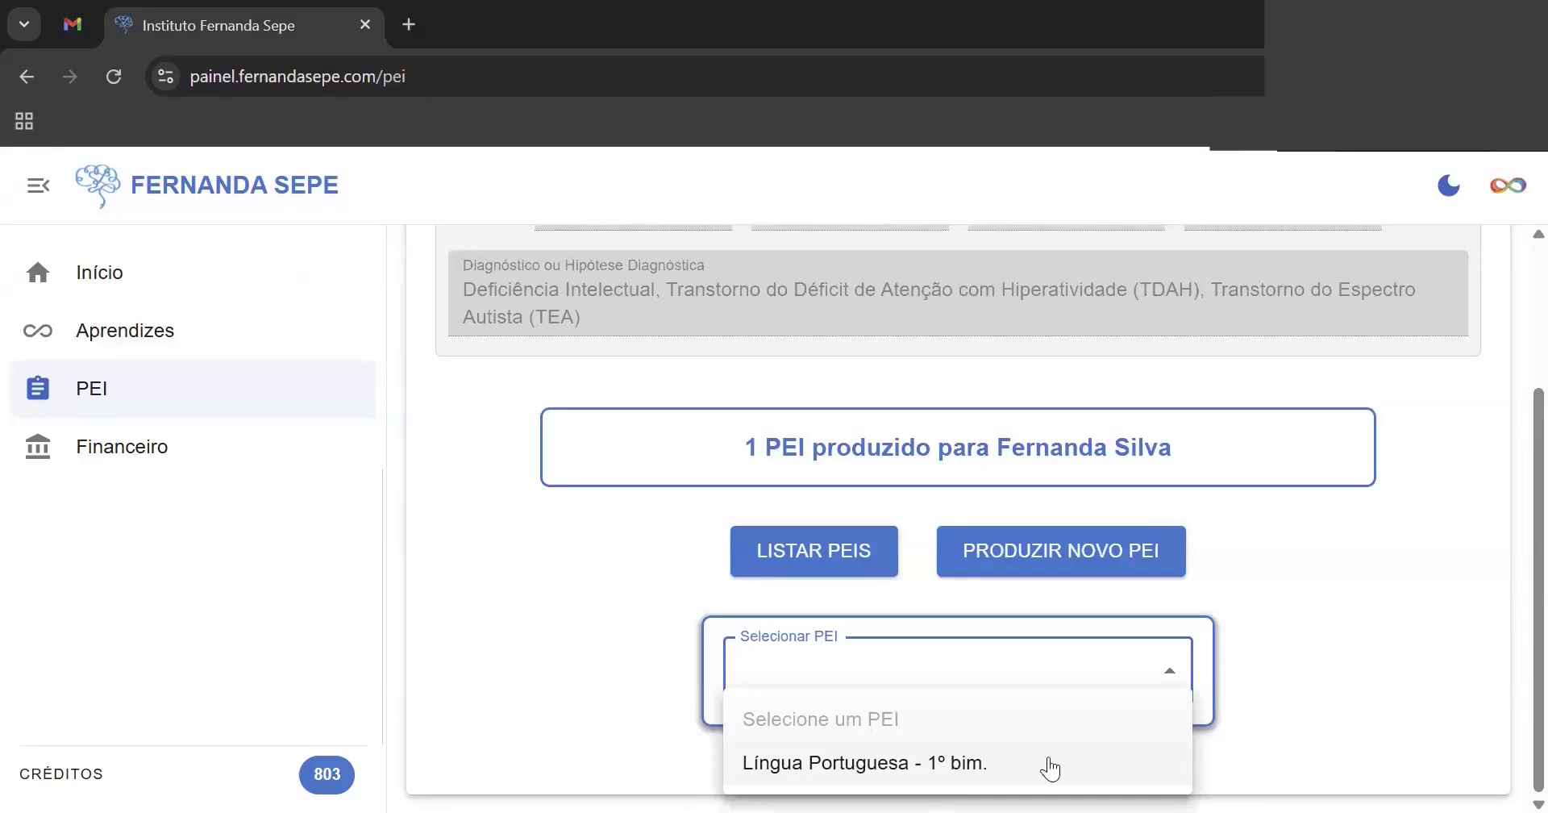
{"action": "left_click", "coordinate": [1509, 623]}
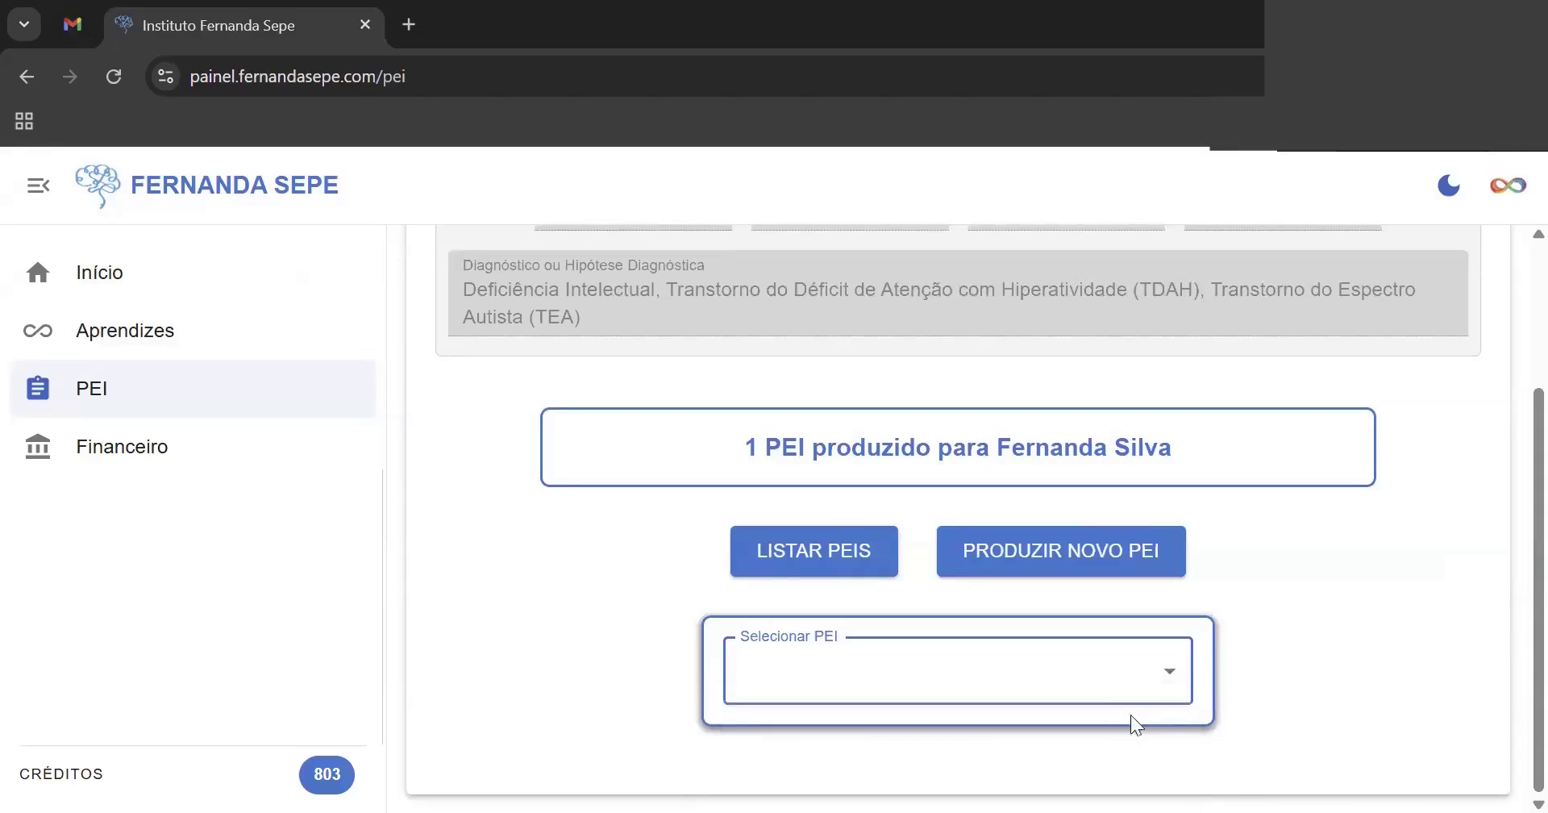
{"action": "scroll", "coordinate": [1509, 564], "scroll_direction": "up", "scroll_amount": 3}
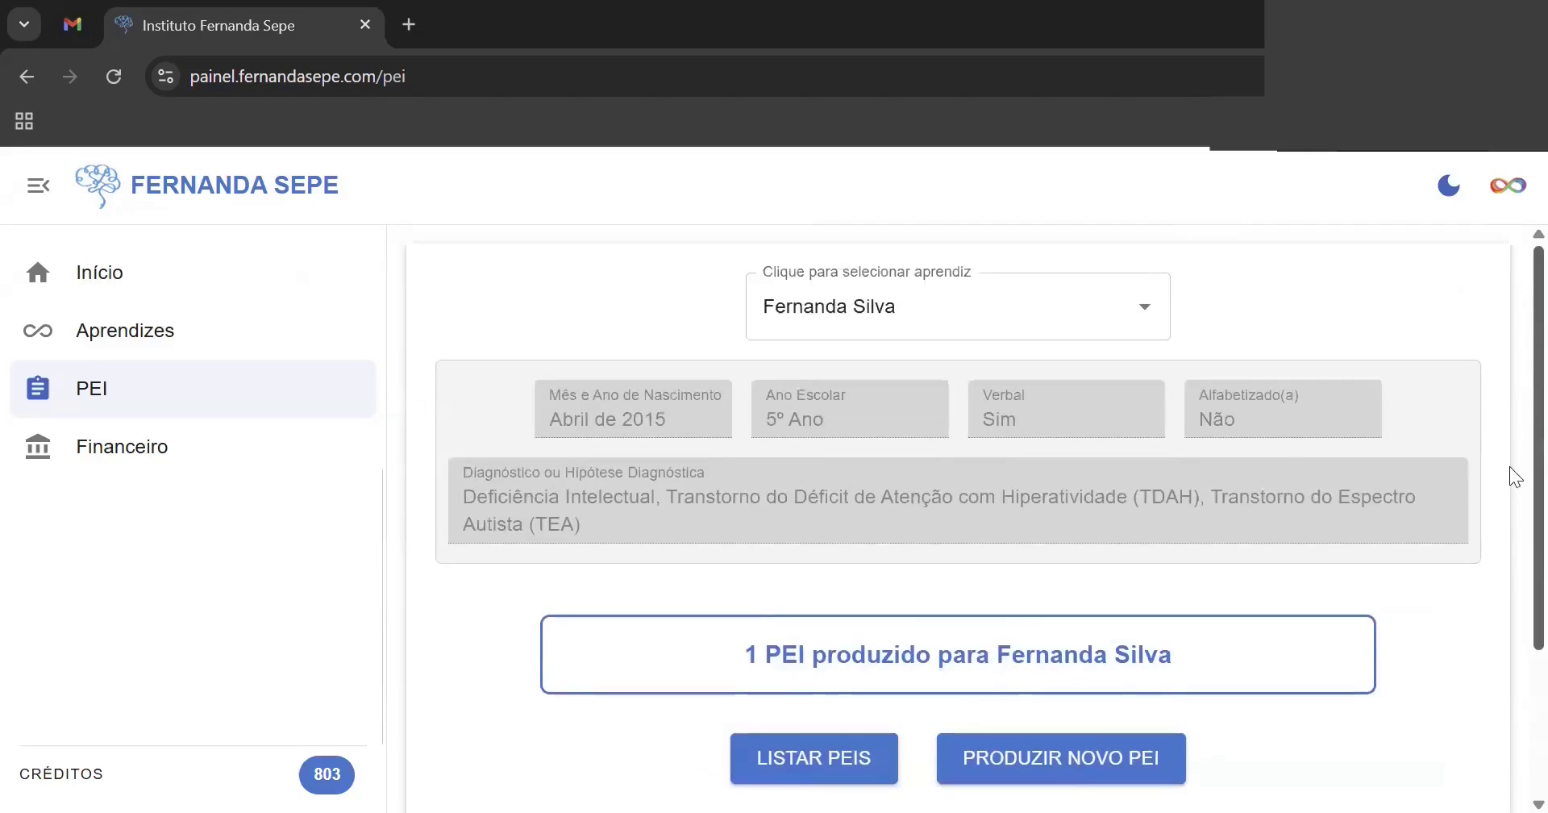
- Replace the selected learner with another learner who has three saved PEIs
{"action": "left_click", "coordinate": [1131, 314]}
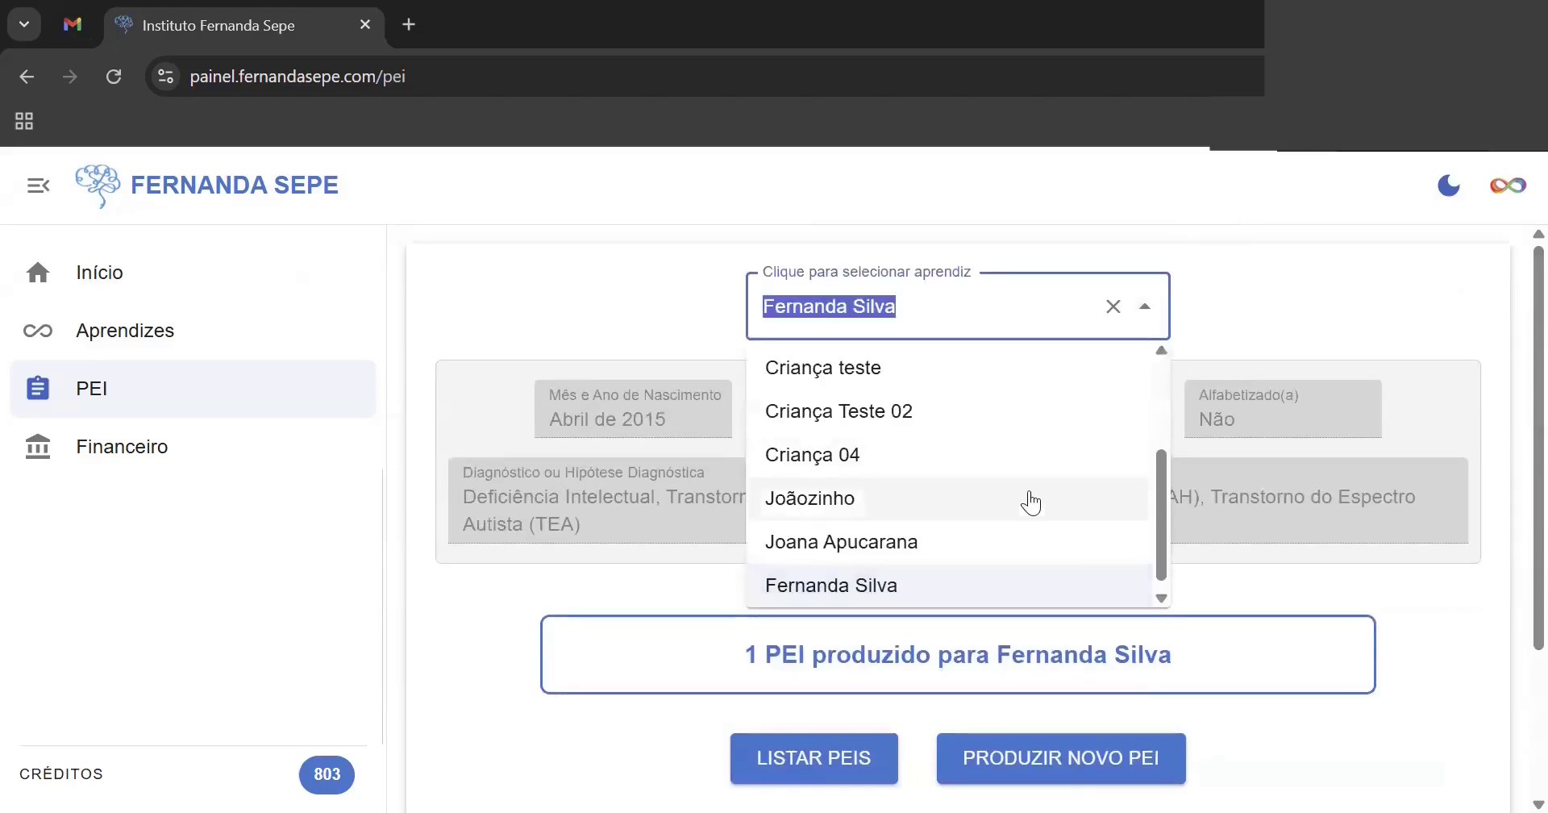
{"action": "left_click_drag", "start_coordinate": [1162, 502], "coordinate": [1168, 378]}
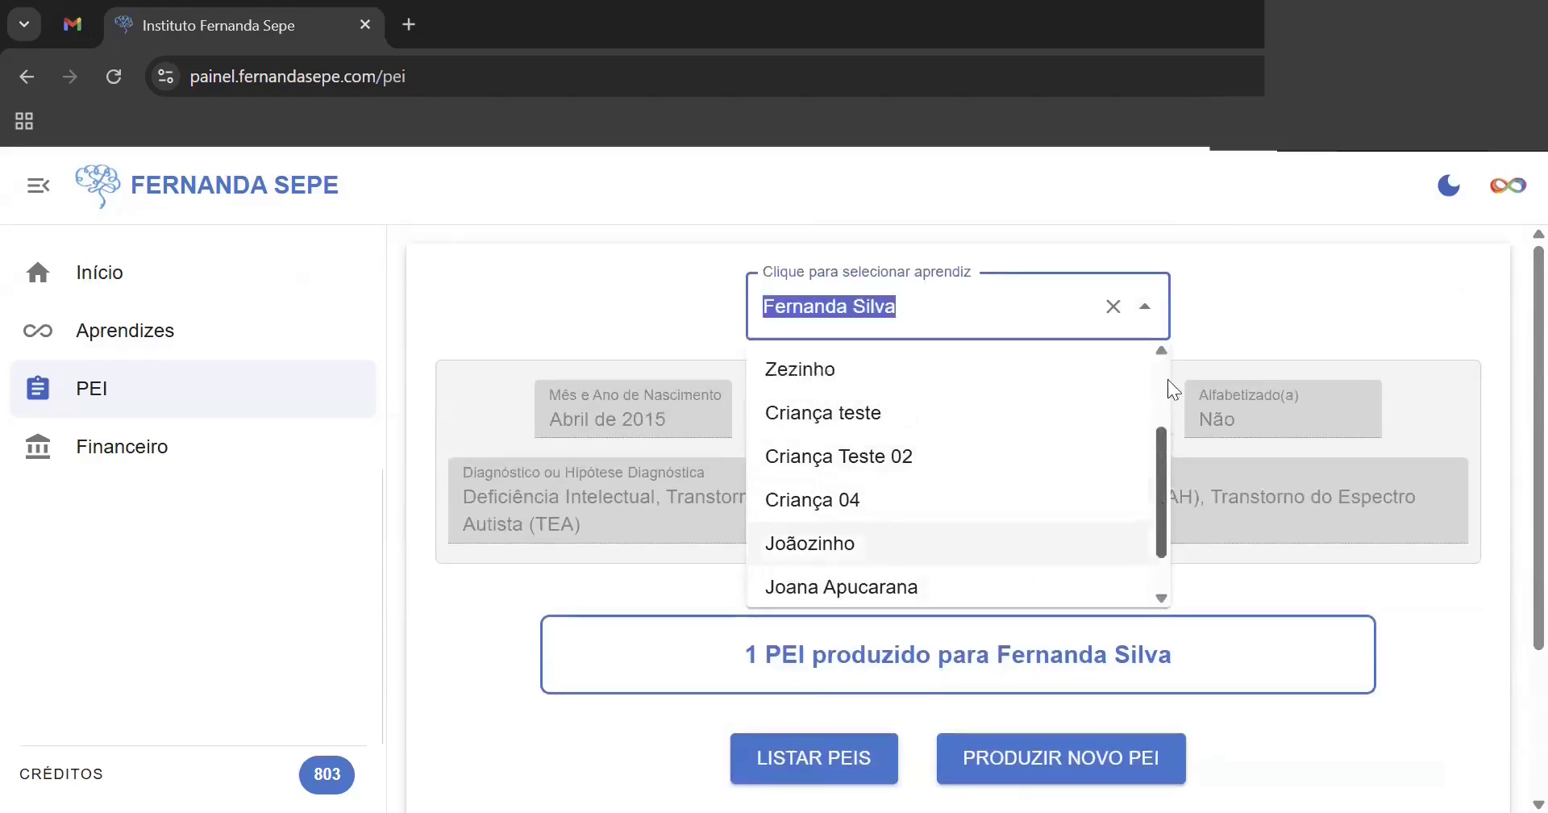
{"action": "key", "text": "BackSpace"}
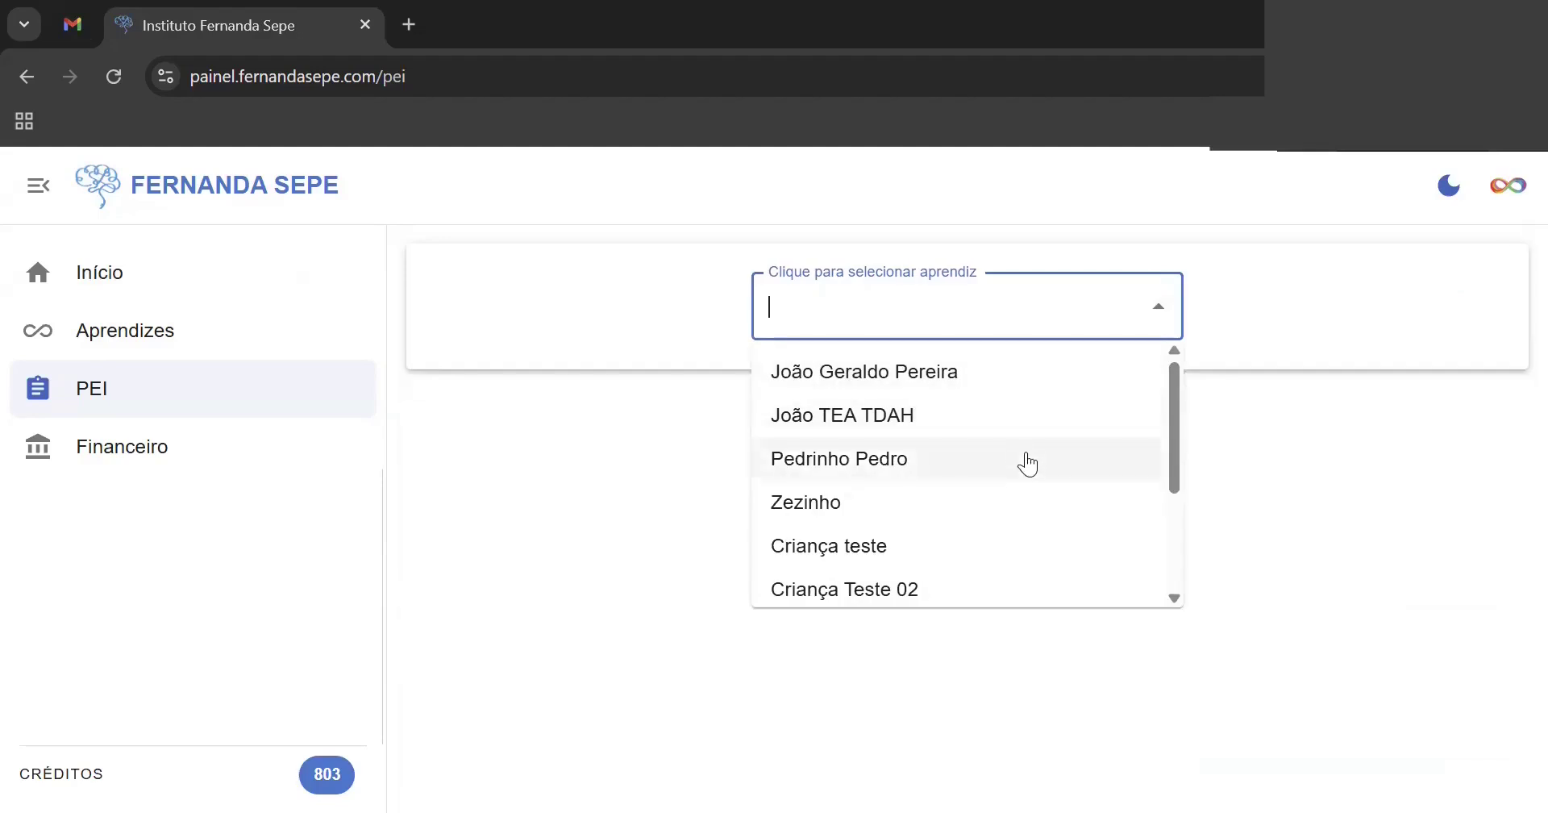
{"action": "left_click", "coordinate": [1026, 458]}
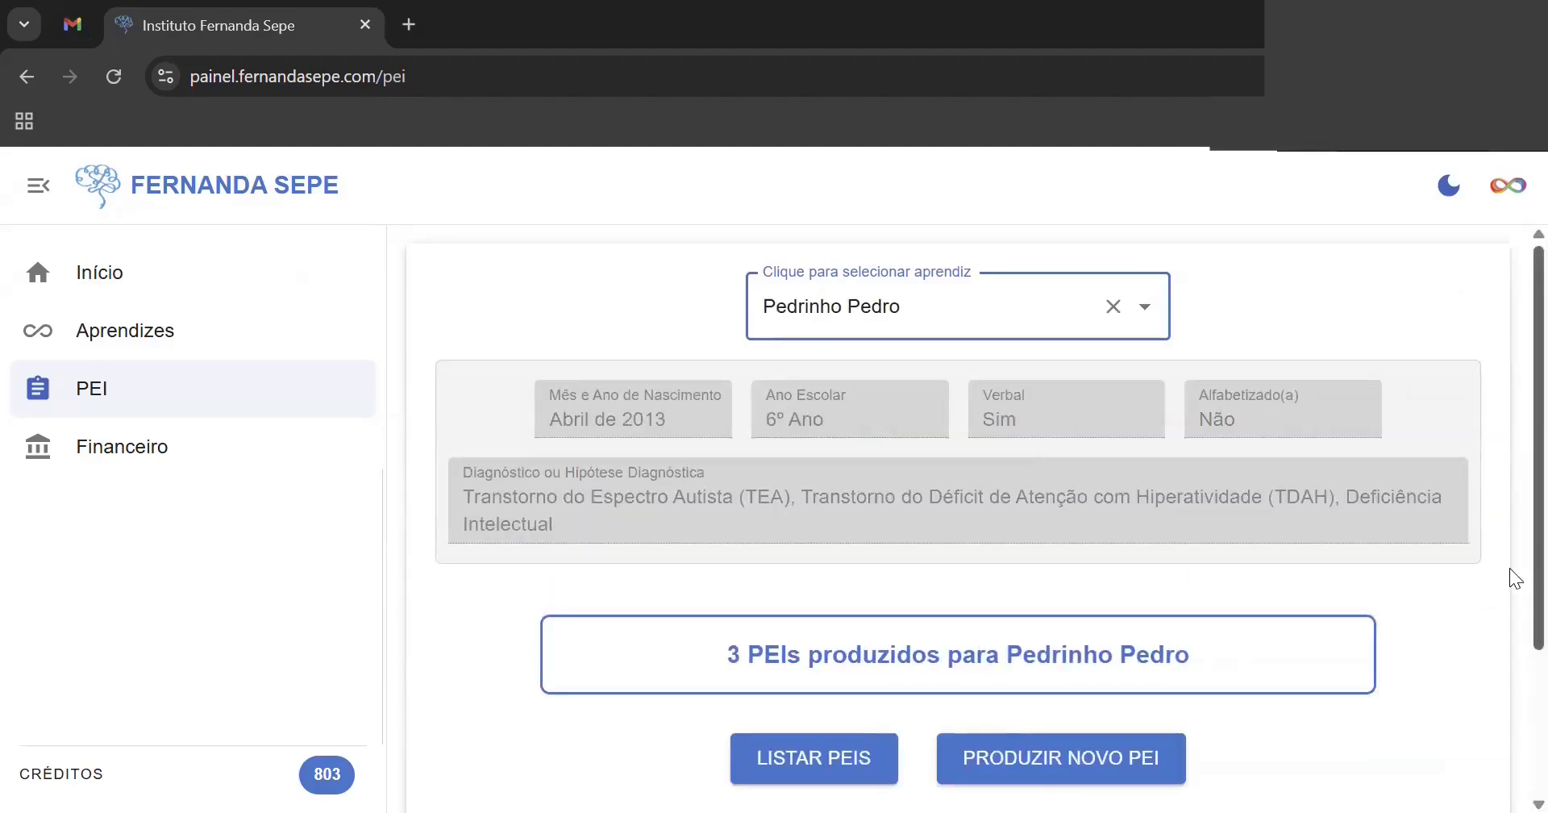
- List their PEIs, open Língua Portuguesa - 2º bim., then show the Lista de Aprendizes
{"action": "scroll", "coordinate": [1509, 567], "scroll_direction": "down", "scroll_amount": 3}
{"action": "left_click", "coordinate": [856, 553]}
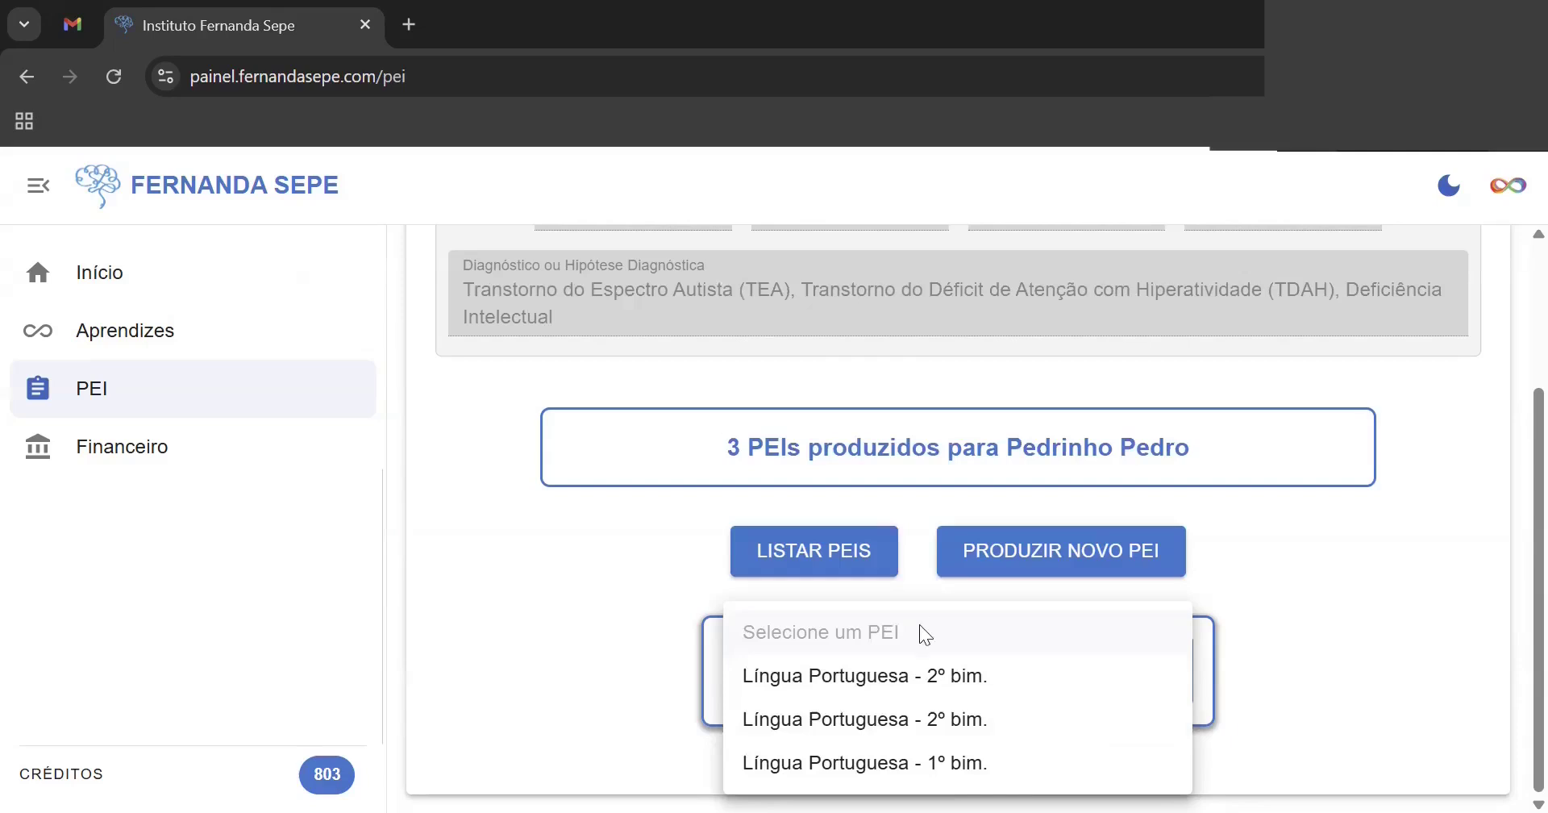
{"action": "left_click", "coordinate": [849, 683]}
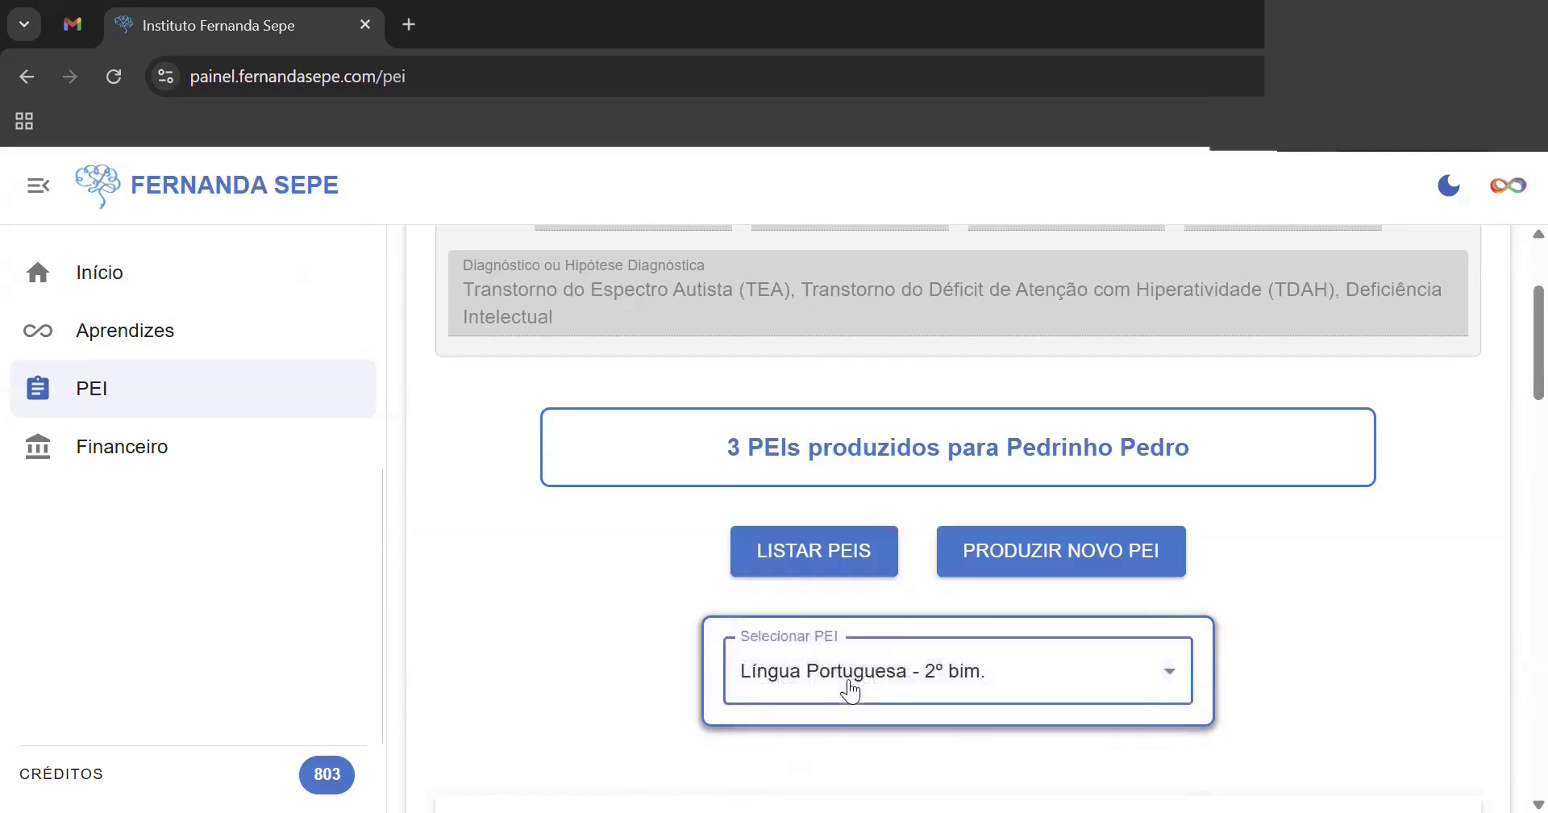
{"action": "left_click_drag", "start_coordinate": [1510, 344], "coordinate": [1489, 760]}
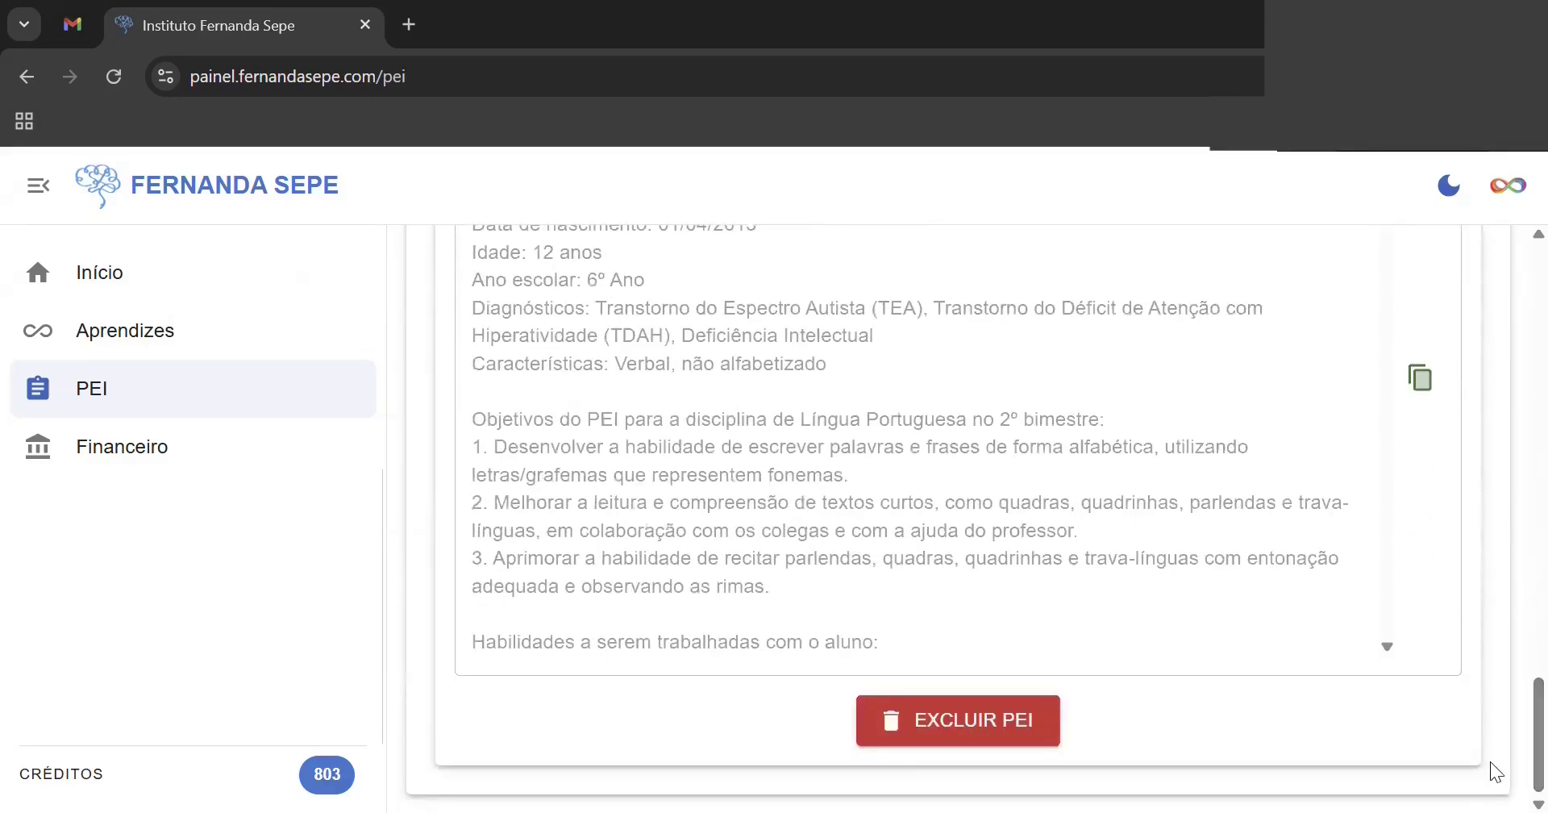
{"action": "left_click", "coordinate": [1420, 389]}
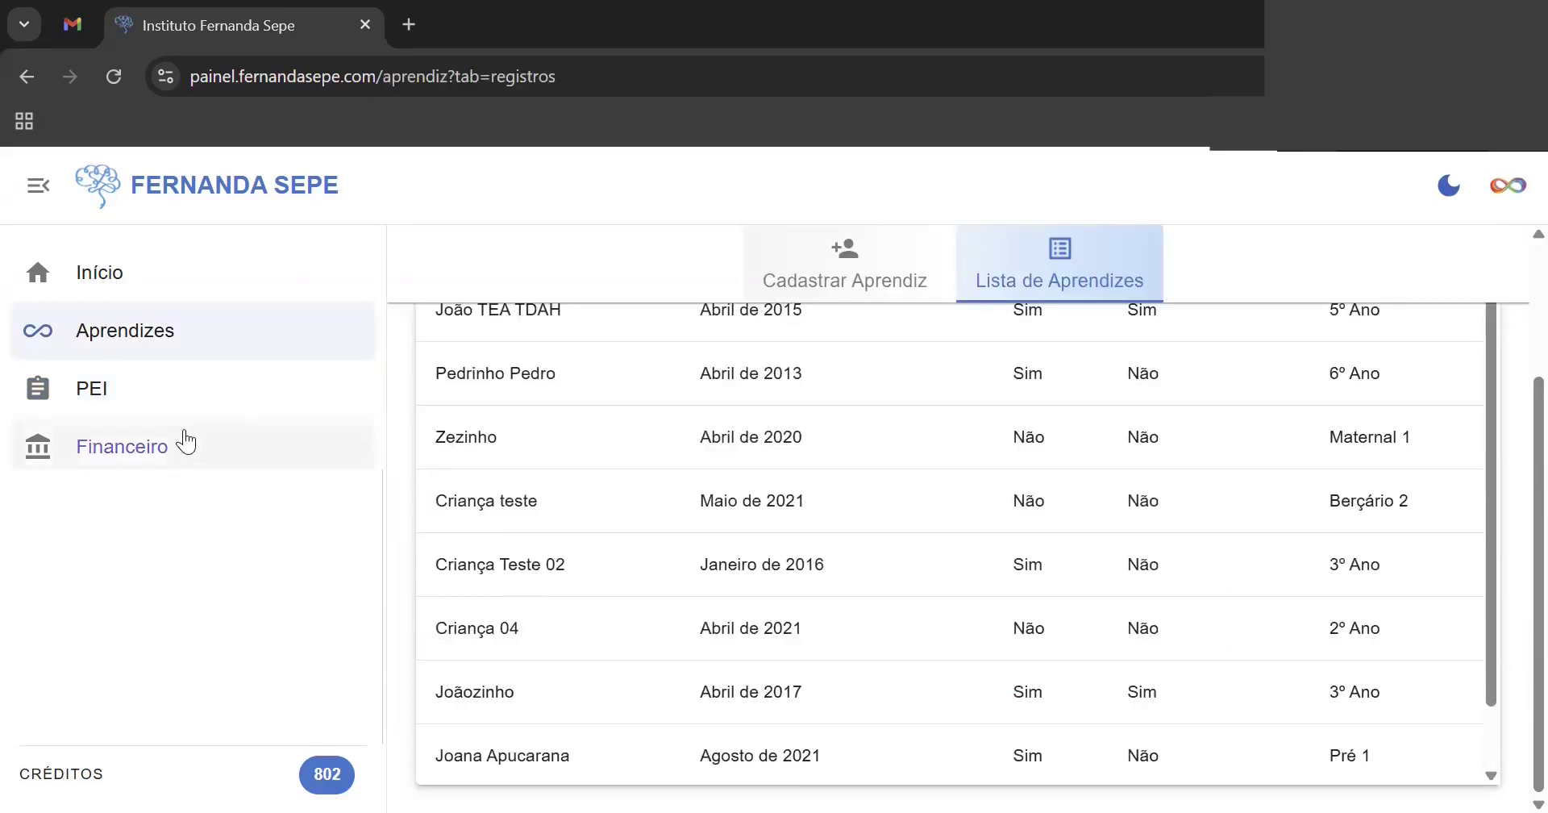
- On the PEI page, select the learner who has three saved PEIs
{"action": "left_click", "coordinate": [233, 392]}
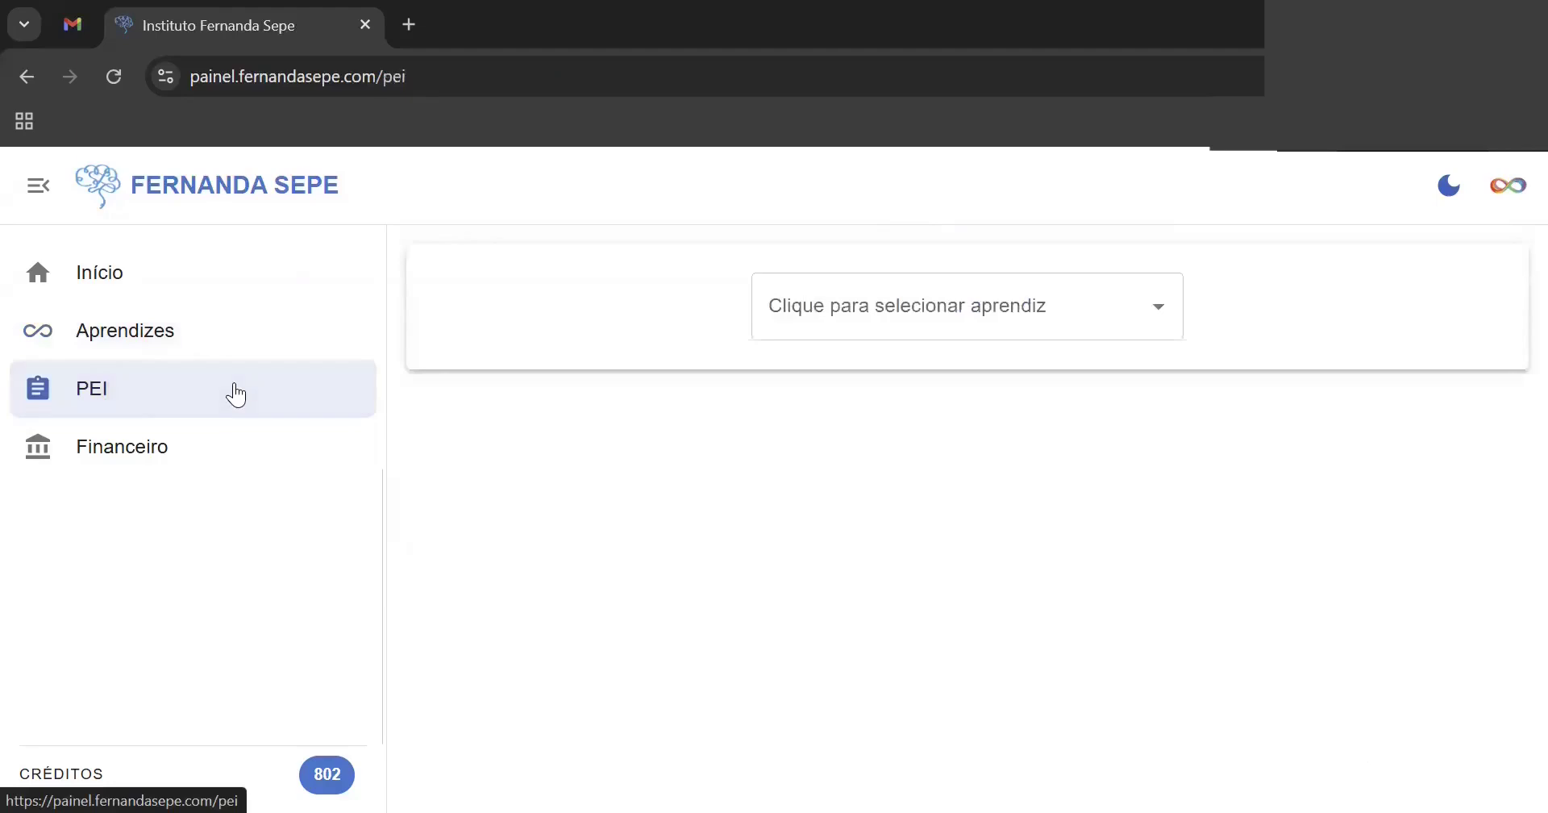
{"action": "left_click", "coordinate": [922, 305]}
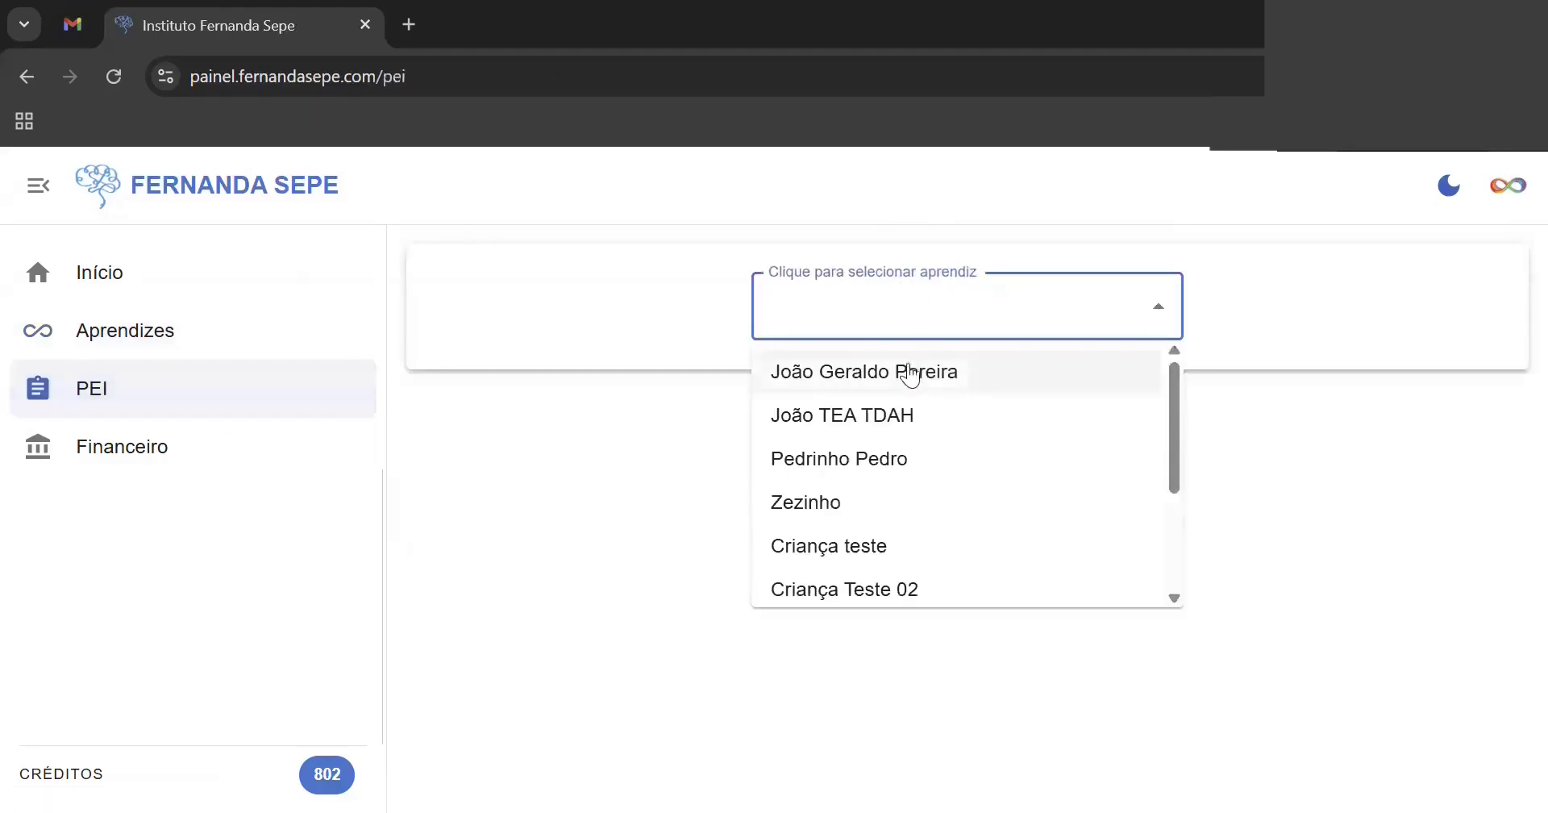
{"action": "left_click", "coordinate": [911, 373]}
{"action": "left_click", "coordinate": [1119, 305]}
{"action": "left_click", "coordinate": [951, 466]}
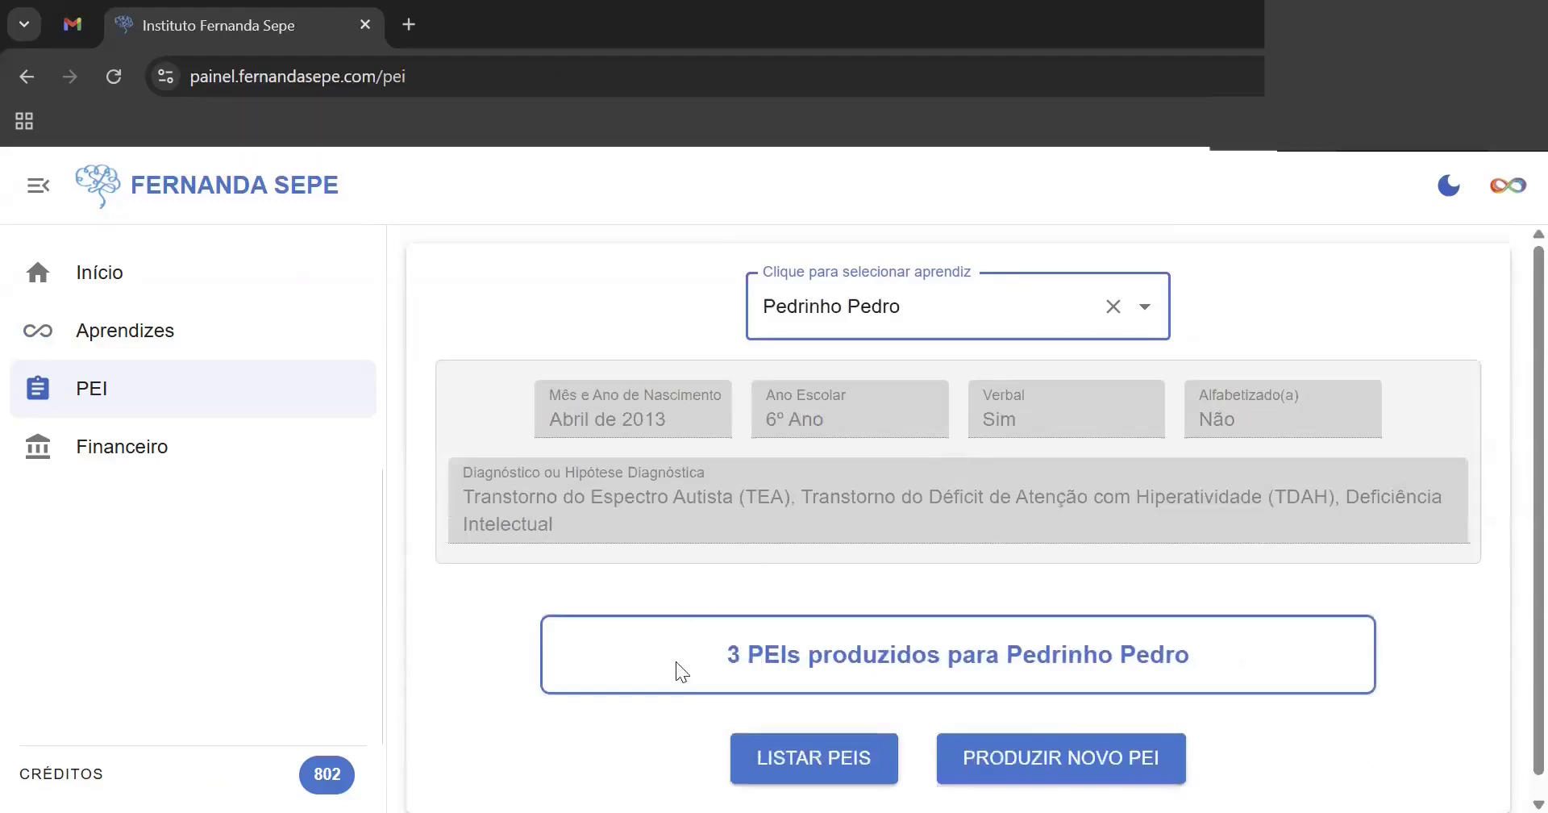
- List the learner's saved PEIs: two Língua Portuguesa 2º bim. and one 1º bim
{"action": "left_click", "coordinate": [811, 774]}
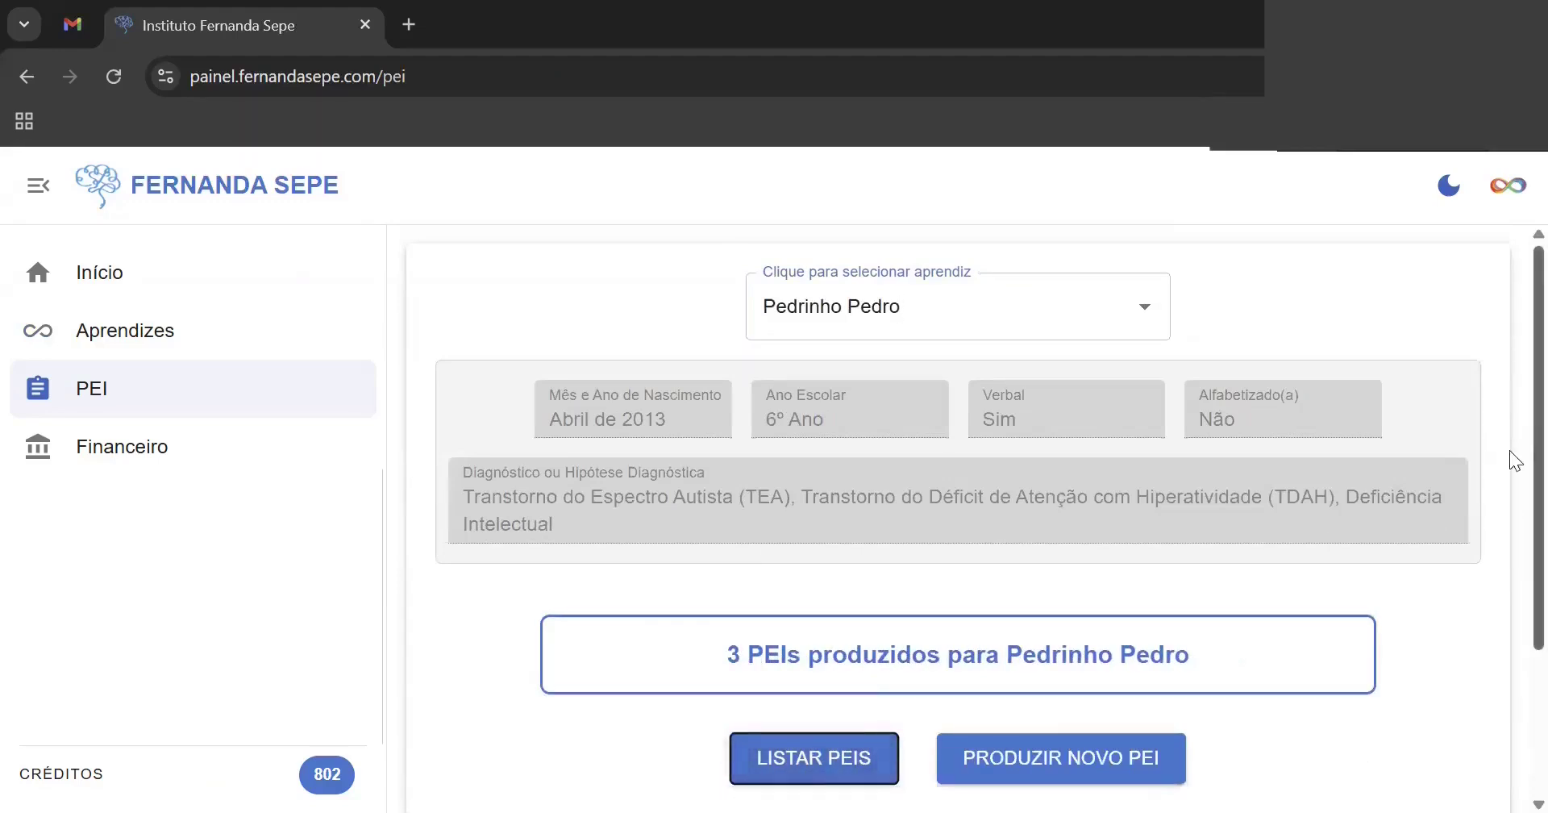
{"action": "scroll", "coordinate": [1509, 564], "scroll_direction": "down", "scroll_amount": 3}
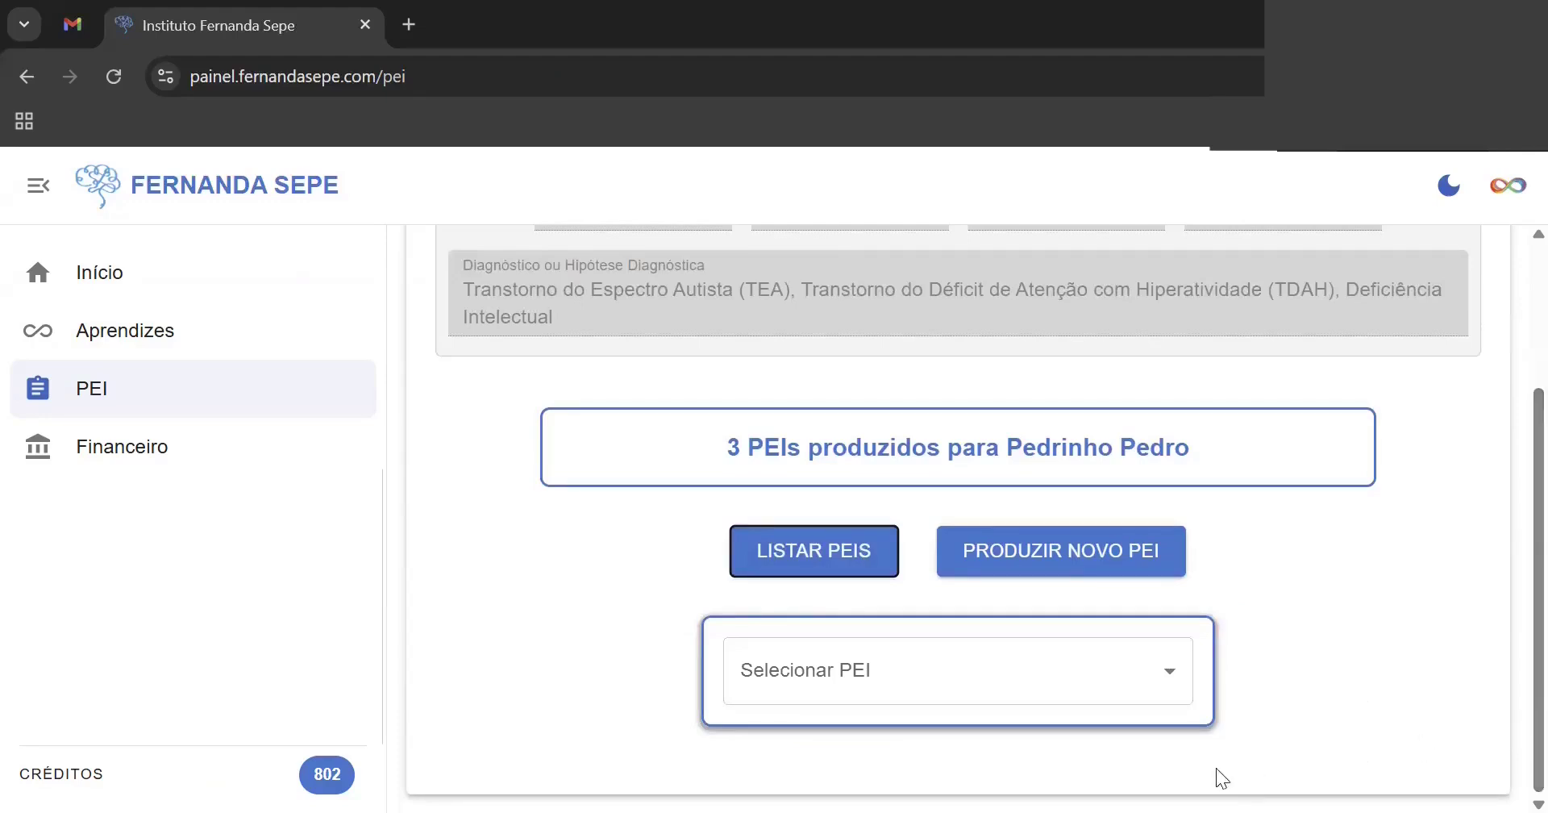
{"action": "left_click", "coordinate": [1168, 684]}
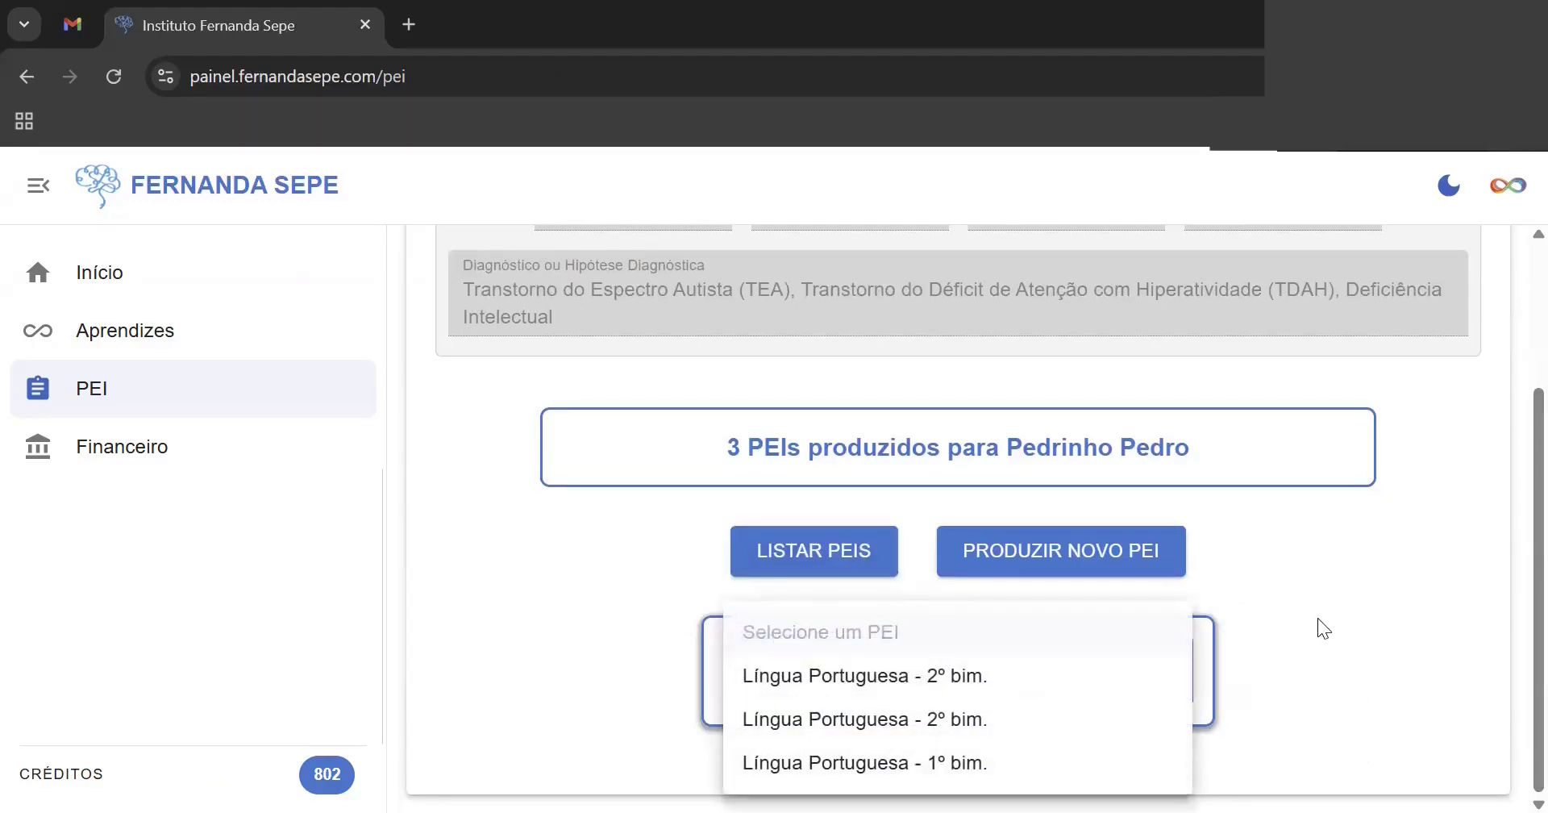